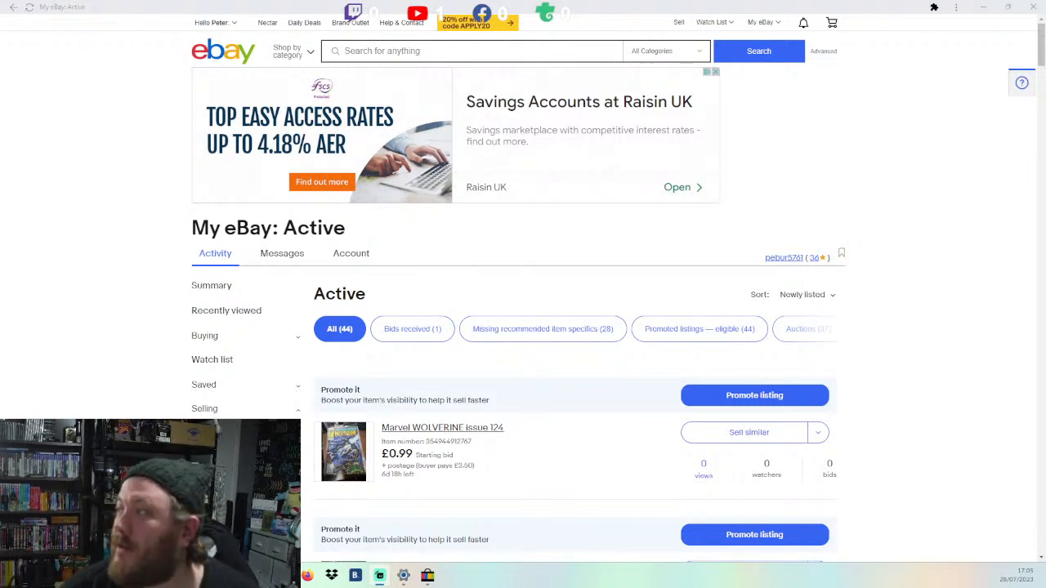
# Step: Search eBay for "Marvel Comics Presents Wolverine #126"
pyautogui.click(493, 54)
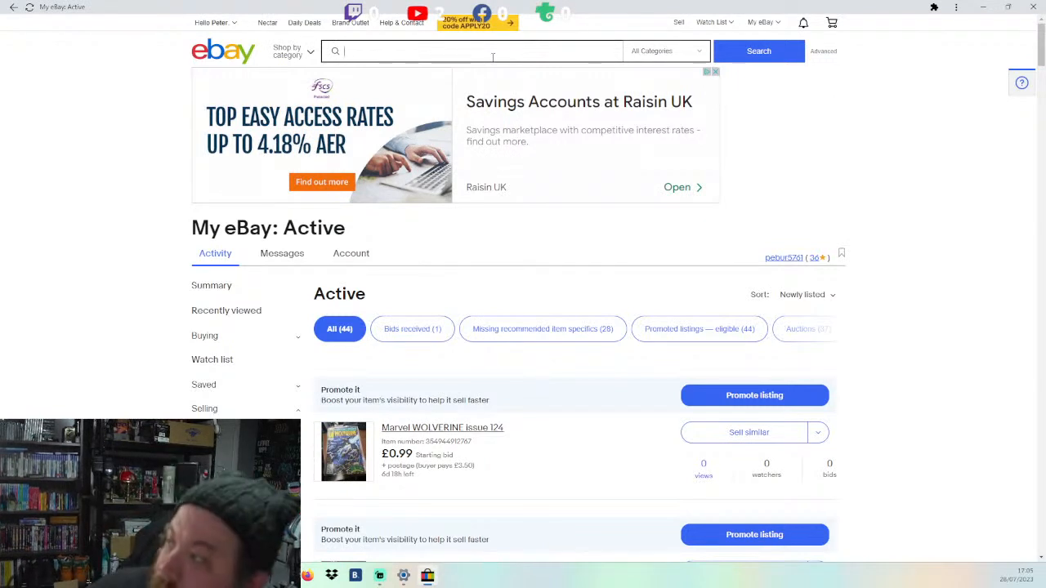
pyautogui.write('Mar')
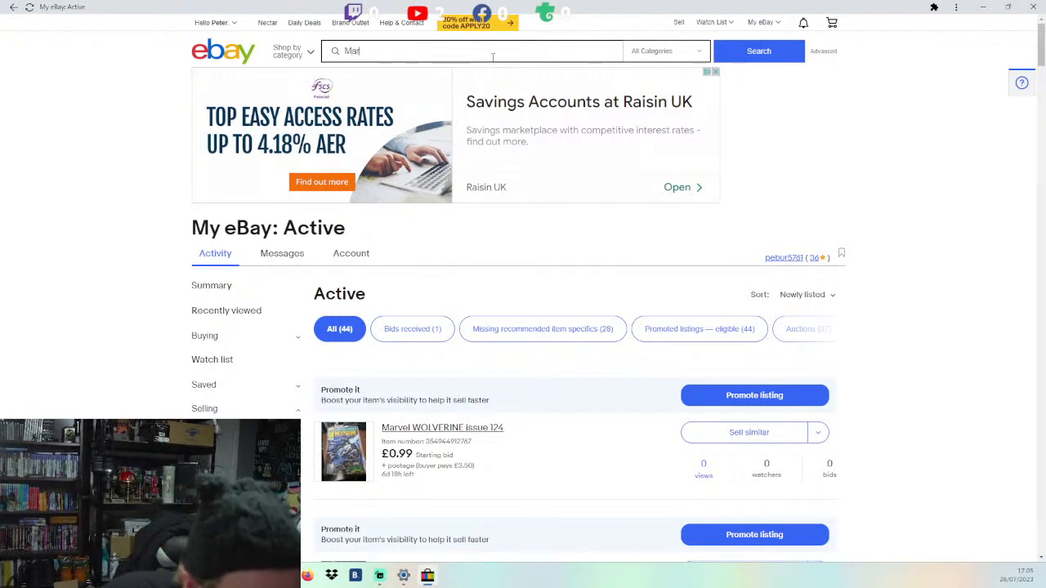
pyautogui.write('vel Co')
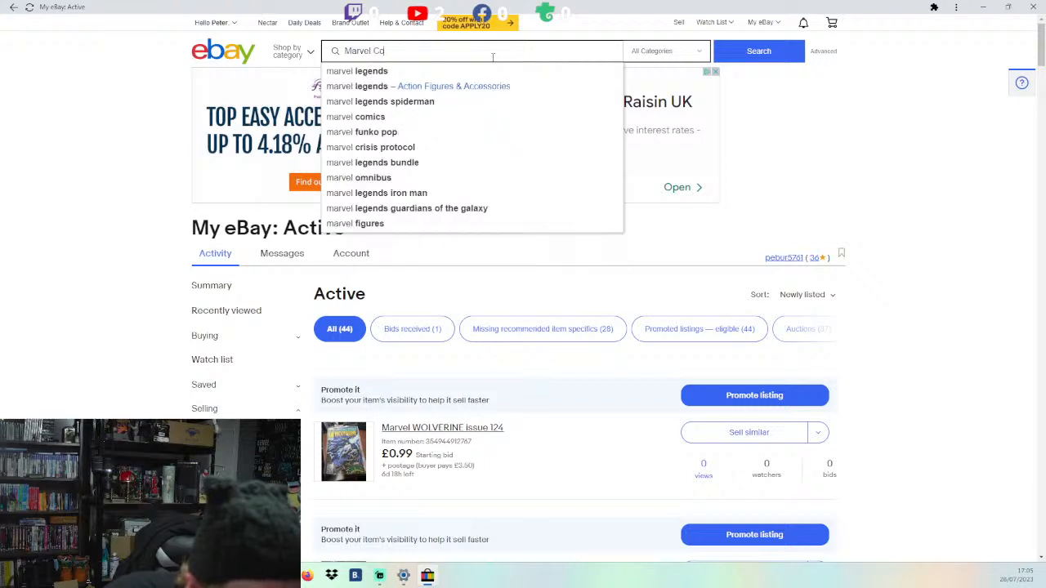
pyautogui.write('mic')
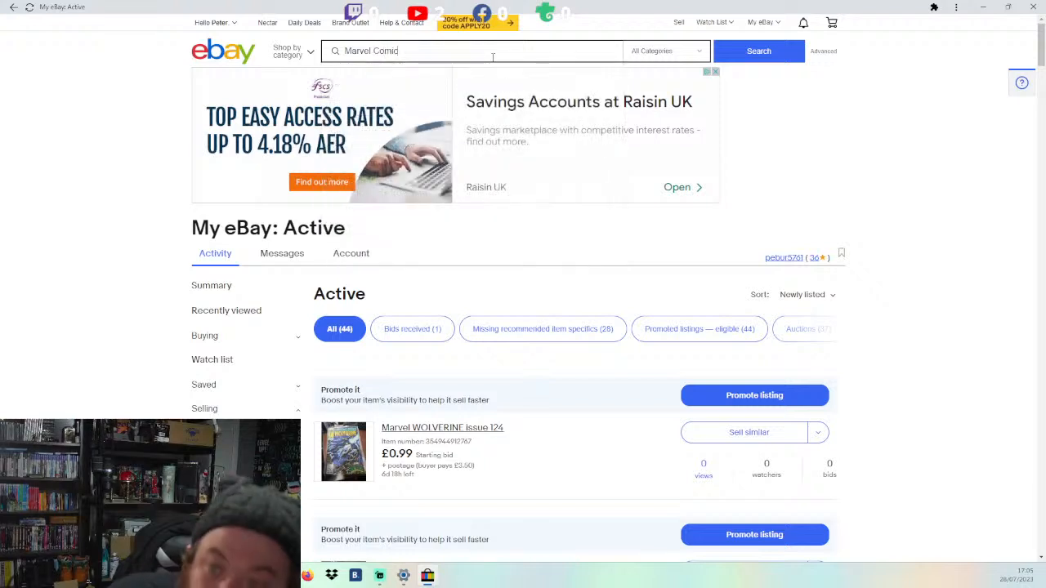
pyautogui.write('s P')
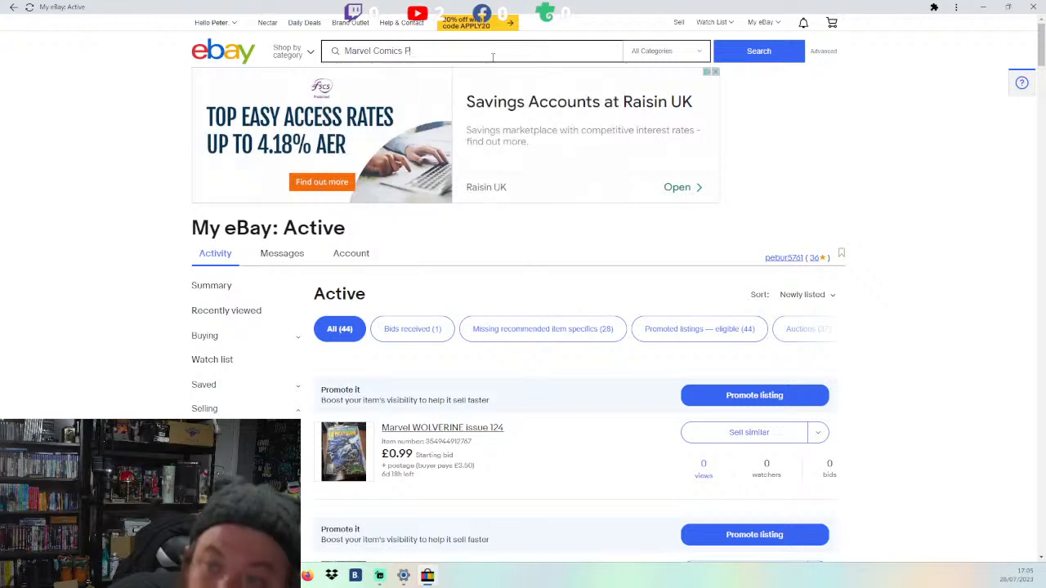
pyautogui.write('rese')
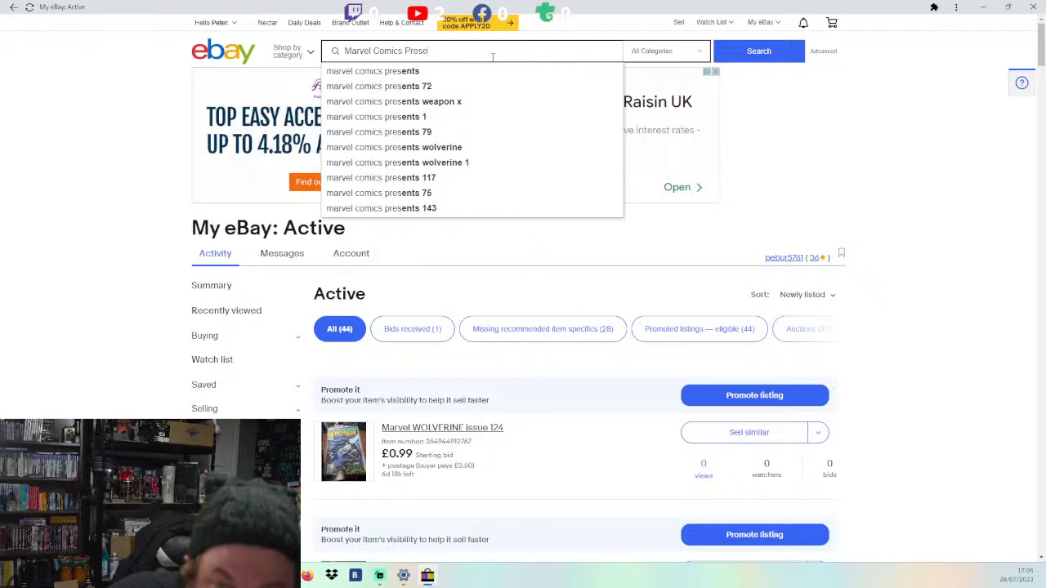
pyautogui.write('nts')
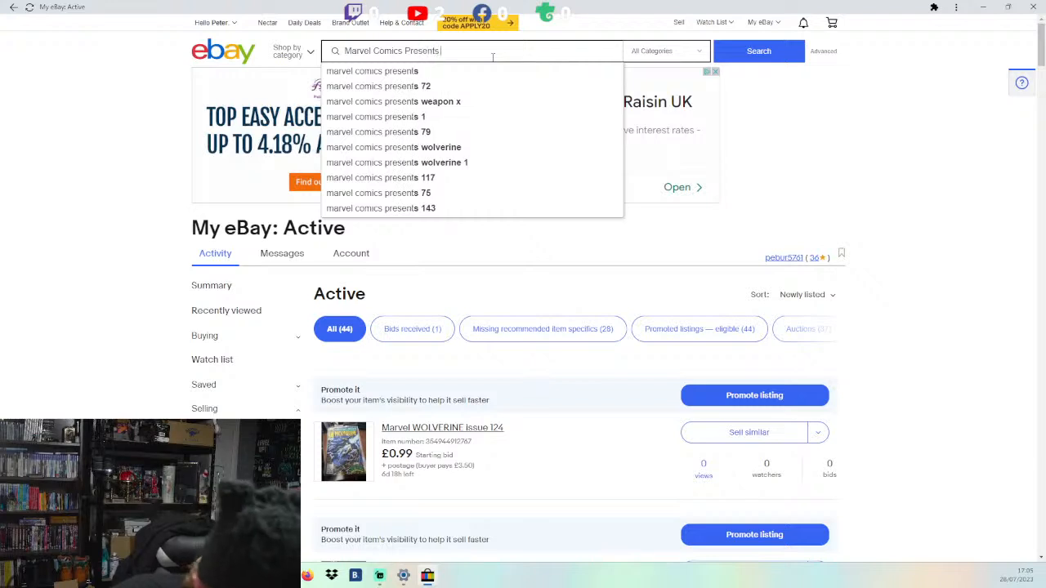
pyautogui.write(' Wolv')
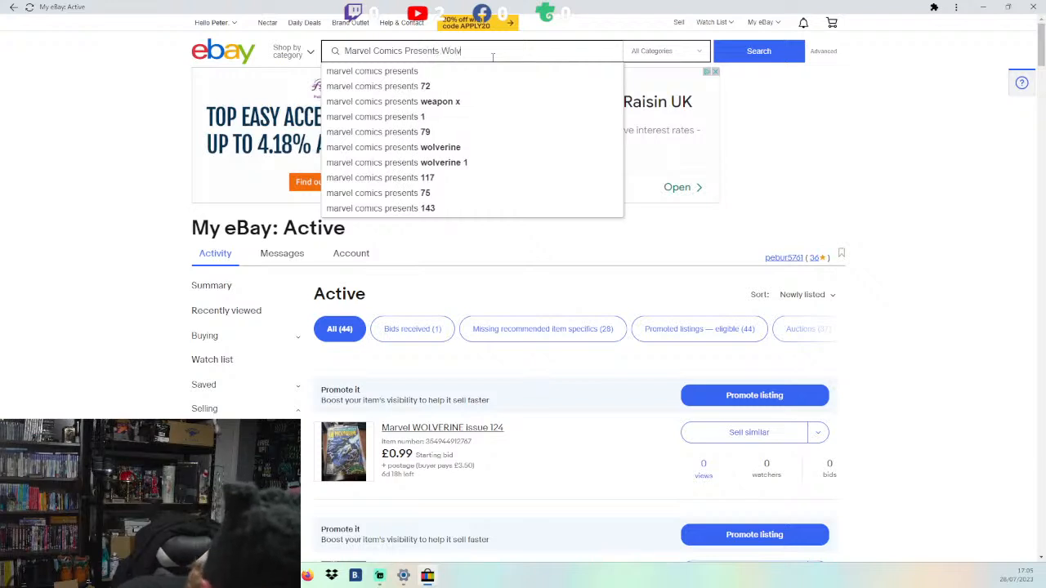
pyautogui.write('erine #')
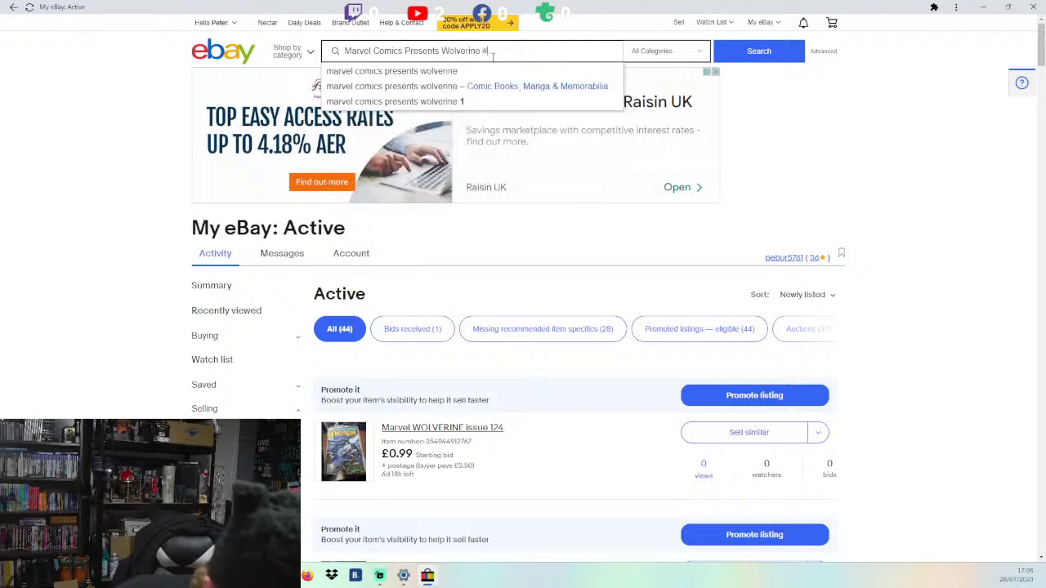
pyautogui.write('126')
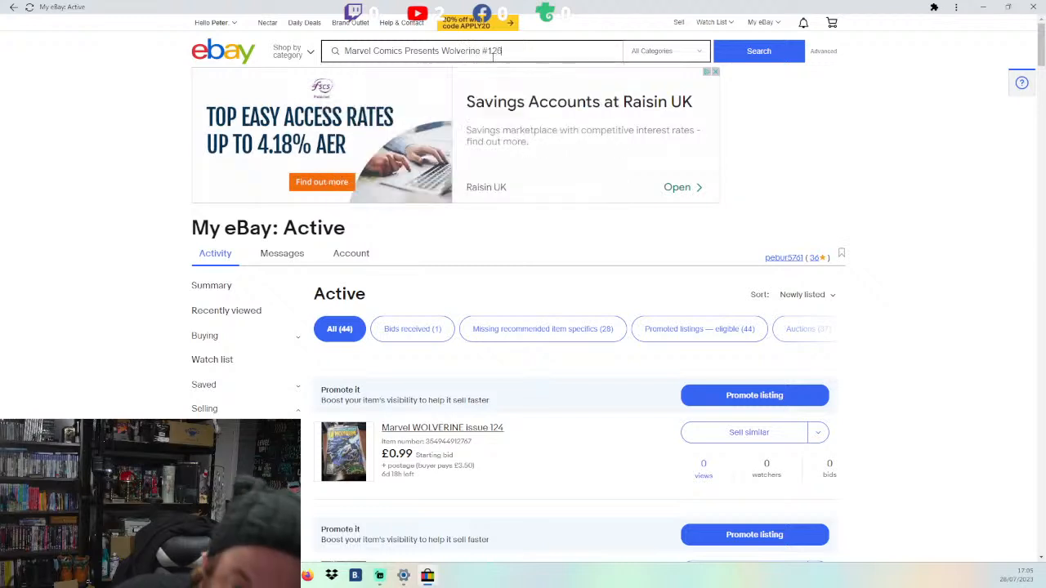
pyautogui.press('Return')
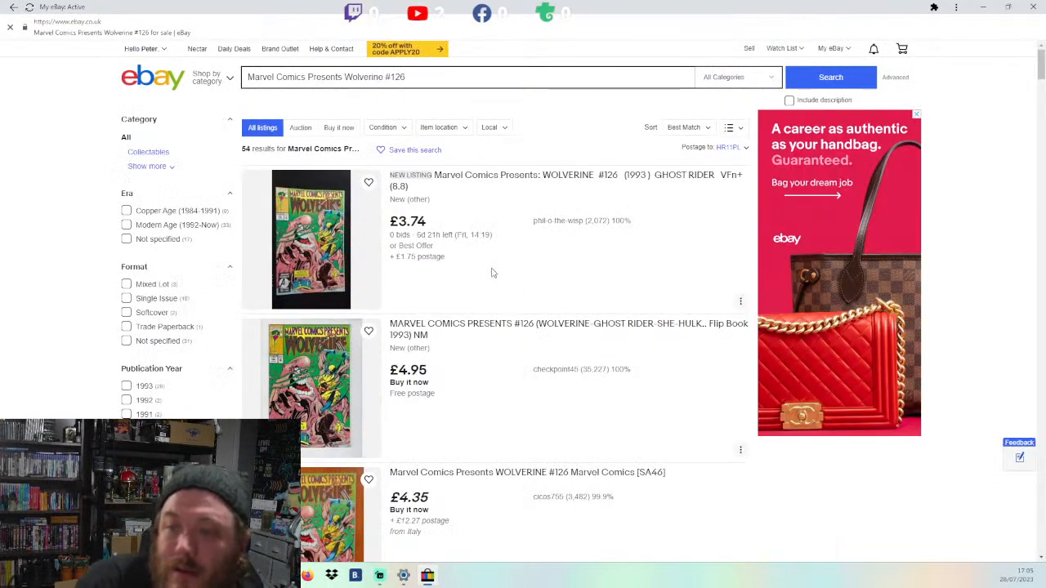
# Step: Examine the prices and conditions of the comparable issue #126 listings in the search results
pyautogui.scroll(-2, 483, 364)
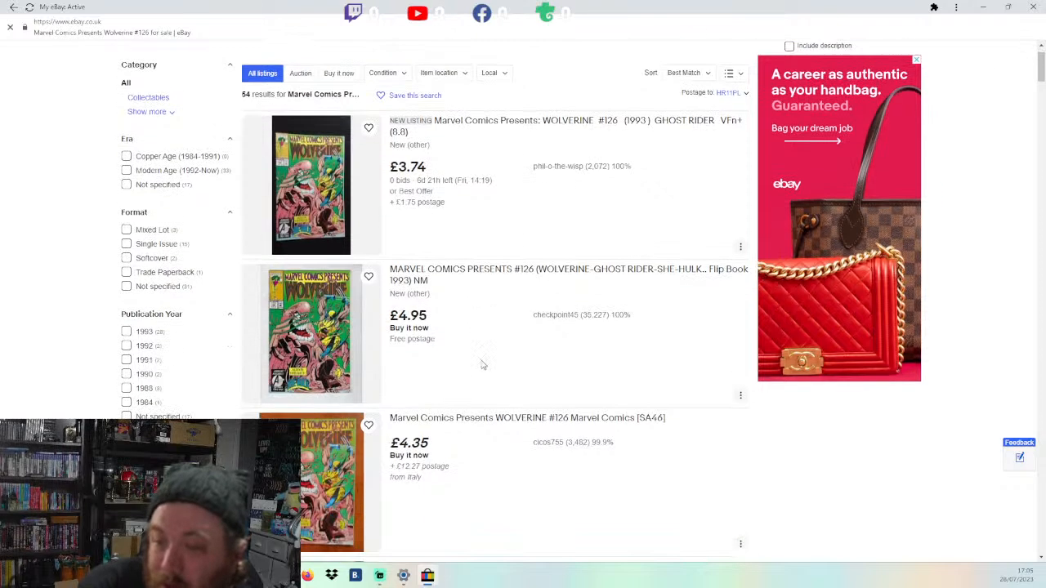
pyautogui.scroll(-2, 483, 365)
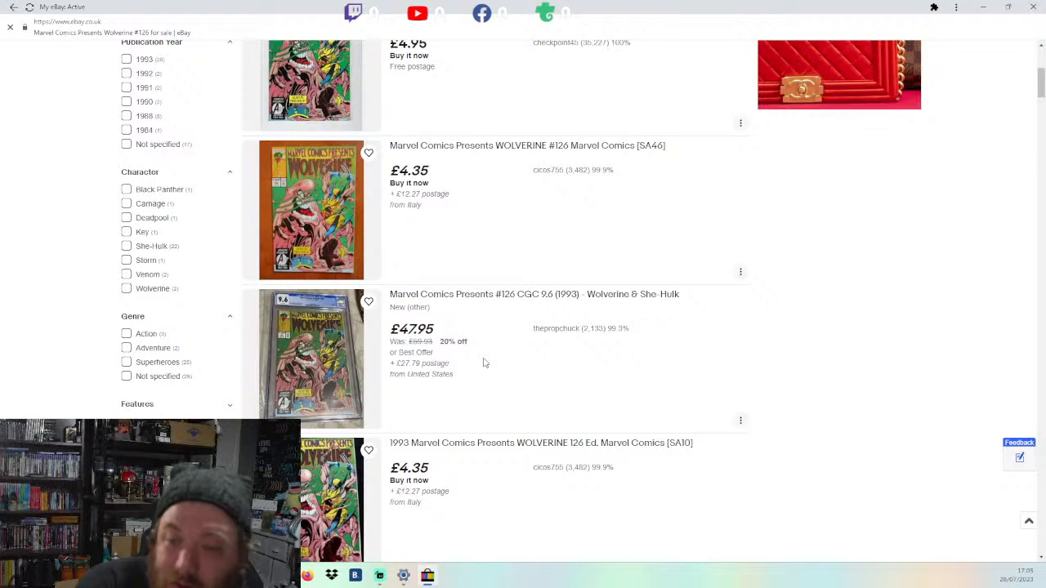
pyautogui.scroll(-1, 483, 363)
pyautogui.scroll(-3, 483, 363)
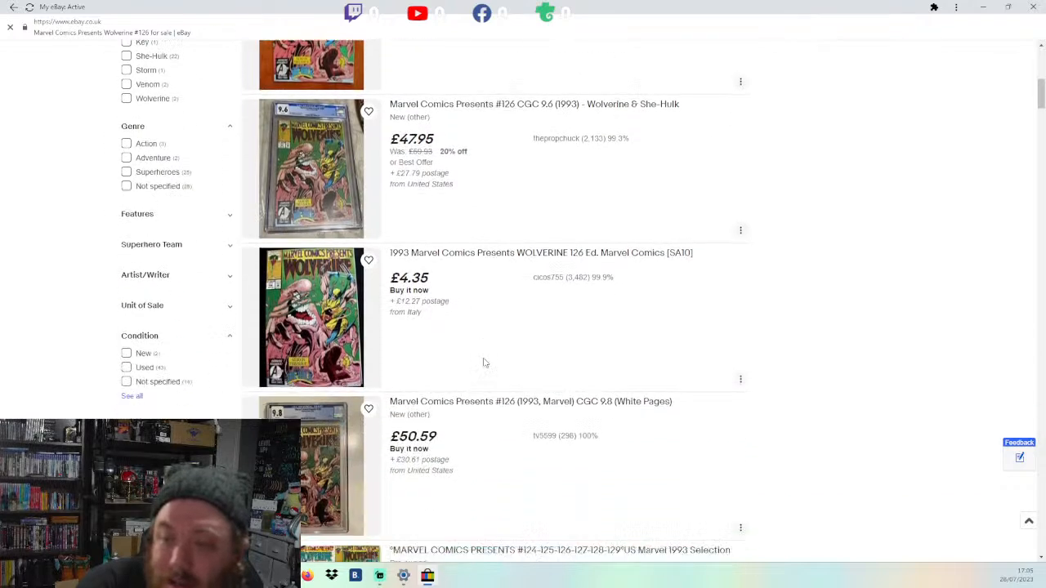
pyautogui.scroll(-5, 482, 363)
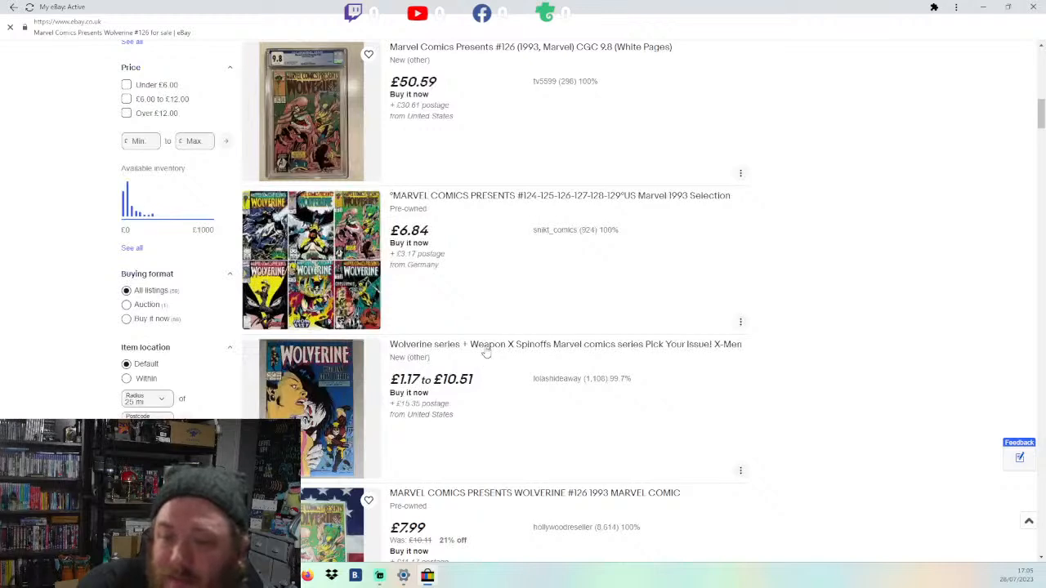
pyautogui.scroll(7, 485, 351)
pyautogui.scroll(3, 489, 349)
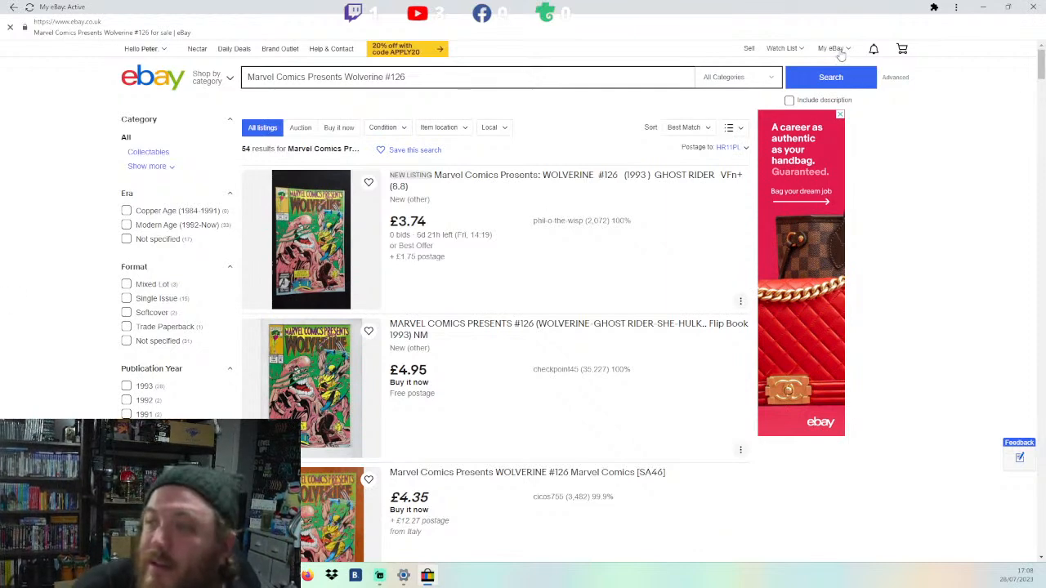
# Step: Go to the selling drafts, dismiss the welcome notice, and open the MARVEL COMICS PRESENTS #126 draft for editing
pyautogui.moveTo(840, 52)
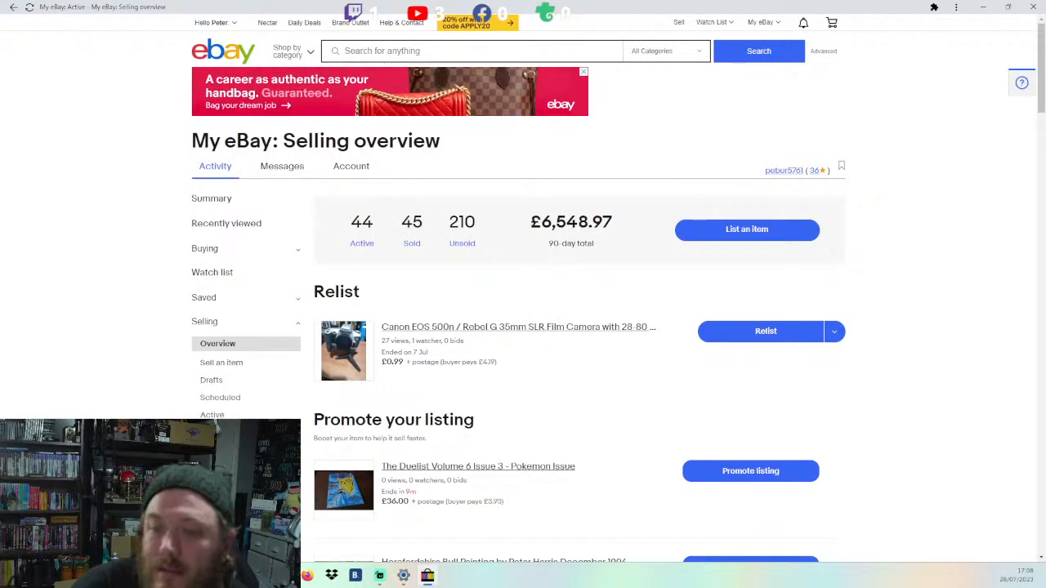
pyautogui.scroll(-3, 535, 258)
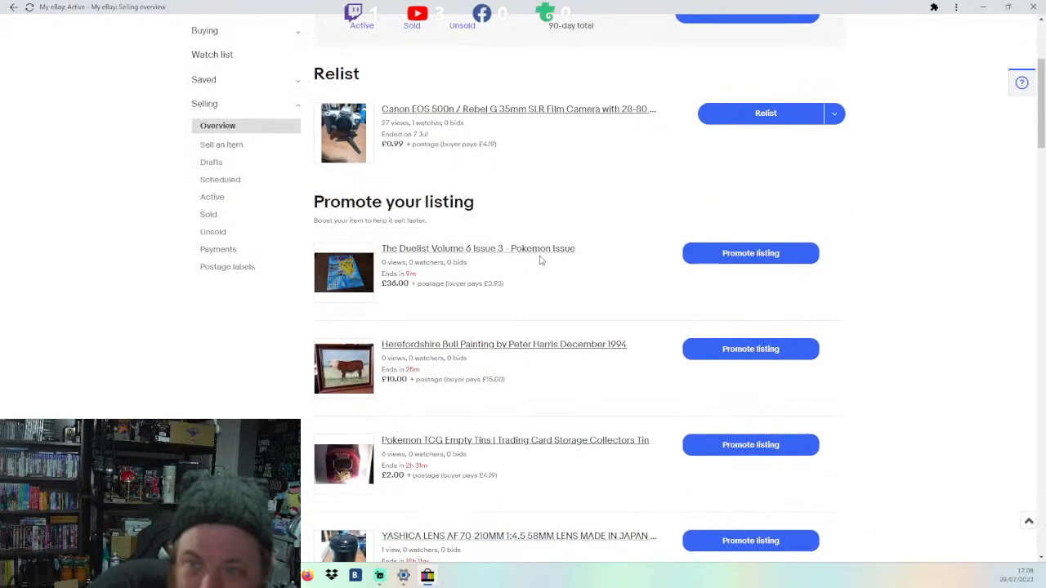
pyautogui.click(211, 82)
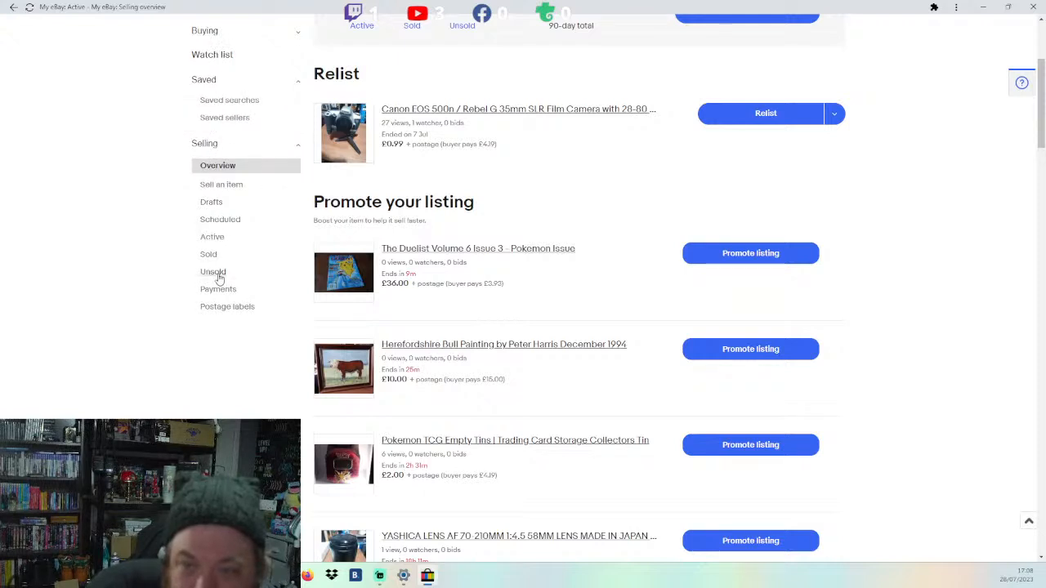
pyautogui.click(219, 203)
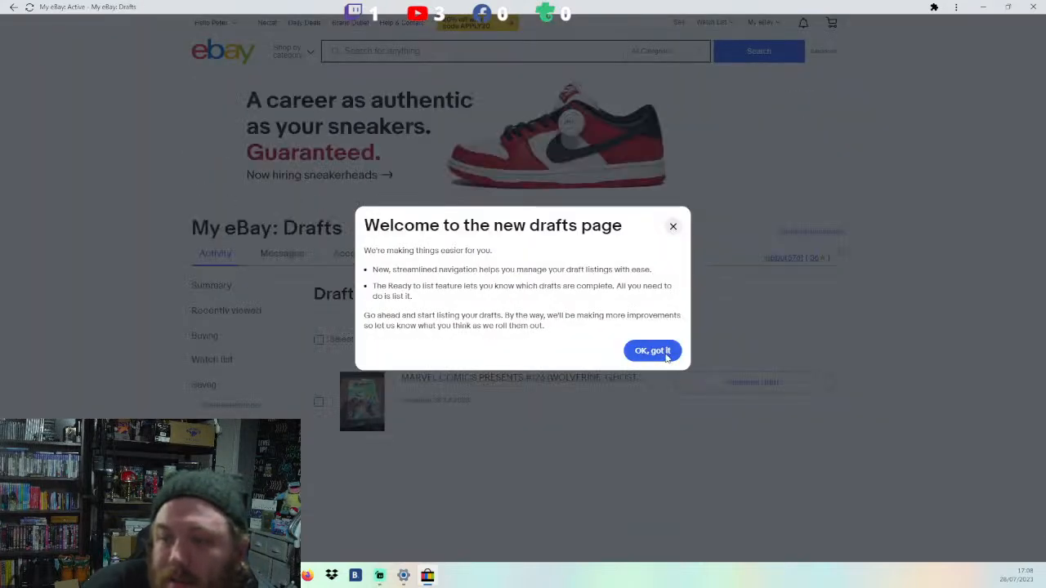
pyautogui.click(649, 349)
pyautogui.scroll(-1, 511, 386)
pyautogui.click(740, 274)
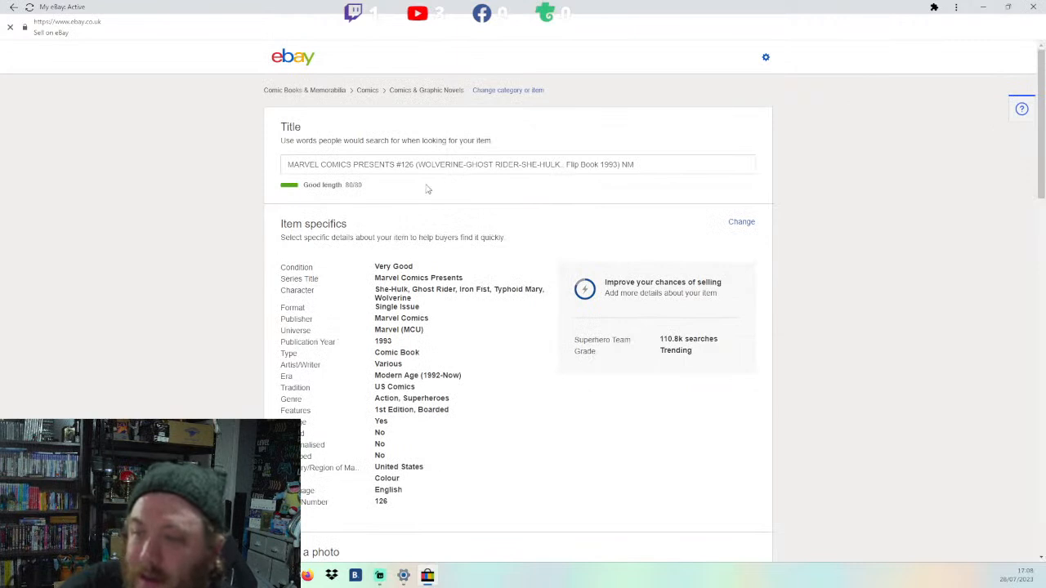
# Step: Change the condition abbreviation at the end of the listing title to "VG"
pyautogui.click(644, 166)
pyautogui.press('BackSpace')
pyautogui.press('BackSpace')
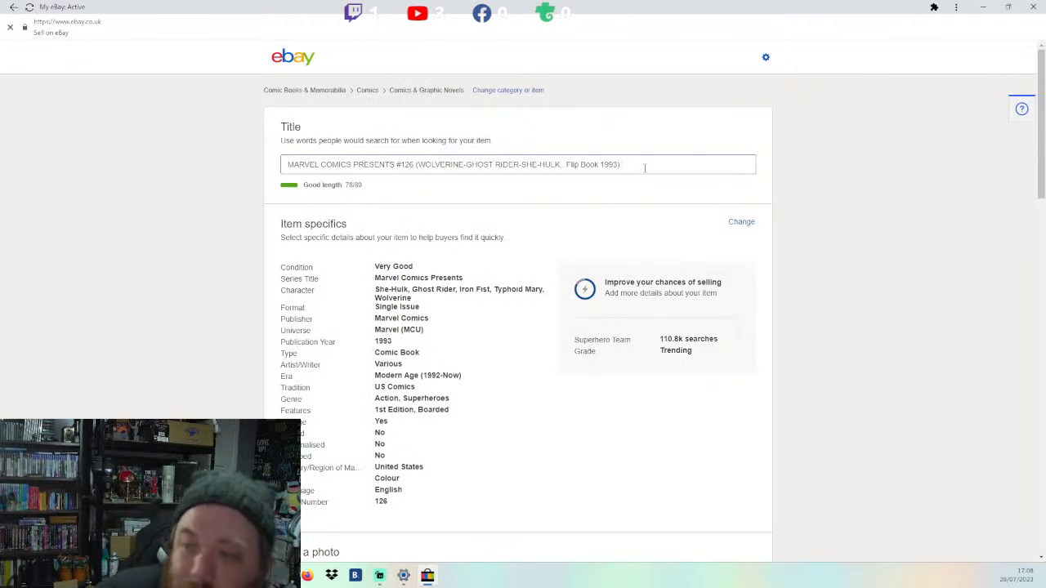
pyautogui.write('Ve')
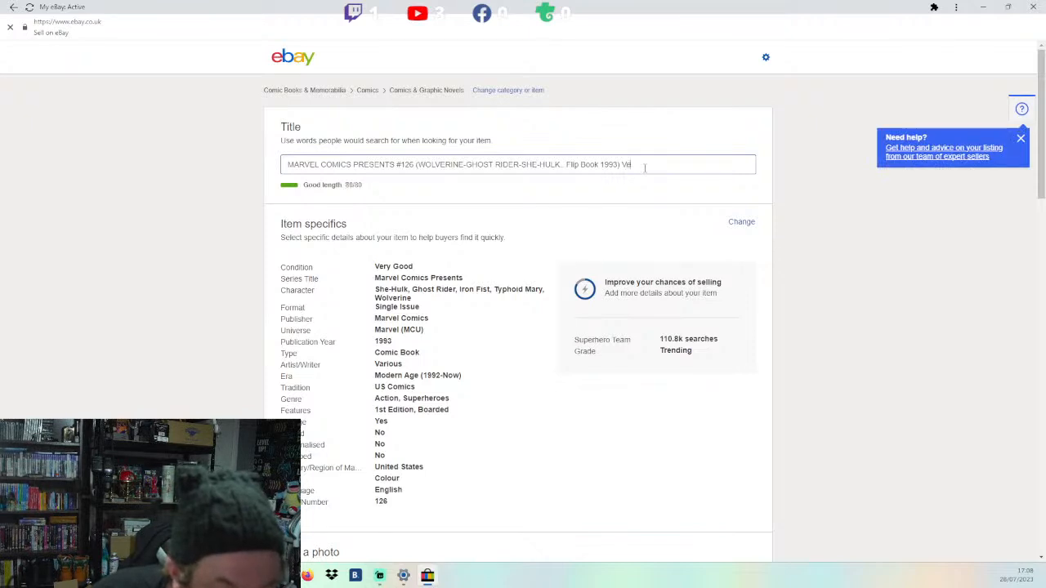
pyautogui.doubleClick(645, 167)
pyautogui.press('BackSpace')
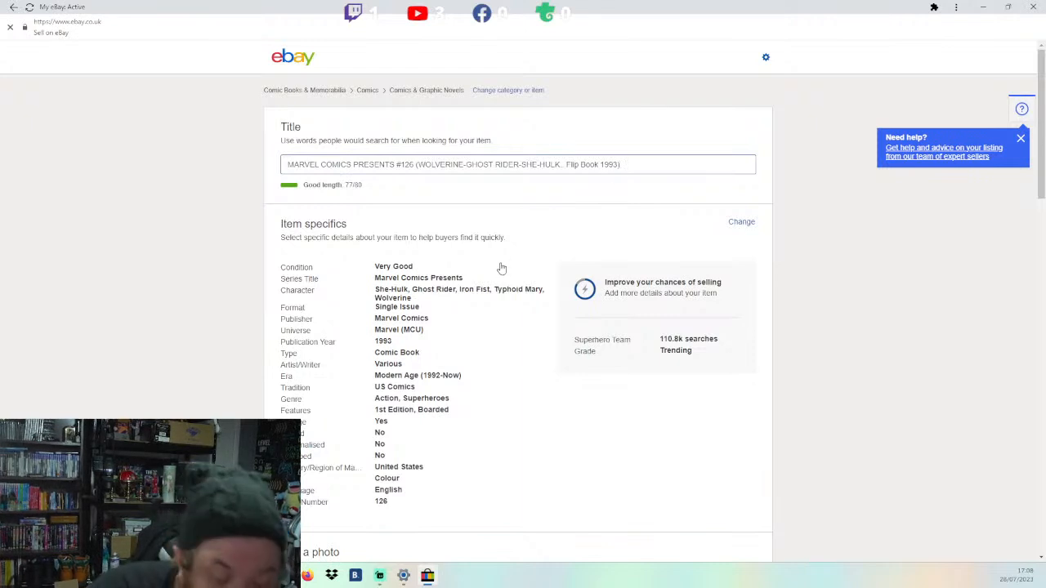
pyautogui.write('VG')
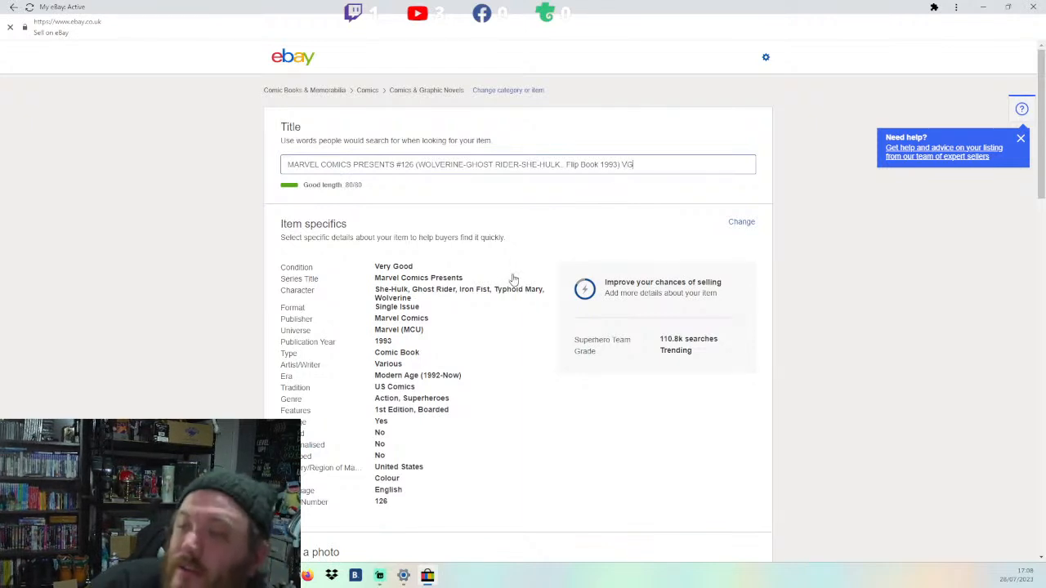
# Step: Crop the main photo of the listing to trim the background above and below the comic's front cover
pyautogui.scroll(-1, 481, 314)
pyautogui.scroll(-1, 481, 318)
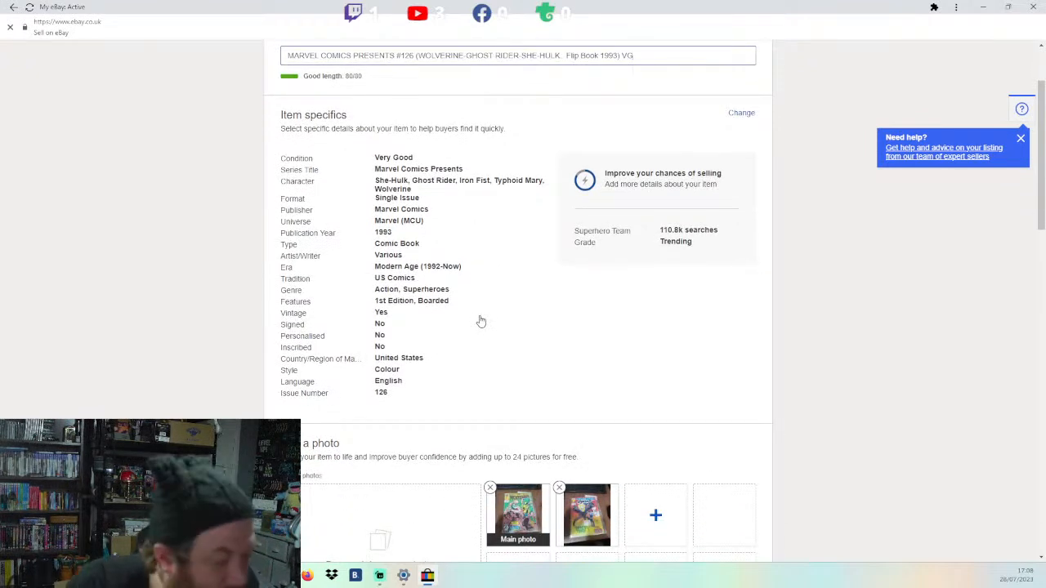
pyautogui.scroll(-1, 481, 490)
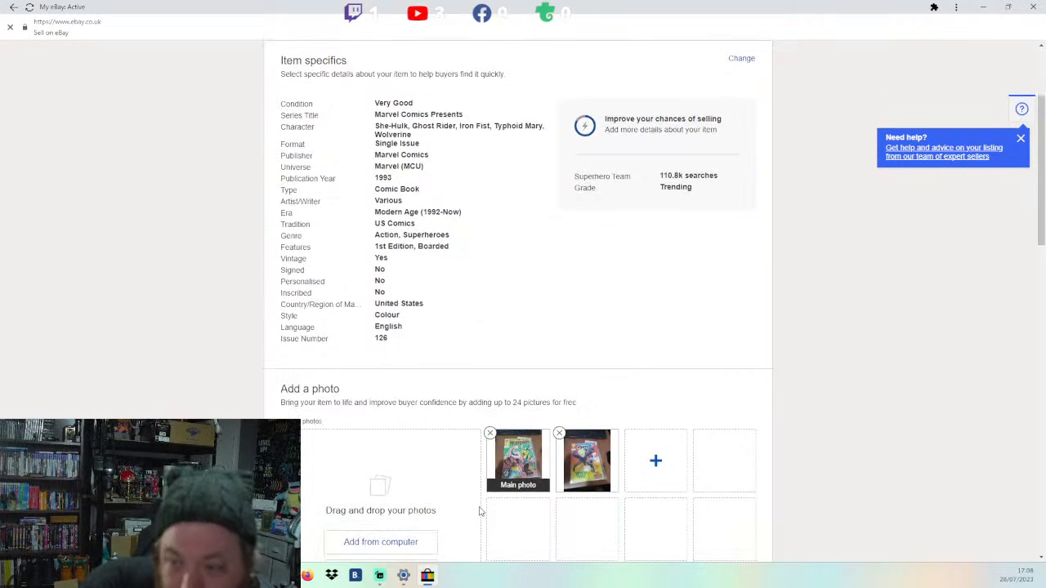
pyautogui.scroll(-2, 480, 474)
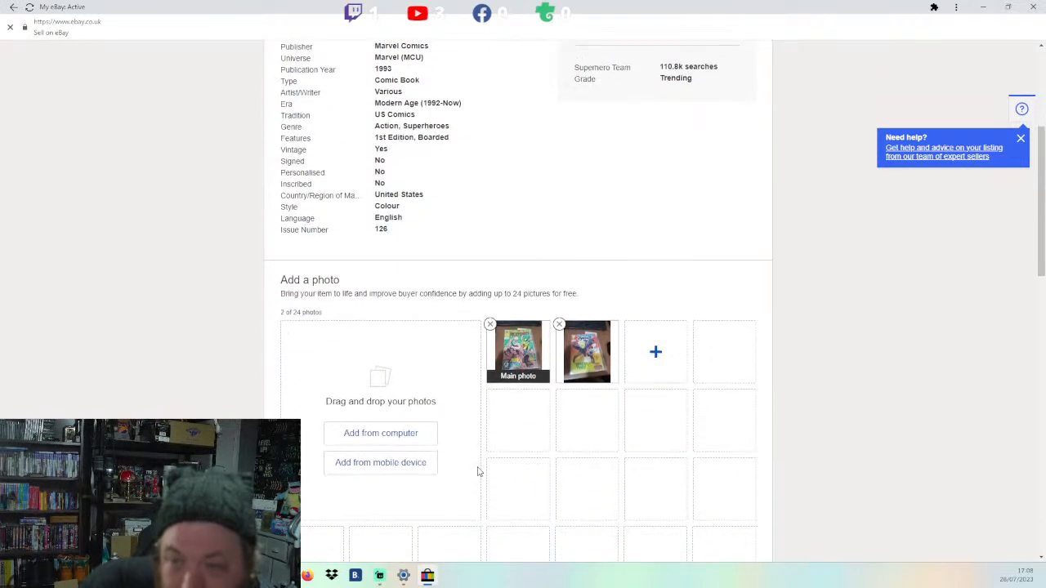
pyautogui.scroll(-3, 479, 472)
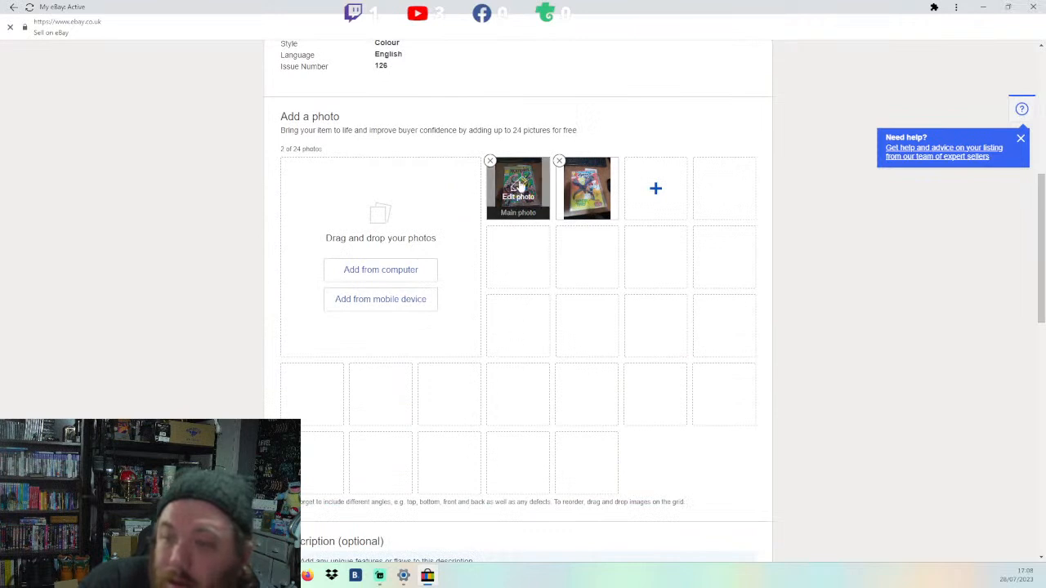
pyautogui.click(520, 187)
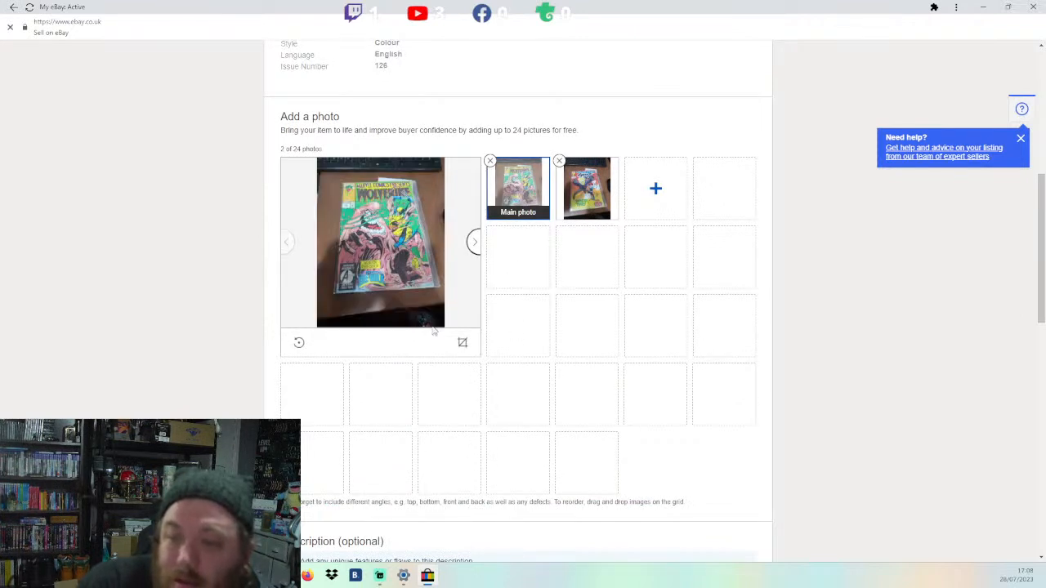
pyautogui.click(461, 342)
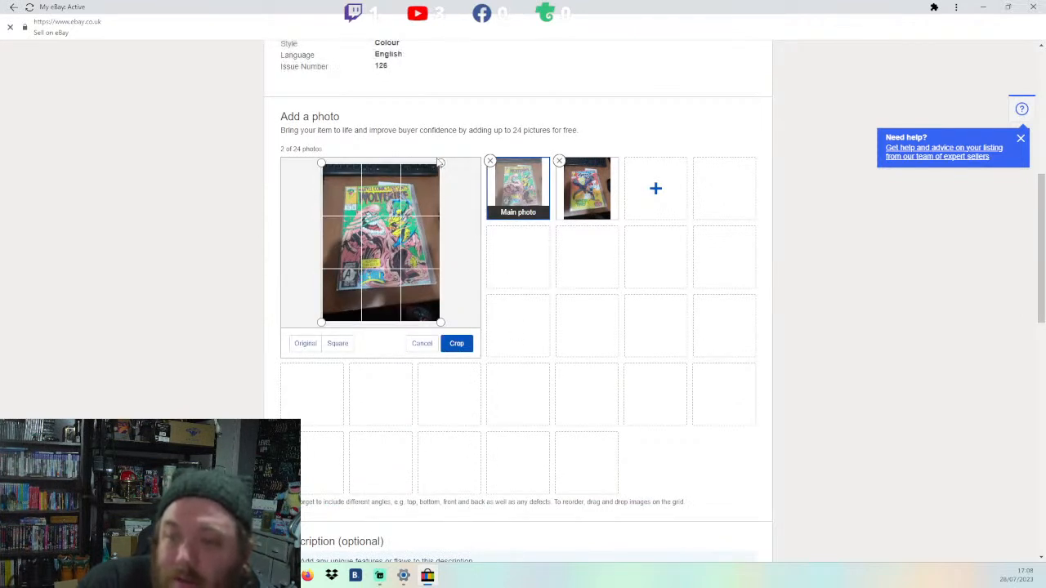
pyautogui.moveTo(440, 163); pyautogui.dragTo(438, 253)
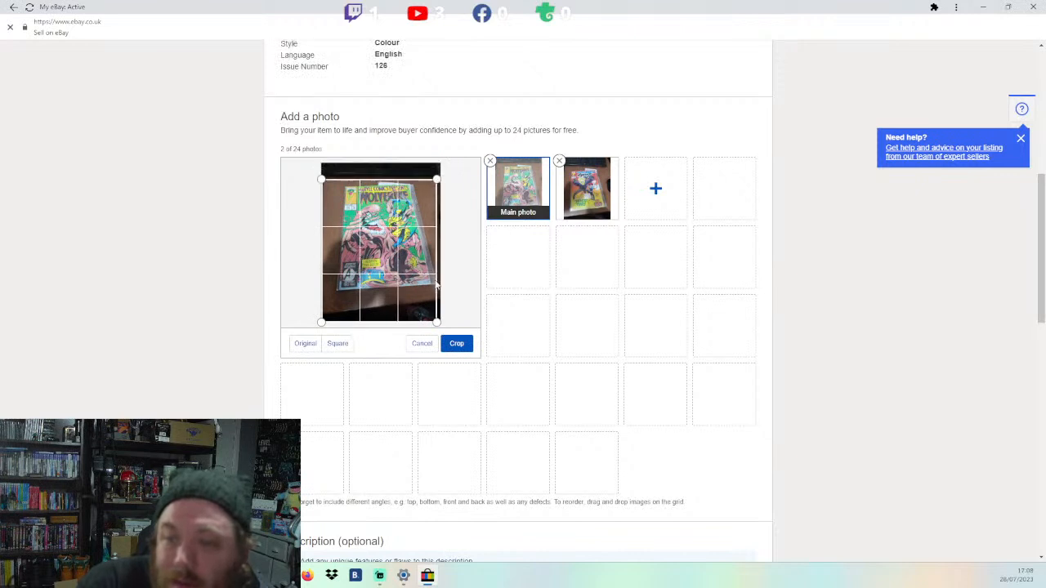
pyautogui.moveTo(437, 321); pyautogui.dragTo(440, 300)
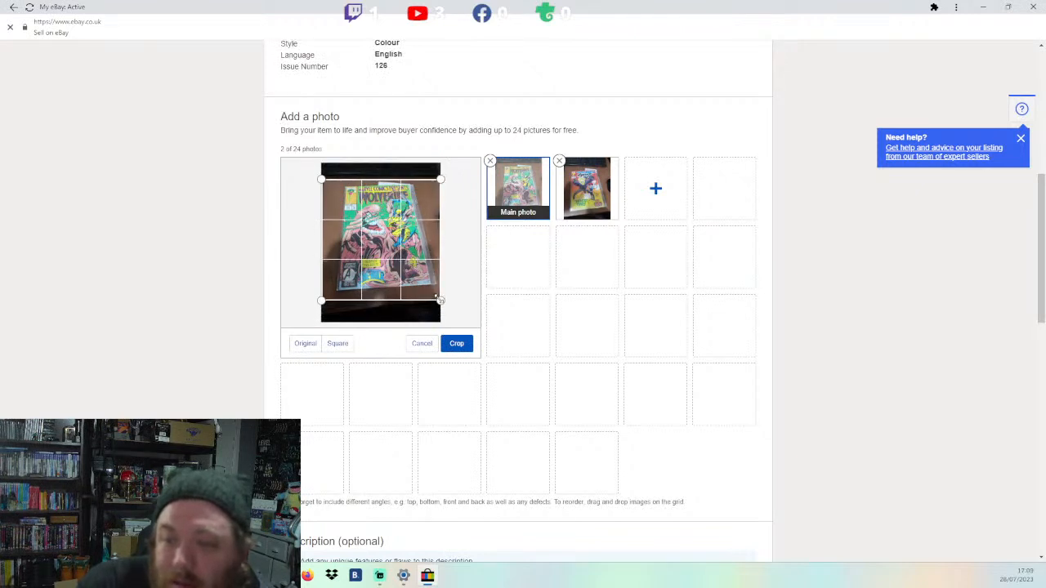
pyautogui.click(456, 344)
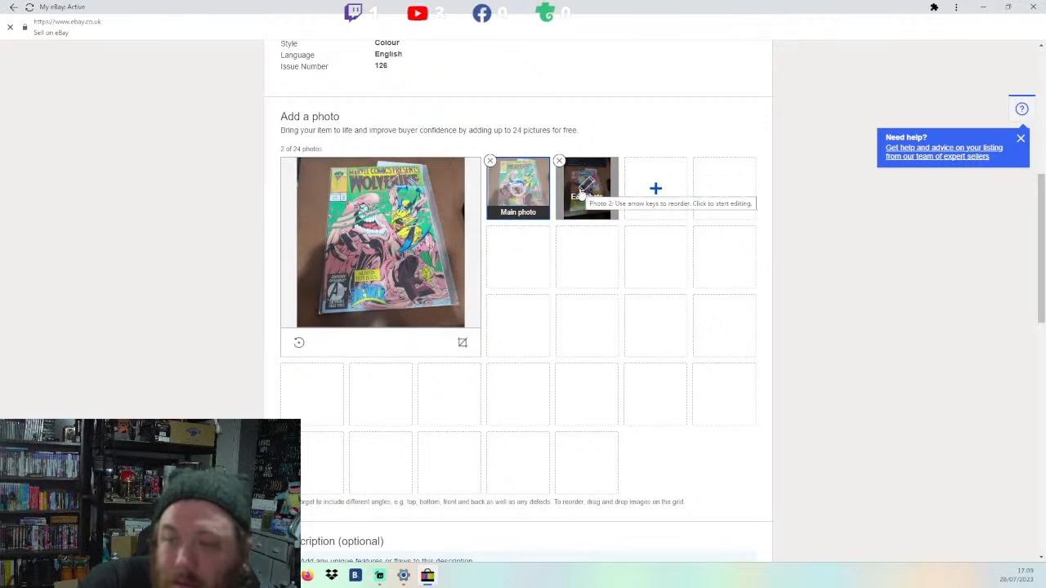
# Step: Crop the second photo to trim the background above and below the Ghost Rider cover, and display the main photo again
pyautogui.click(581, 191)
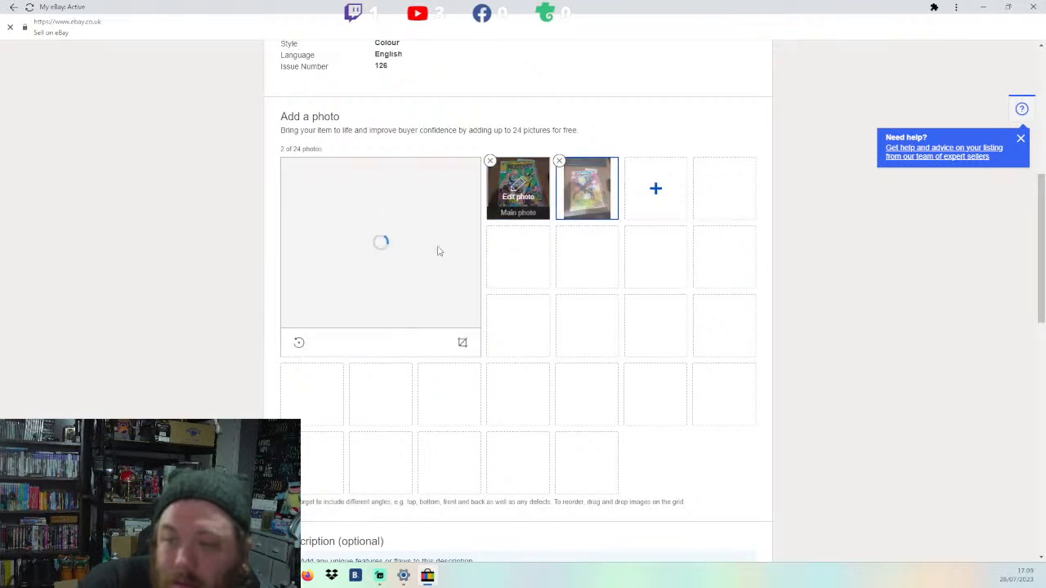
pyautogui.click(462, 343)
pyautogui.moveTo(320, 167); pyautogui.dragTo(320, 188)
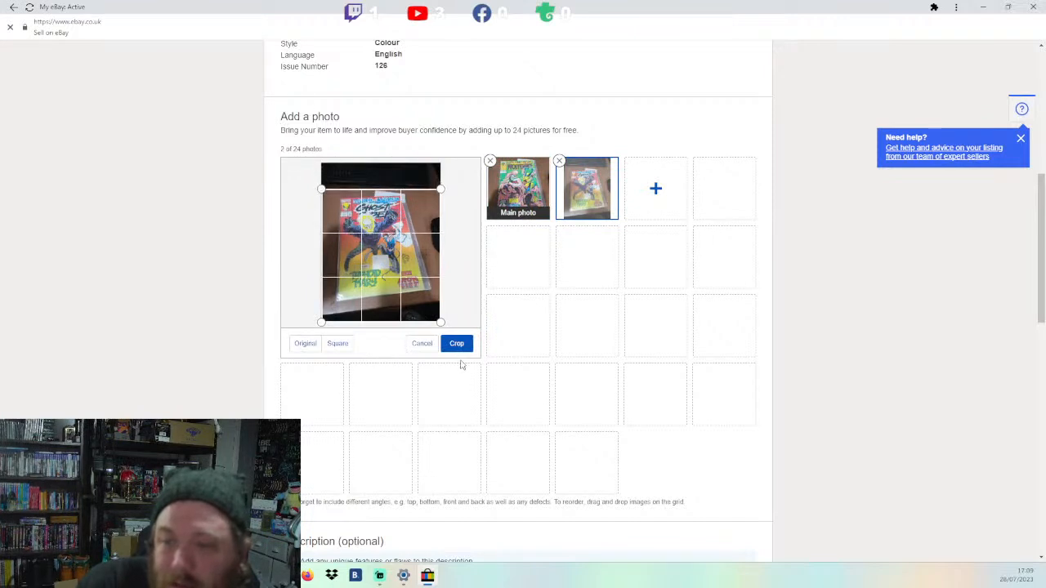
pyautogui.moveTo(440, 322); pyautogui.dragTo(434, 303)
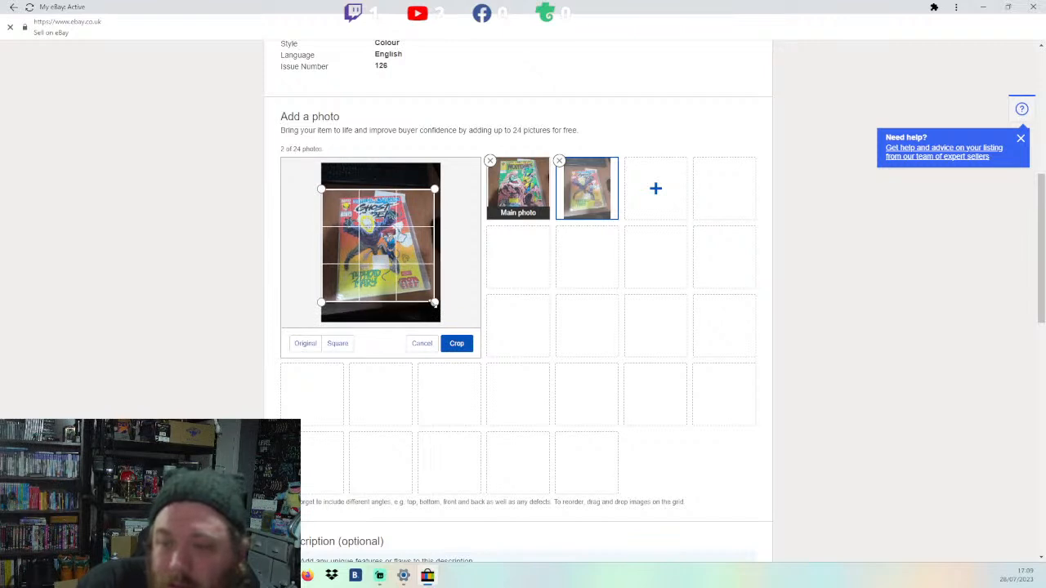
pyautogui.click(457, 343)
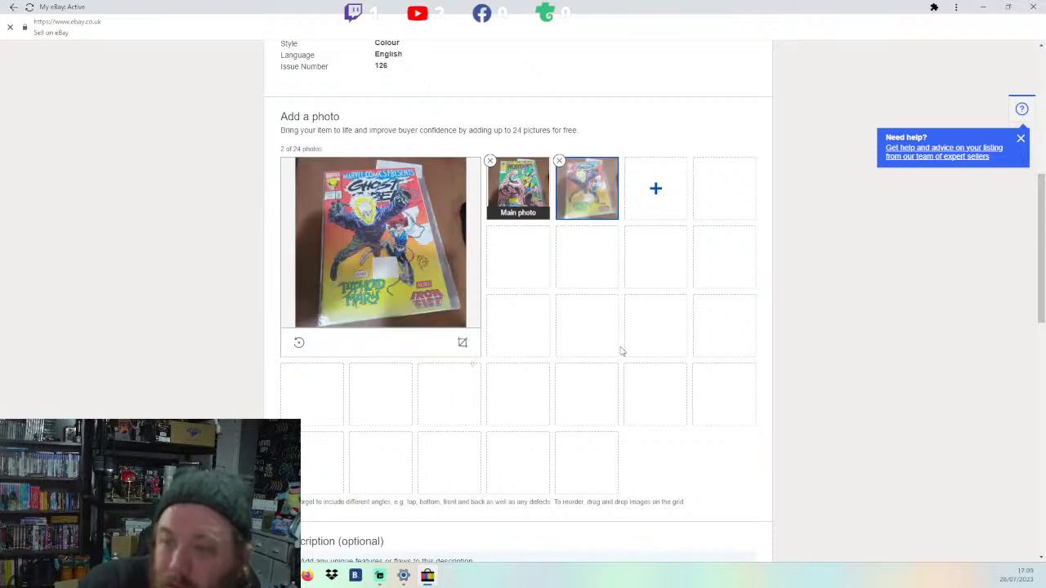
pyautogui.scroll(-3, 556, 361)
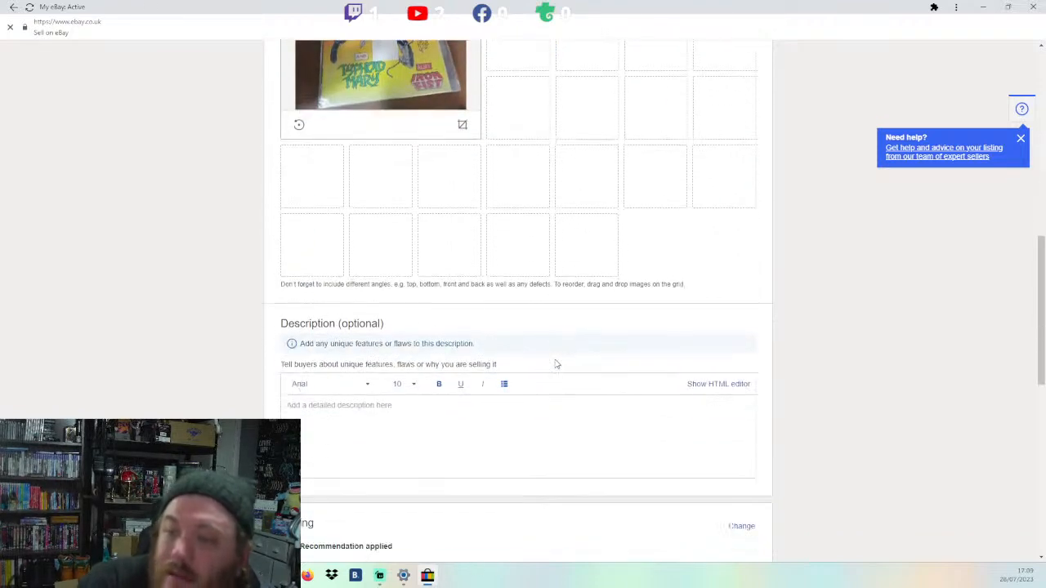
pyautogui.scroll(1, 530, 233)
pyautogui.scroll(10, 531, 262)
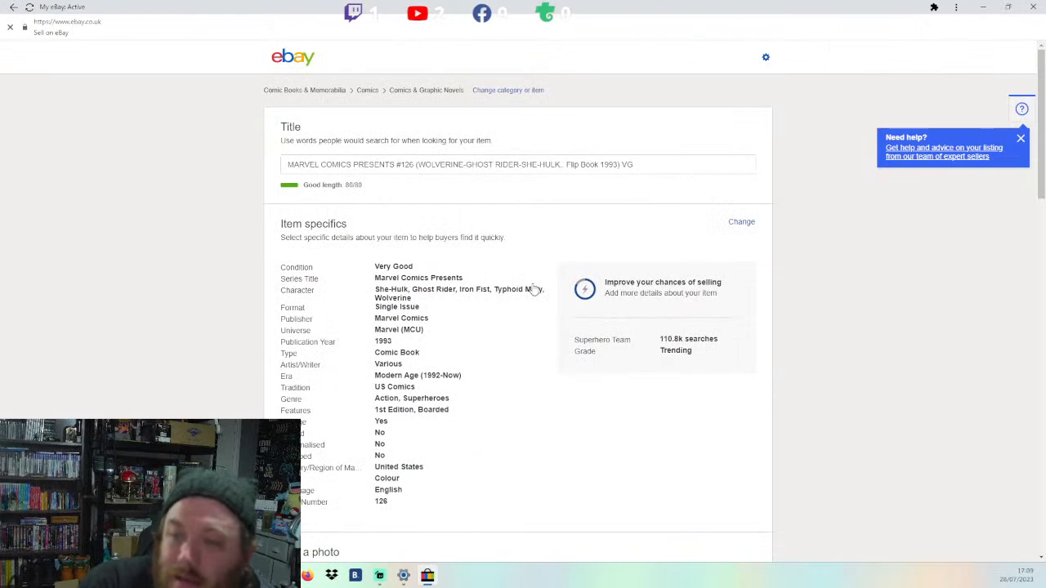
pyautogui.scroll(-5, 534, 286)
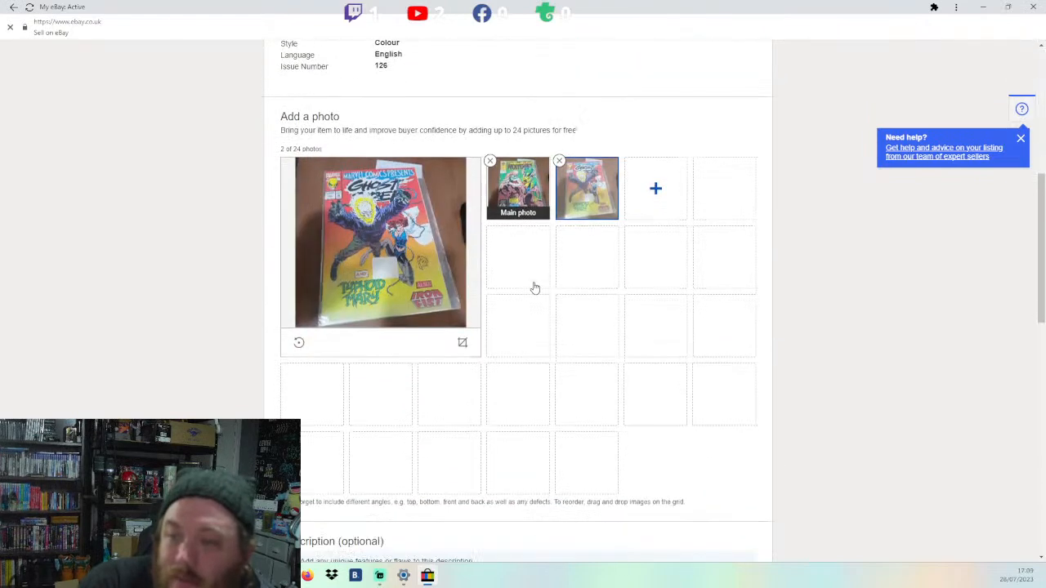
pyautogui.click(540, 198)
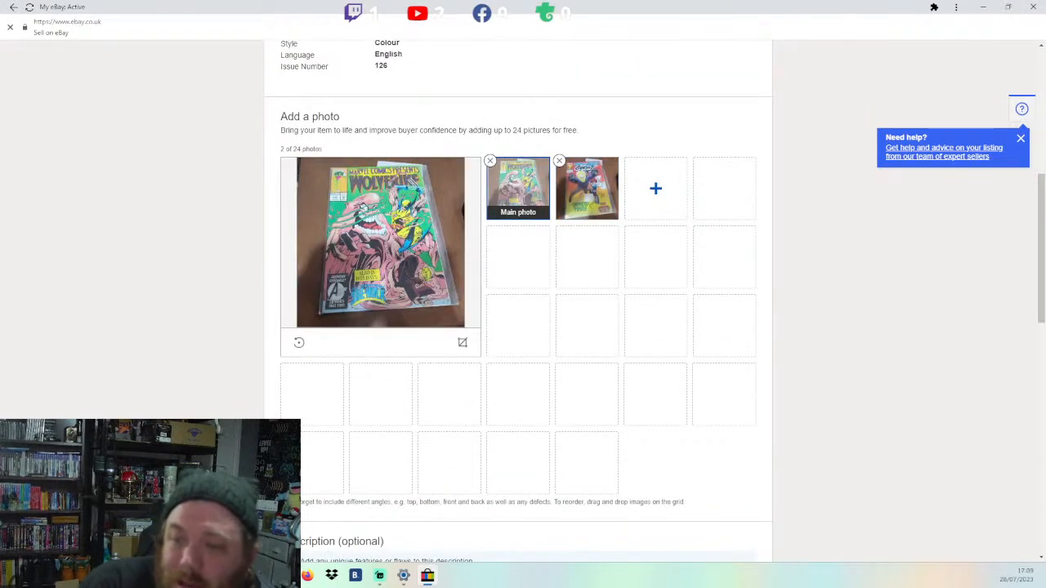
# Step: Enter the item description "Wolverine #126 Very Good condition, in Dust sleeve."
pyautogui.scroll(-4, 518, 301)
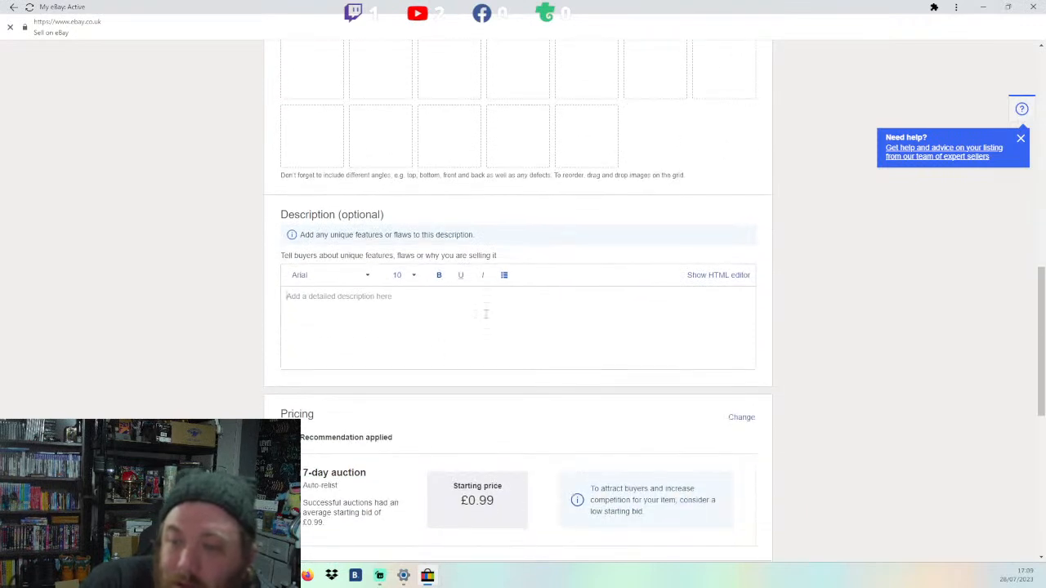
pyautogui.click(502, 321)
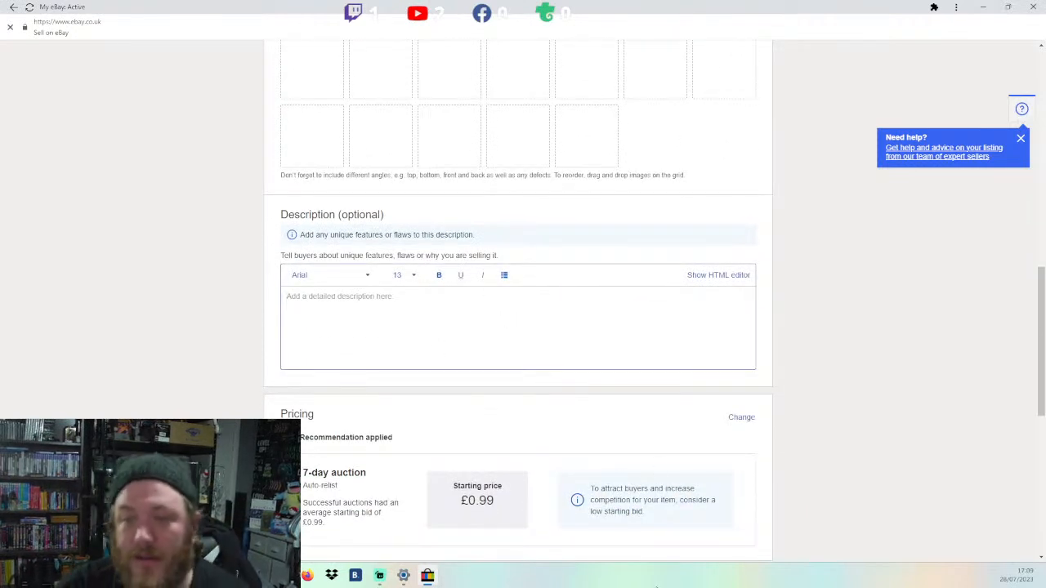
pyautogui.write('lverine ')
pyautogui.write('#12')
pyautogui.write('6 Ve')
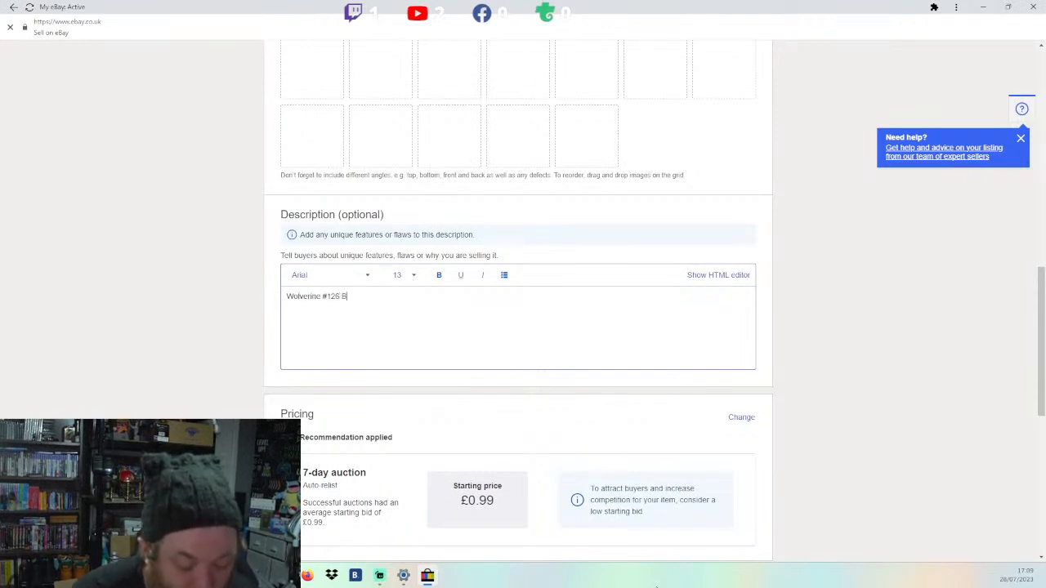
pyautogui.write('ry Go')
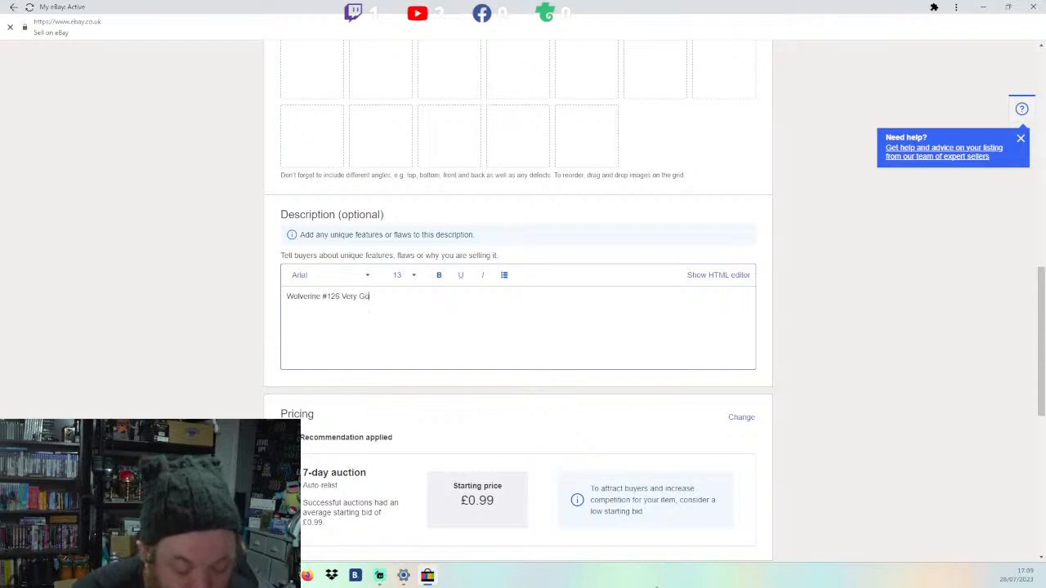
pyautogui.write('od conditio')
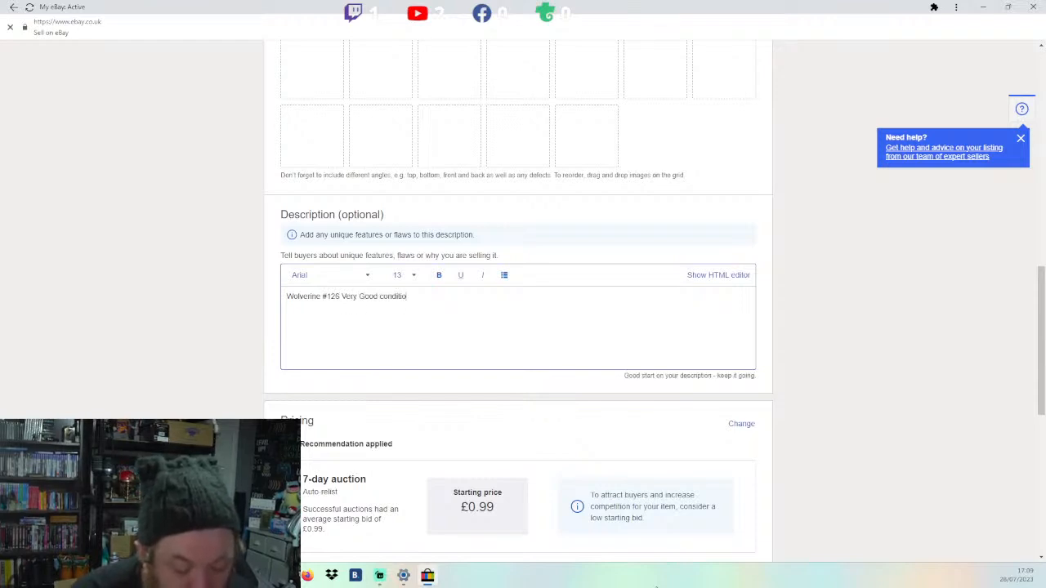
pyautogui.write('n, in D')
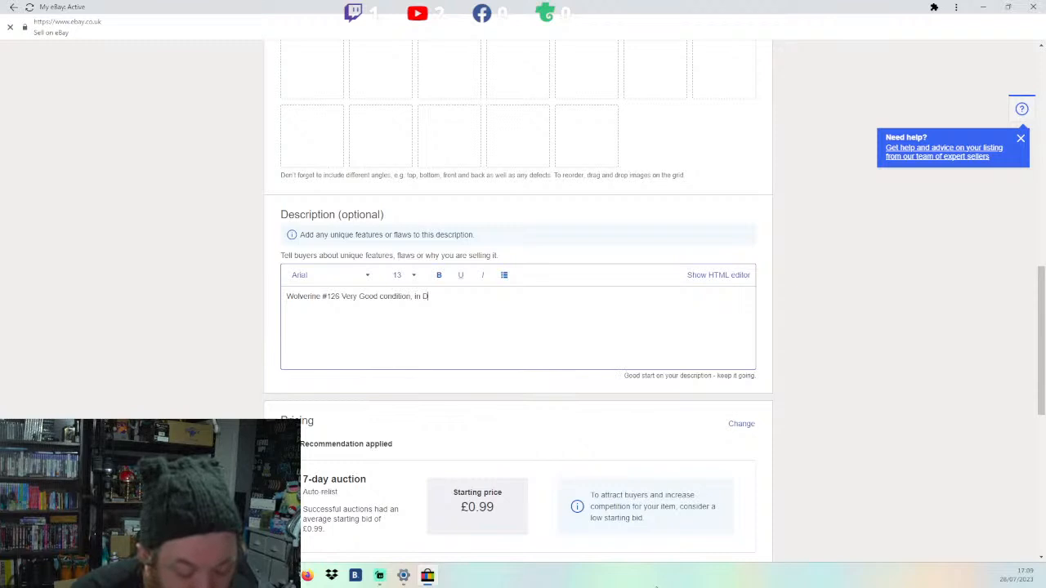
pyautogui.write('ust sleeve')
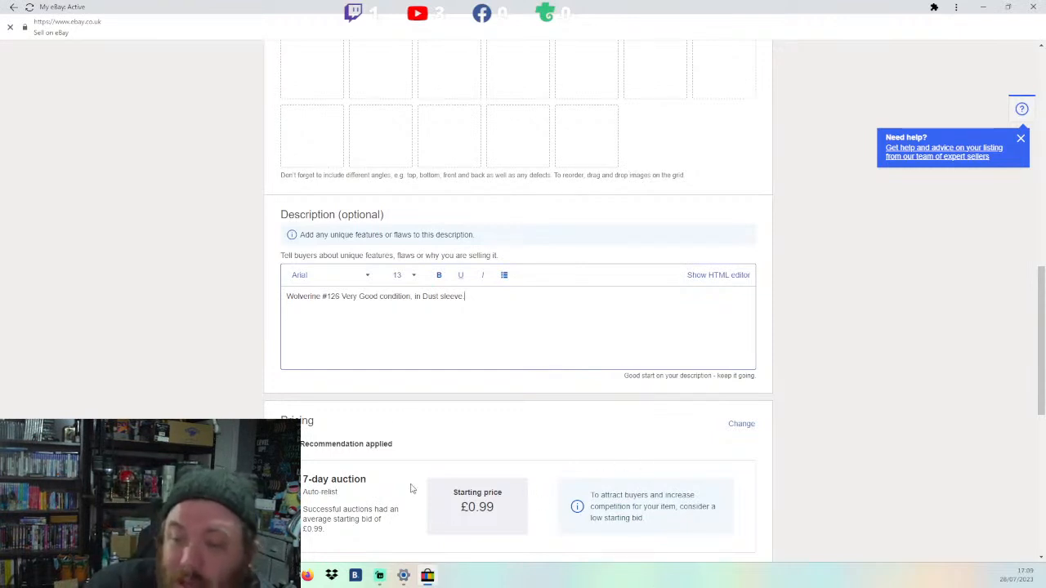
# Step: Expand the additional auction pricing options and set the auction duration to 5 days
pyautogui.scroll(-3, 416, 497)
pyautogui.click(475, 285)
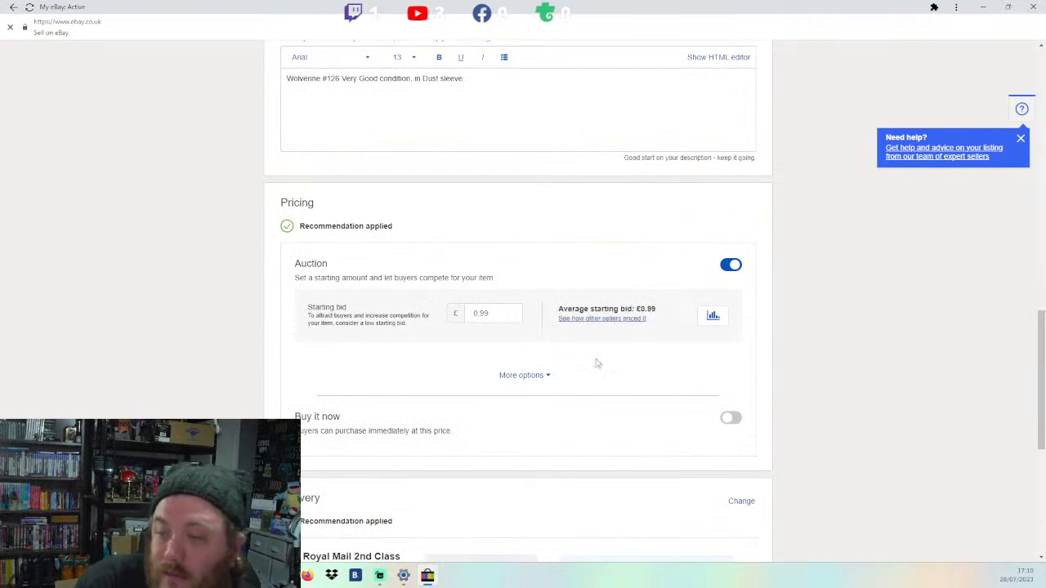
pyautogui.click(545, 378)
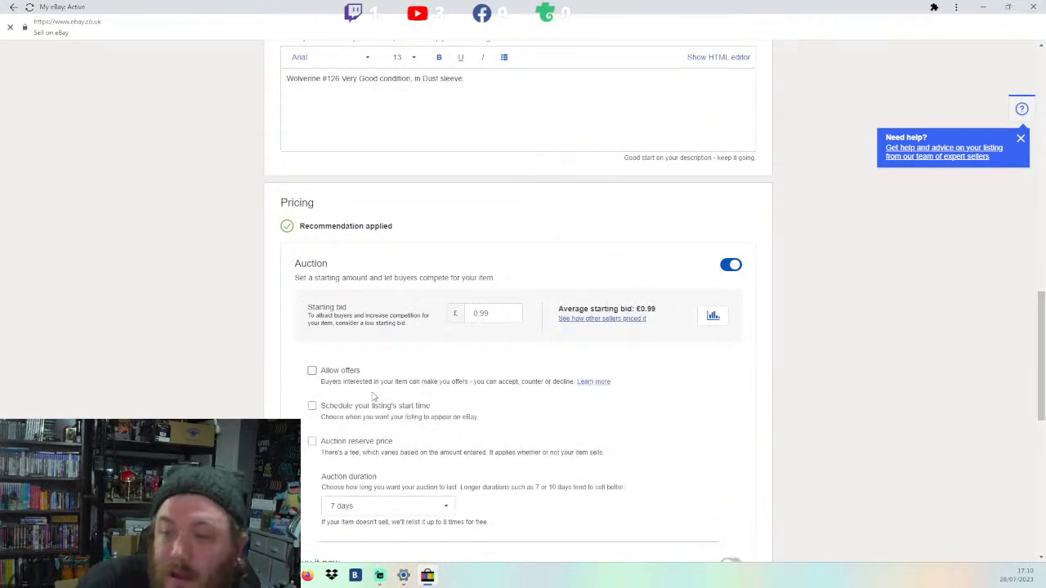
pyautogui.scroll(-1, 285, 382)
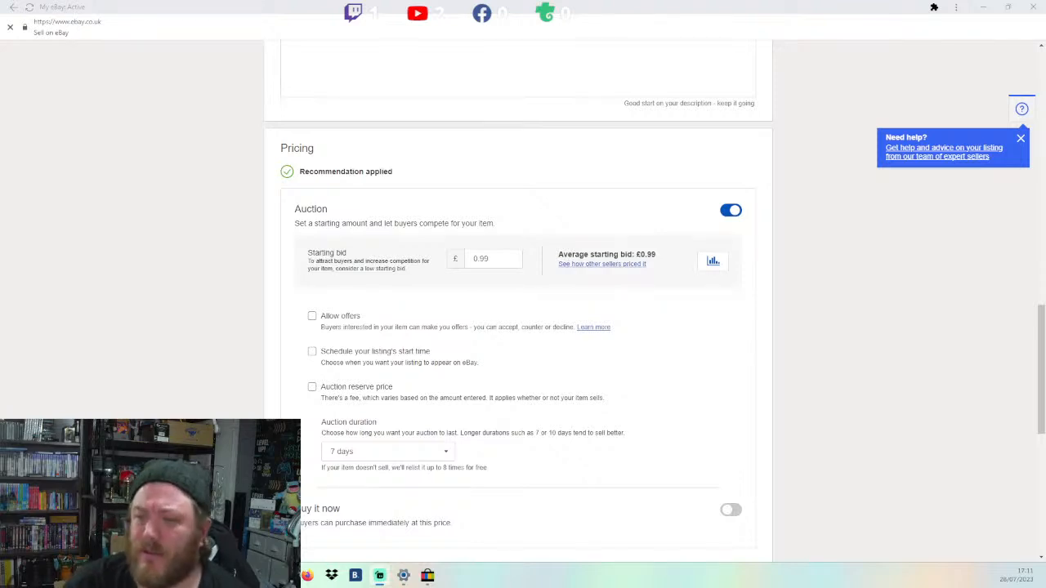
pyautogui.click(365, 290)
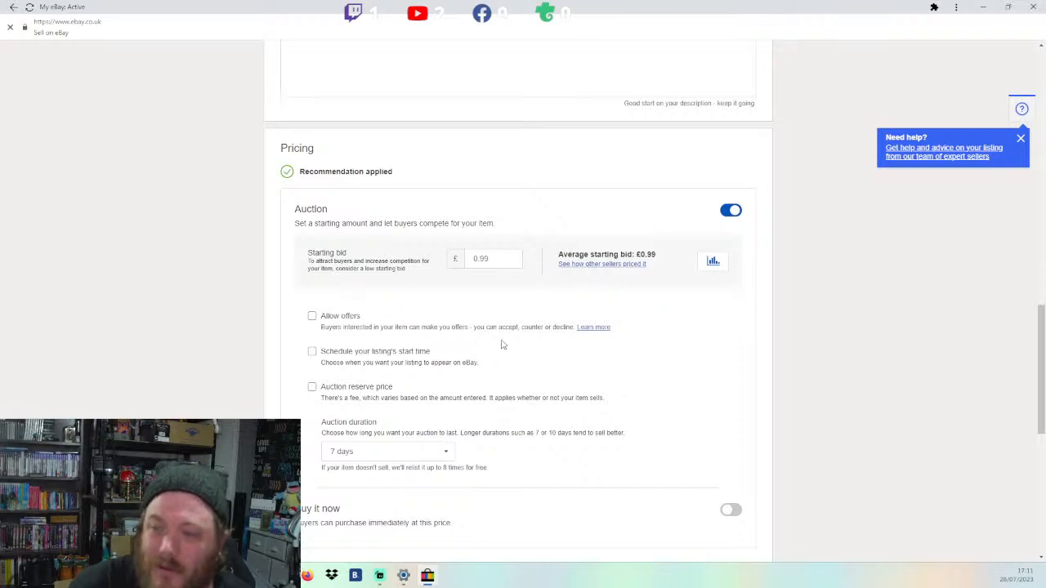
pyautogui.scroll(-2, 504, 350)
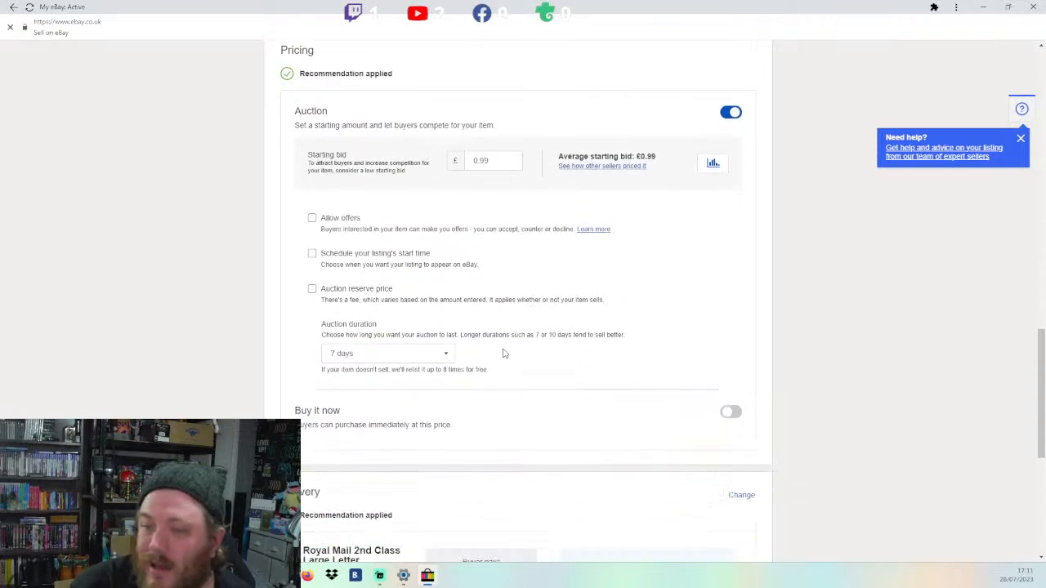
pyautogui.click(363, 343)
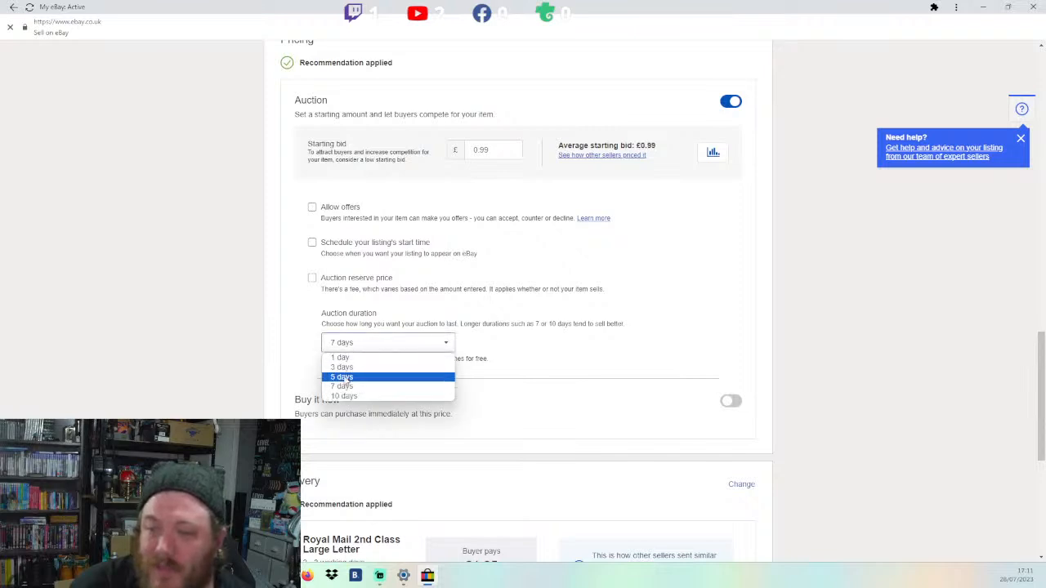
pyautogui.click(348, 374)
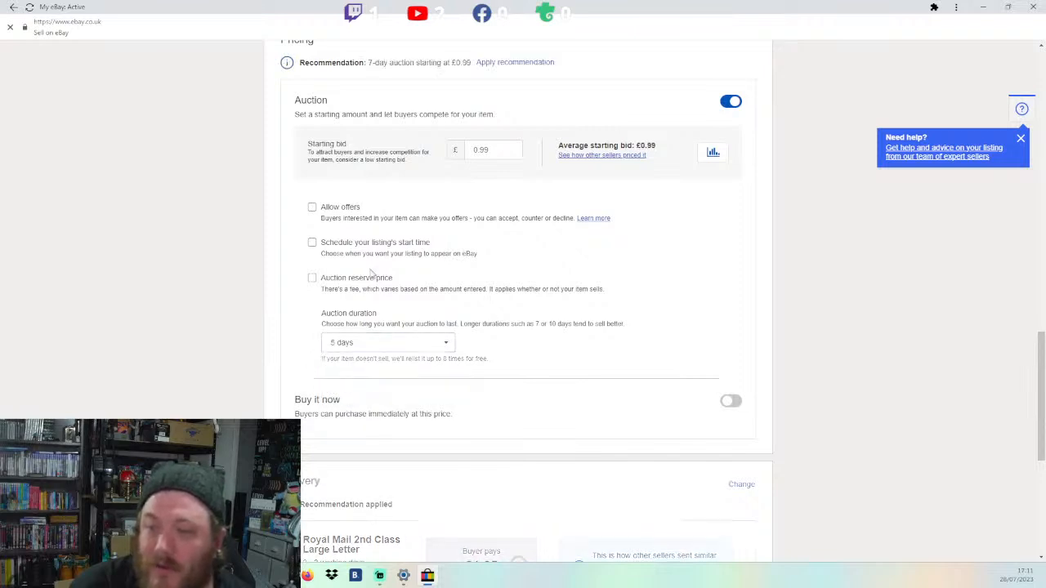
pyautogui.scroll(2, 372, 273)
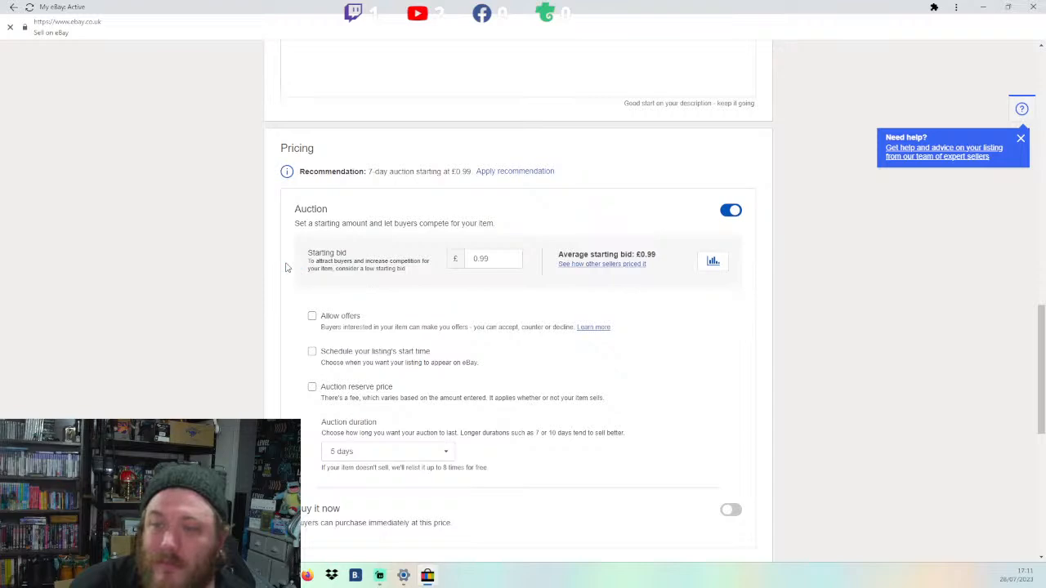
# Step: Set the flat postage the buyer pays for Royal Mail 2nd Class Large Letter delivery to £2.10
pyautogui.scroll(-6, 287, 266)
pyautogui.scroll(-1, 351, 326)
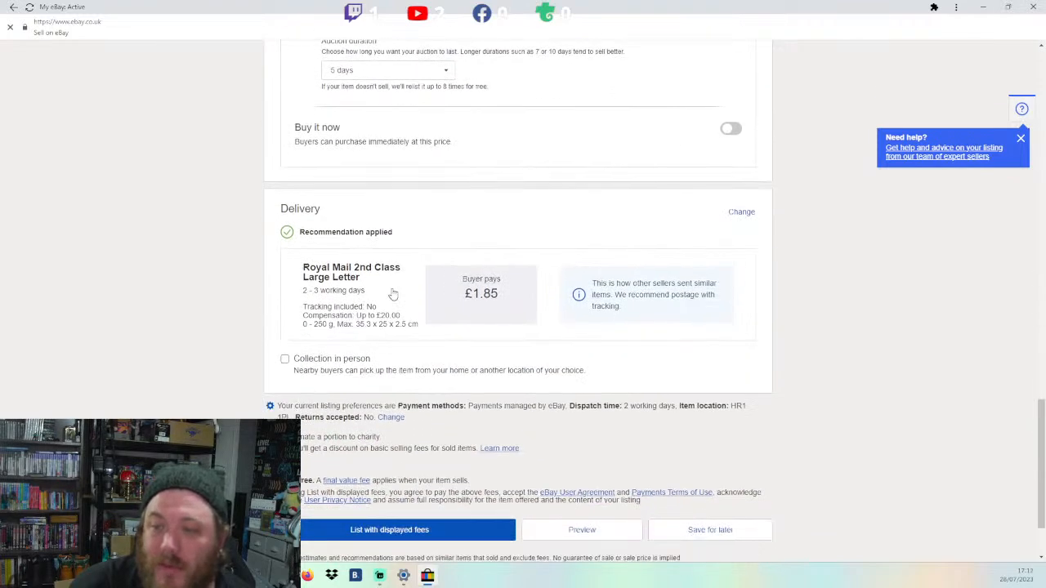
pyautogui.click(436, 300)
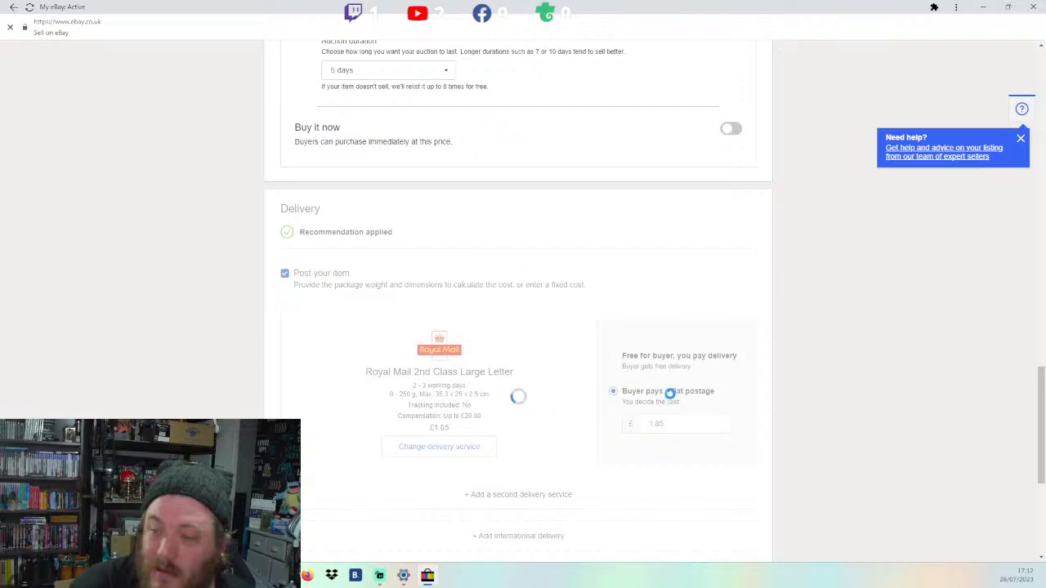
pyautogui.moveTo(671, 423); pyautogui.dragTo(627, 424)
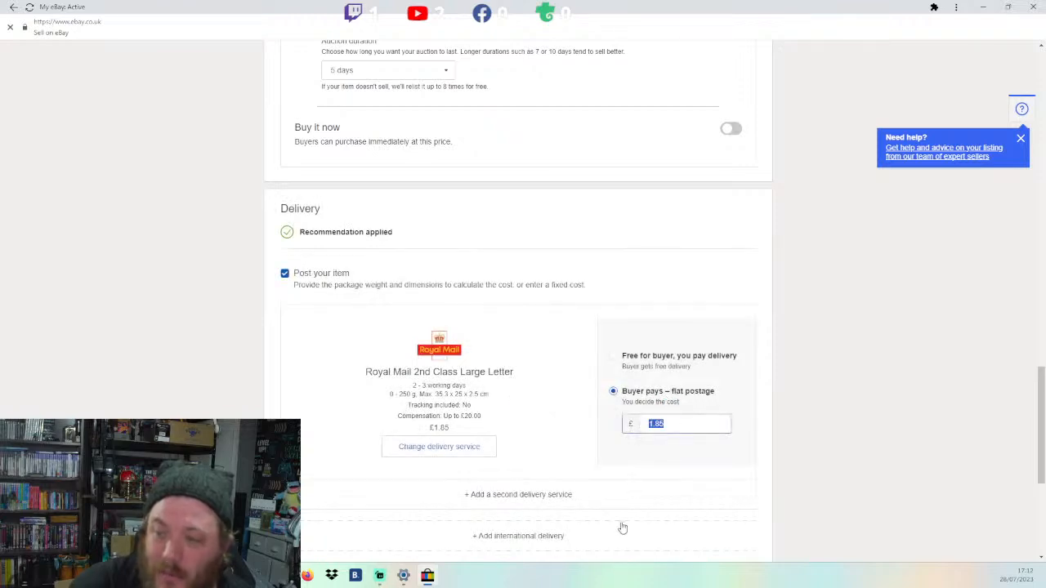
pyautogui.write('2.110')
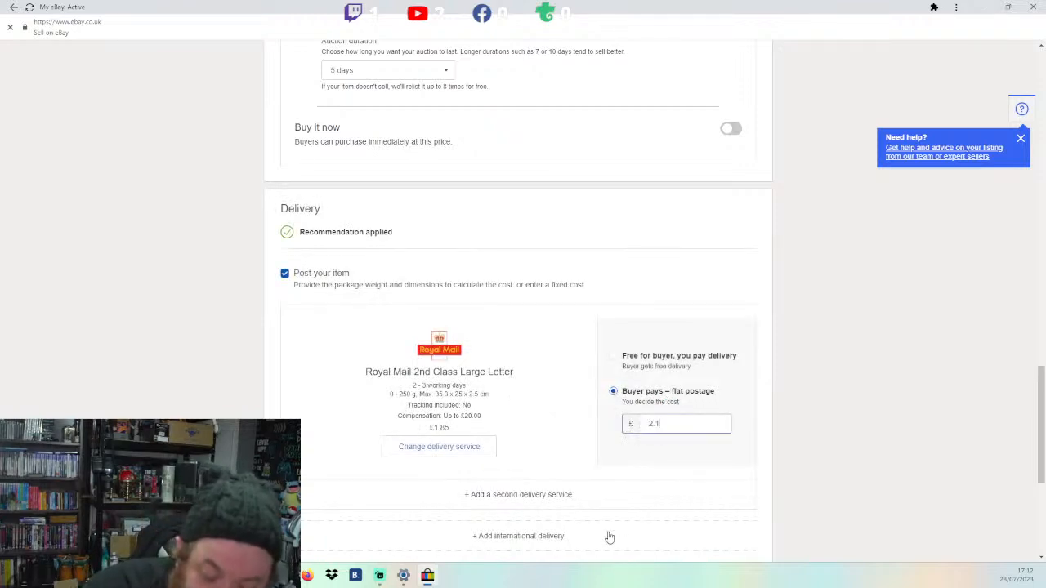
pyautogui.press('BackSpace')
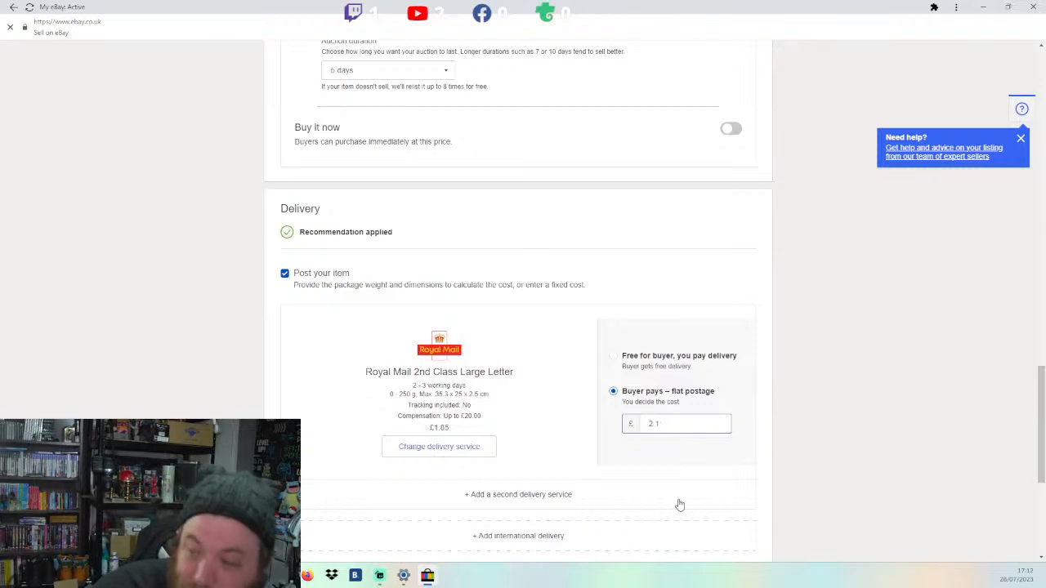
pyautogui.click(546, 435)
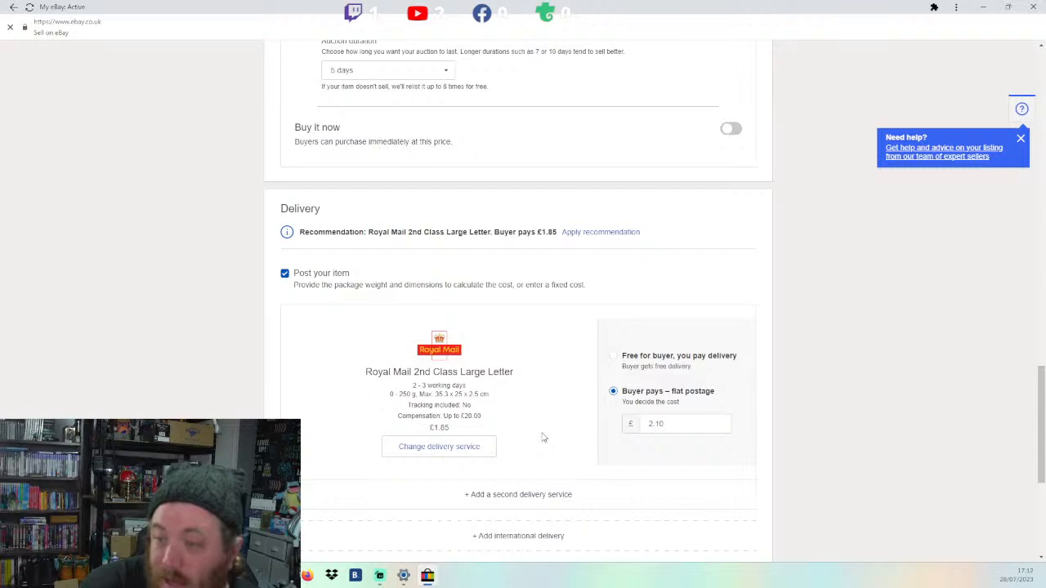
# Step: Publish the listing with the displayed fees and decline the paid Promoted Listings Express offer
pyautogui.scroll(-3, 518, 327)
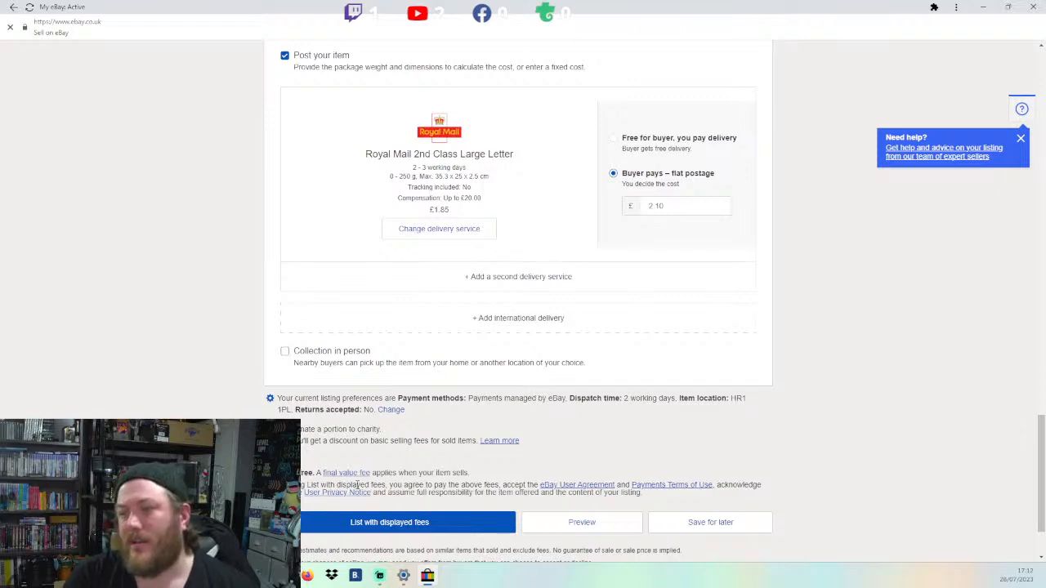
pyautogui.click(400, 525)
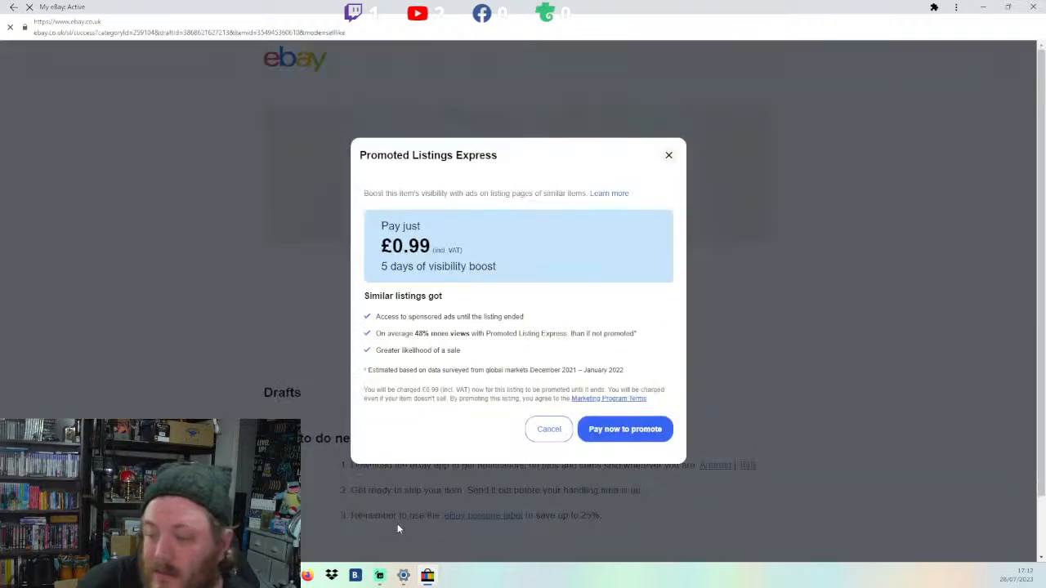
pyautogui.click(554, 436)
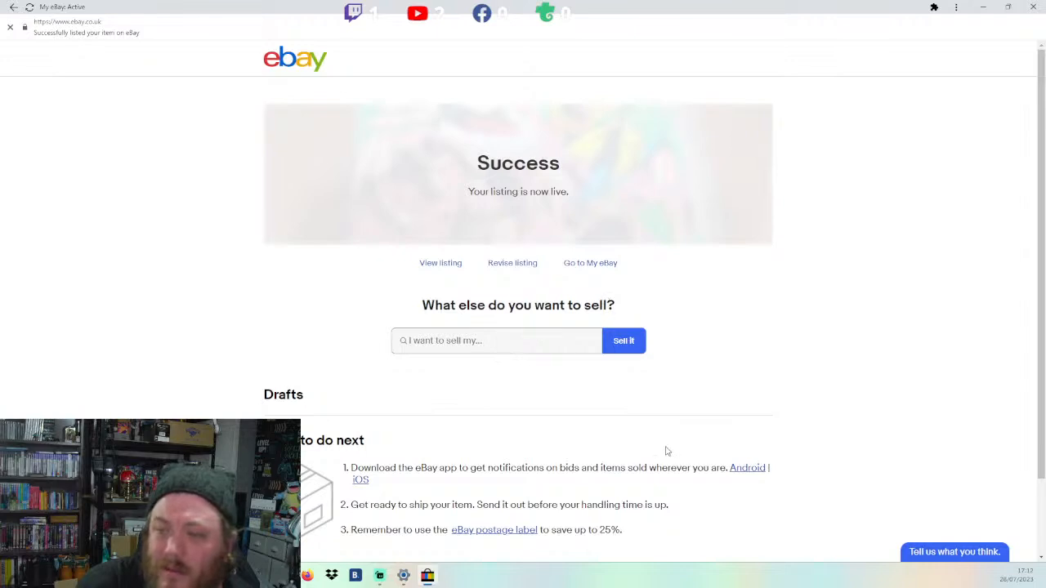
# Step: Leave the listing success page and go to the My eBay selling overview
pyautogui.click(497, 338)
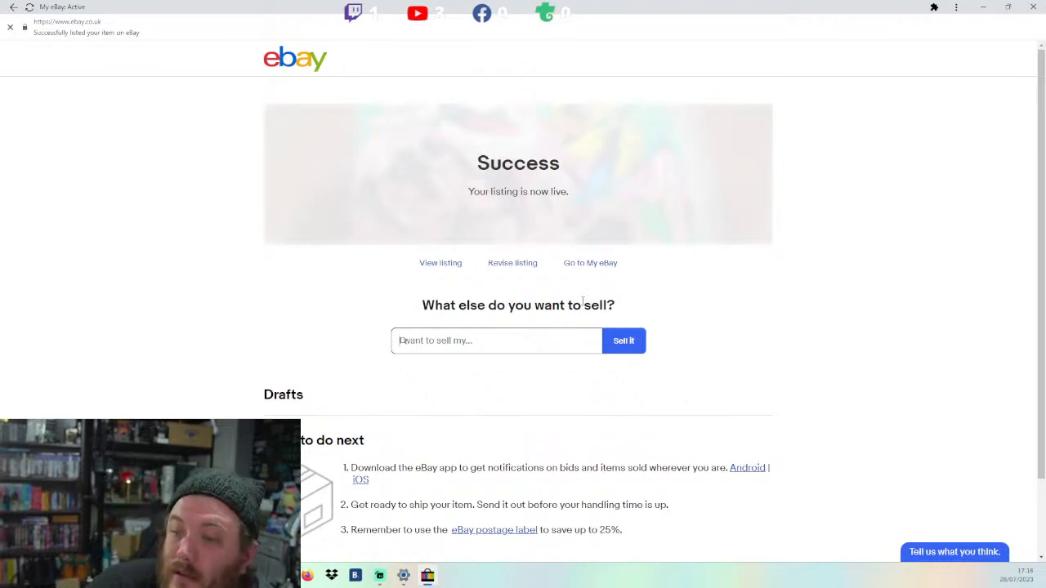
pyautogui.scroll(-1, 264, 338)
pyautogui.scroll(1, 264, 338)
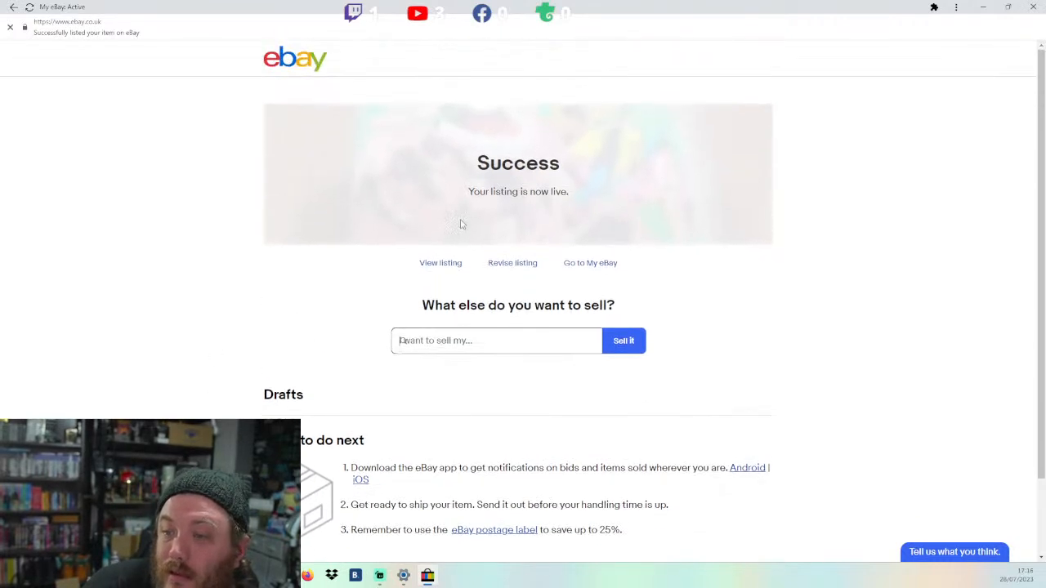
pyautogui.click(589, 263)
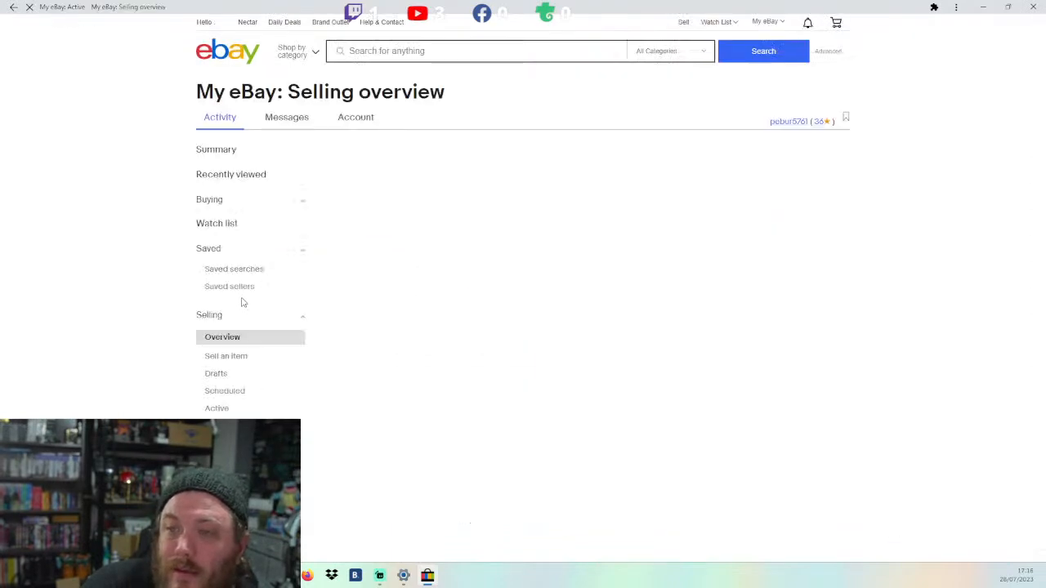
# Step: Go to the selling drafts and resume the draft listing for WOLVERINE # 156 (Vol 2) 'What Lurks Beneath'
pyautogui.scroll(-5, 147, 245)
pyautogui.click(206, 51)
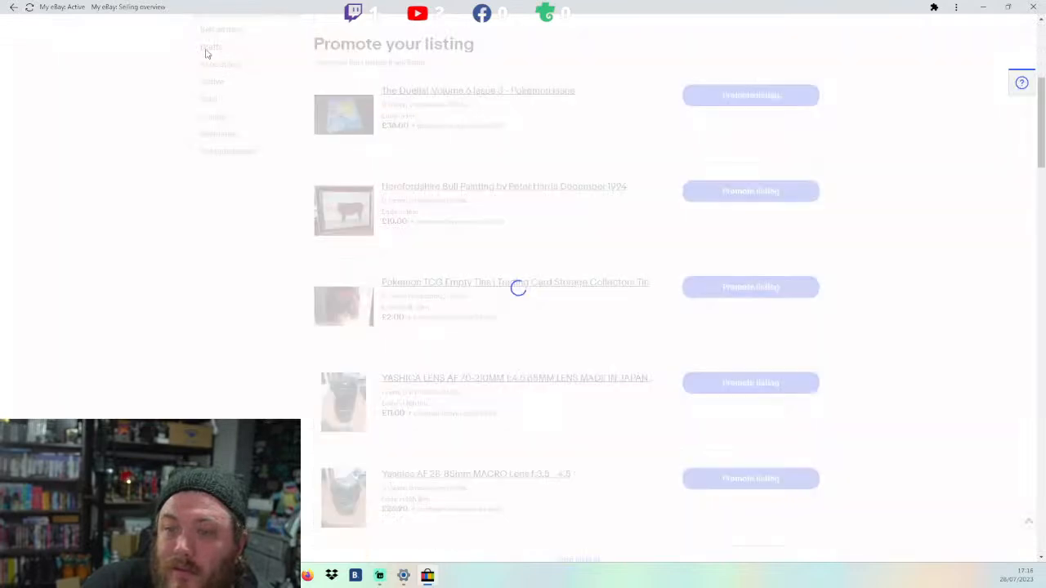
pyautogui.click(771, 301)
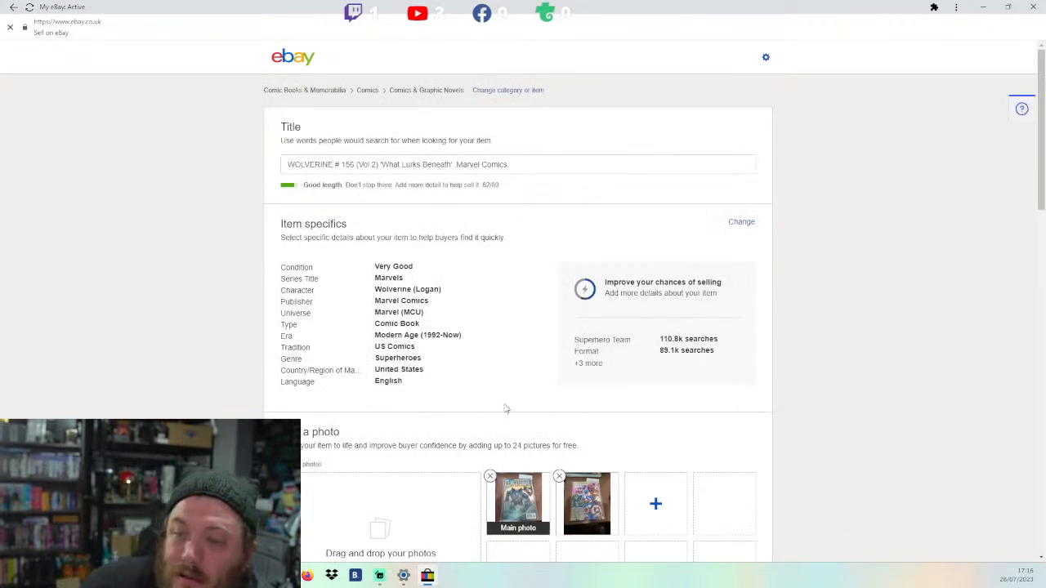
# Step: Crop the main photo of the Wolverine front cover to cut off the strips above and below the comic
pyautogui.scroll(-1, 504, 314)
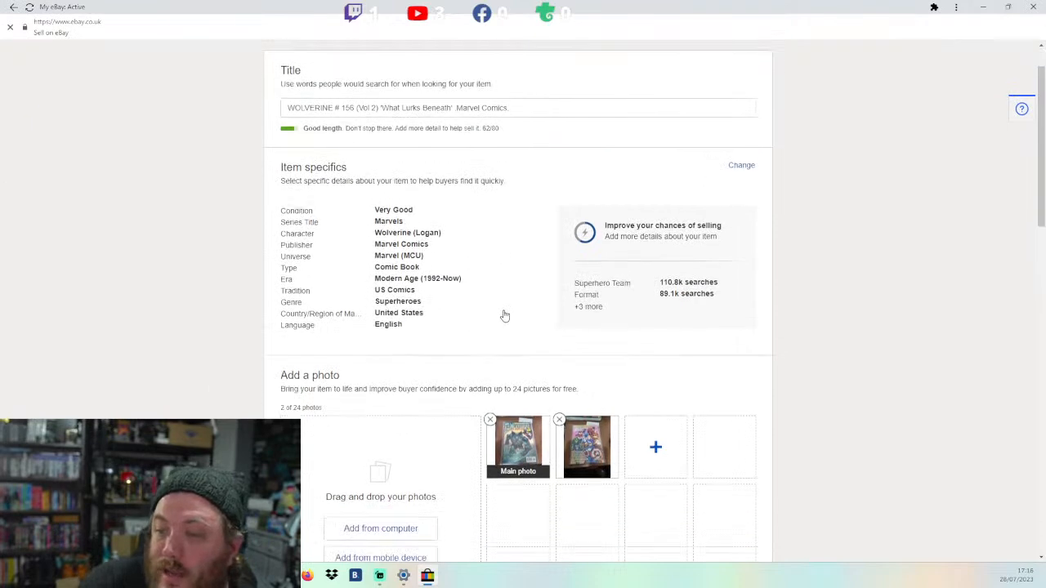
pyautogui.scroll(-2, 503, 315)
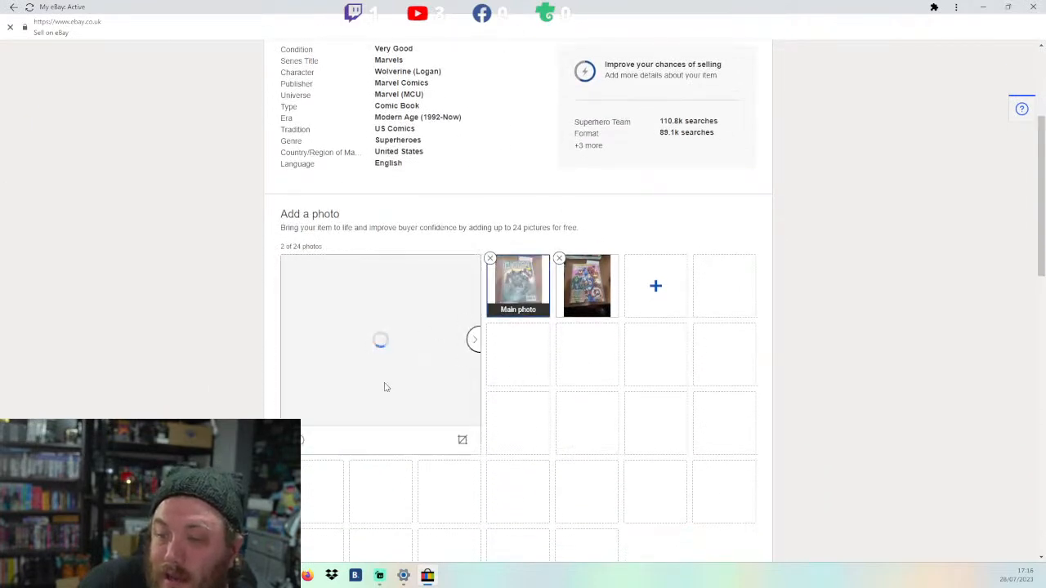
pyautogui.click(462, 440)
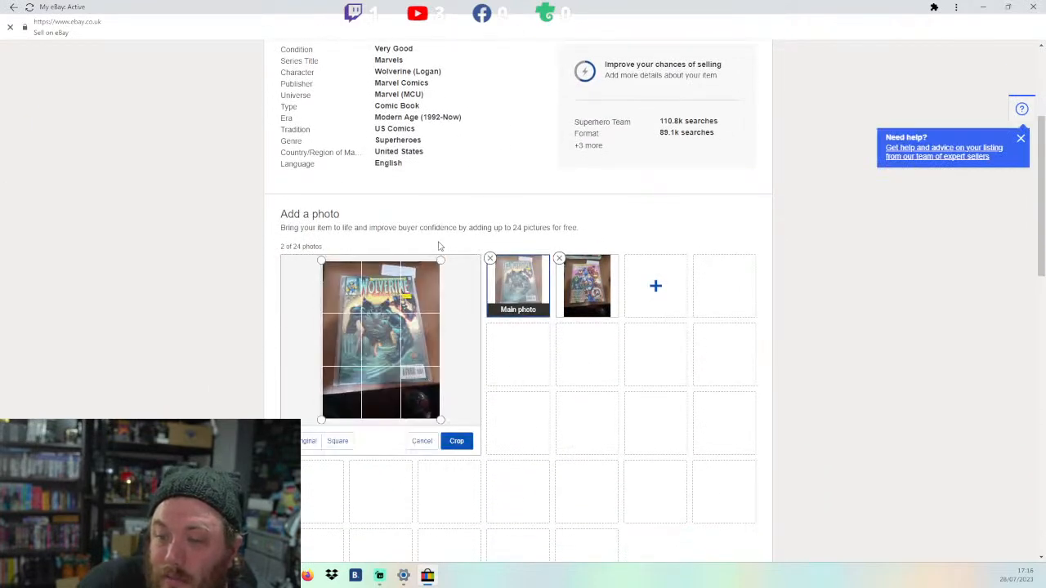
pyautogui.moveTo(441, 419); pyautogui.dragTo(440, 388)
pyautogui.moveTo(440, 260); pyautogui.dragTo(440, 271)
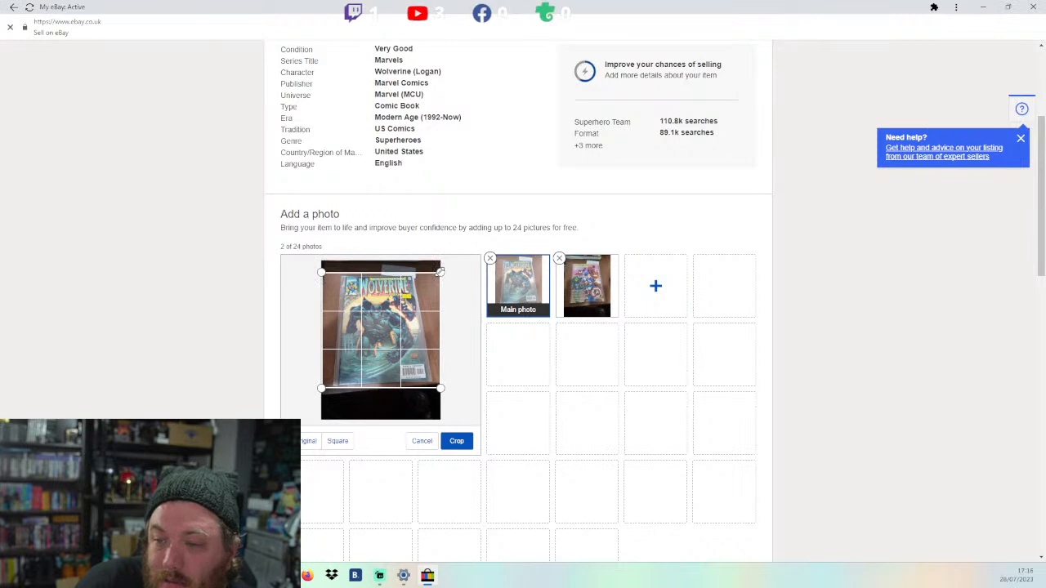
pyautogui.click(457, 441)
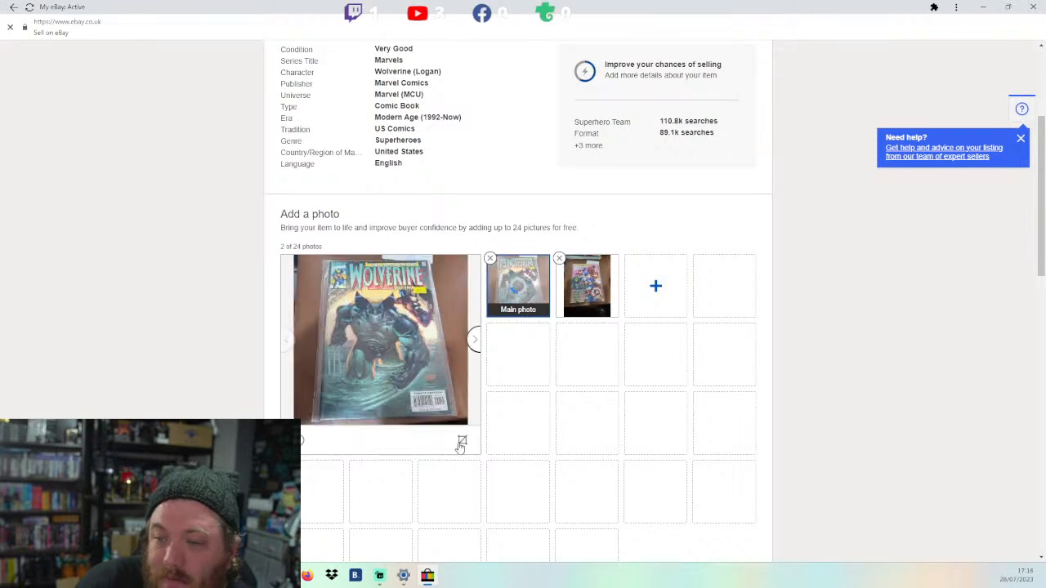
# Step: Crop the second photo, showing the back cover, closely around the comic on all sides
pyautogui.click(585, 298)
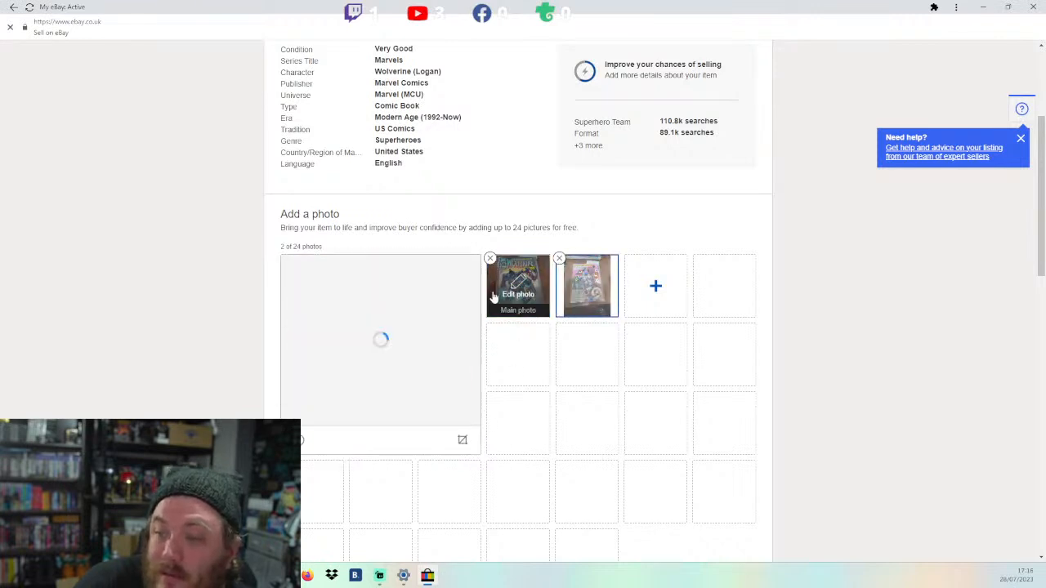
pyautogui.click(463, 440)
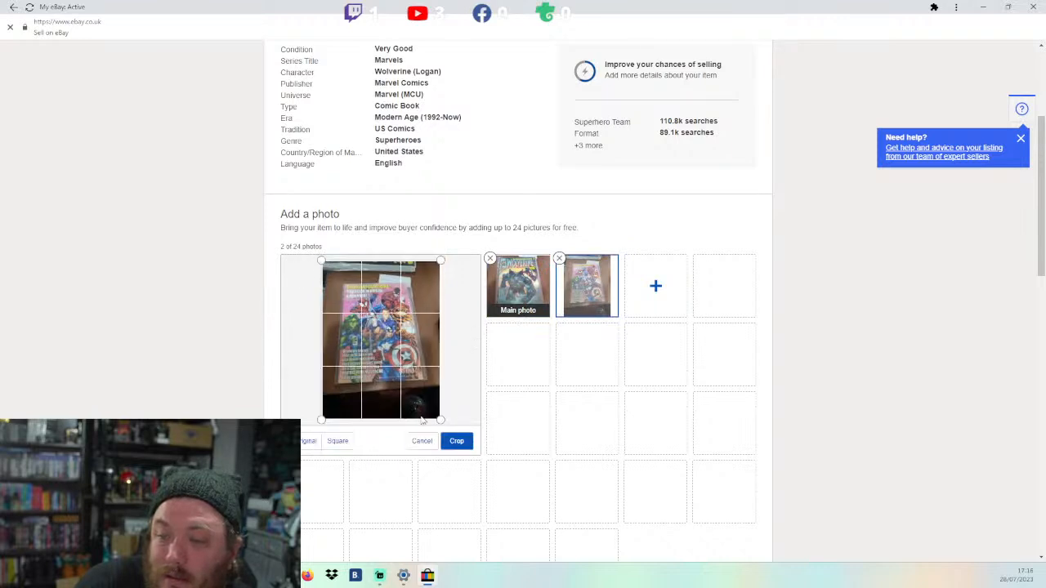
pyautogui.moveTo(439, 419); pyautogui.dragTo(436, 384)
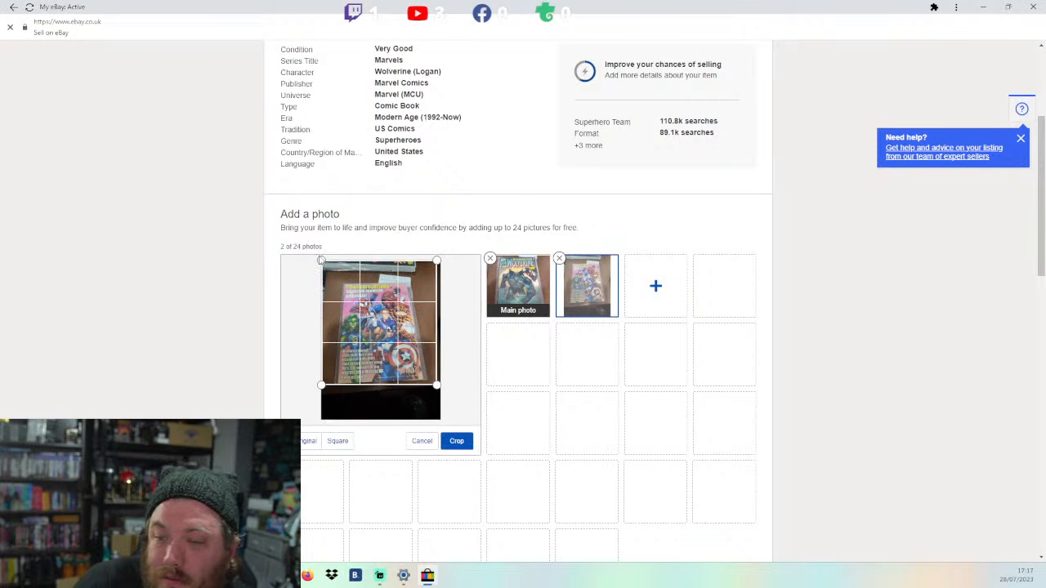
pyautogui.moveTo(320, 260); pyautogui.dragTo(329, 278)
pyautogui.moveTo(438, 276); pyautogui.dragTo(425, 279)
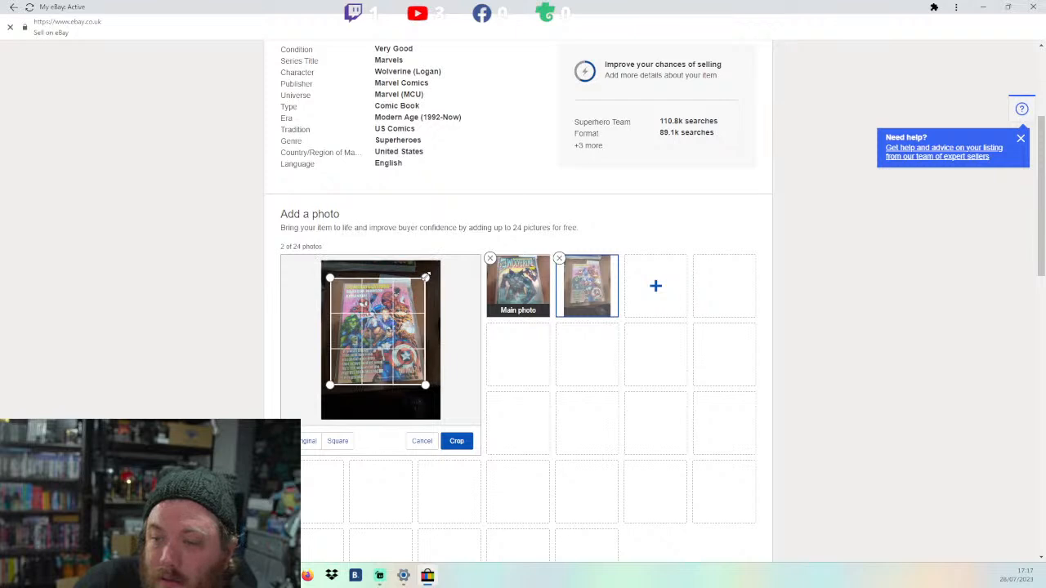
pyautogui.click(456, 441)
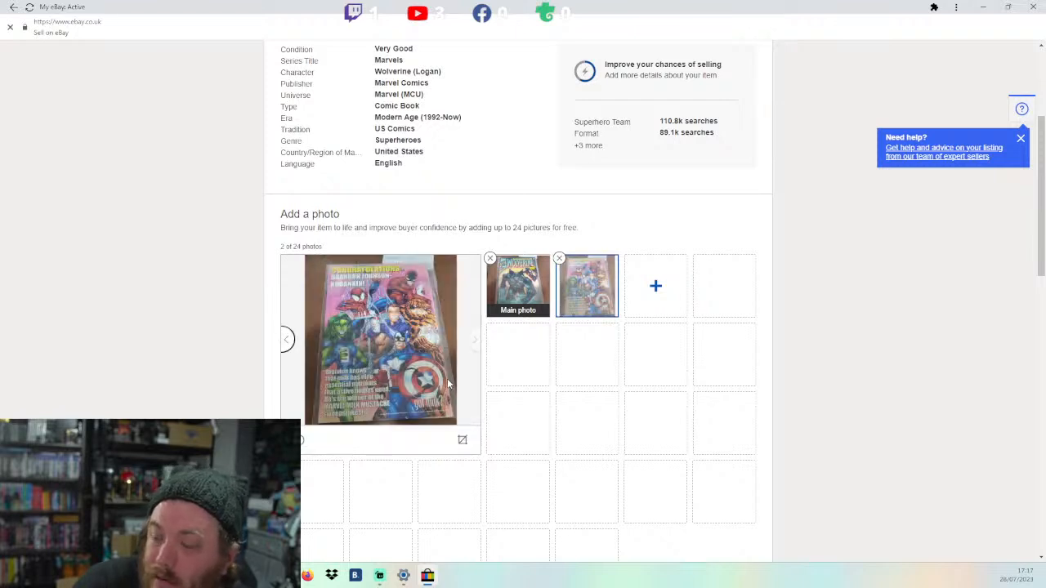
# Step: Add "VG" to the end of the listing title
pyautogui.scroll(1, 339, 269)
pyautogui.scroll(-5, 351, 273)
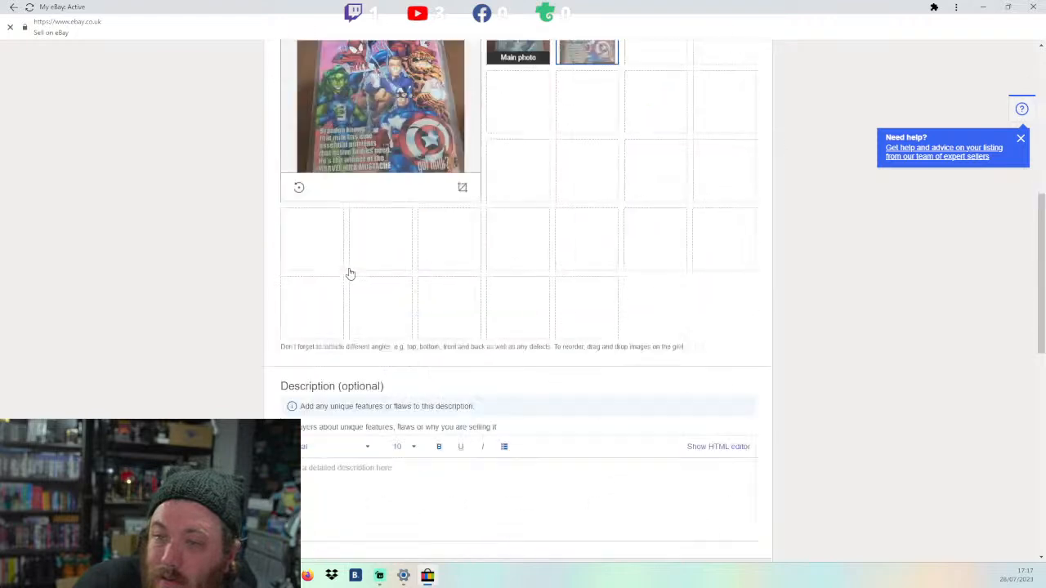
pyautogui.scroll(7, 351, 273)
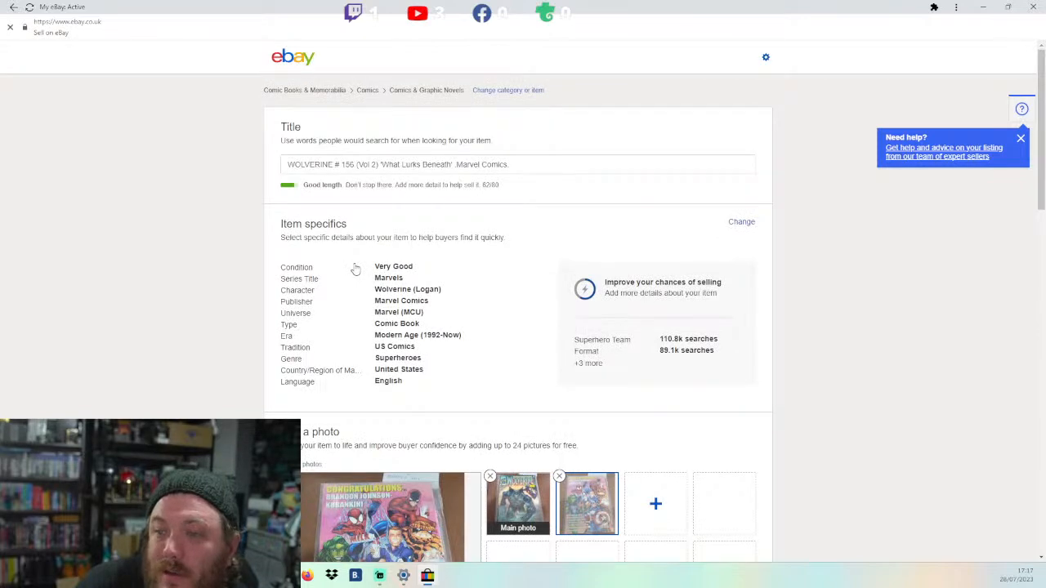
pyautogui.scroll(-3, 355, 270)
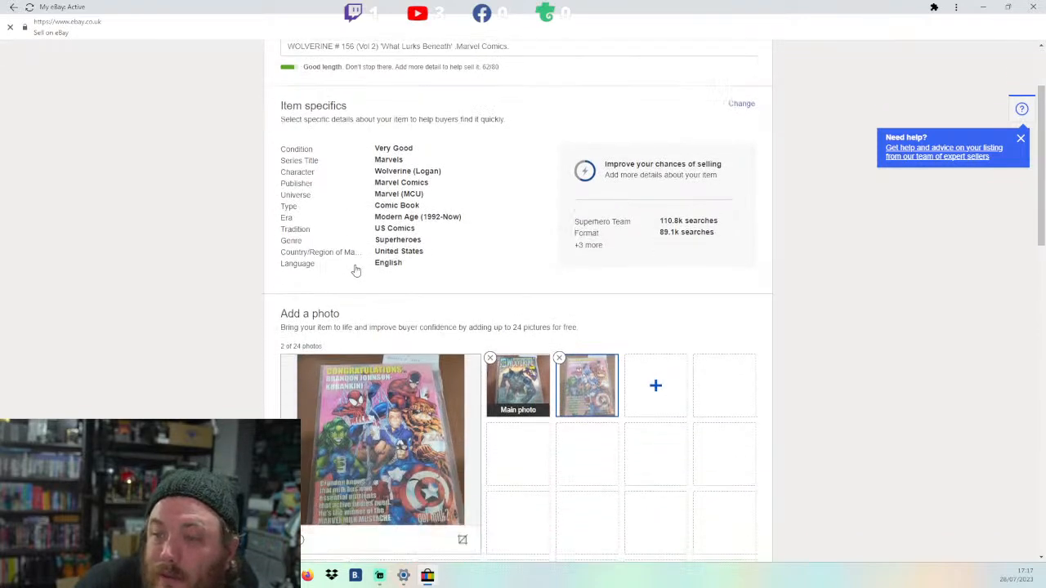
pyautogui.scroll(3, 576, 158)
pyautogui.click(572, 163)
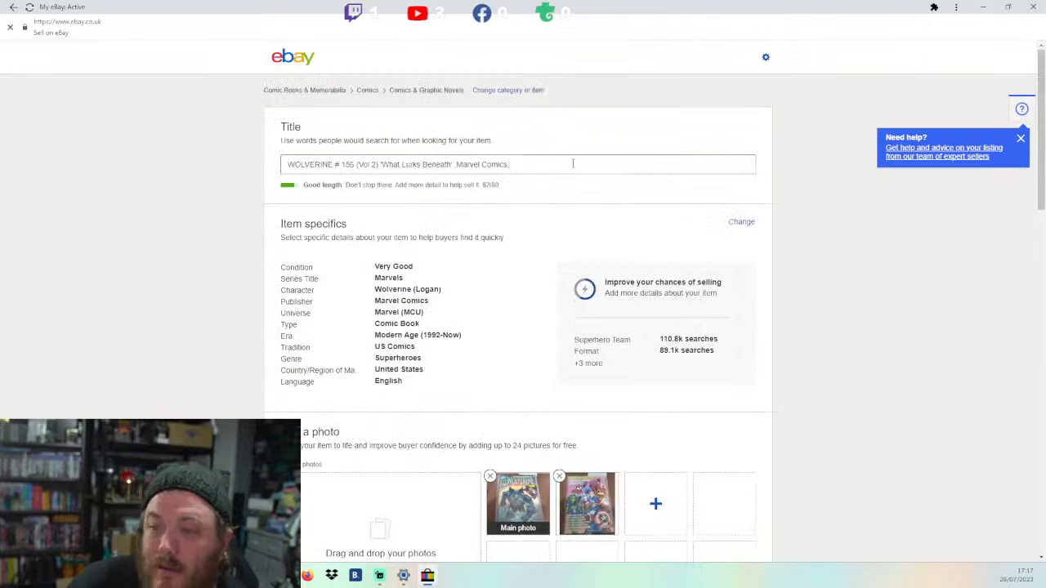
pyautogui.write('VG')
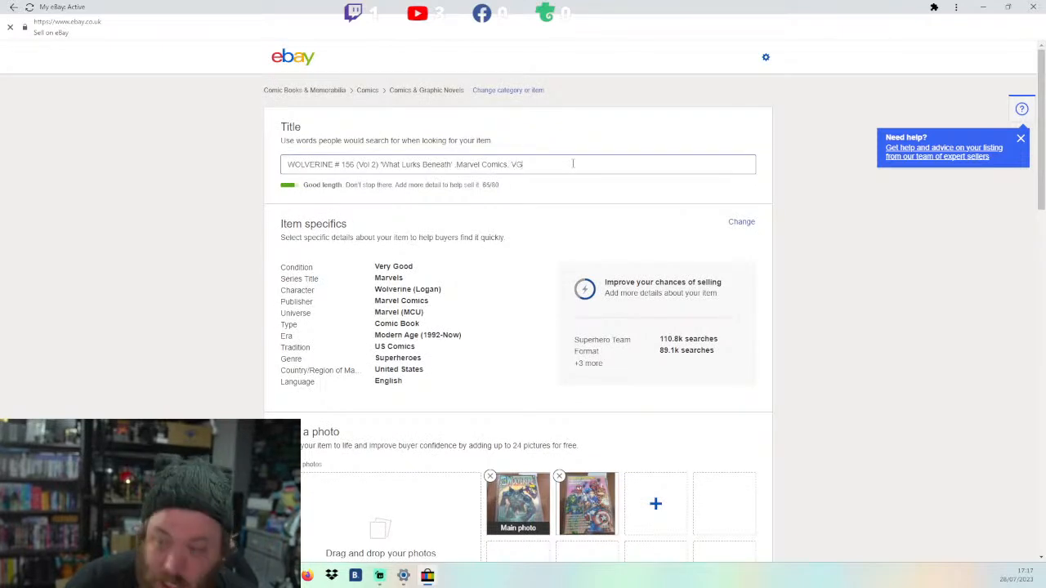
# Step: Enter the item description "Very Good Condition in Dust Cover"
pyautogui.scroll(-4, 539, 204)
pyautogui.scroll(-5, 513, 245)
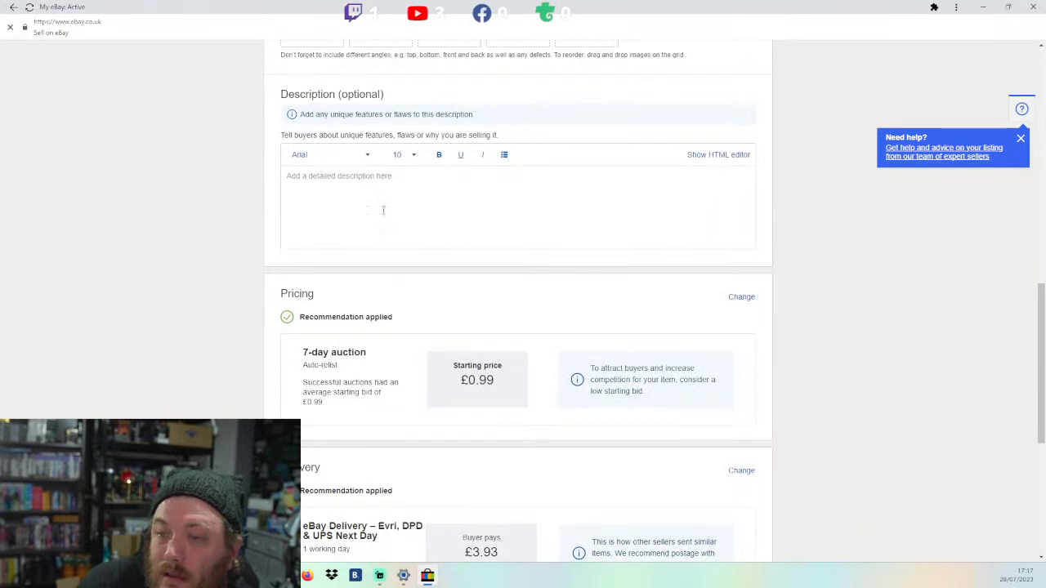
pyautogui.click(401, 209)
pyautogui.write('Very Goo')
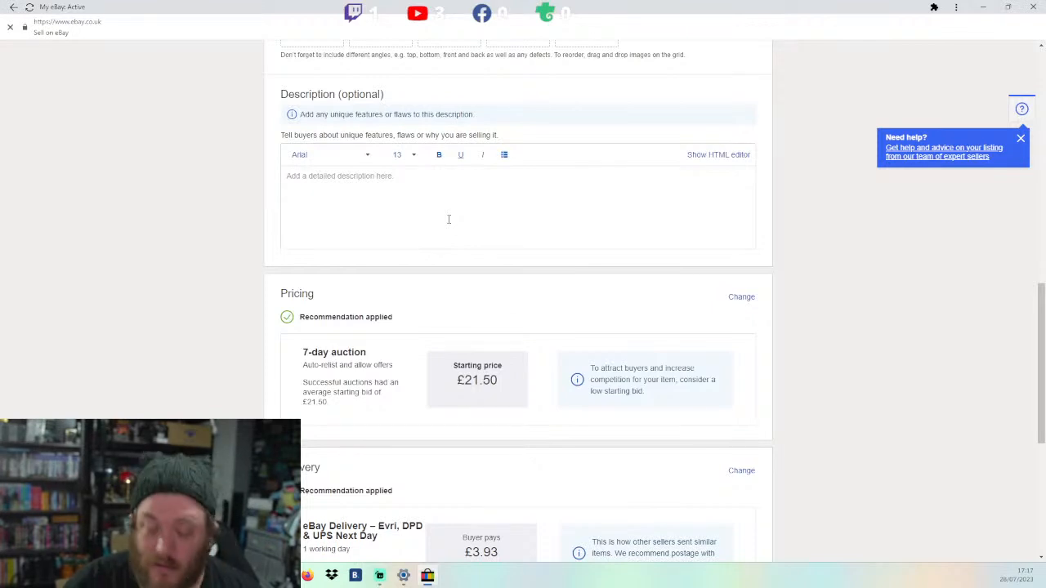
pyautogui.click(447, 219)
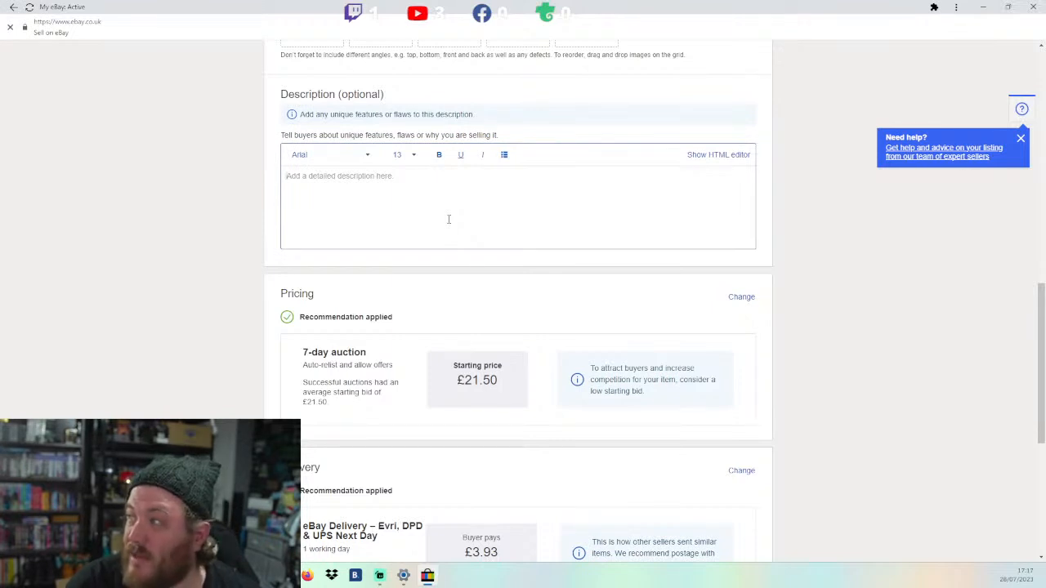
pyautogui.write('Very Goo')
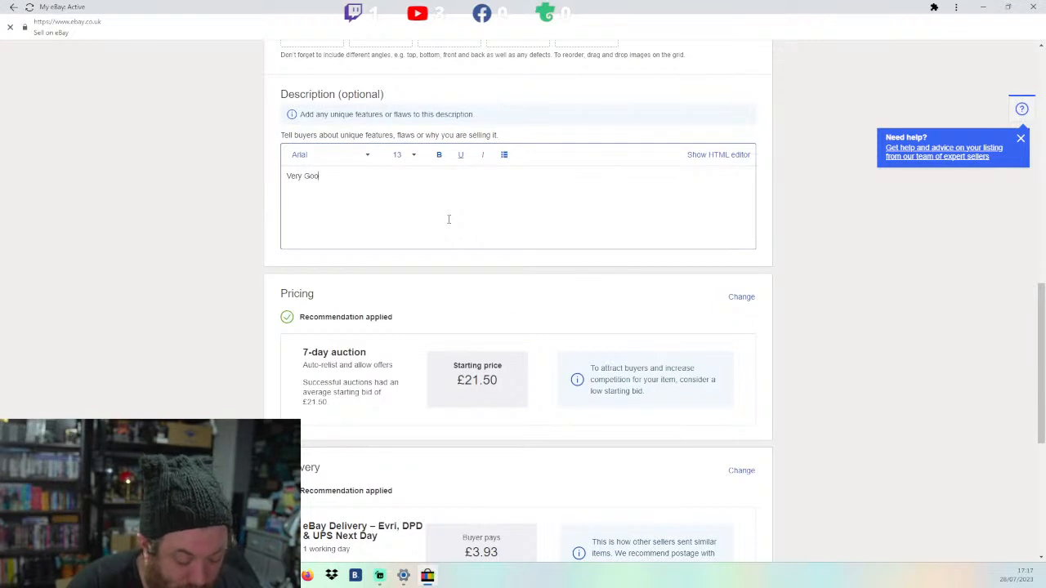
pyautogui.write('d Condition')
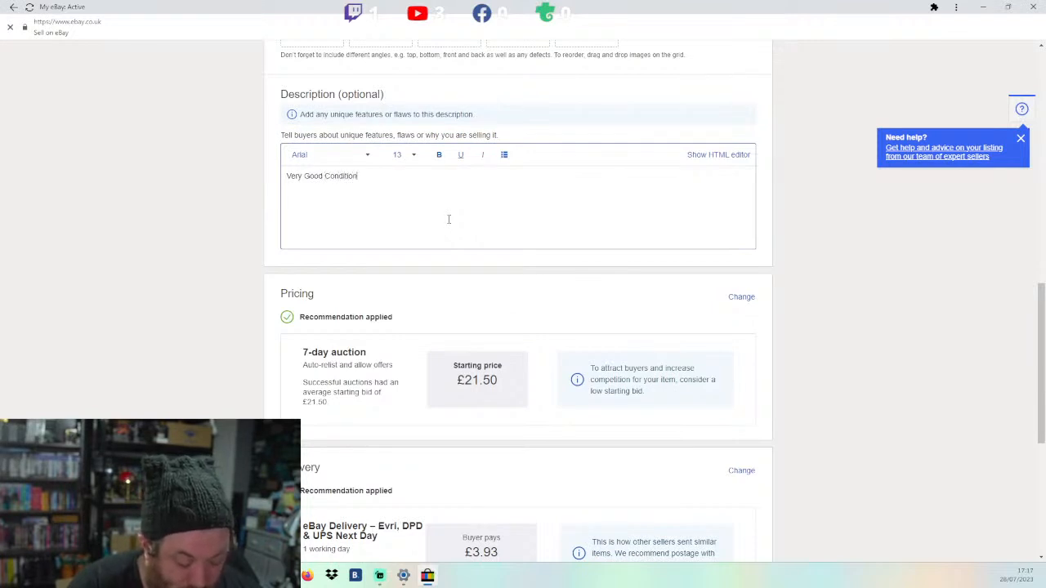
pyautogui.write(' (Dust')
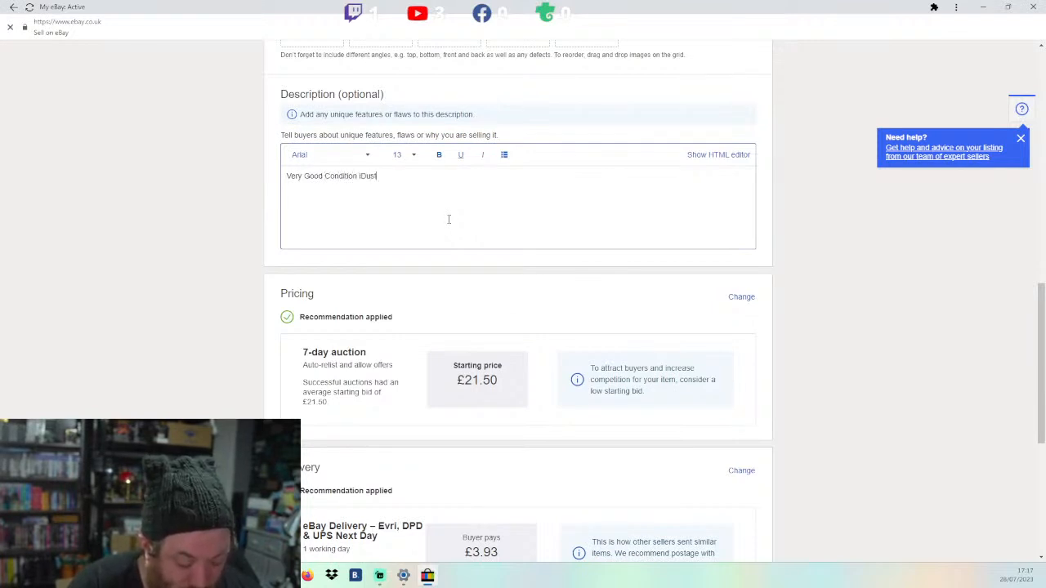
pyautogui.write(' Coo')
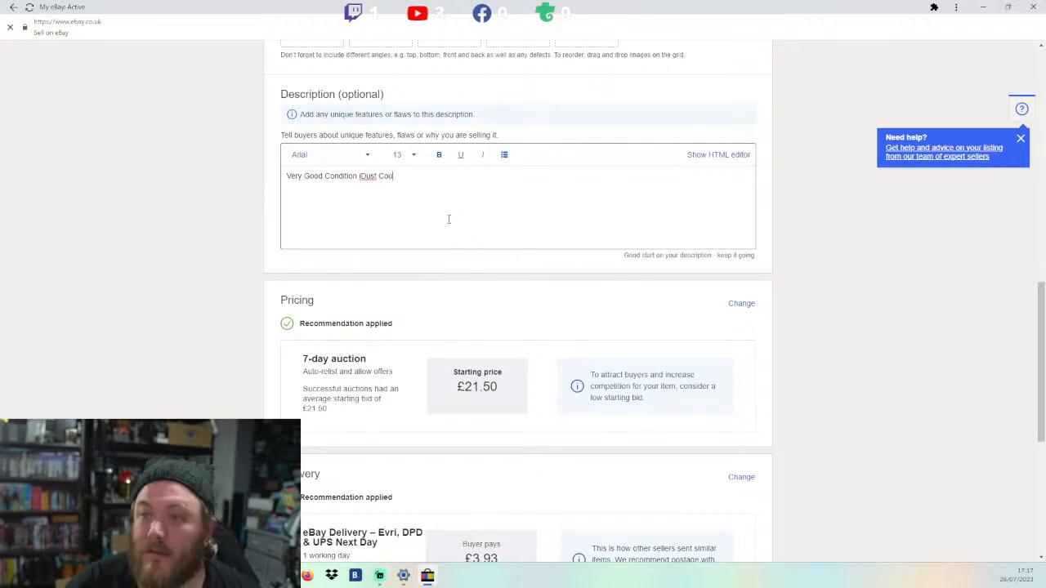
pyautogui.click(361, 177)
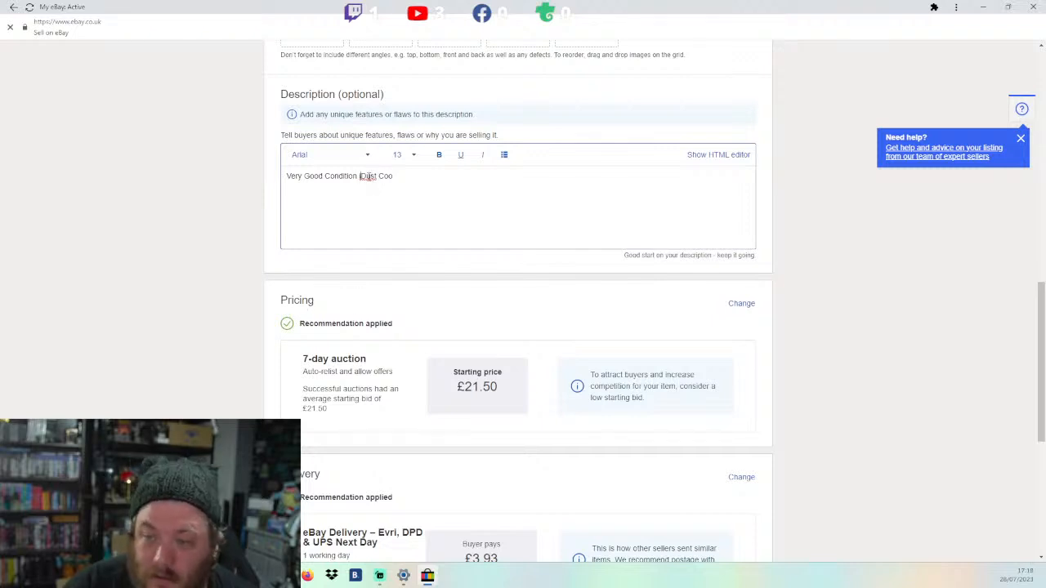
pyautogui.write('in')
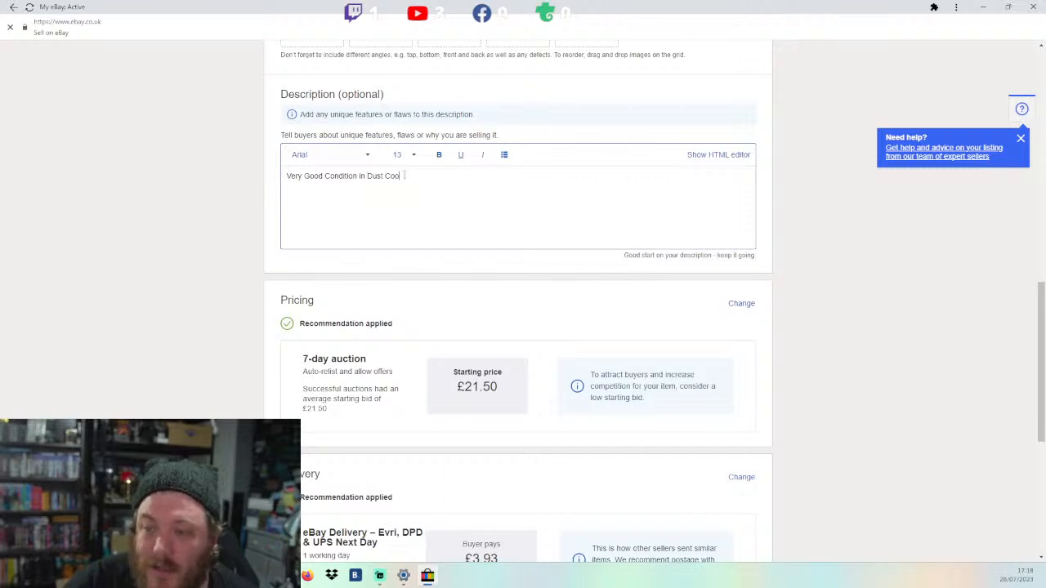
pyautogui.press('BackSpace')
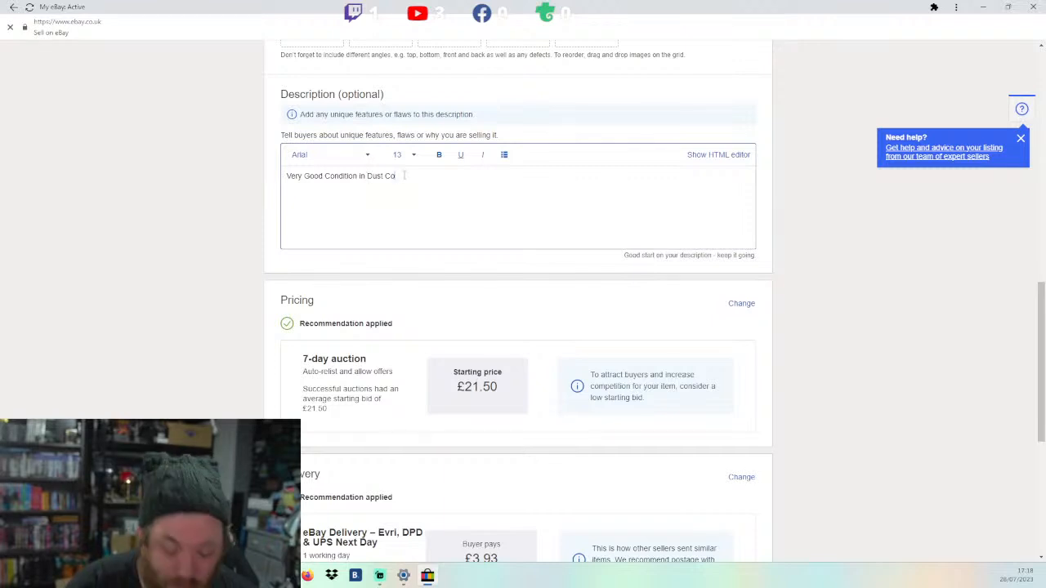
pyautogui.write('ve')
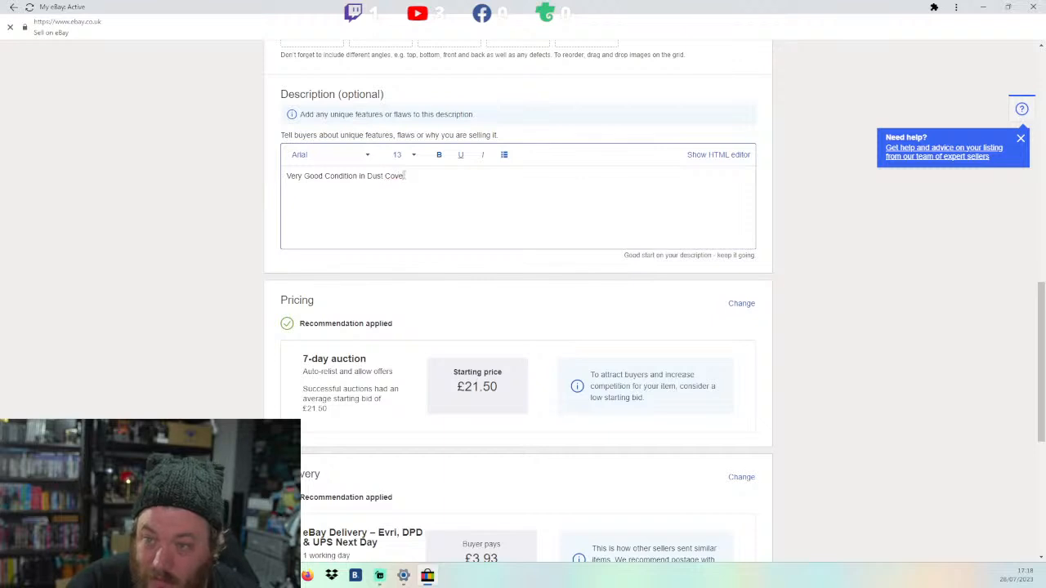
pyautogui.write('r')
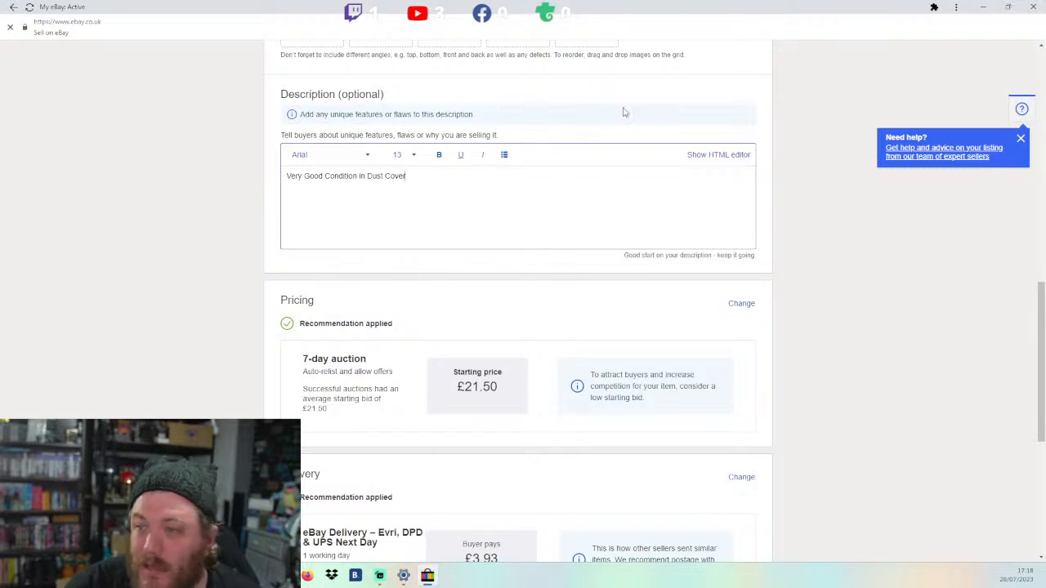
# Step: Change the delivery service to Royal Mail Tracked 24 from the letter services, 0 - 750 g
pyautogui.scroll(-3, 627, 226)
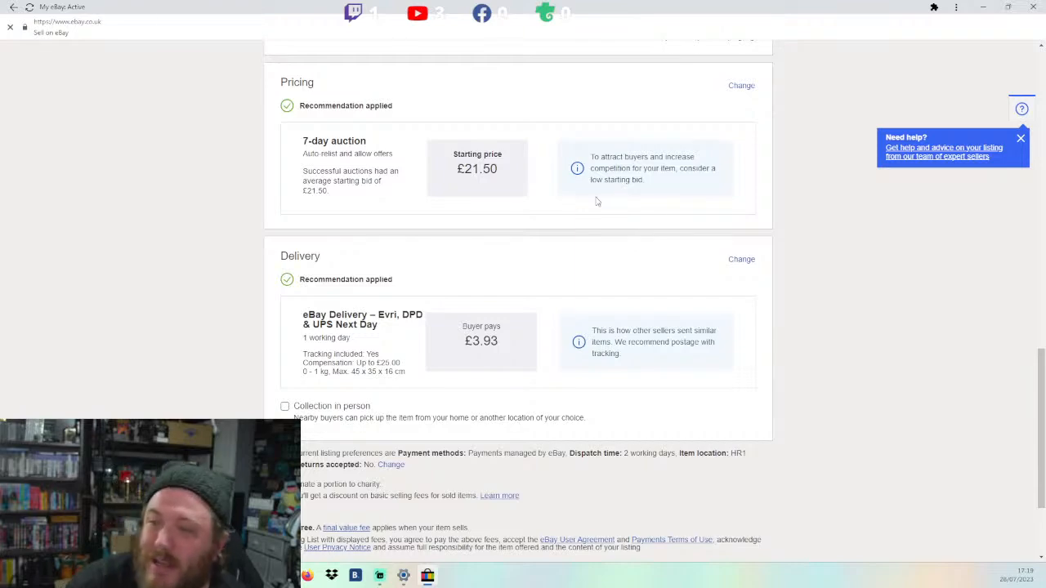
pyautogui.scroll(15, 638, 238)
pyautogui.scroll(-15, 693, 204)
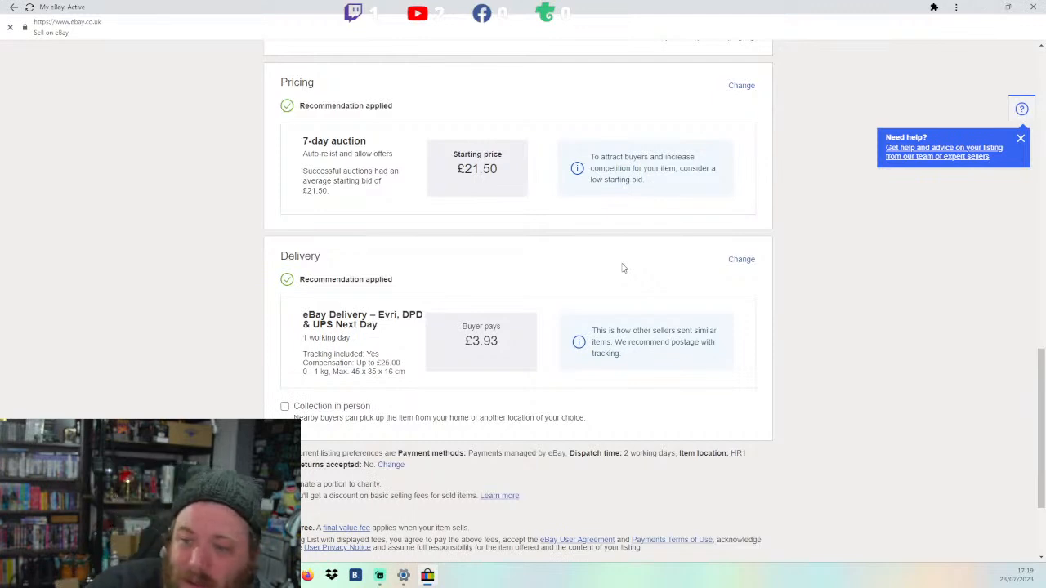
pyautogui.click(397, 331)
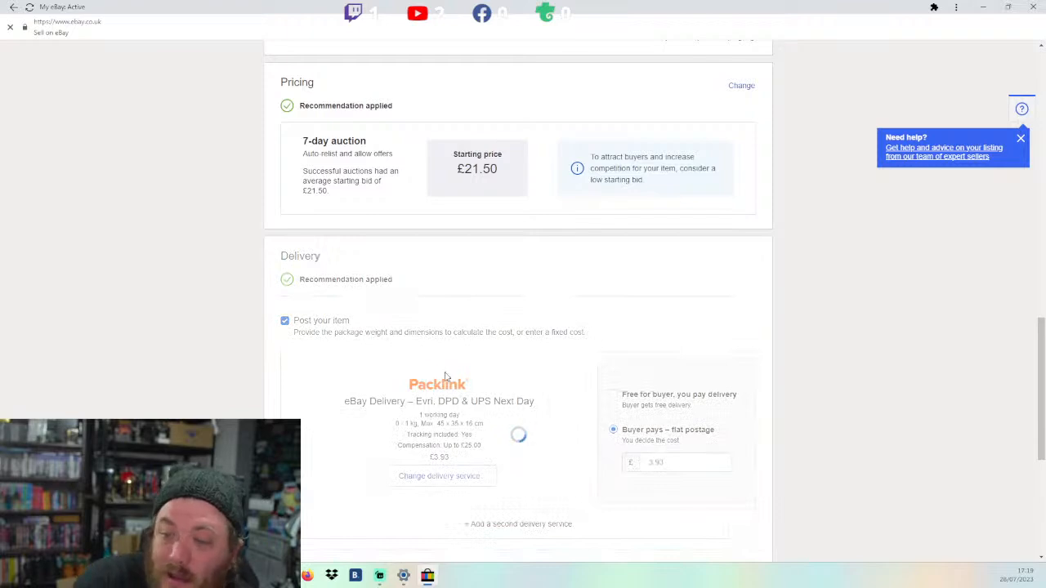
pyautogui.click(426, 481)
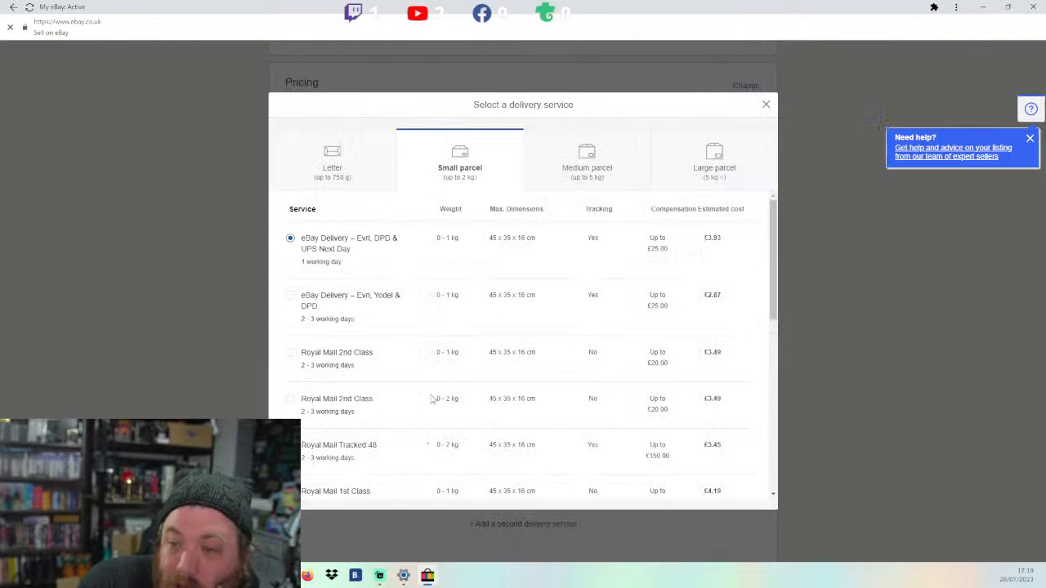
pyautogui.click(347, 169)
pyautogui.scroll(-1, 399, 333)
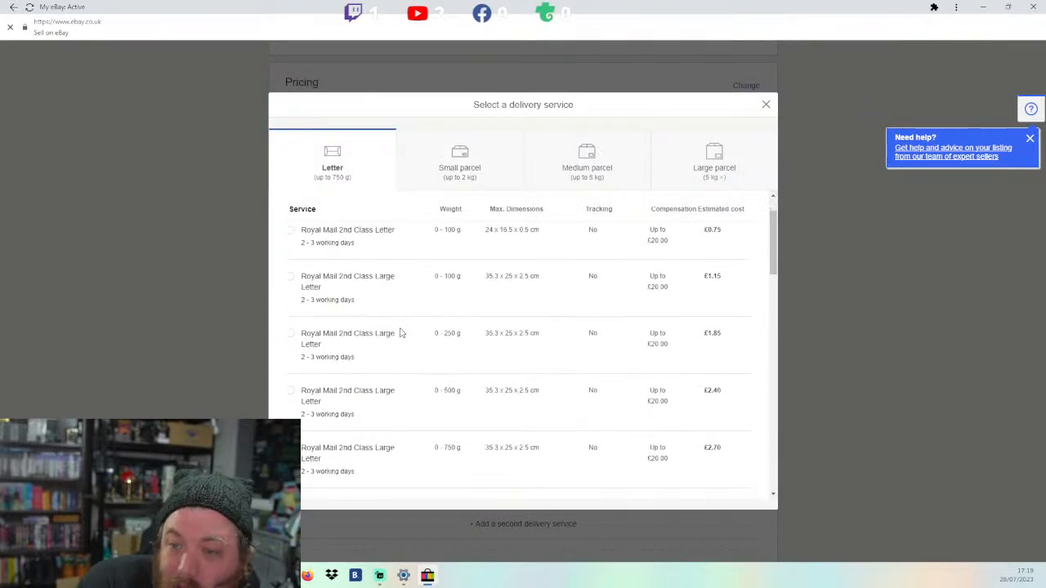
pyautogui.scroll(-3, 400, 332)
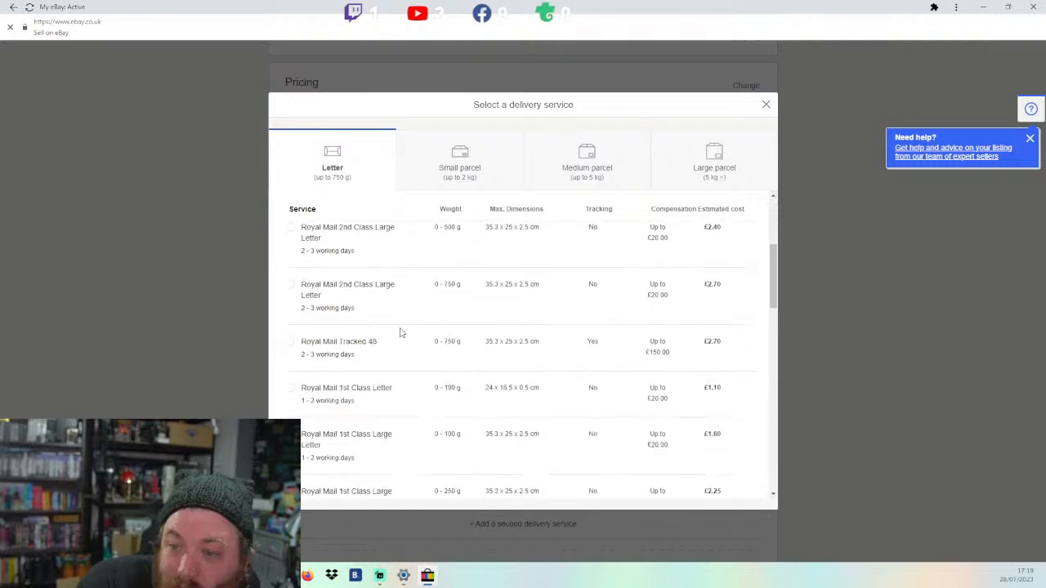
pyautogui.scroll(-1, 400, 332)
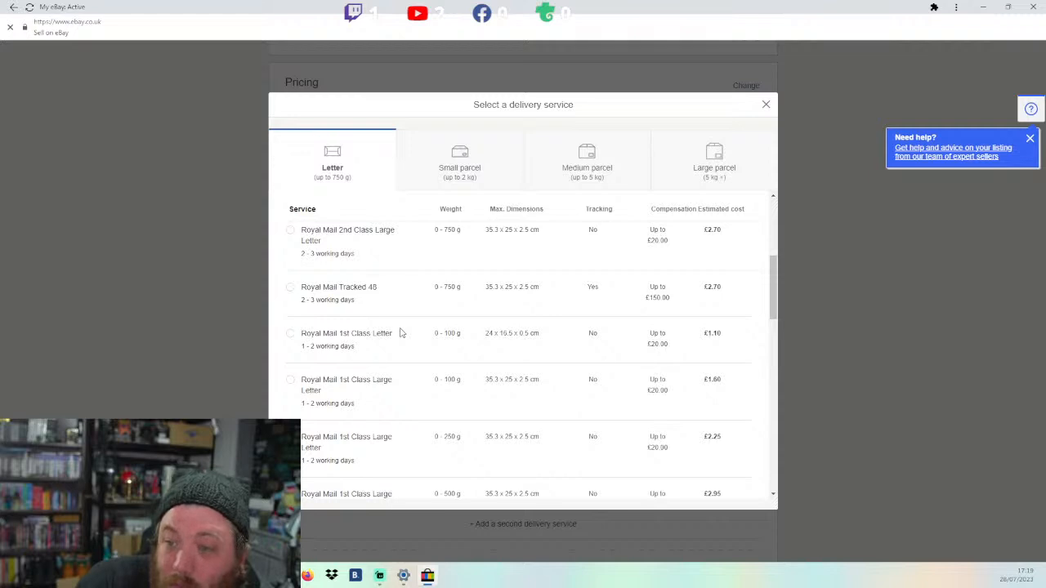
pyautogui.scroll(-4, 400, 332)
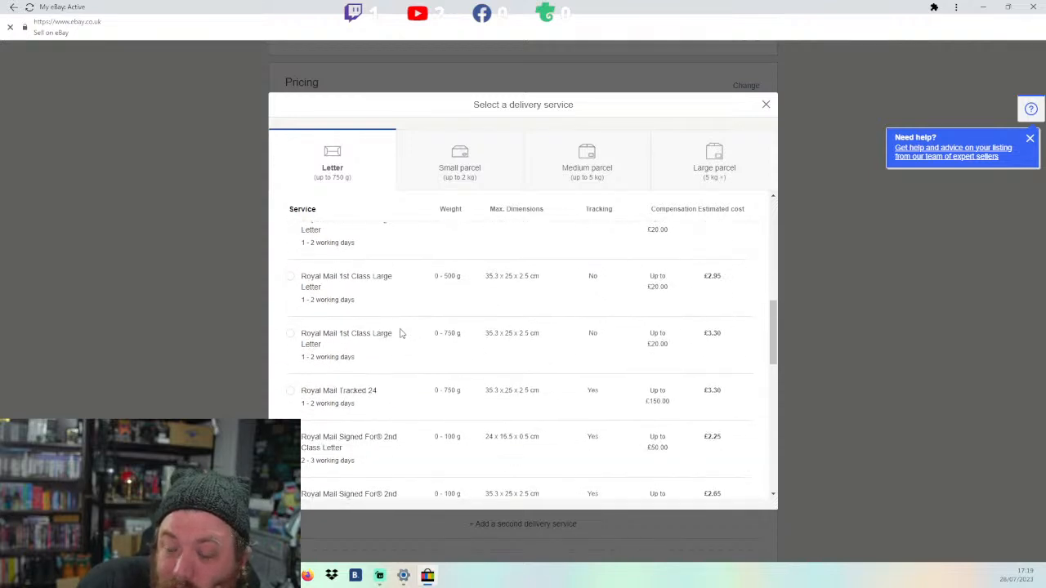
pyautogui.scroll(-2, 400, 332)
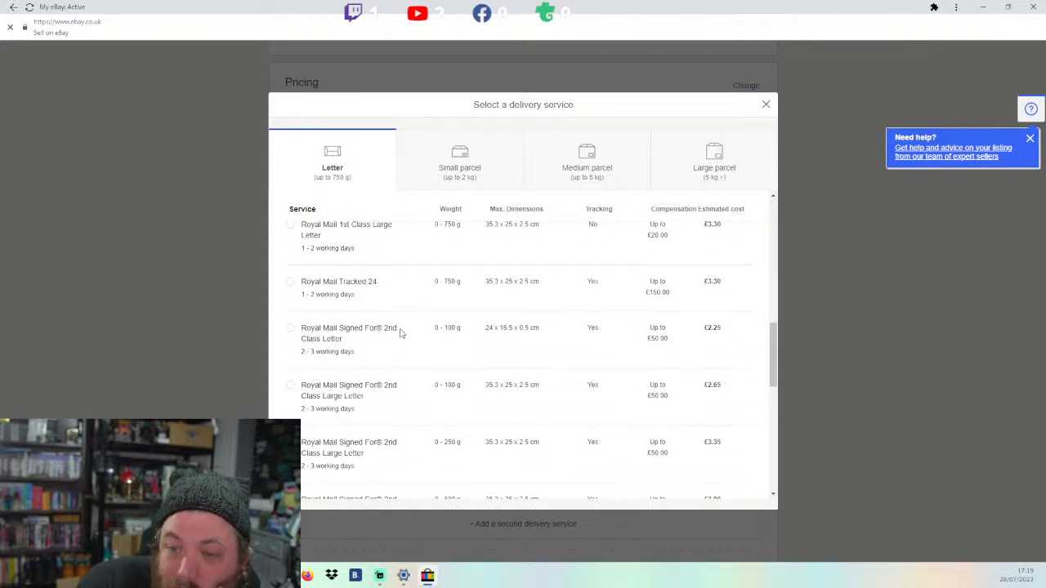
pyautogui.scroll(1, 400, 333)
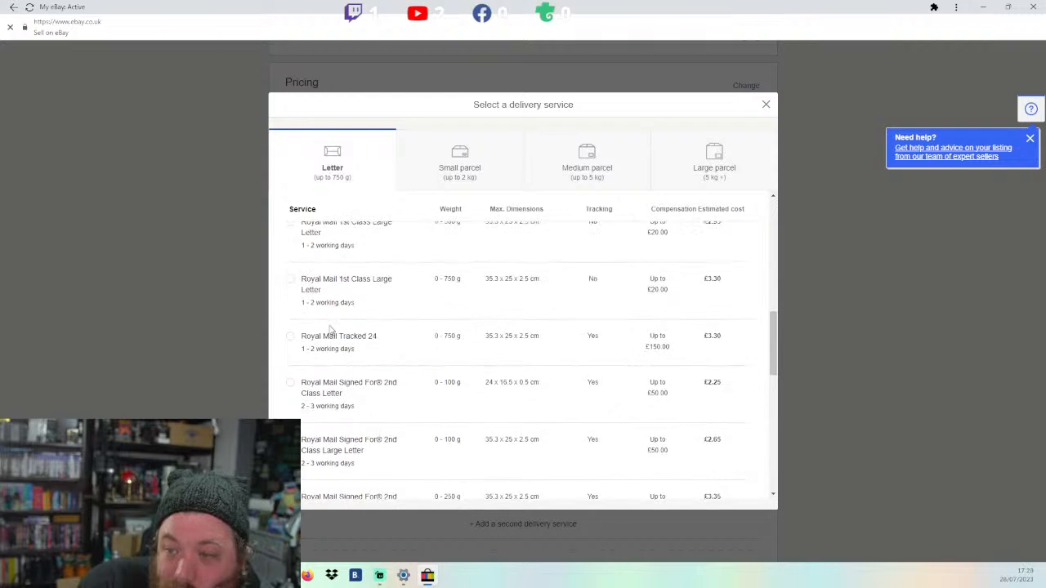
pyautogui.click(291, 337)
pyautogui.scroll(-1, 332, 357)
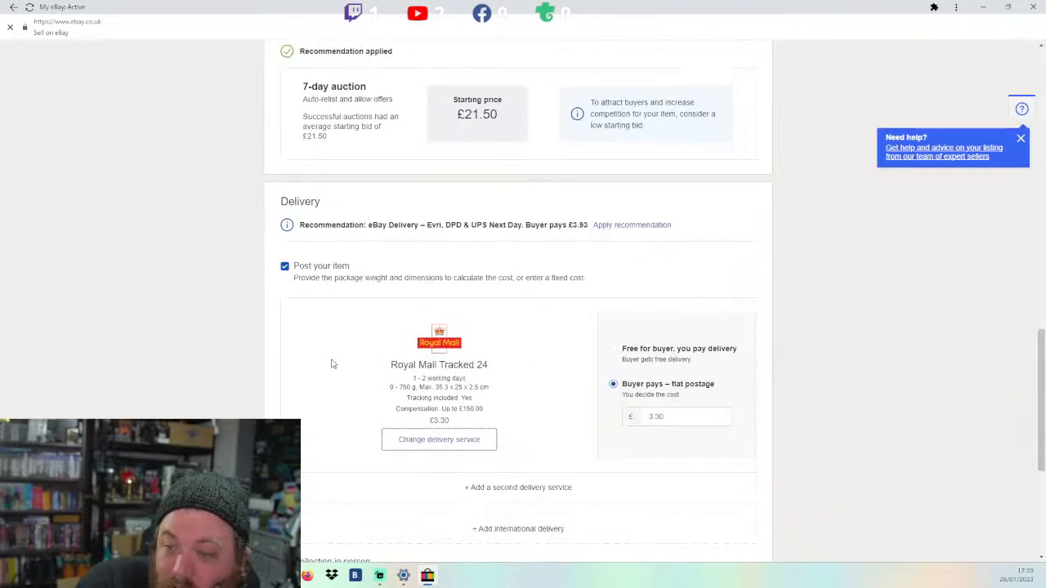
# Step: Set the flat postage the buyer pays to £3.60
pyautogui.click(629, 419)
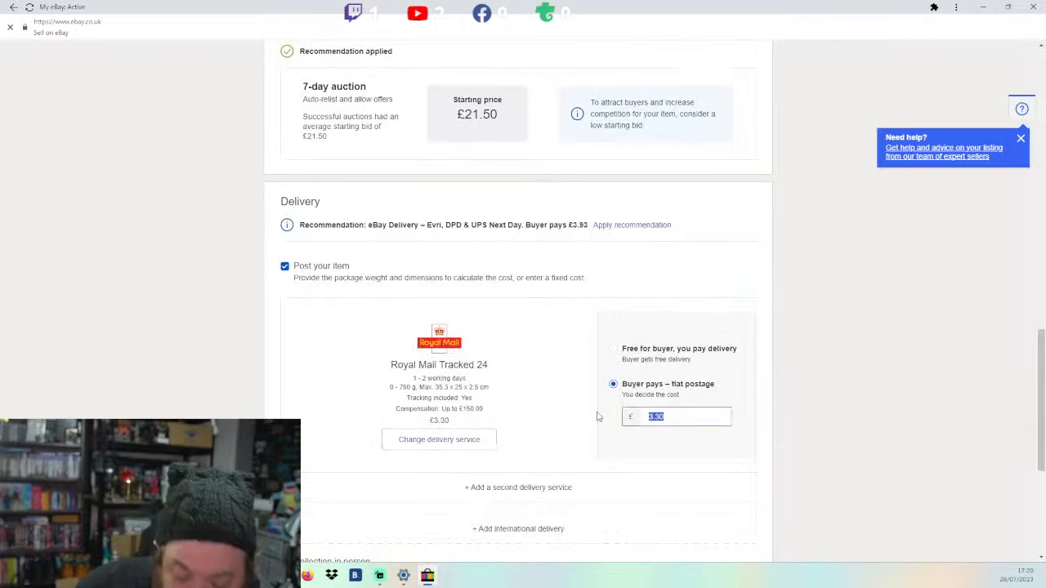
pyautogui.write('3.70')
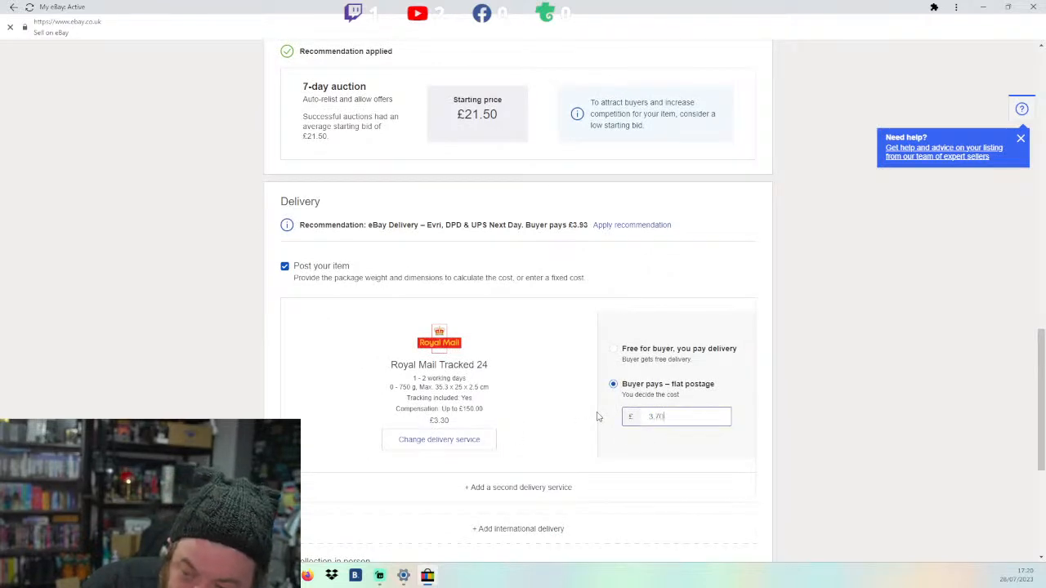
pyautogui.scroll(-3, 563, 423)
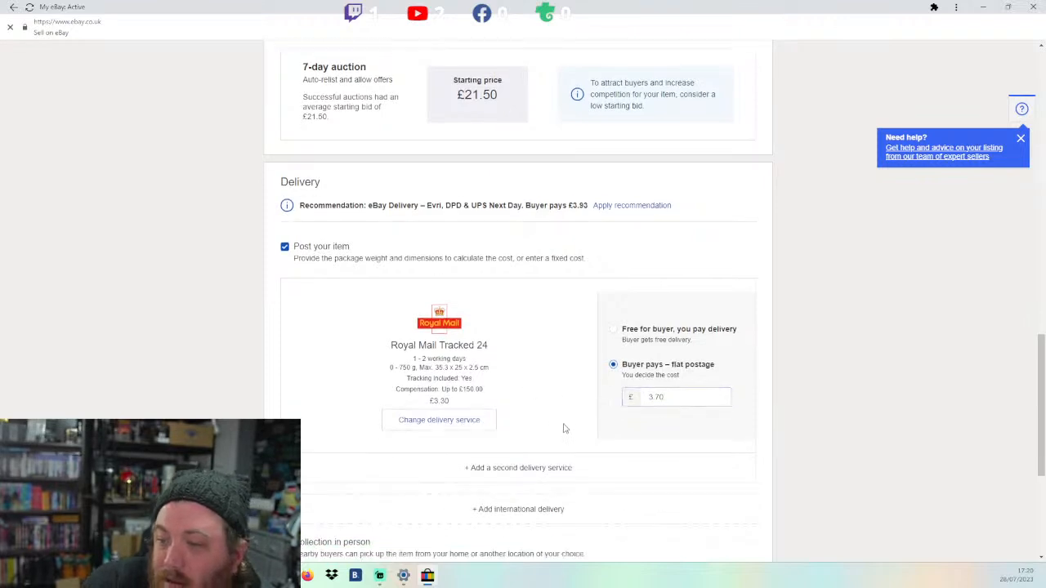
pyautogui.click(678, 253)
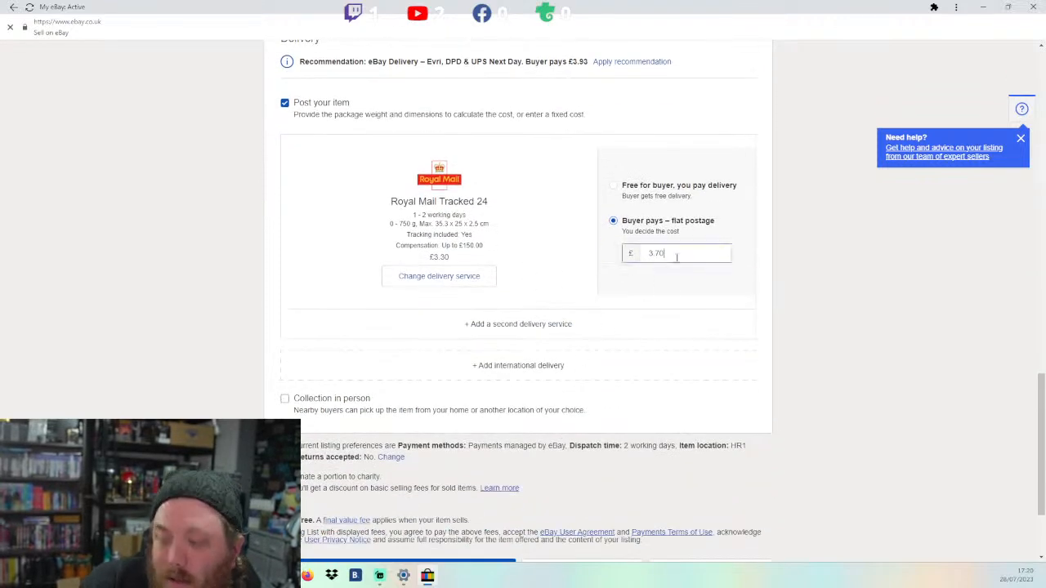
pyautogui.write('3.60')
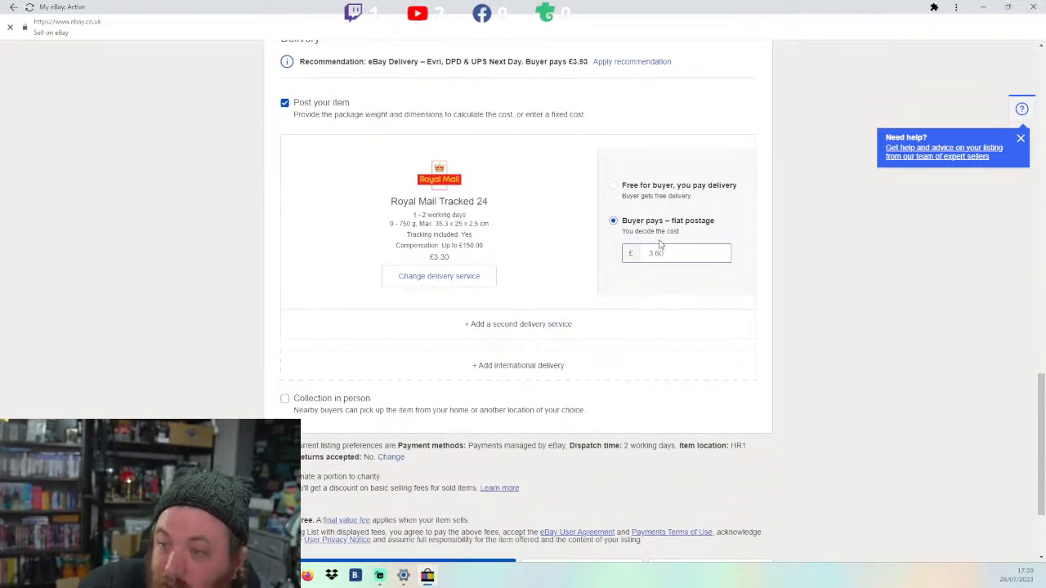
pyautogui.click(560, 268)
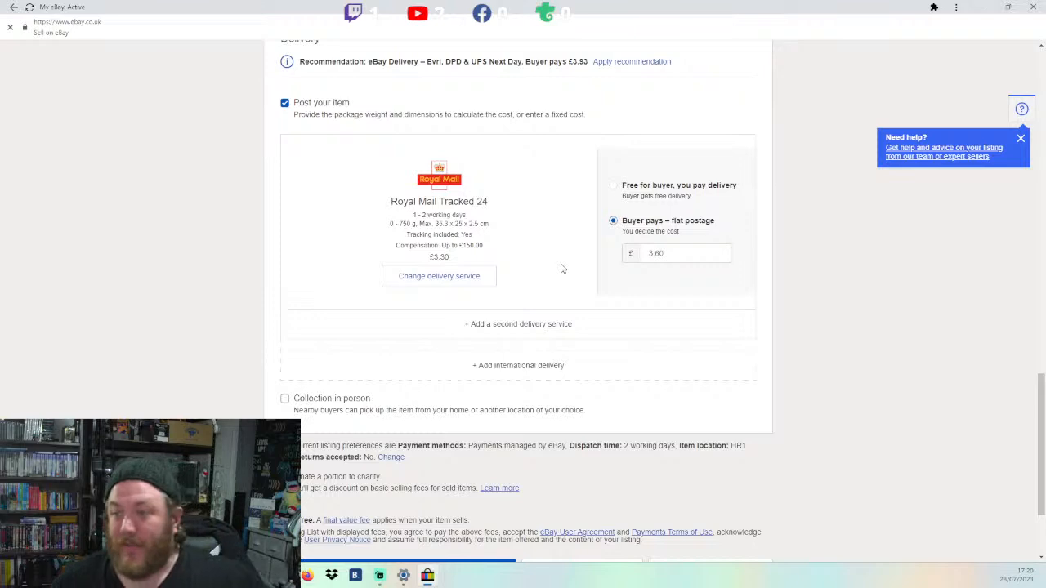
# Step: List the comic with the displayed fees and decline the Promoted Listings Express offer
pyautogui.scroll(-3, 383, 299)
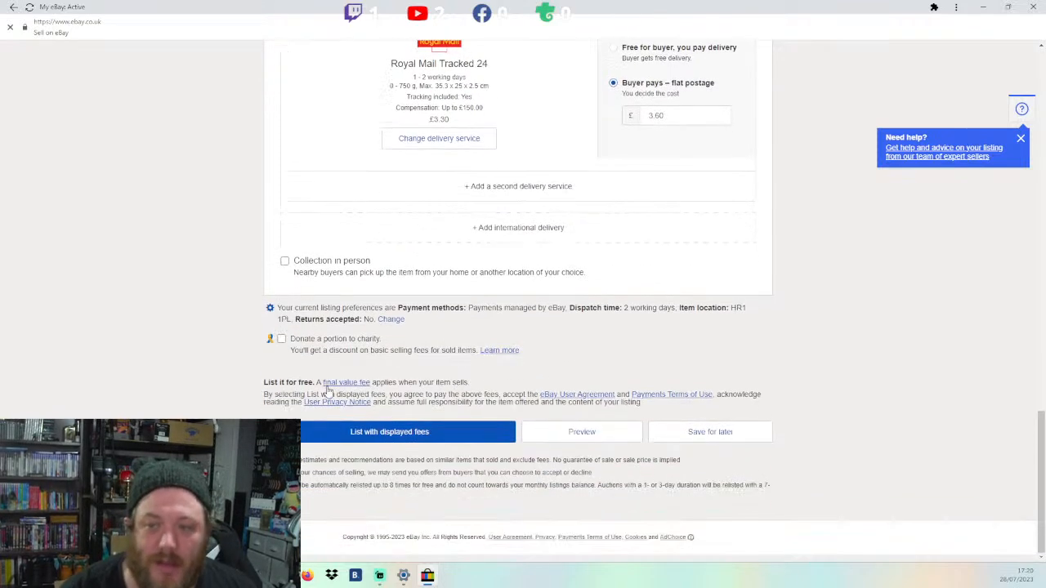
pyautogui.click(370, 442)
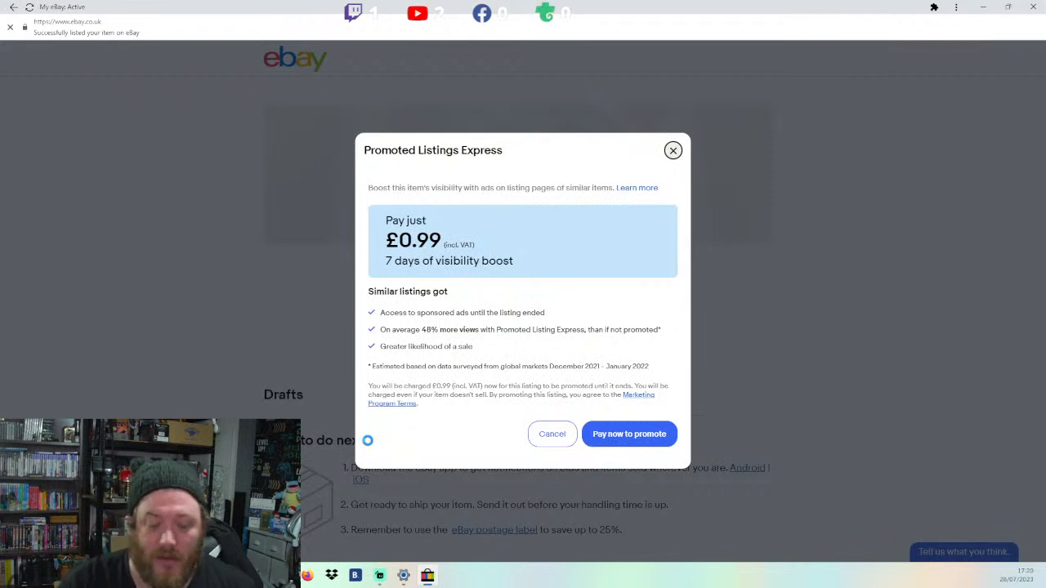
pyautogui.click(552, 435)
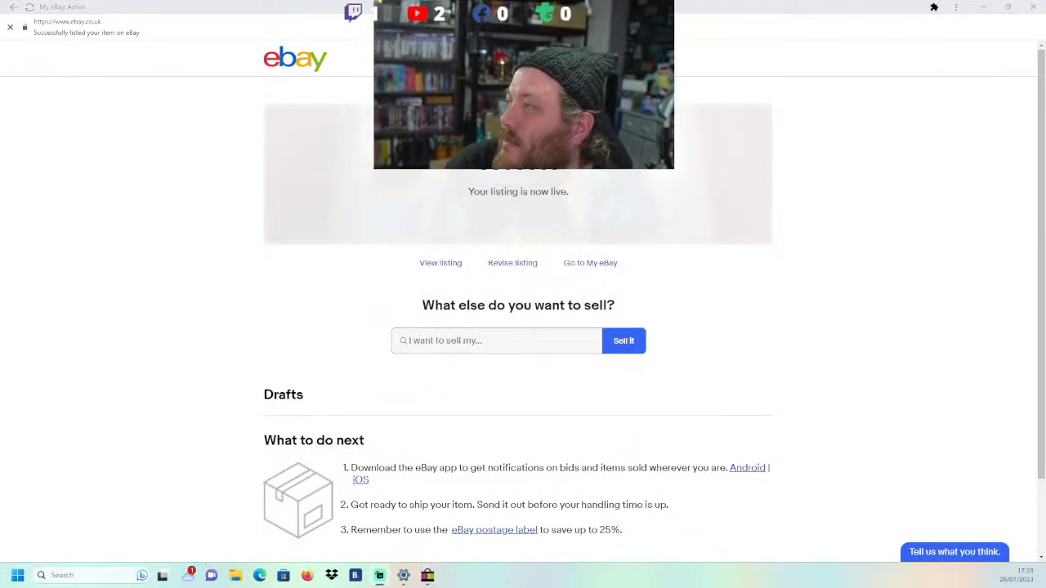
# Step: Resume the Wolverine #127 draft from the My eBay drafts and add "VG" to the end of its title
pyautogui.click(590, 268)
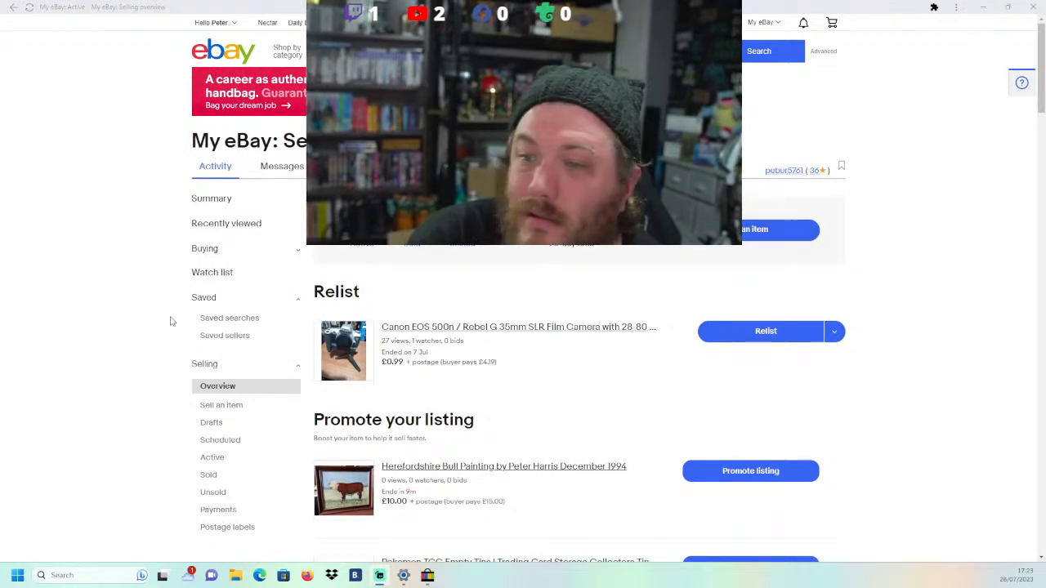
pyautogui.click(211, 423)
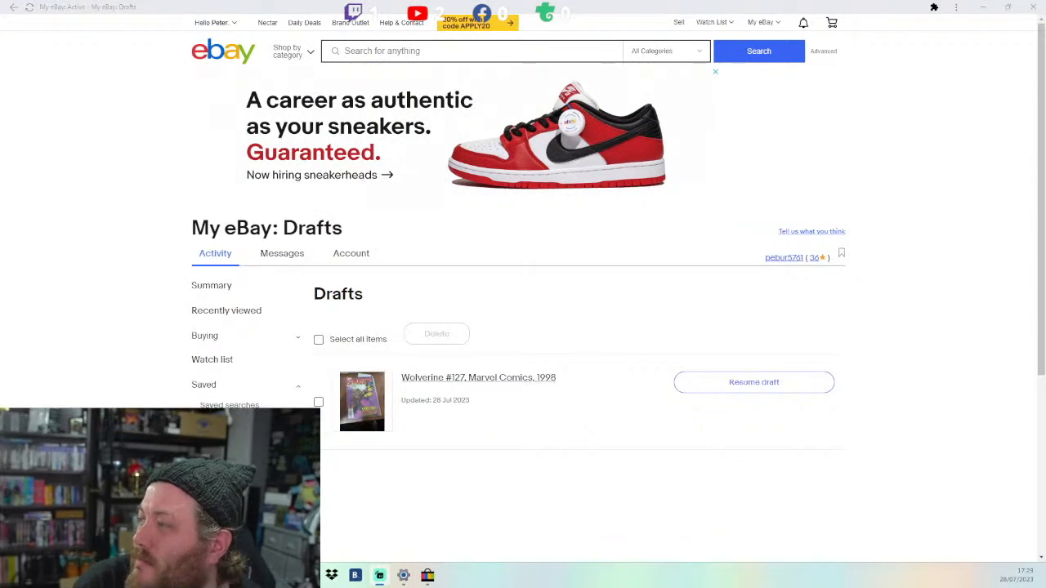
pyautogui.click(765, 381)
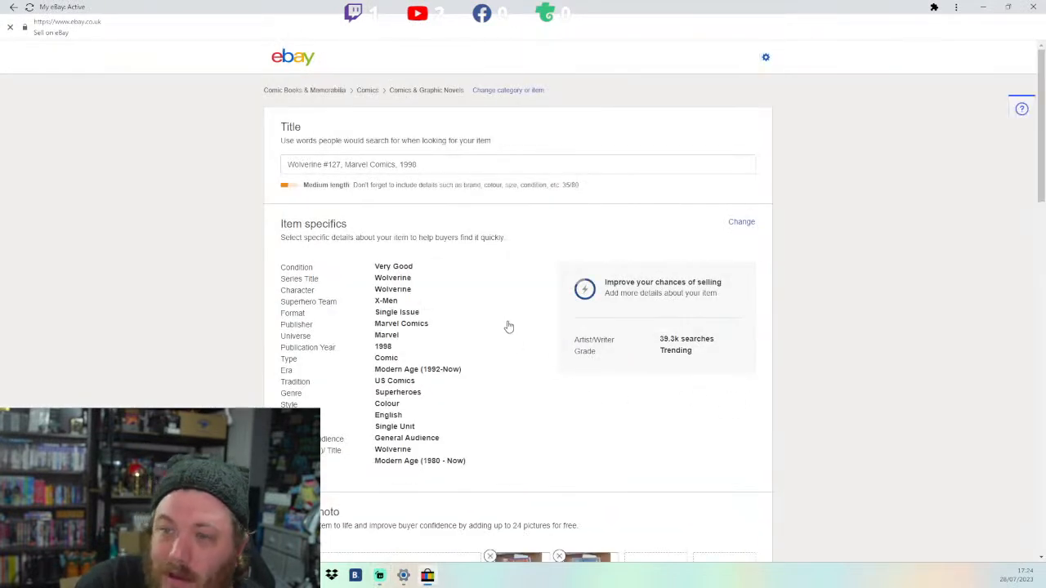
pyautogui.click(454, 160)
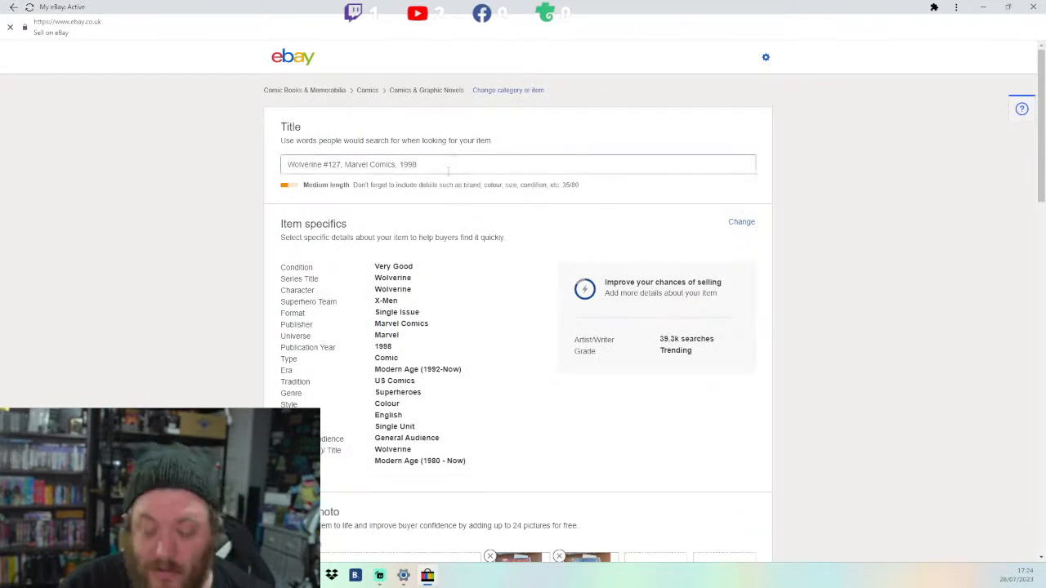
pyautogui.write('VG')
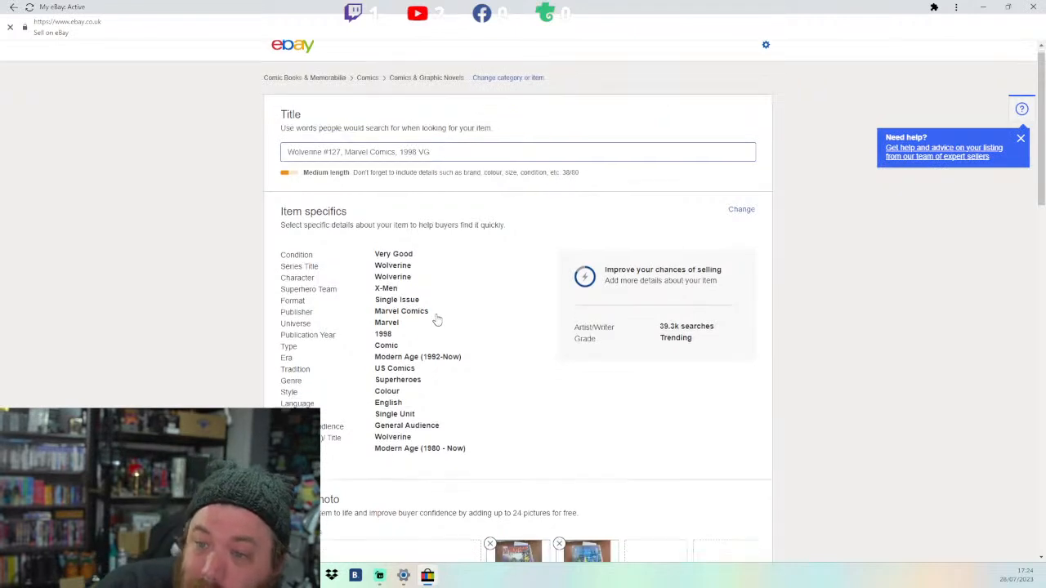
# Step: Crop the main photo of the Wolverine #127 front cover closely around the comic, cutting off the dark area below it
pyautogui.scroll(-3, 437, 321)
pyautogui.scroll(-3, 439, 321)
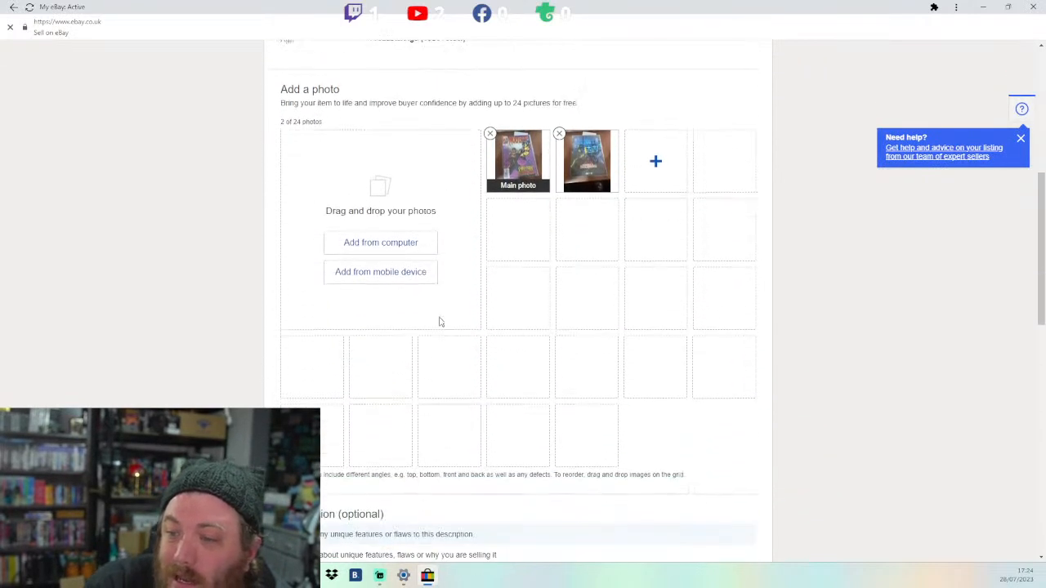
pyautogui.click(521, 157)
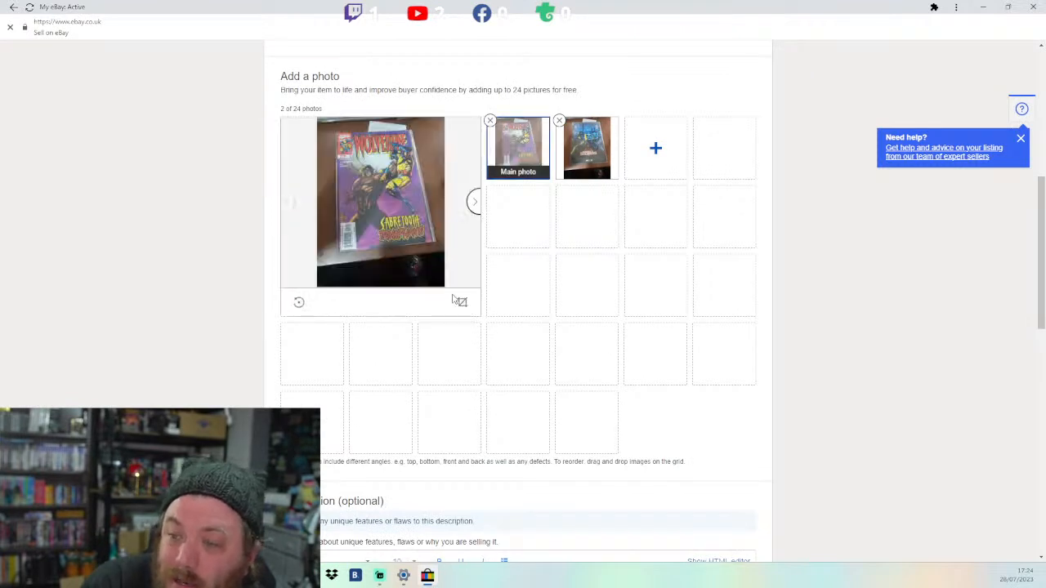
pyautogui.click(462, 303)
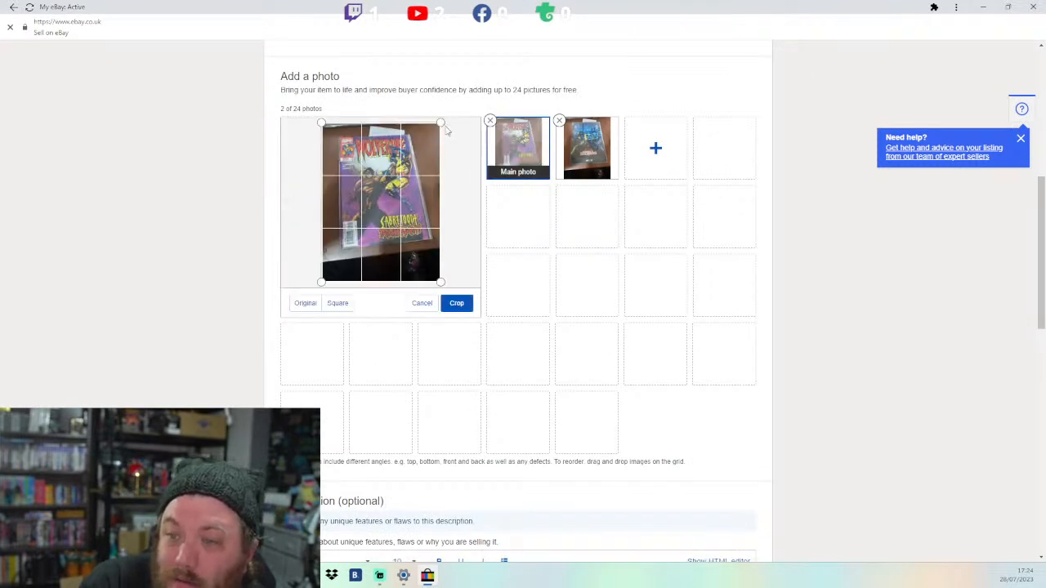
pyautogui.moveTo(440, 122); pyautogui.dragTo(433, 131)
pyautogui.moveTo(321, 282); pyautogui.dragTo(334, 254)
pyautogui.click(456, 303)
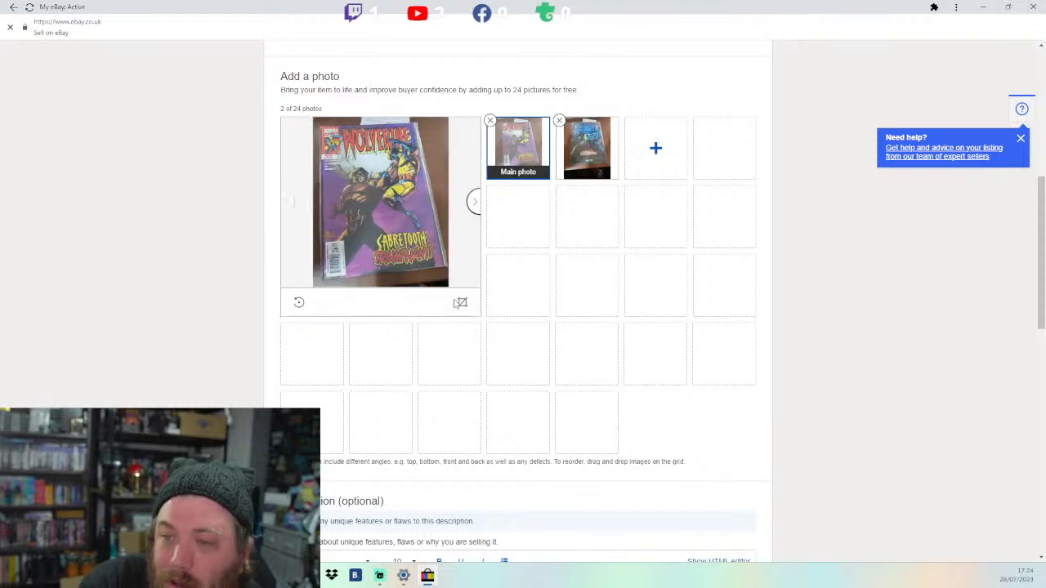
# Step: Crop the second photo, showing the Small Soldiers back cover, closely around the comic on all sides
pyautogui.click(580, 157)
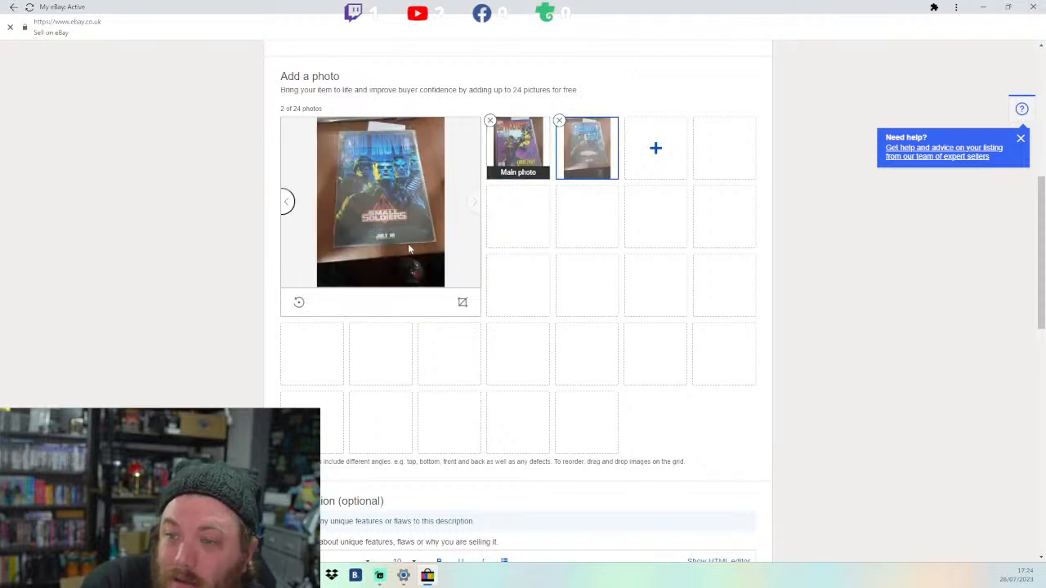
pyautogui.click(461, 302)
pyautogui.moveTo(439, 282); pyautogui.dragTo(440, 247)
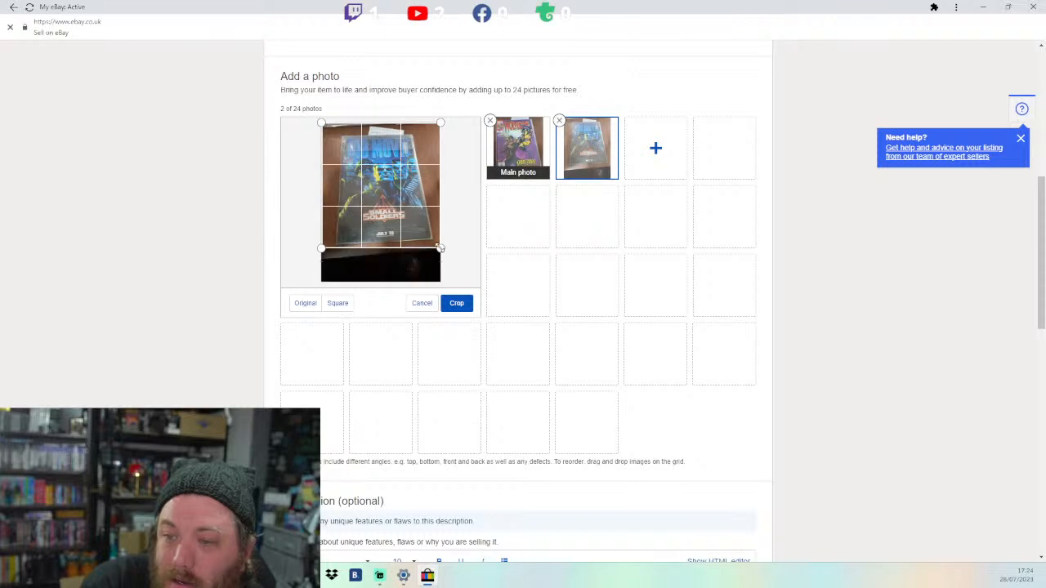
pyautogui.moveTo(440, 122); pyautogui.dragTo(434, 129)
pyautogui.moveTo(320, 125); pyautogui.dragTo(333, 128)
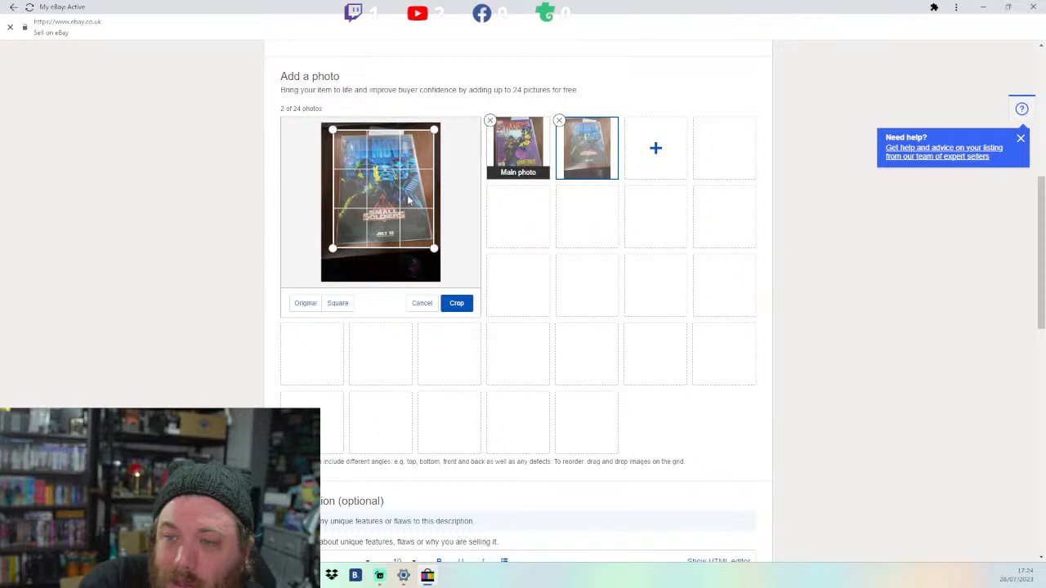
pyautogui.click(457, 304)
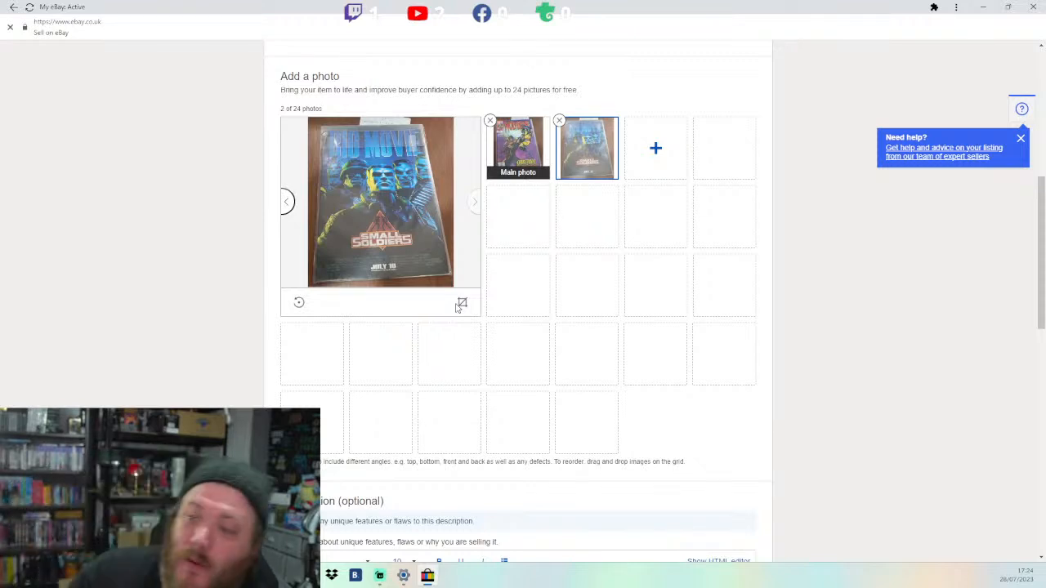
# Step: Enter the listing description "Very Good Condition Still in Dust Sleeve"
pyautogui.scroll(-5, 296, 361)
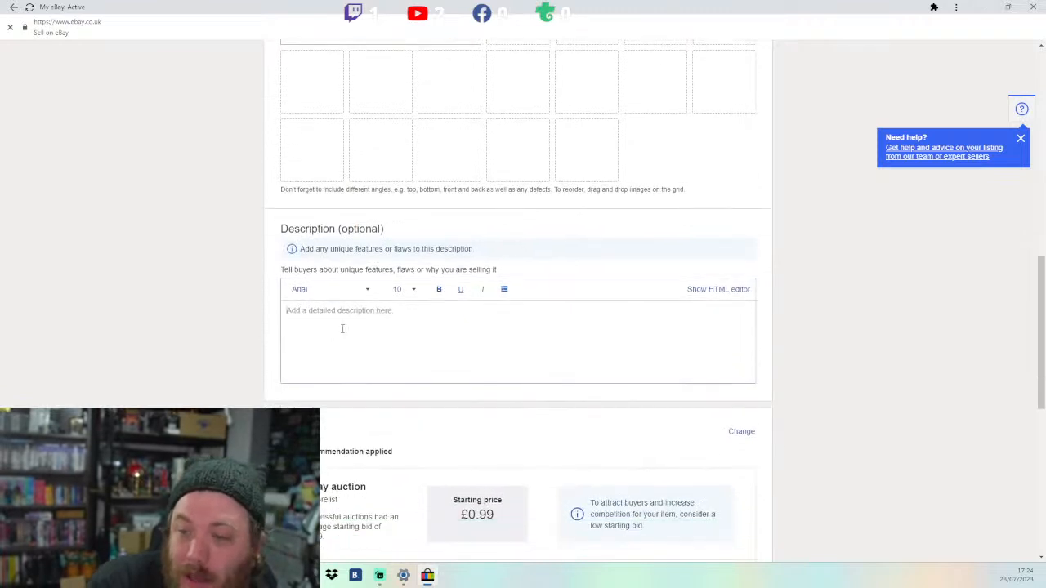
pyautogui.click(342, 328)
pyautogui.scroll(-3, 429, 535)
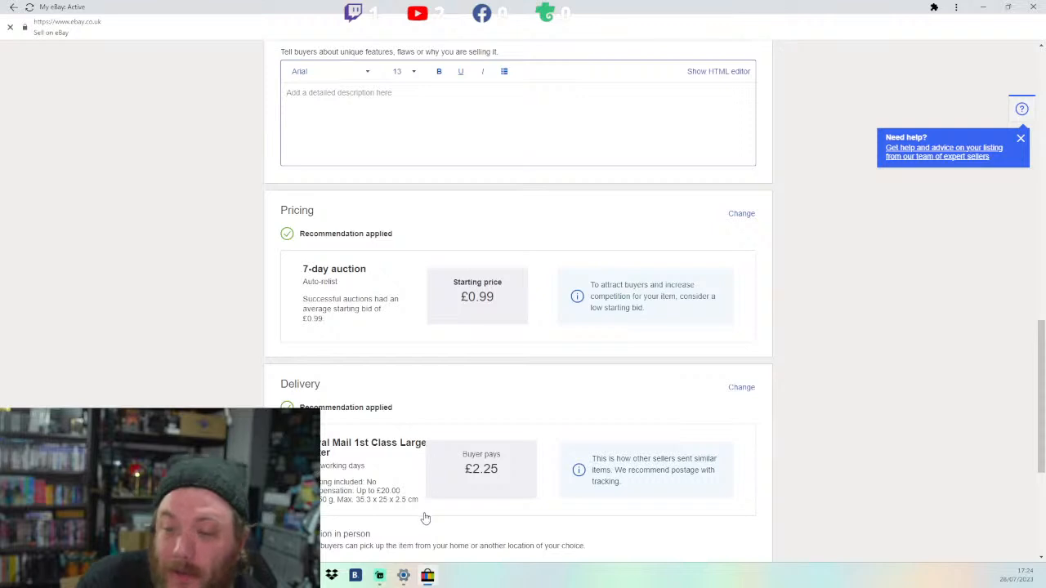
pyautogui.scroll(5, 425, 513)
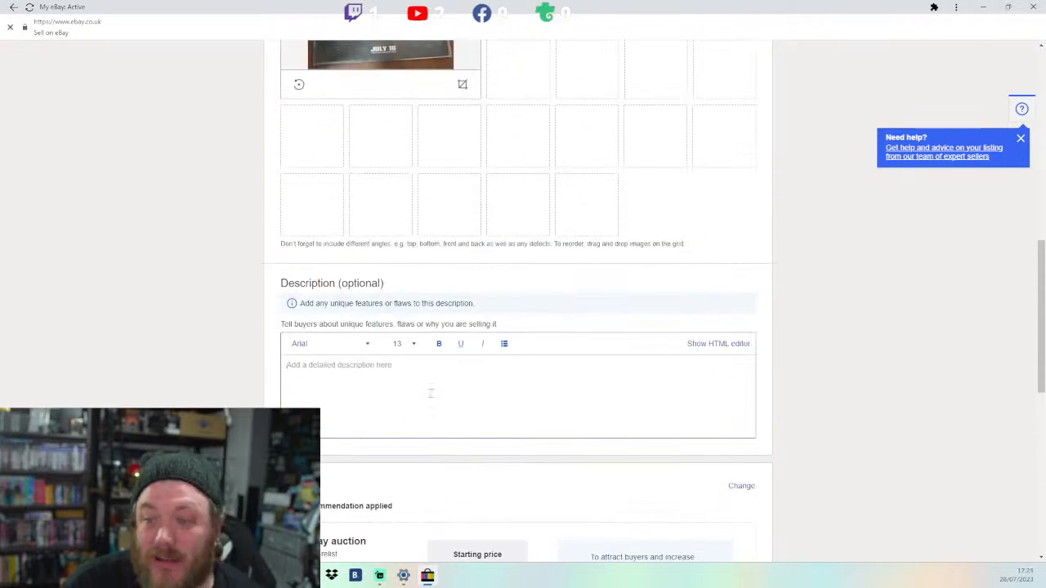
pyautogui.click(424, 395)
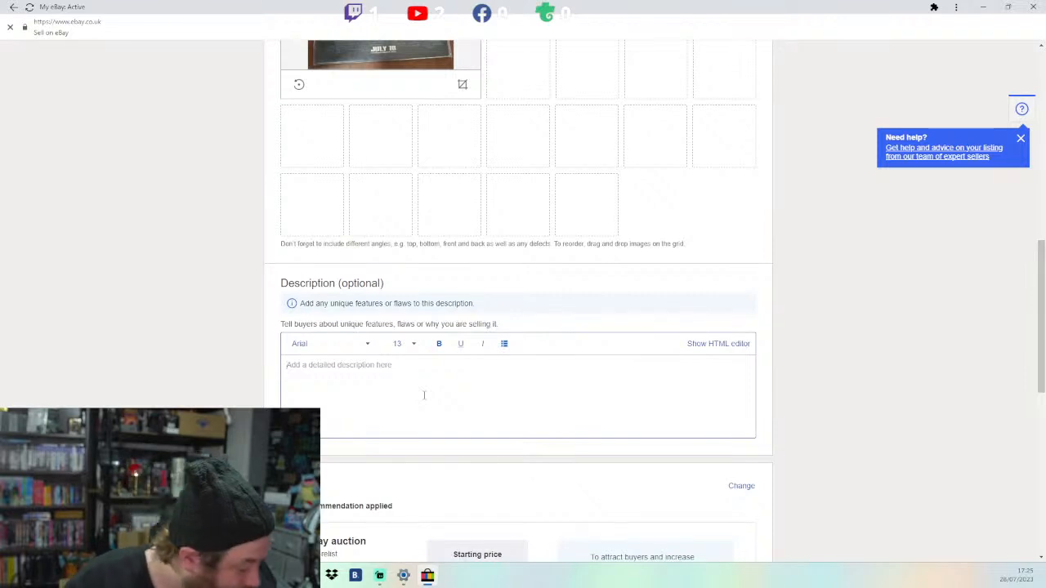
pyautogui.write('Vi')
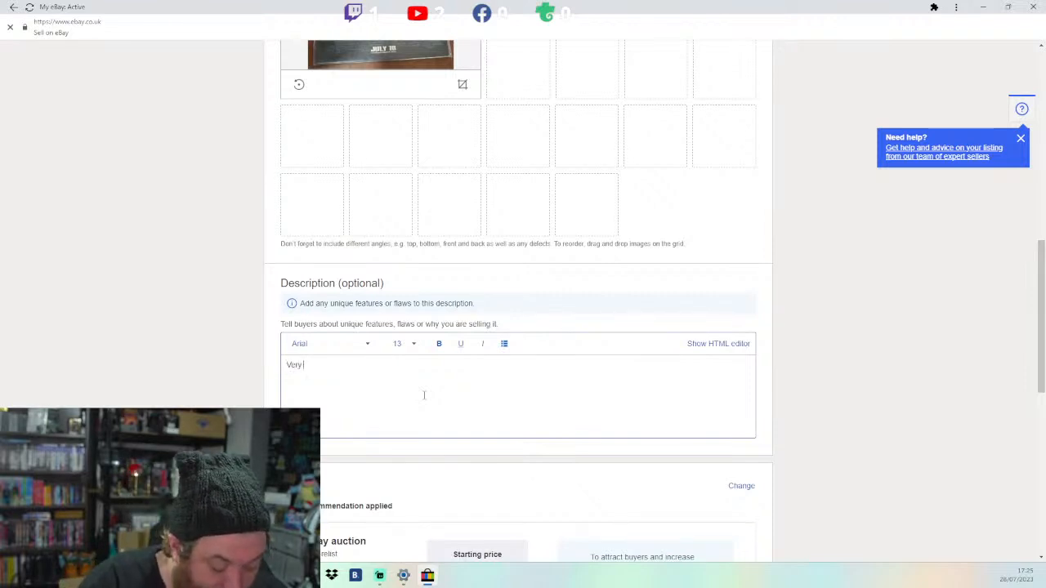
pyautogui.write('ry Good Condition Still in Dust Sleeve')
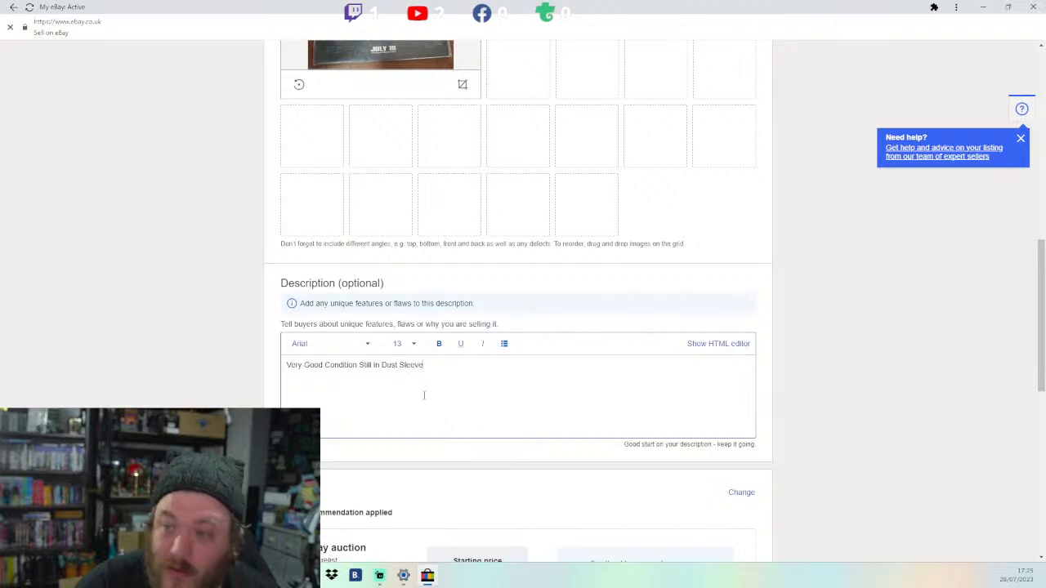
# Step: Change the delivery service to the Royal Mail 1st Class Large Letter option for 0 - 750 g
pyautogui.scroll(-6, 320, 414)
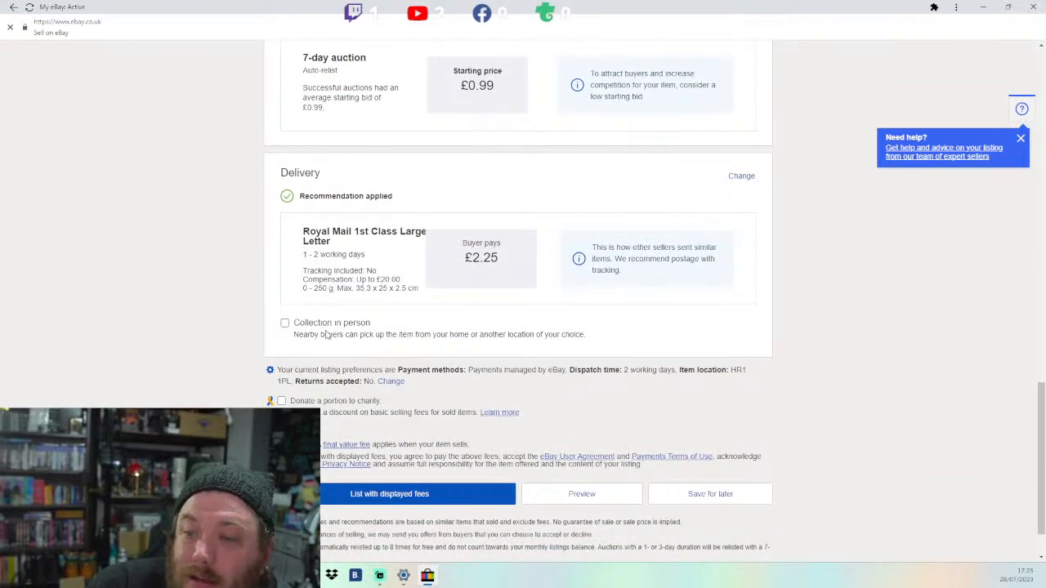
pyautogui.click(362, 267)
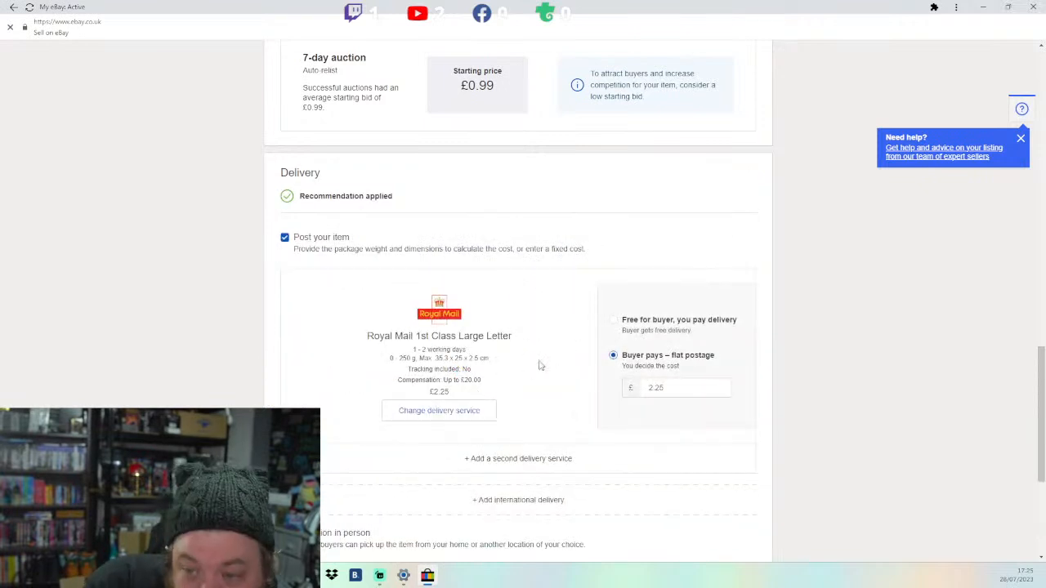
pyautogui.click(440, 410)
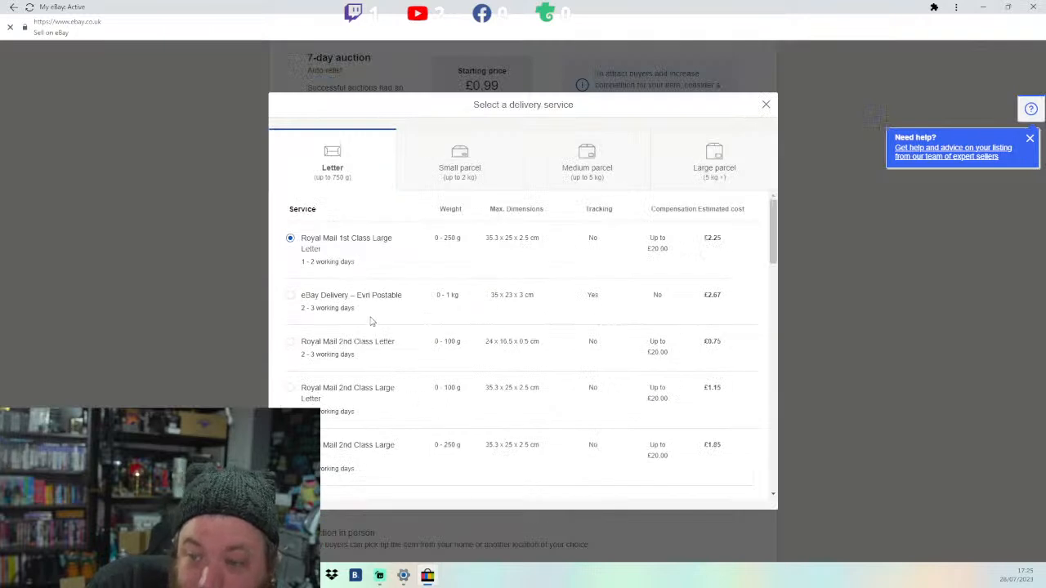
pyautogui.scroll(-1, 425, 351)
pyautogui.scroll(-1, 424, 352)
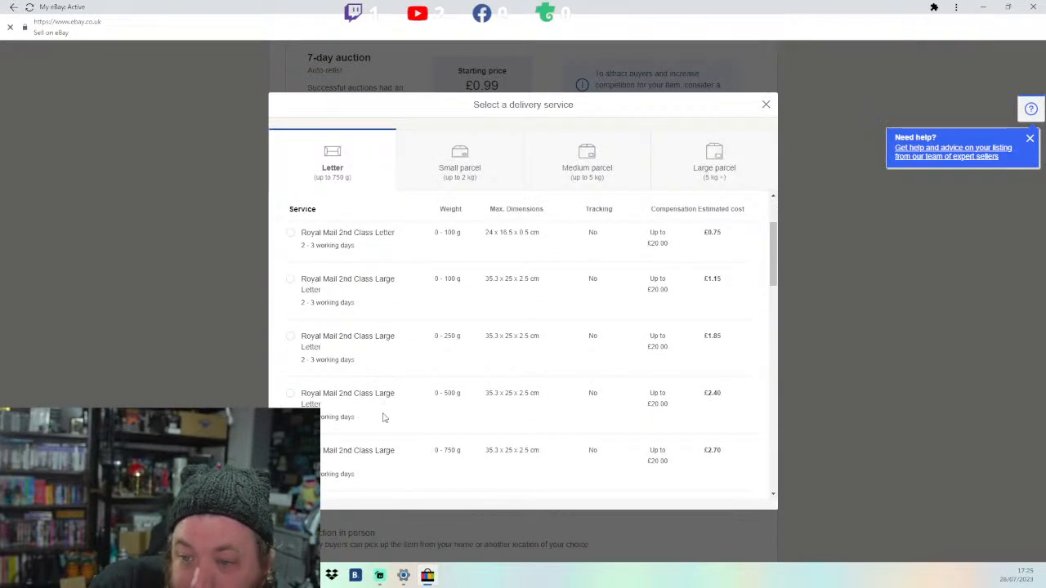
pyautogui.scroll(-3, 393, 433)
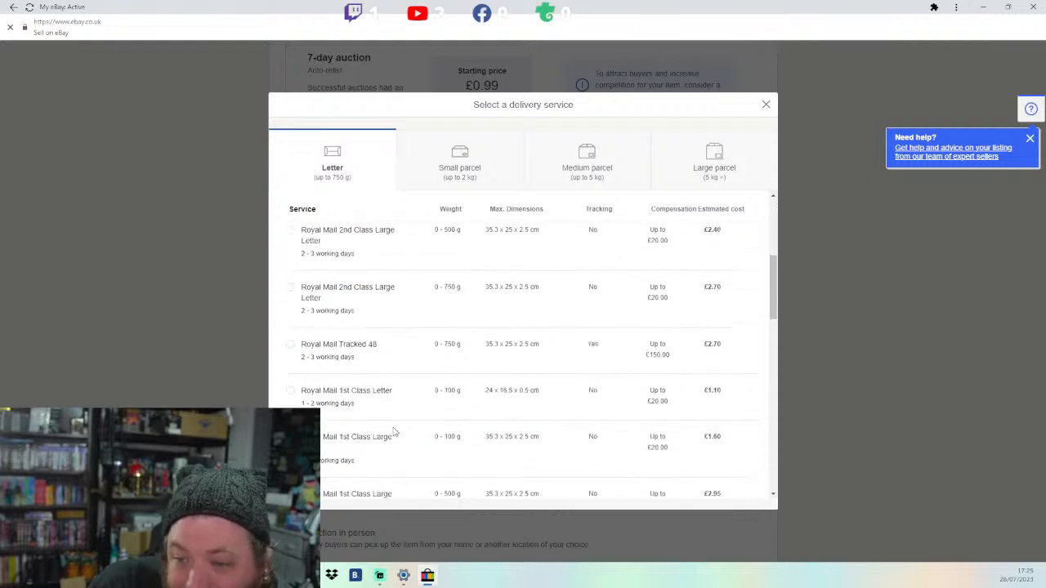
pyautogui.scroll(-3, 393, 433)
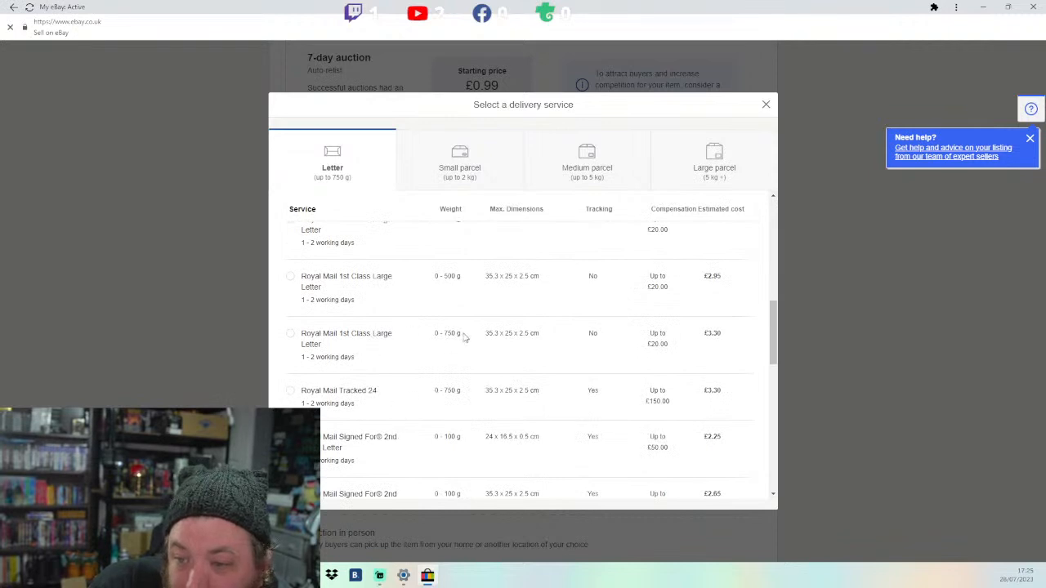
pyautogui.click(290, 334)
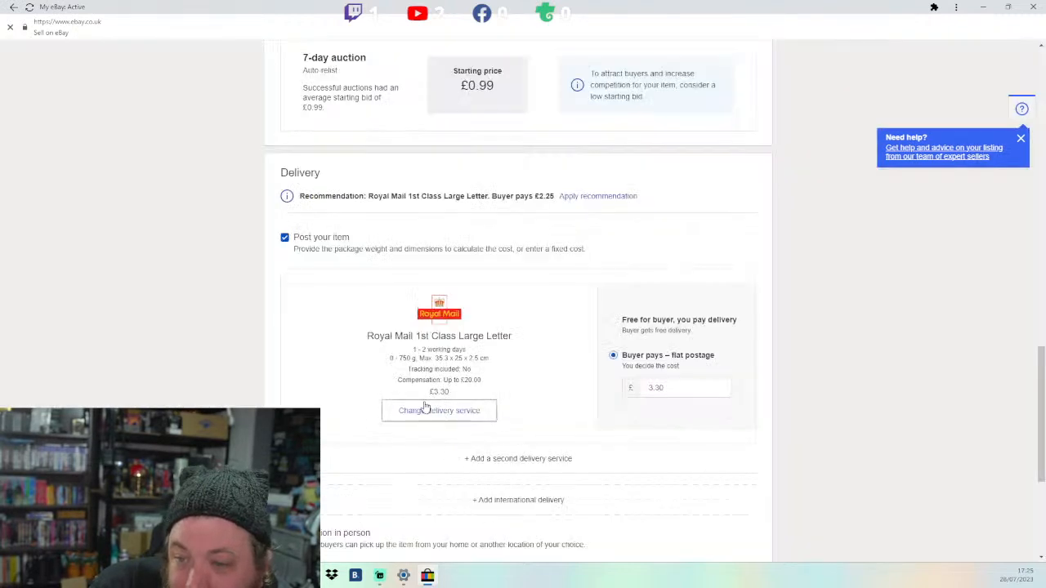
# Step: Set the flat postage paid by the buyer to £3.60
pyautogui.doubleClick(647, 387)
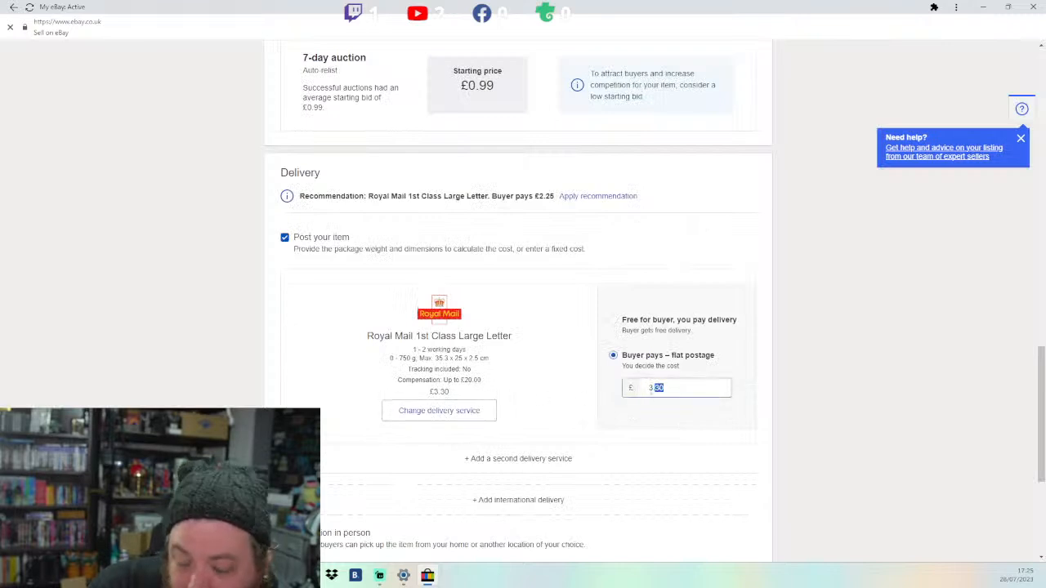
pyautogui.write('60')
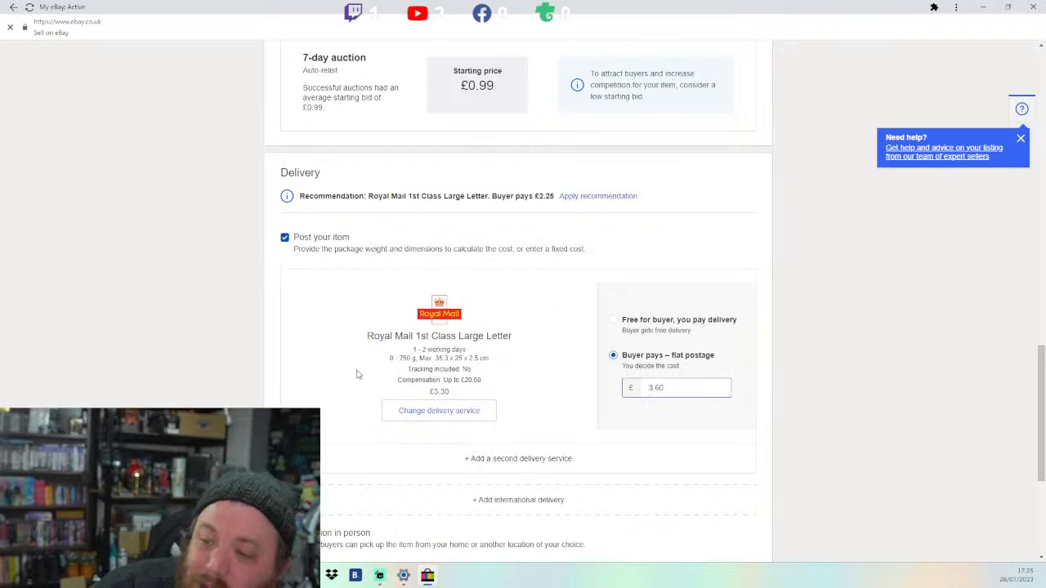
pyautogui.click(582, 385)
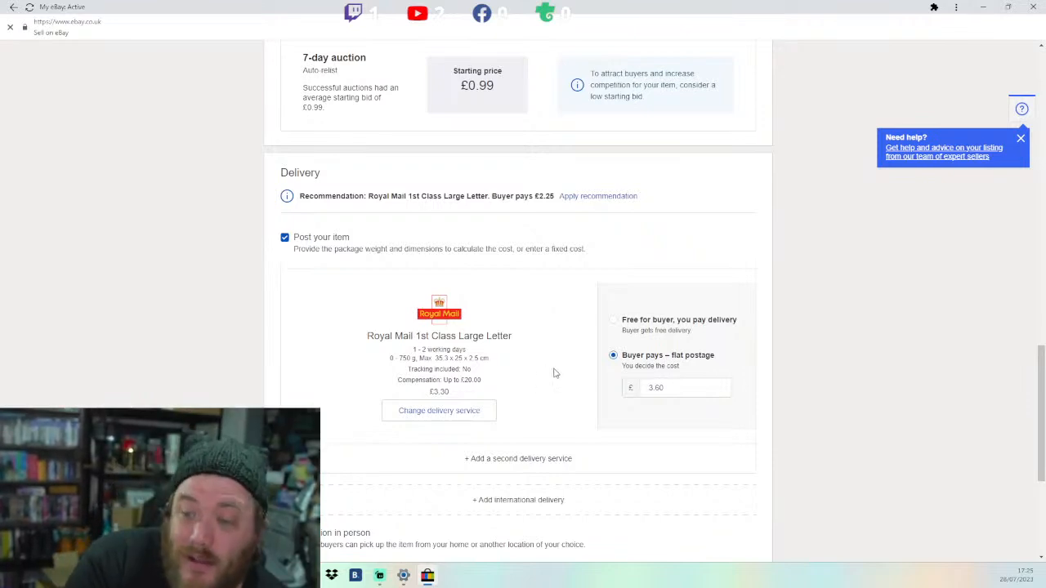
# Step: Review the finished Wolverine #127 form, list it with the displayed fees and decline the Promoted Listings Express offer
pyautogui.scroll(-2, 552, 374)
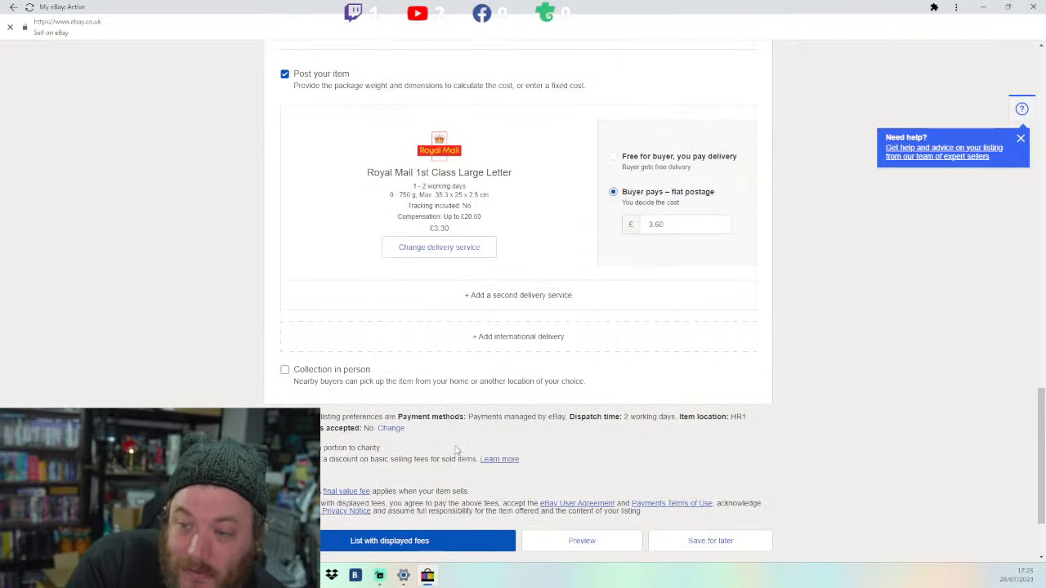
pyautogui.scroll(-1, 449, 448)
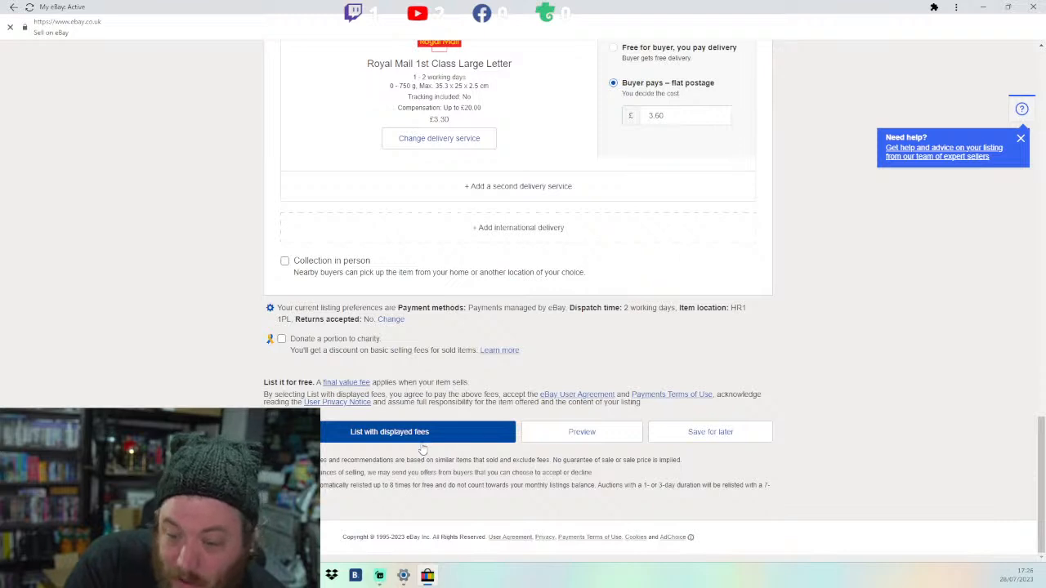
pyautogui.scroll(2, 501, 363)
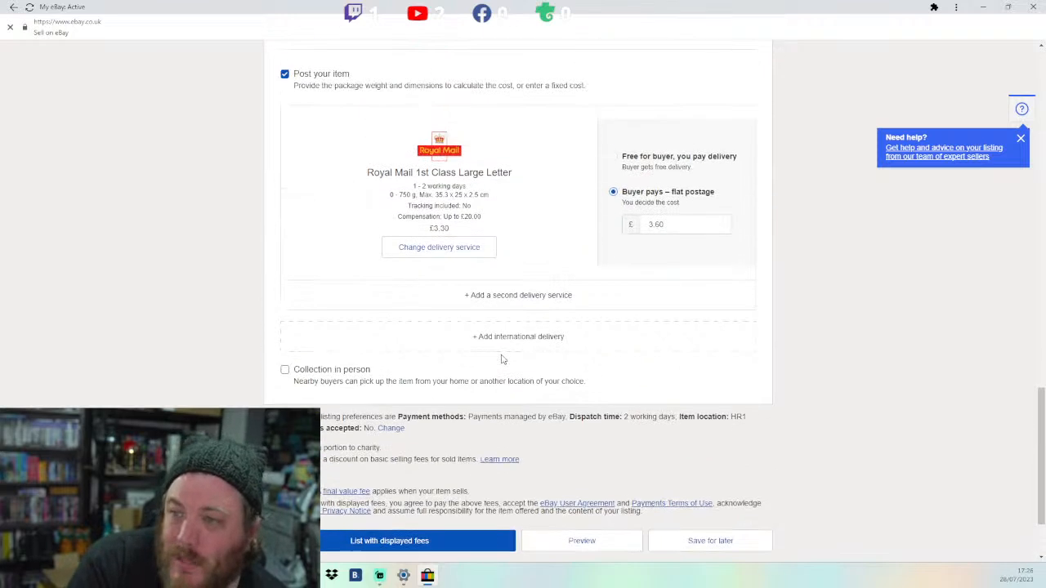
pyautogui.scroll(-2, 458, 370)
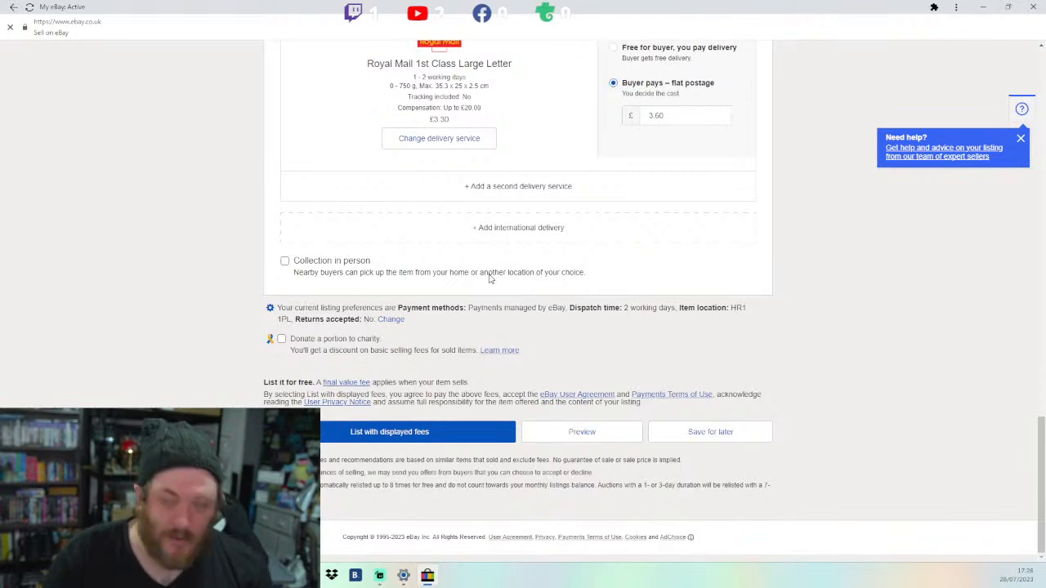
pyautogui.scroll(6, 427, 200)
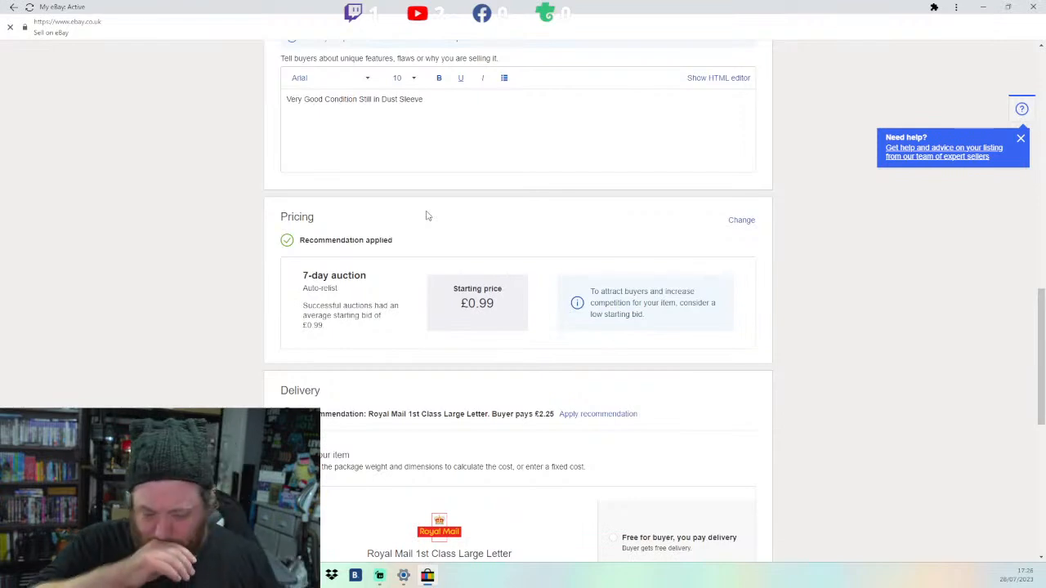
pyautogui.scroll(-6, 334, 369)
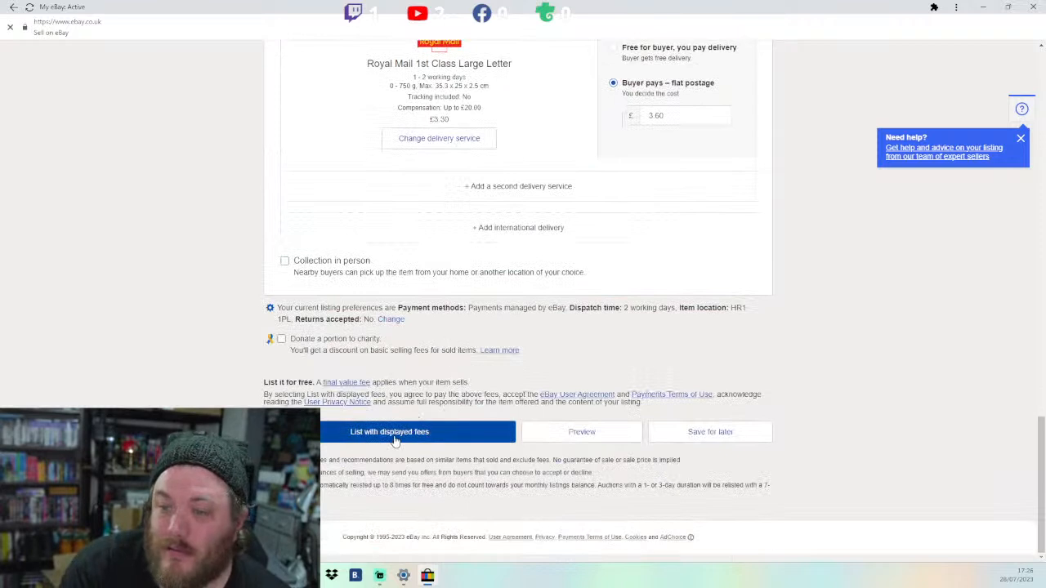
pyautogui.click(394, 440)
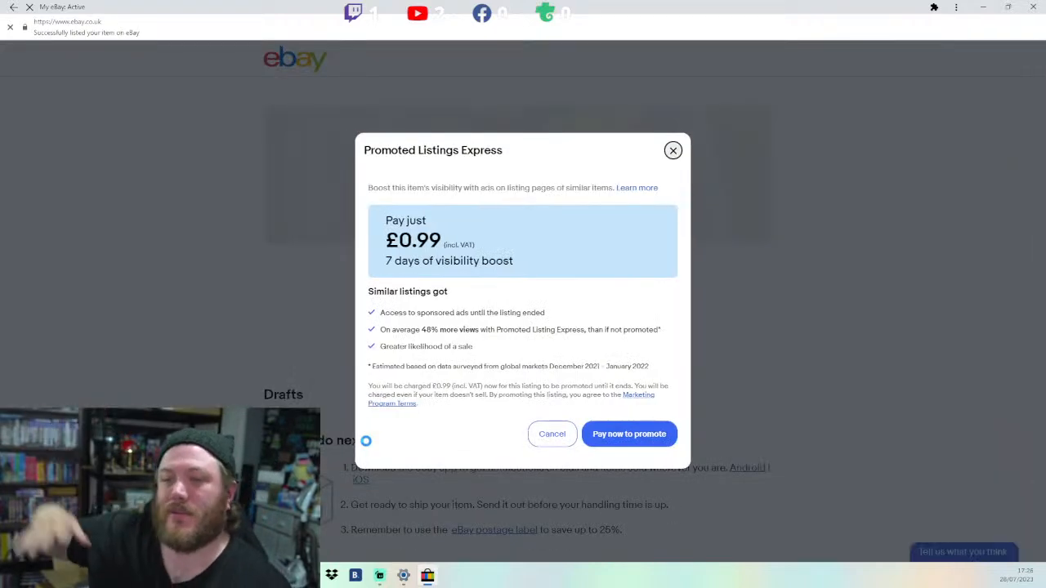
pyautogui.click(552, 434)
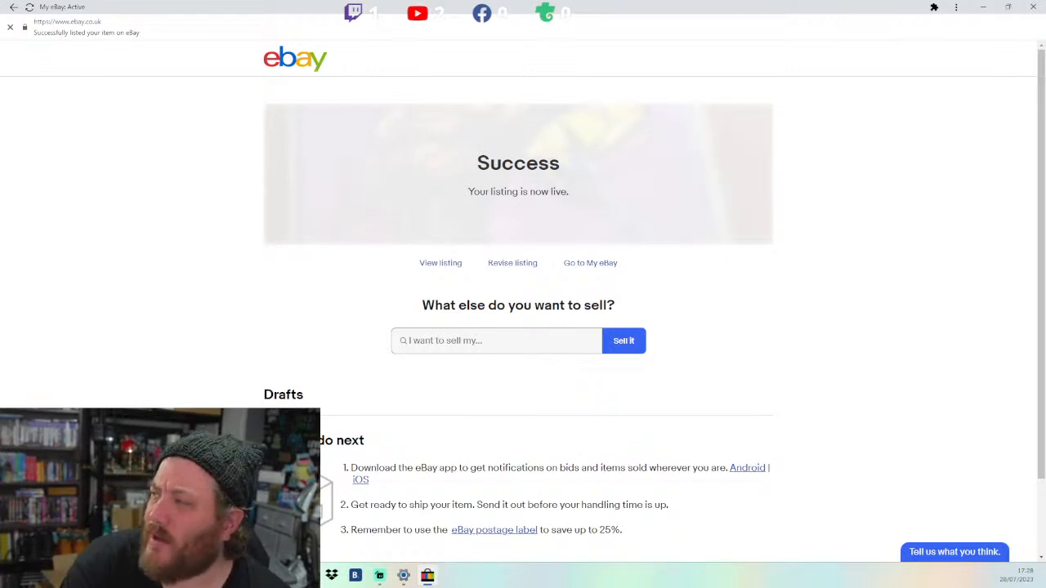
# Step: Resume the "FLASHBACK WOLVERINE Vol. 2 #-1" draft from the My eBay drafts and add "VG" to the end of its title
pyautogui.click(579, 269)
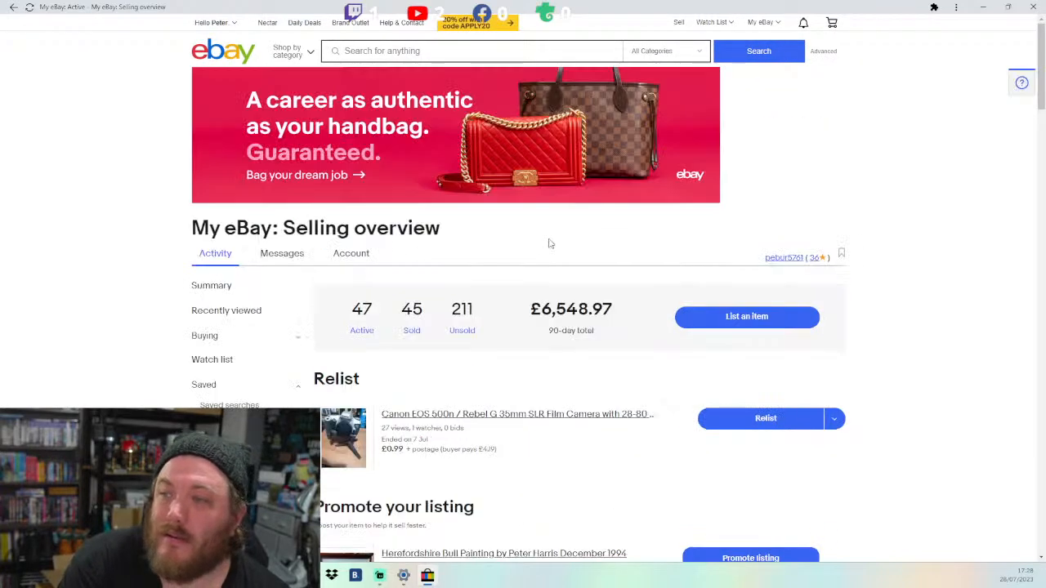
pyautogui.scroll(-1, 523, 310)
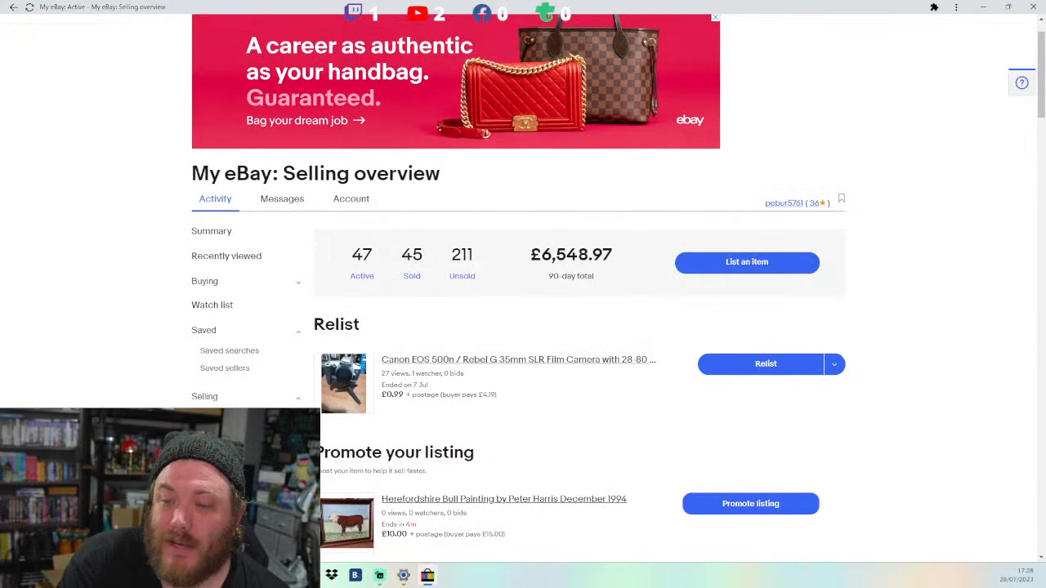
pyautogui.click(211, 454)
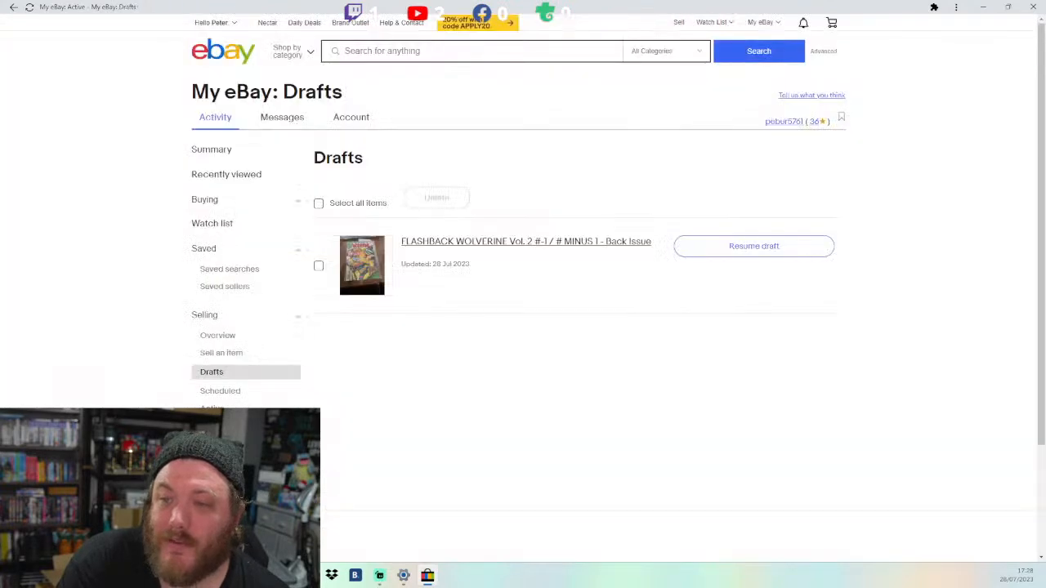
pyautogui.click(727, 295)
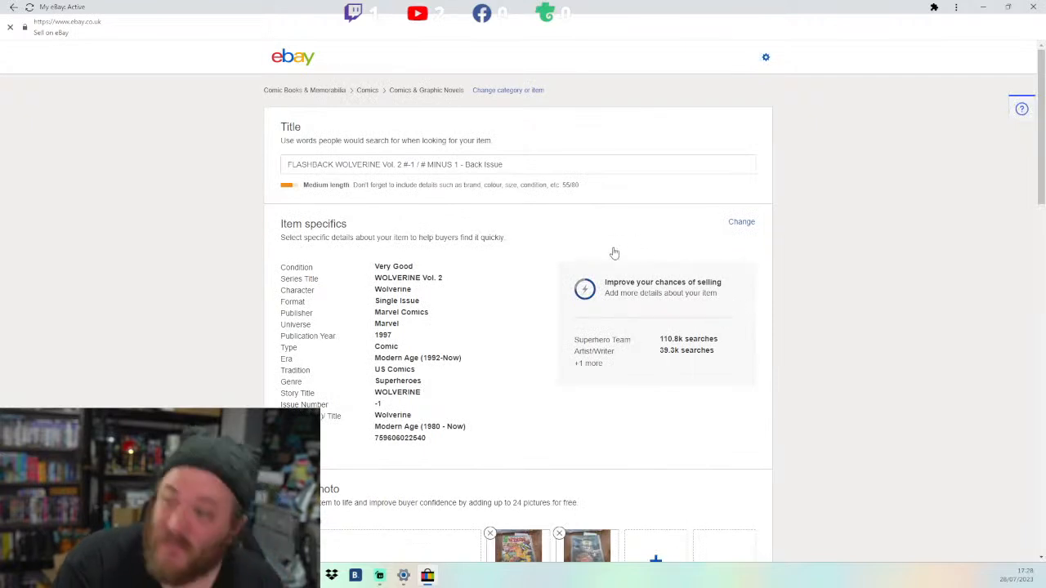
pyautogui.click(517, 168)
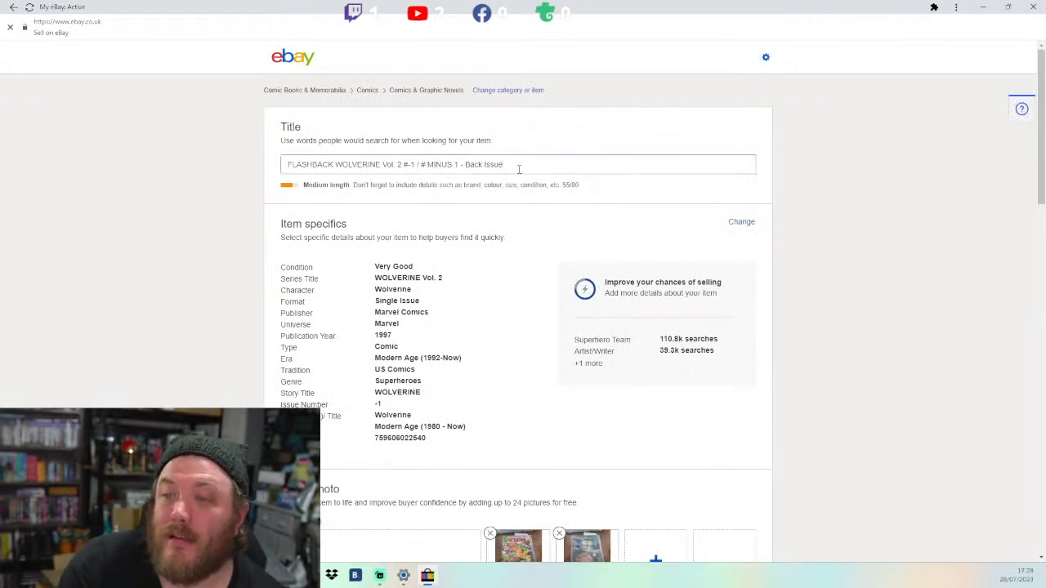
pyautogui.write('VG')
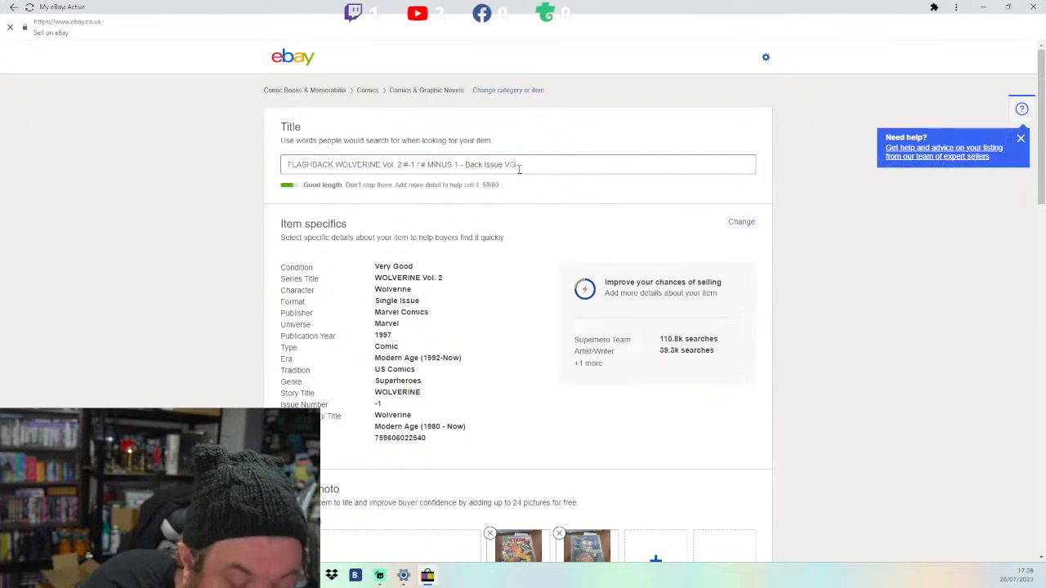
# Step: Crop the main photo of the Flashback Wolverine front cover around the comic, removing the dark area below and the strip above
pyautogui.scroll(-5, 497, 237)
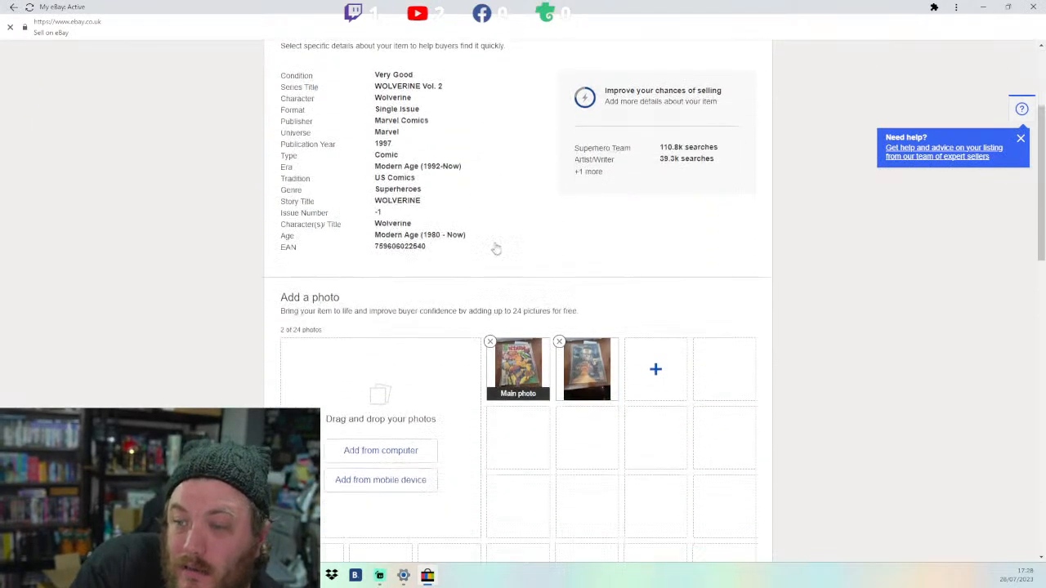
pyautogui.click(507, 190)
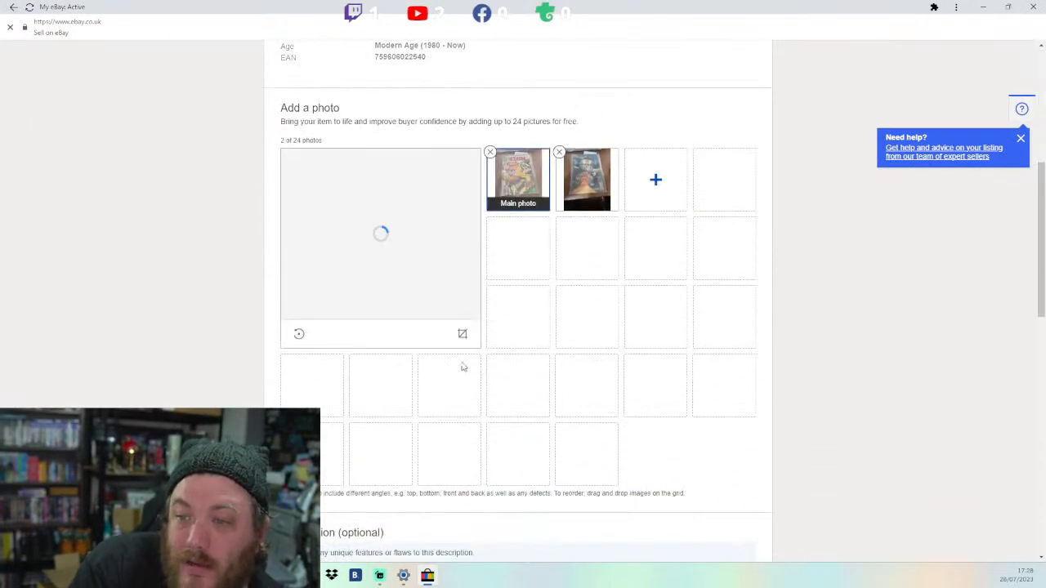
pyautogui.moveTo(441, 314); pyautogui.dragTo(440, 278)
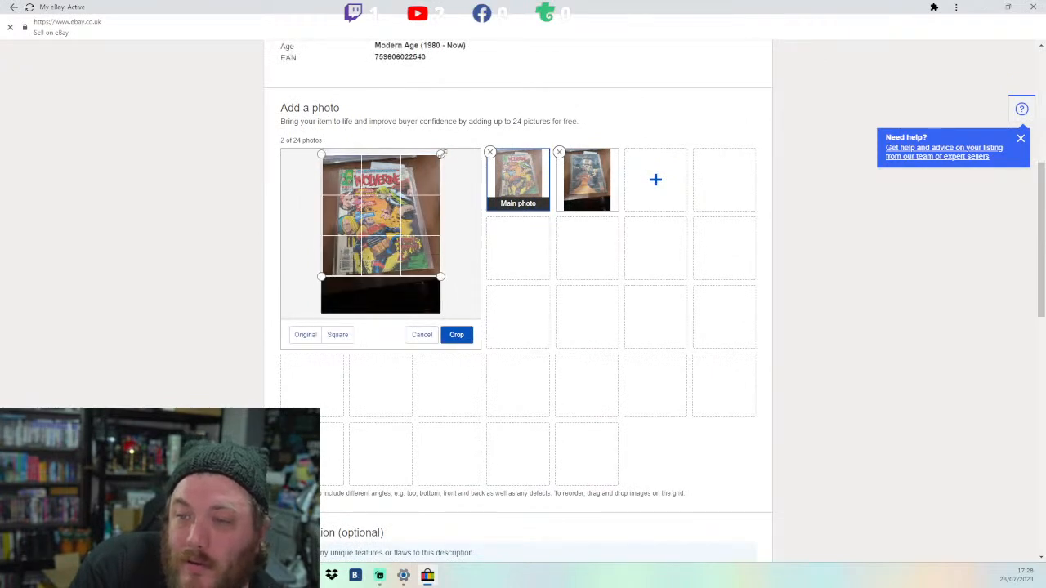
pyautogui.moveTo(441, 155); pyautogui.dragTo(441, 165)
pyautogui.click(456, 334)
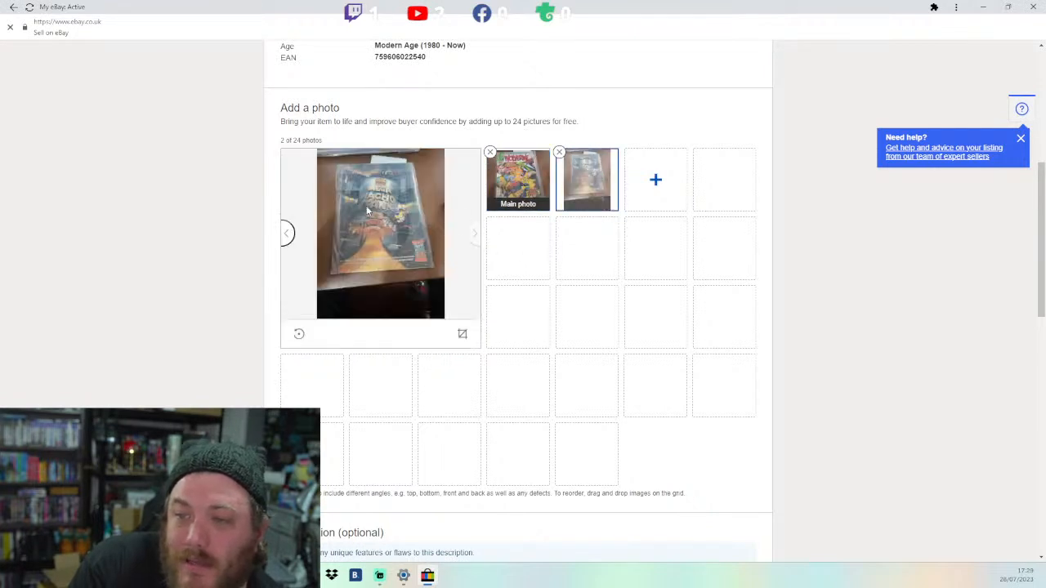
# Step: Crop the second photo around the comic's back cover, trimming the dark area below and the table edges at its sides
pyautogui.click(461, 334)
pyautogui.moveTo(441, 313); pyautogui.dragTo(451, 280)
pyautogui.moveTo(440, 155); pyautogui.dragTo(431, 162)
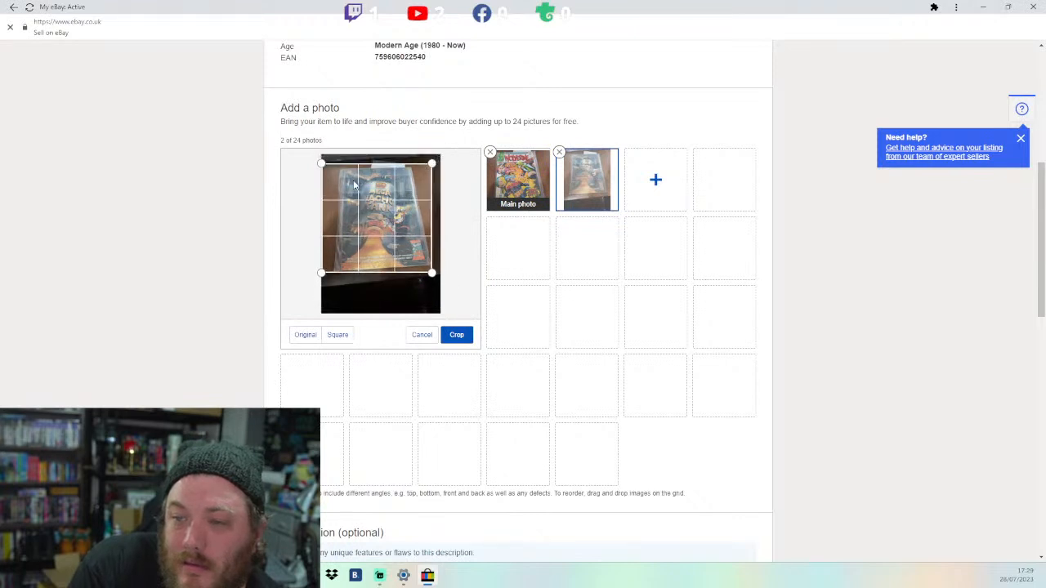
pyautogui.moveTo(321, 162); pyautogui.dragTo(331, 162)
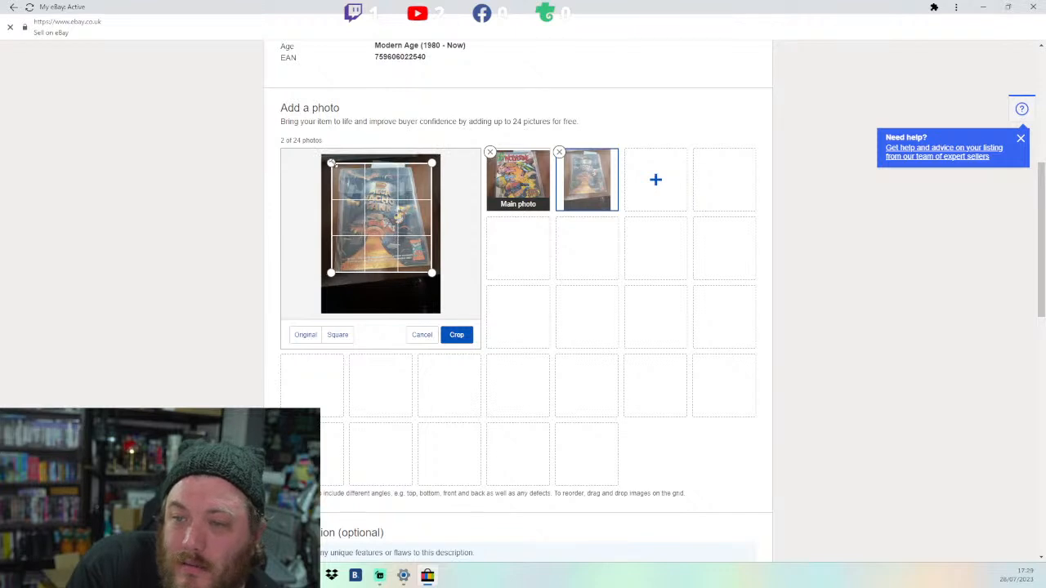
pyautogui.click(455, 335)
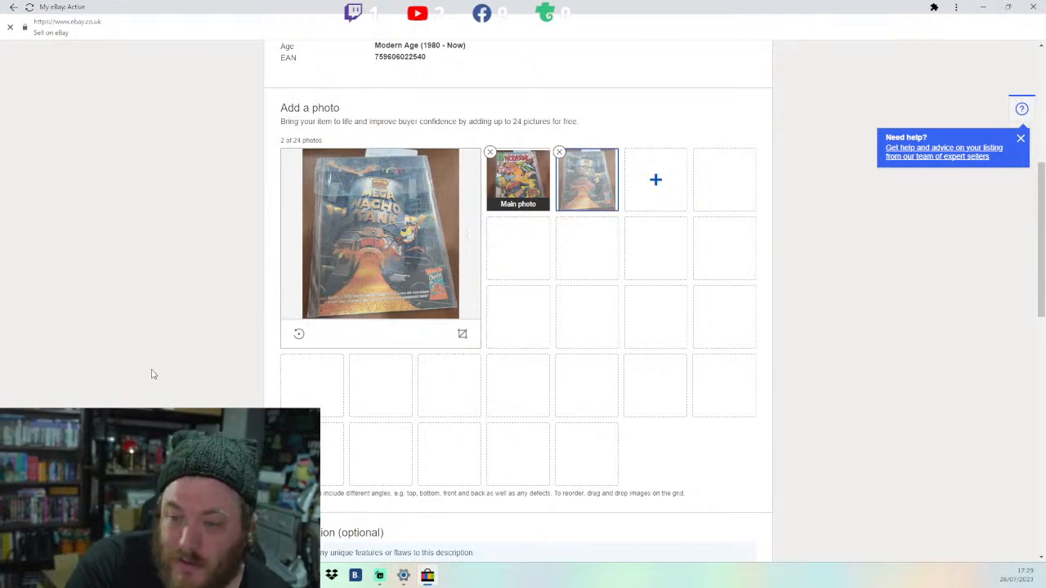
pyautogui.click(194, 369)
# Step: Enter "Very Good Condition, Still in Dust Sleeve" as the listing description
pyautogui.scroll(-2, 194, 371)
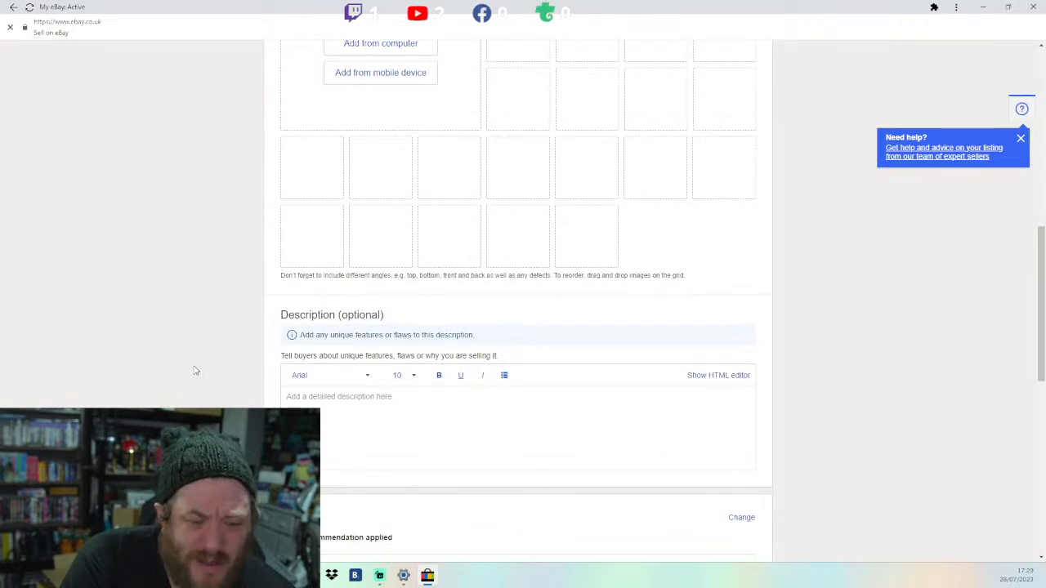
pyautogui.scroll(-2, 399, 327)
pyautogui.click(417, 315)
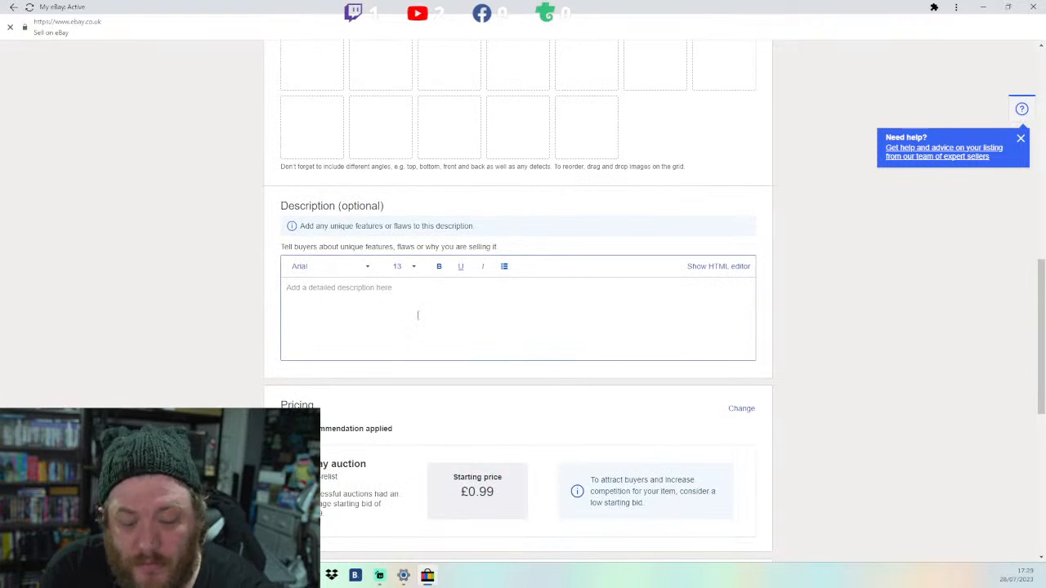
pyautogui.click(283, 309)
pyautogui.write('Very Good')
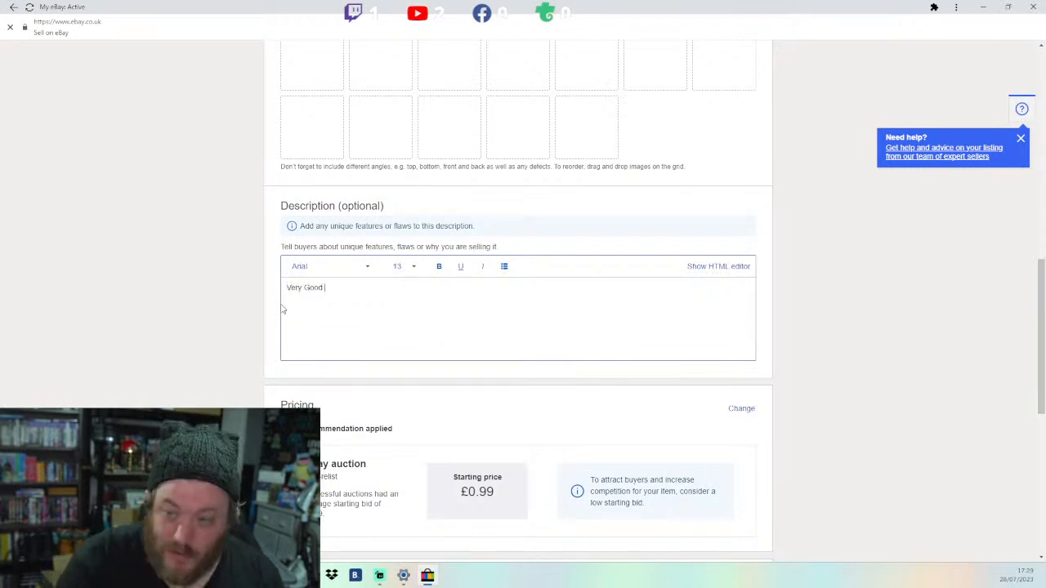
pyautogui.write(' Condition, Still in Dust')
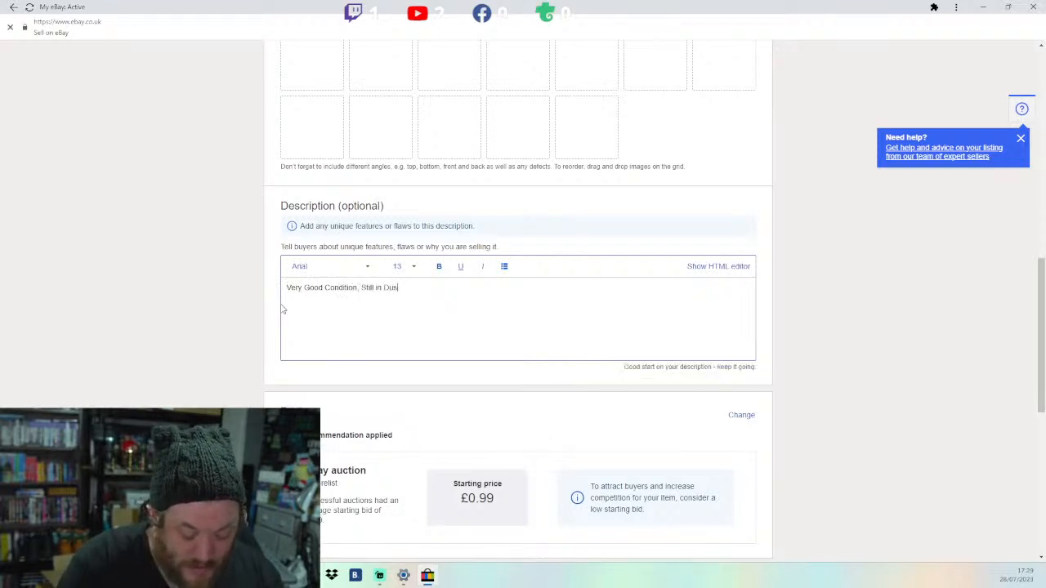
pyautogui.write(' Sleeve')
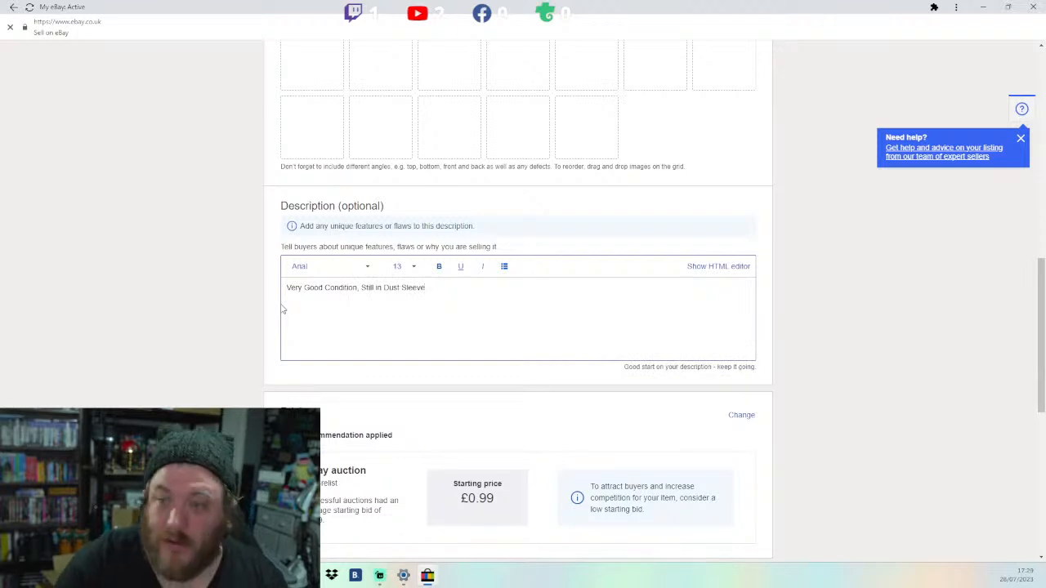
# Step: Change the delivery service to Royal Mail 1st Class Large Letter, 0–750 g, and set the buyer's flat postage to £3.60
pyautogui.scroll(-1, 579, 483)
pyautogui.scroll(-4, 579, 484)
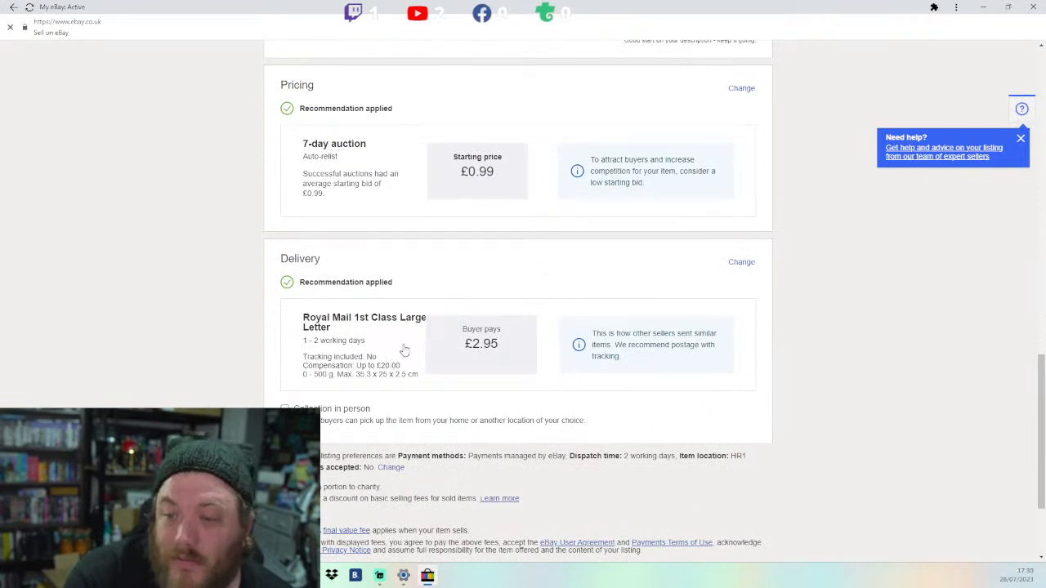
pyautogui.click(401, 353)
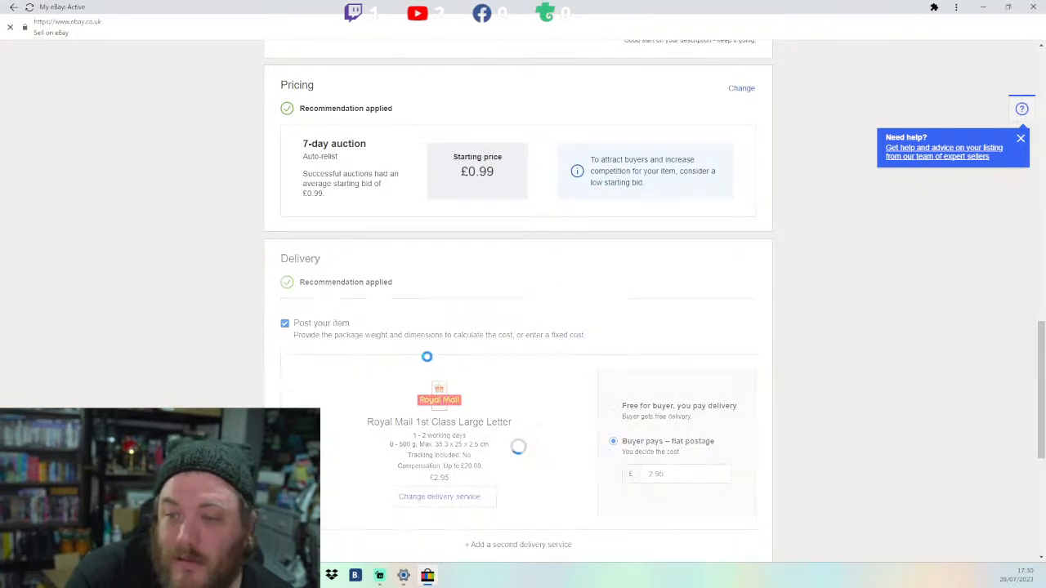
pyautogui.scroll(-2, 453, 419)
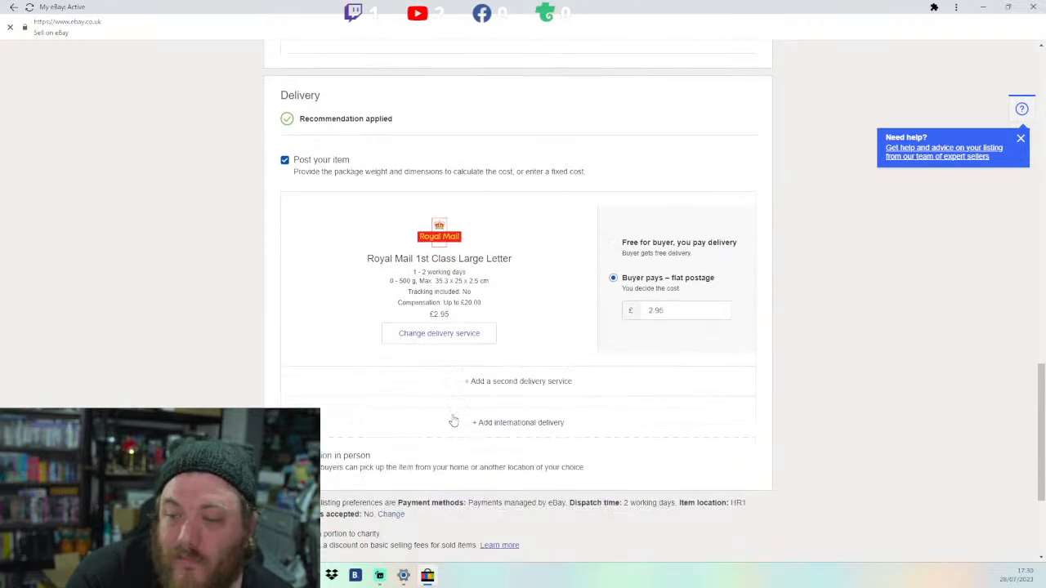
pyautogui.click(458, 333)
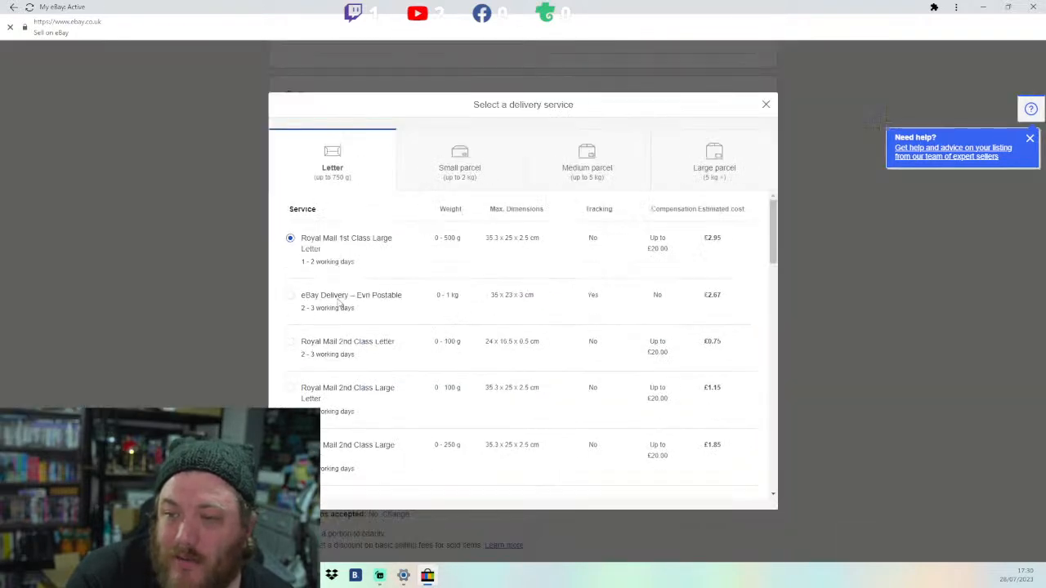
pyautogui.scroll(-2, 367, 323)
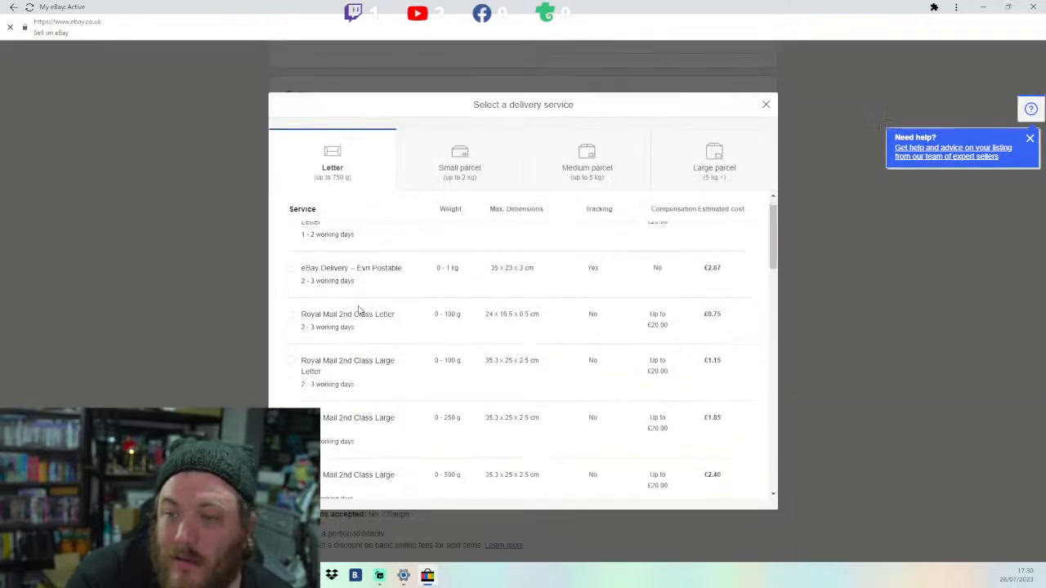
pyautogui.scroll(-3, 354, 329)
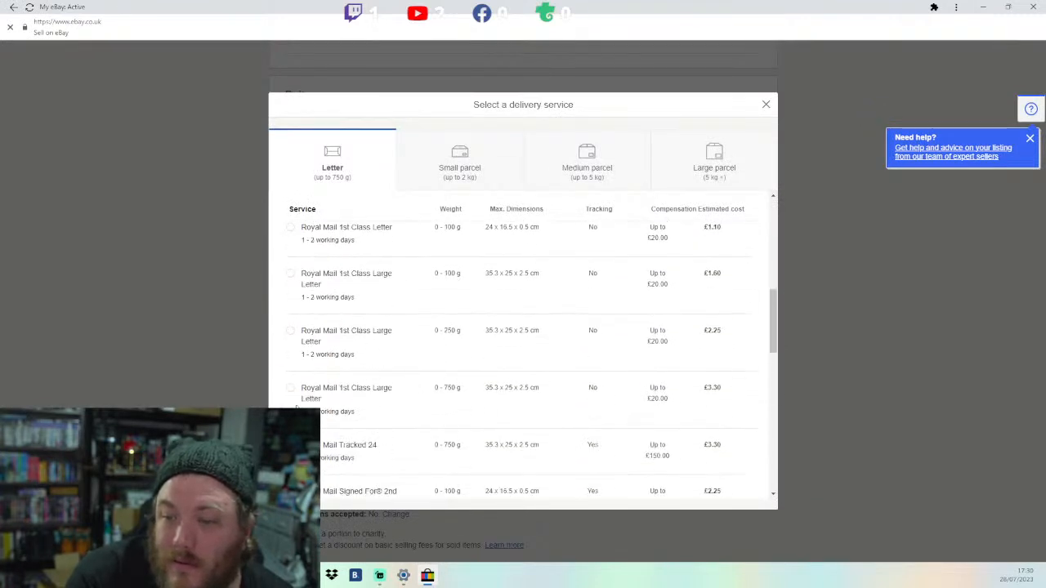
pyautogui.click(290, 391)
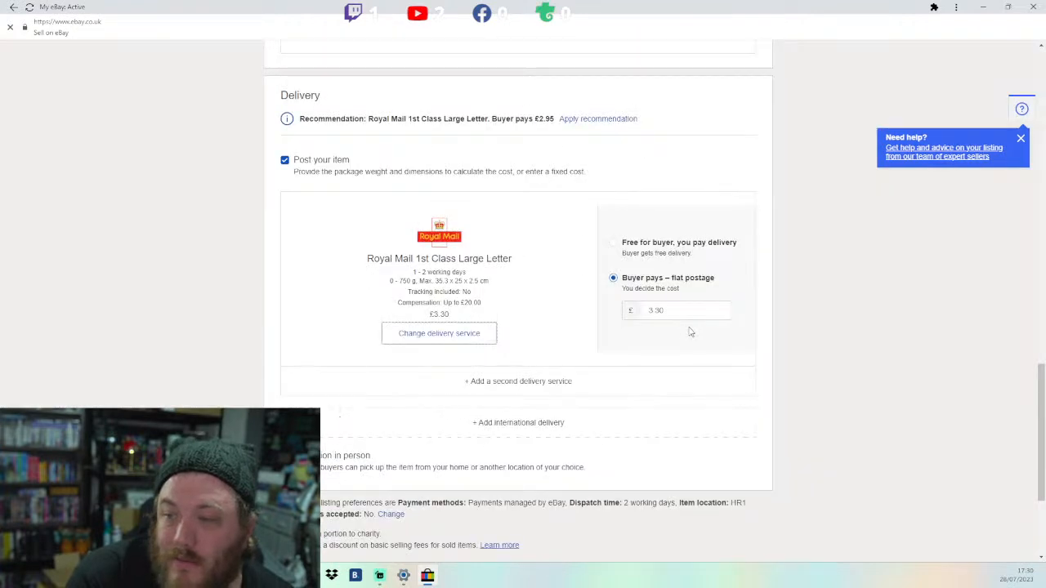
pyautogui.write('3.60')
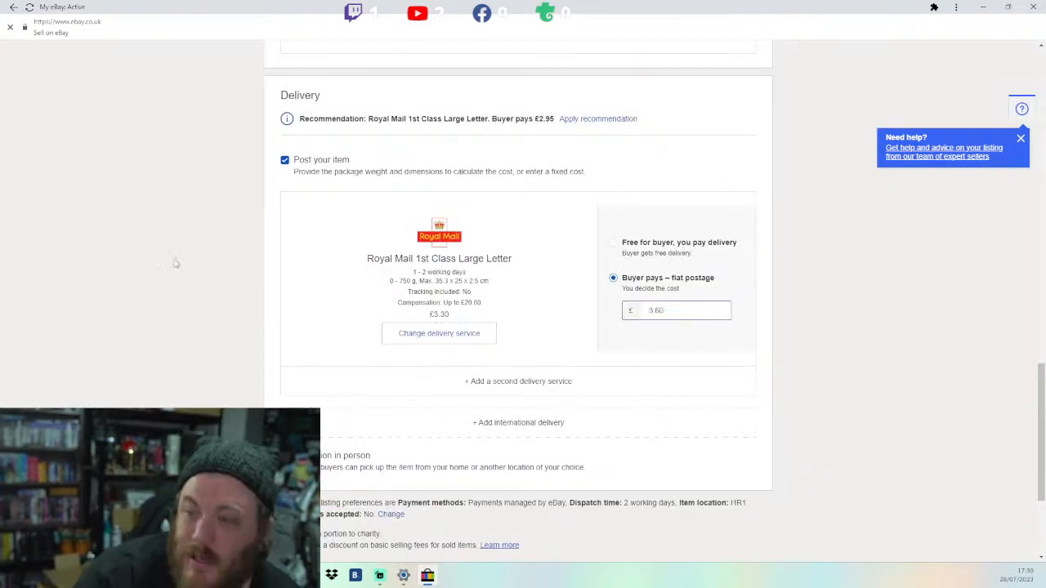
pyautogui.click(130, 301)
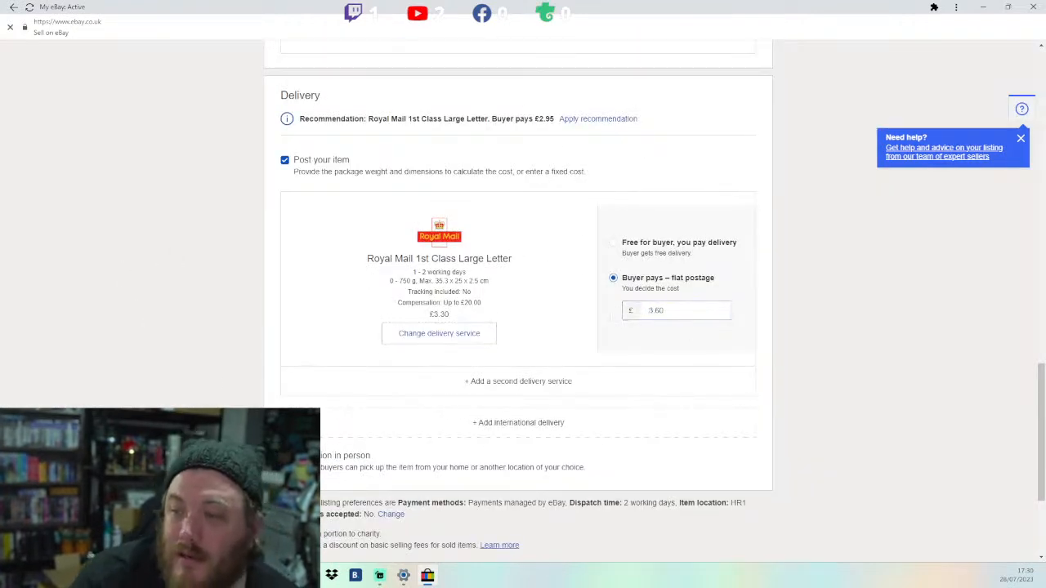
# Step: Review the finished Flashback Wolverine form, list it with the displayed fees and decline the Promoted Listings Express offer
pyautogui.scroll(-2, 189, 325)
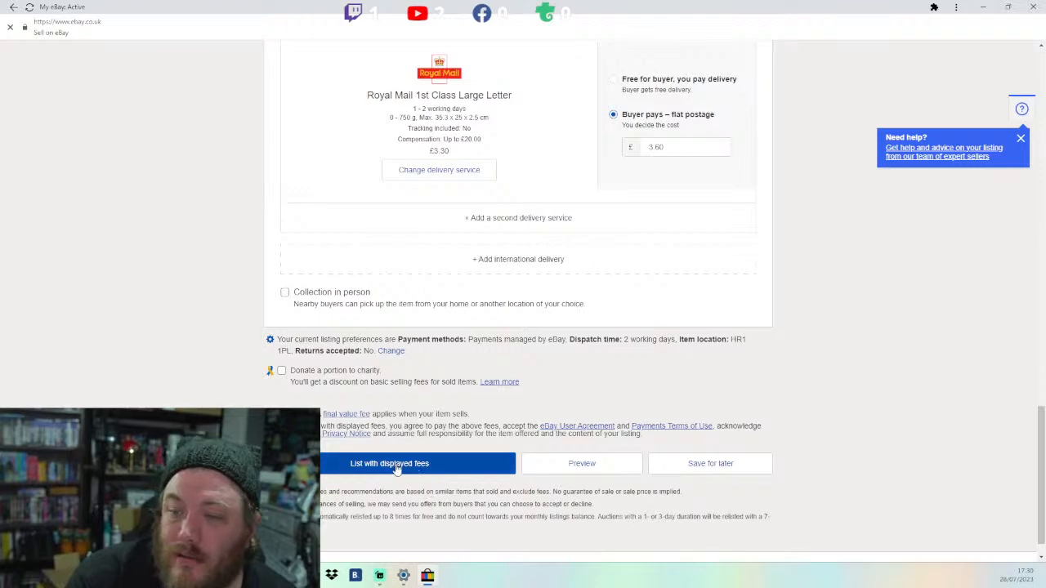
pyautogui.scroll(15, 425, 383)
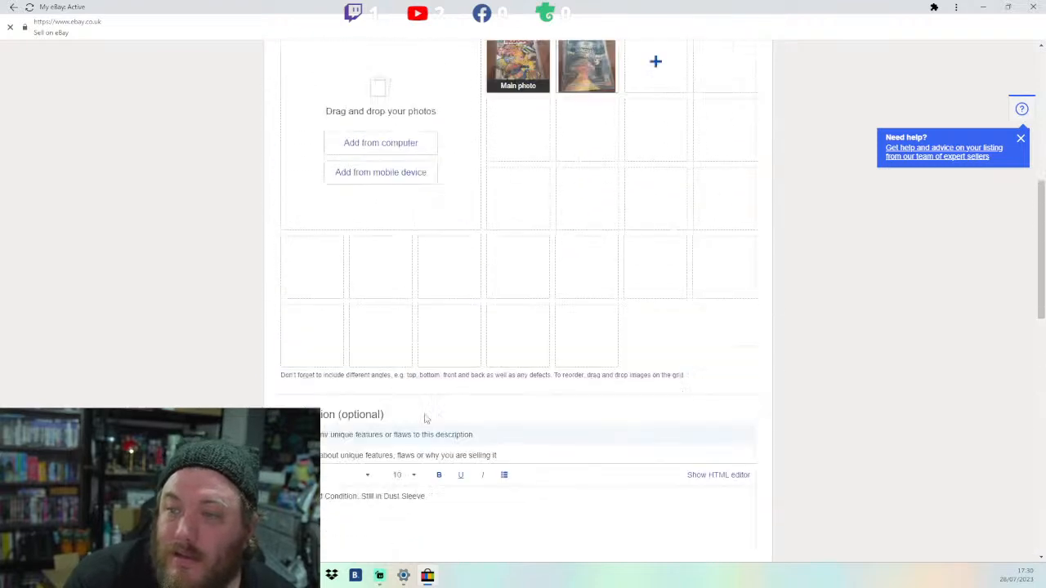
pyautogui.scroll(3, 425, 424)
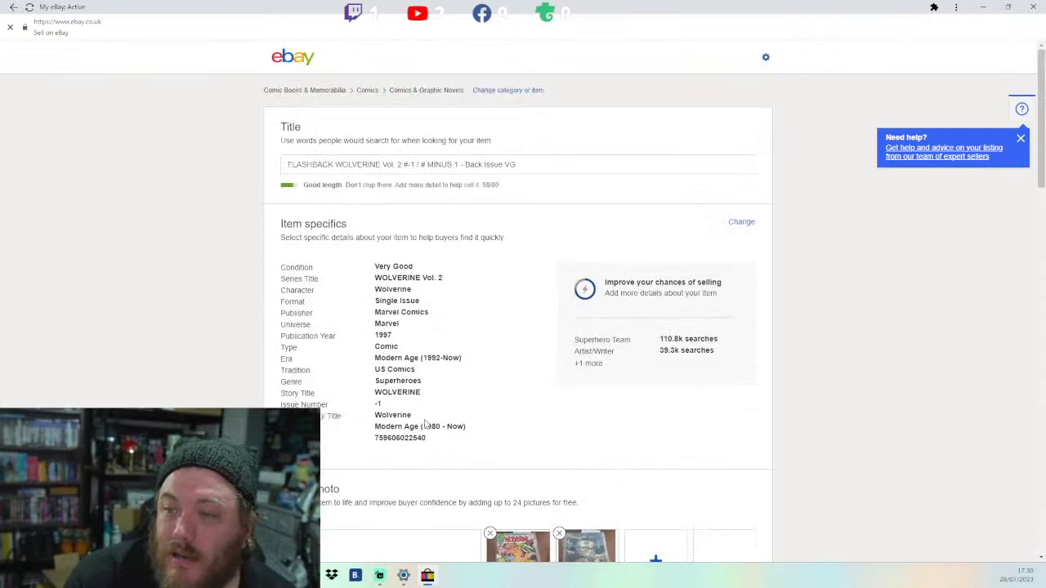
pyautogui.scroll(-18, 424, 424)
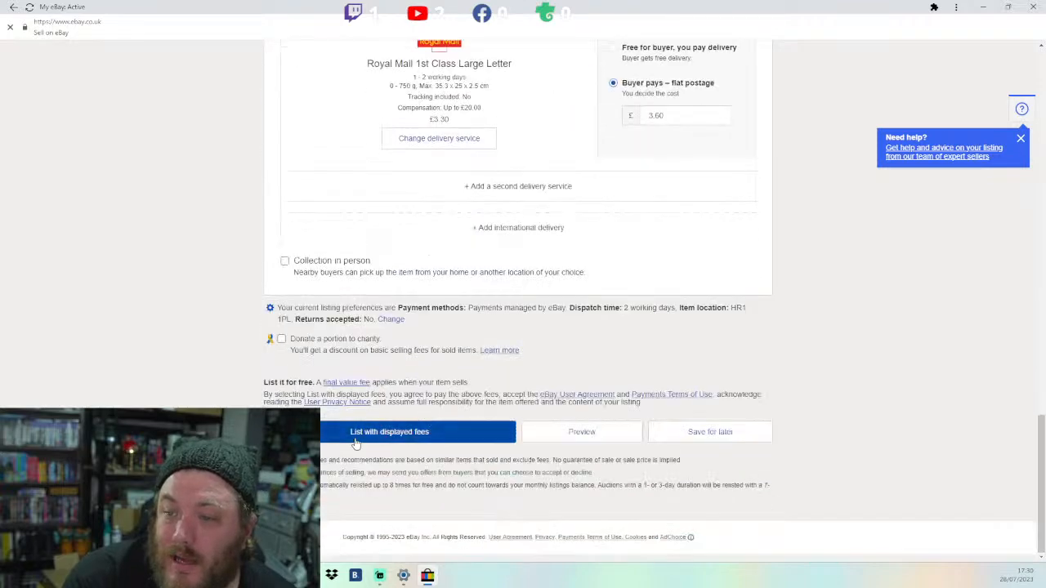
pyautogui.click(356, 437)
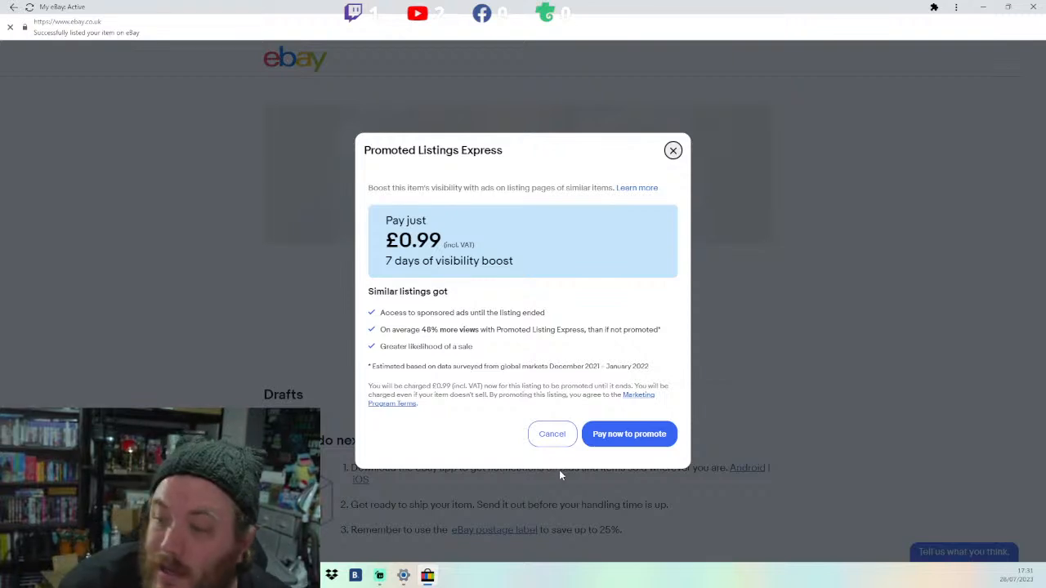
pyautogui.click(549, 438)
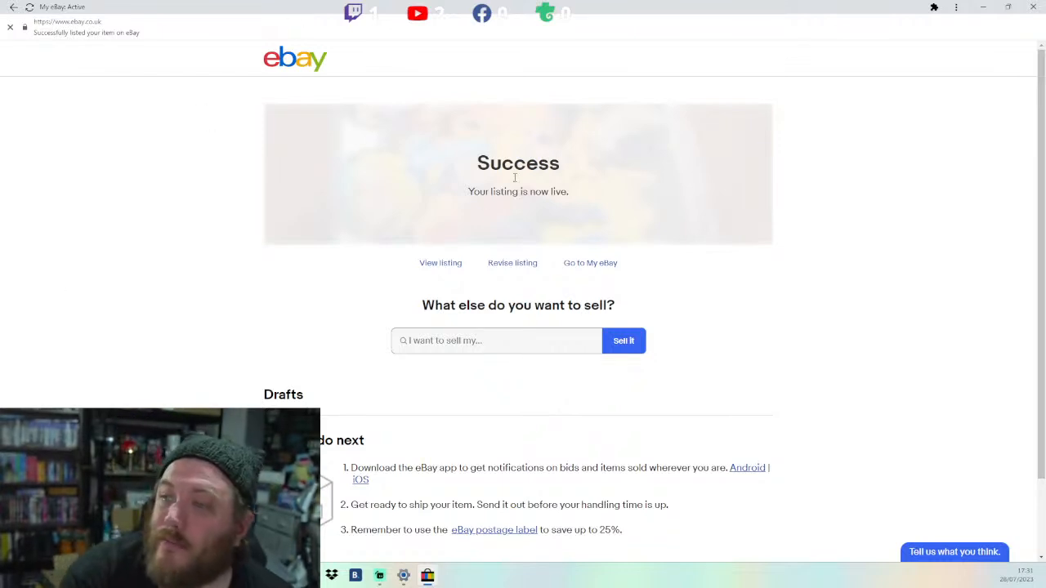
# Step: Open the seller's own public shop page from My eBay and copy its URL, moving the Chrome window out of the way
pyautogui.click(590, 264)
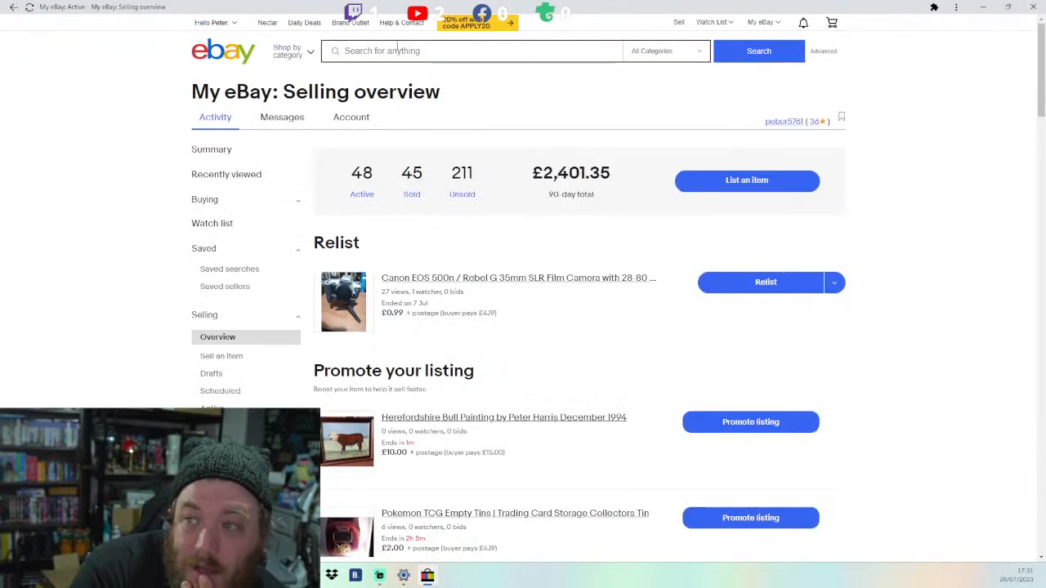
pyautogui.moveTo(210, 24)
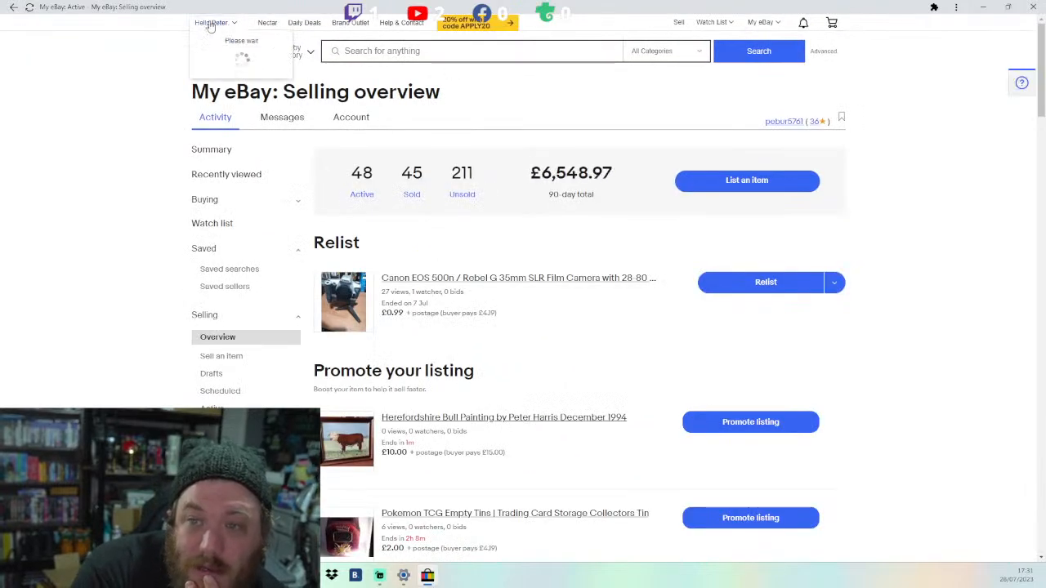
pyautogui.click(247, 51)
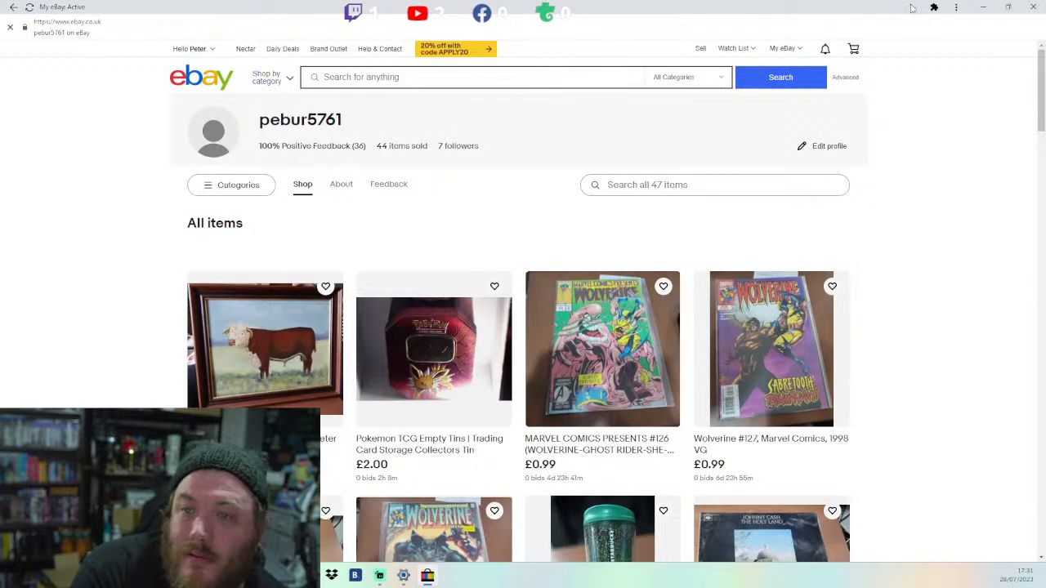
pyautogui.click(956, 7)
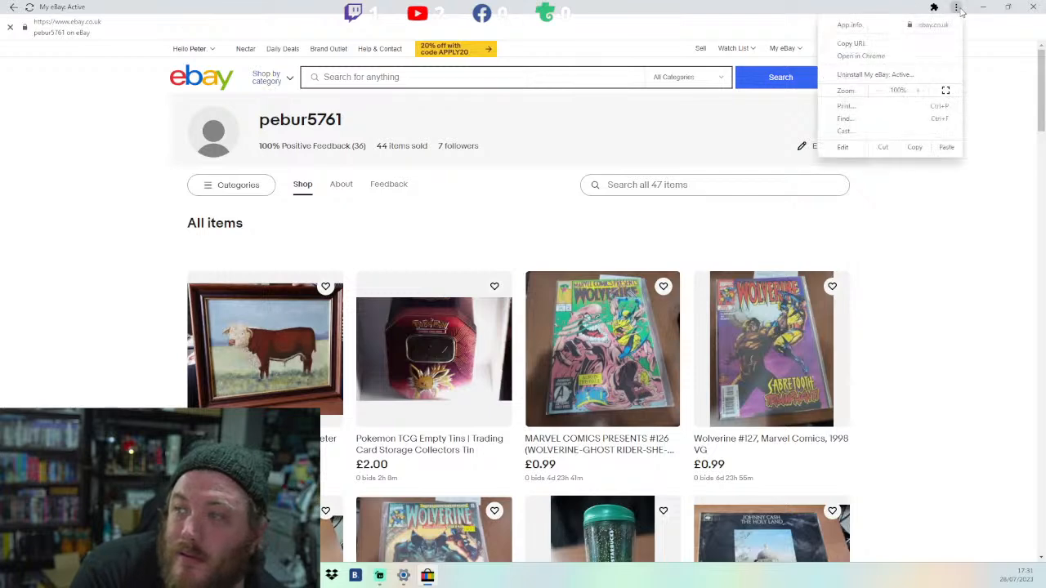
pyautogui.click(874, 43)
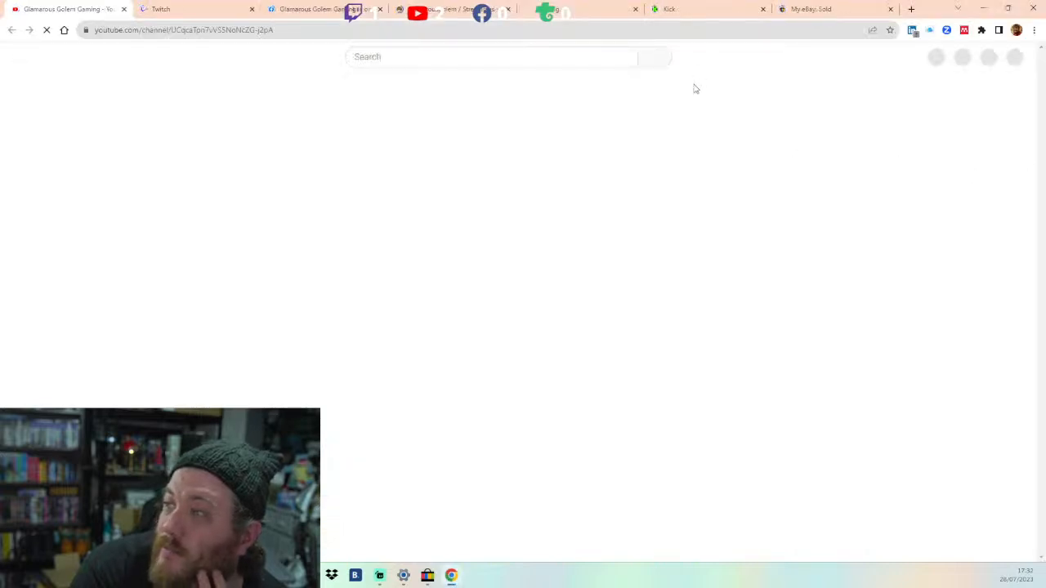
pyautogui.moveTo(916, 6); pyautogui.dragTo(1045, 9)
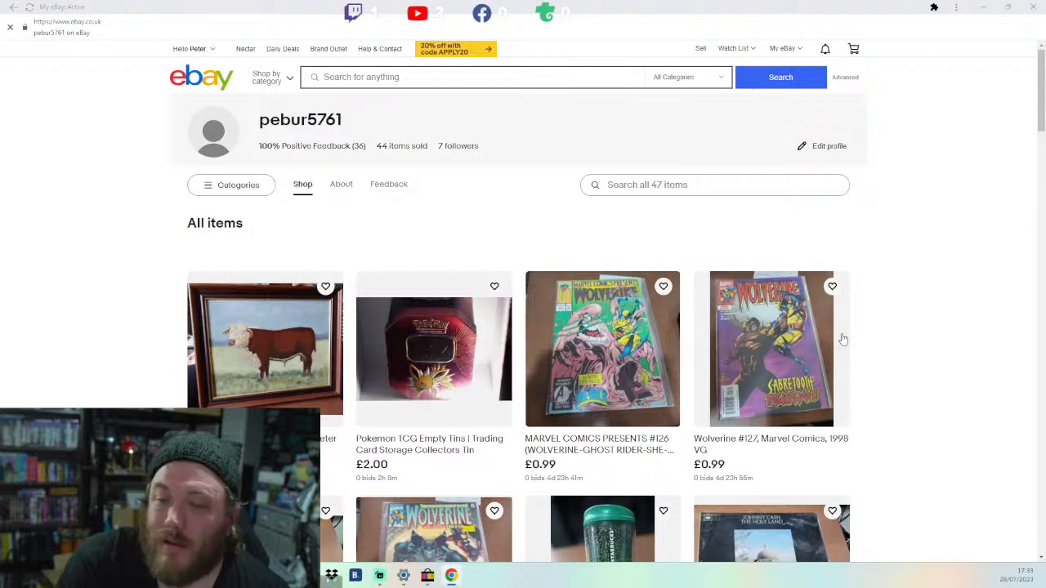
# Step: Look through the seller's active listings on the shop page, examining their titles, prices and bids
pyautogui.scroll(-5, 816, 310)
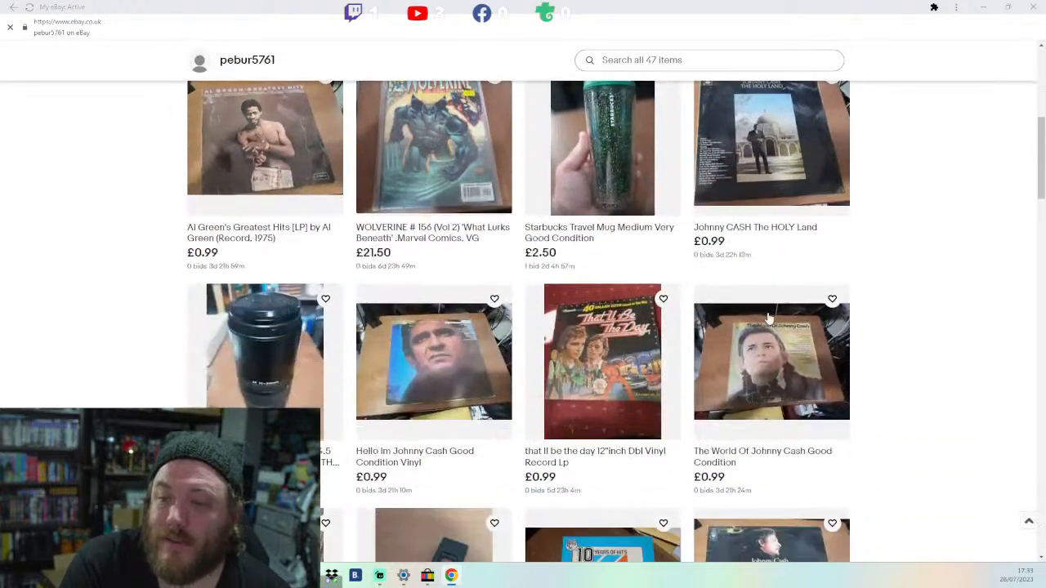
pyautogui.scroll(-3, 768, 317)
pyautogui.scroll(-2, 772, 320)
pyautogui.scroll(-1, 772, 320)
pyautogui.scroll(-1, 772, 320)
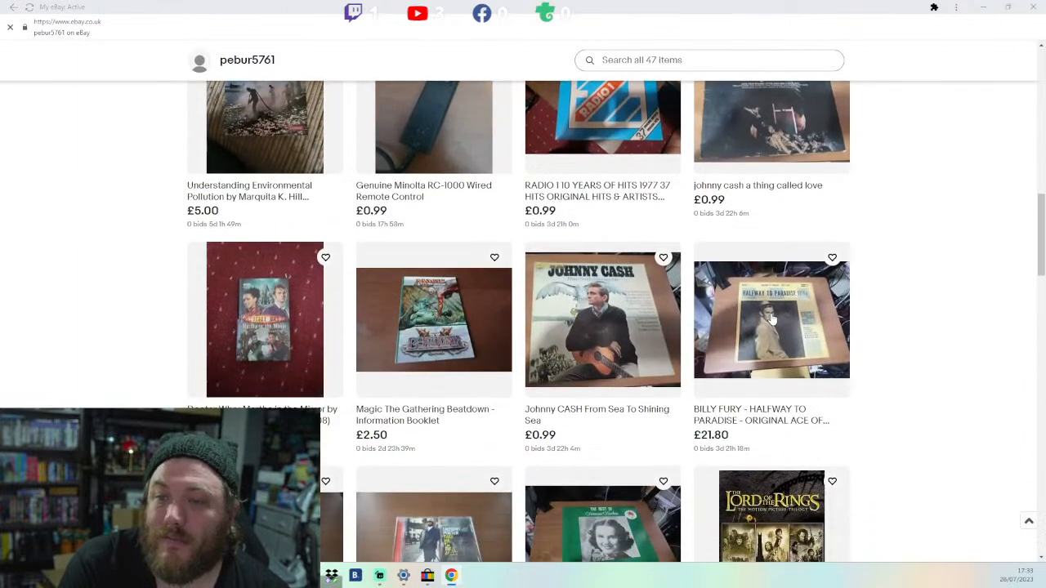
pyautogui.scroll(-1, 772, 320)
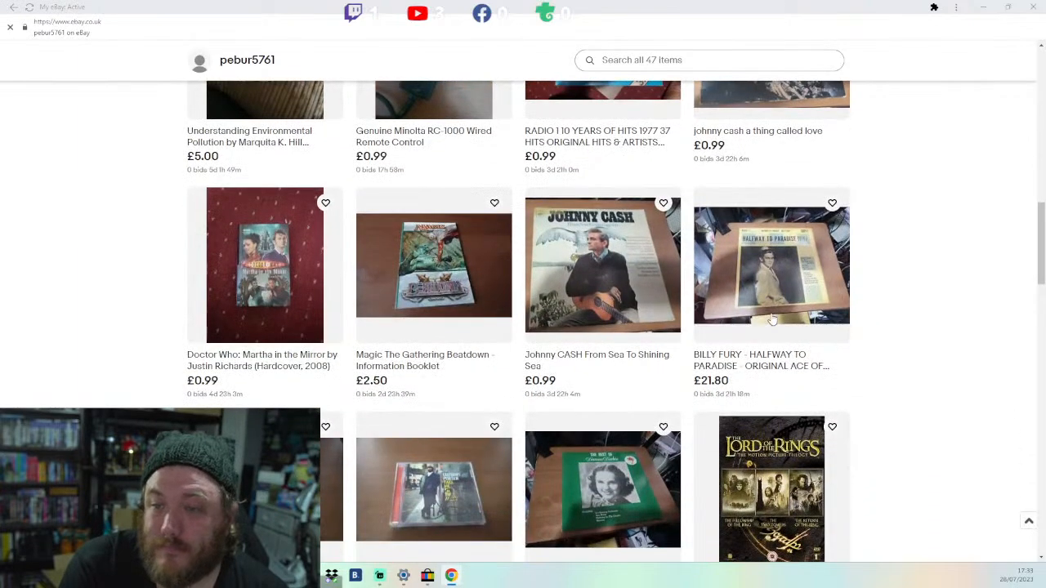
pyautogui.scroll(-3, 772, 320)
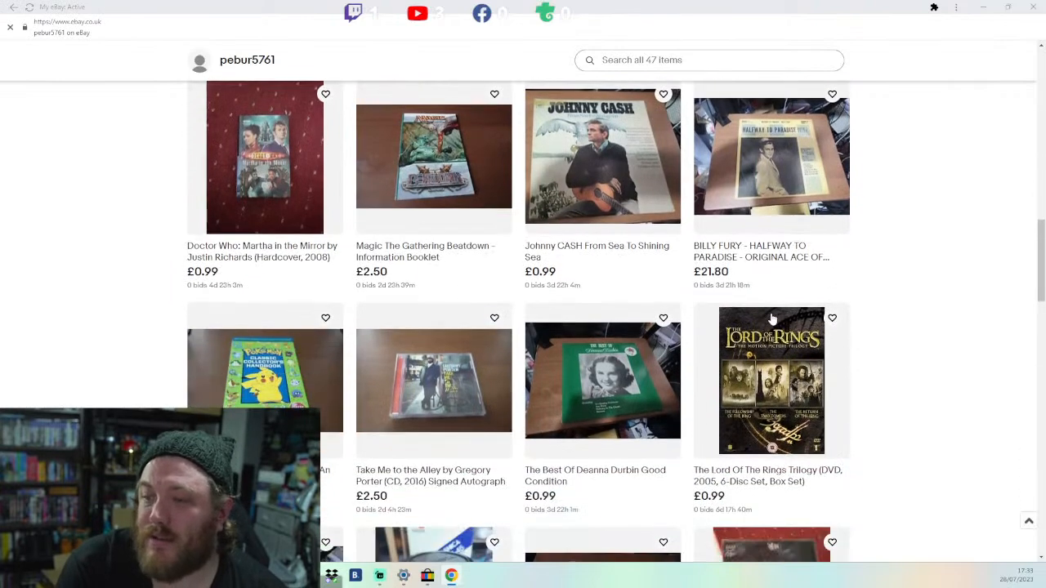
pyautogui.scroll(-4, 964, 344)
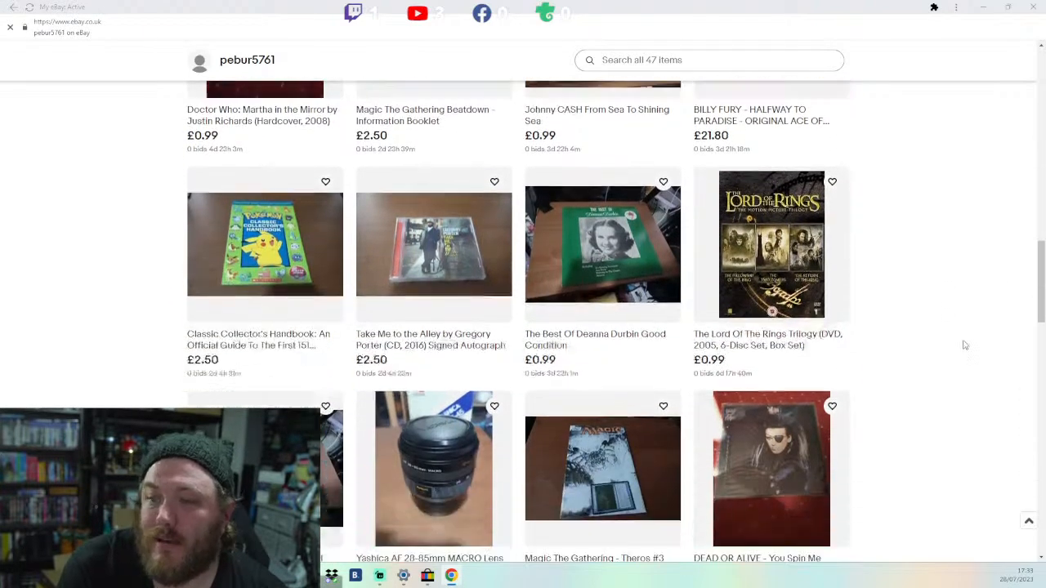
pyautogui.scroll(-1, 964, 345)
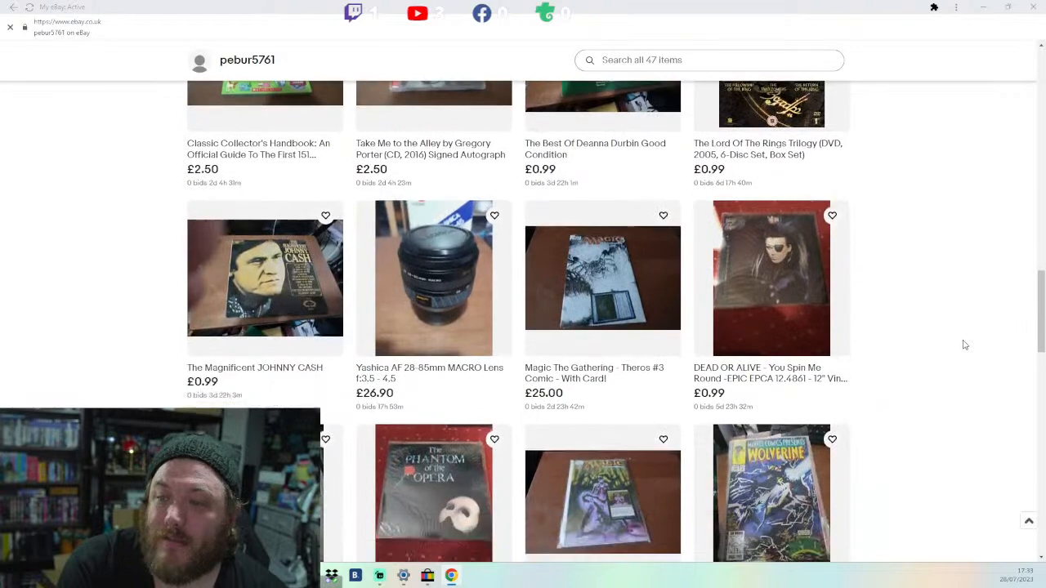
# Step: Examine the remaining items down to the end of the seller's shop page, checking titles, prices and time left
pyautogui.scroll(-3, 964, 345)
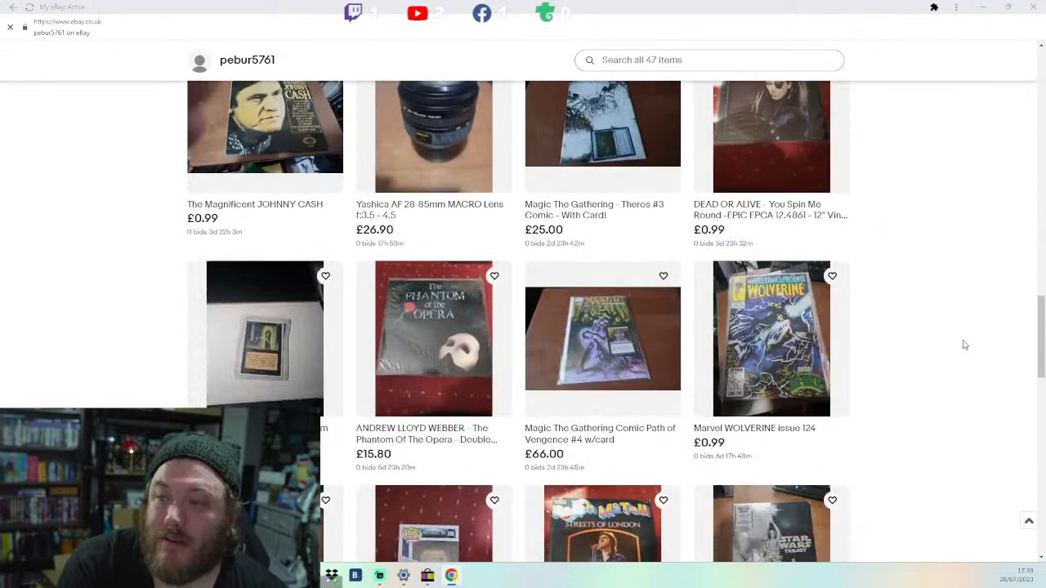
pyautogui.scroll(-3, 964, 345)
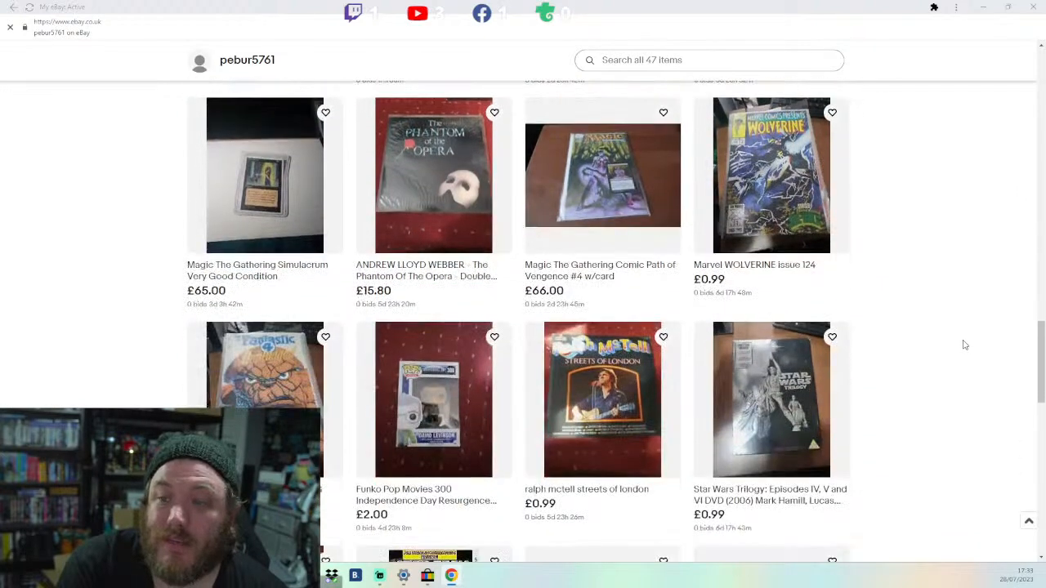
pyautogui.scroll(-3, 964, 344)
pyautogui.scroll(-3, 964, 345)
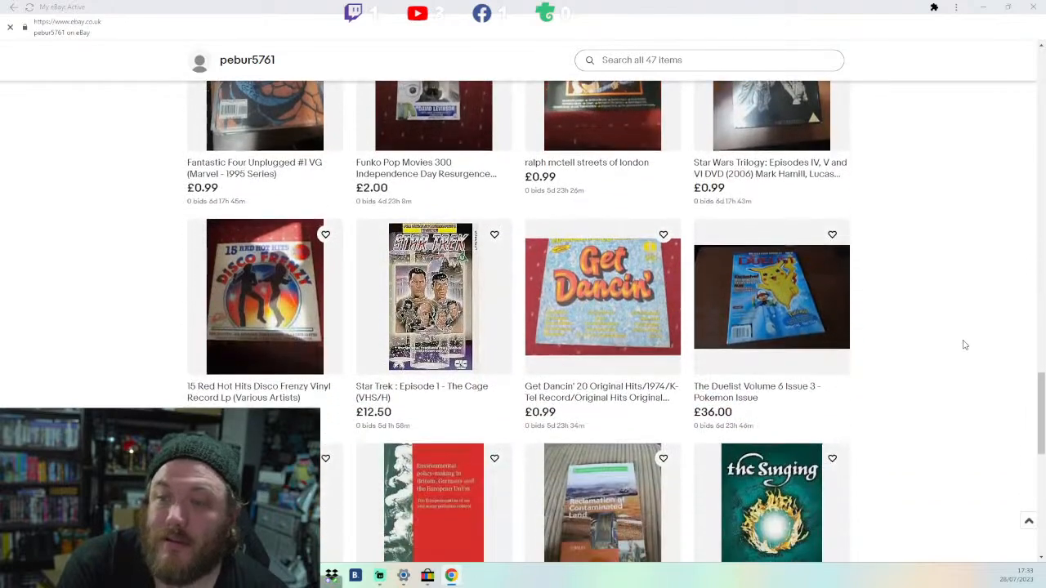
pyautogui.scroll(-8, 964, 344)
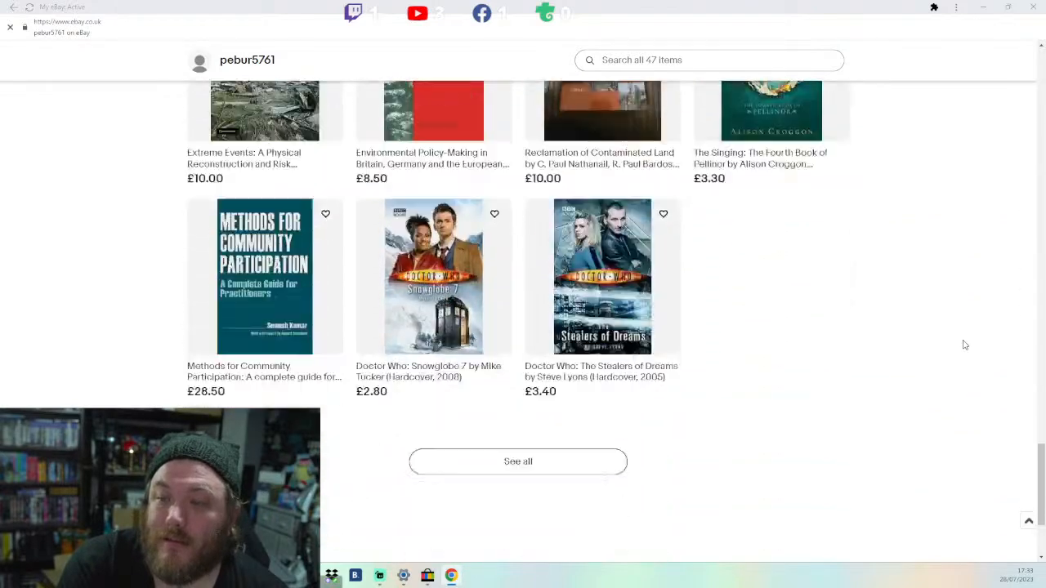
pyautogui.scroll(-3, 964, 345)
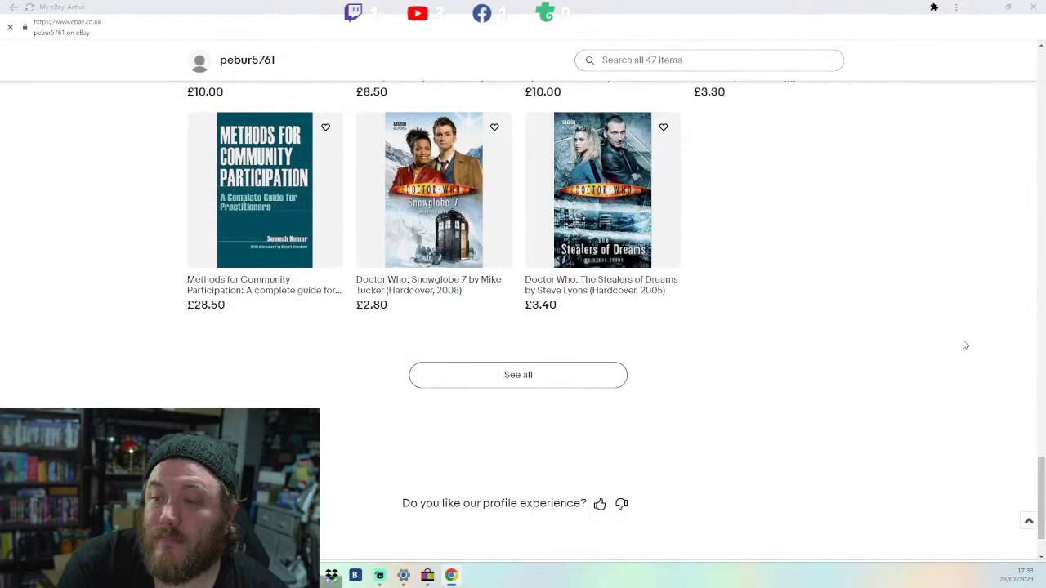
pyautogui.scroll(4, 964, 345)
pyautogui.scroll(-1, 929, 511)
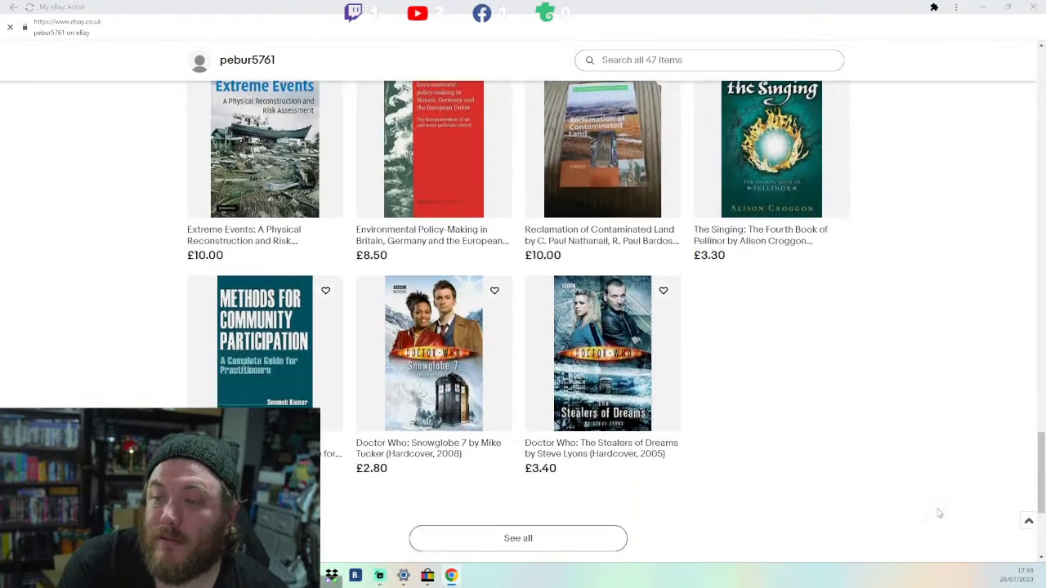
pyautogui.scroll(-3, 512, 509)
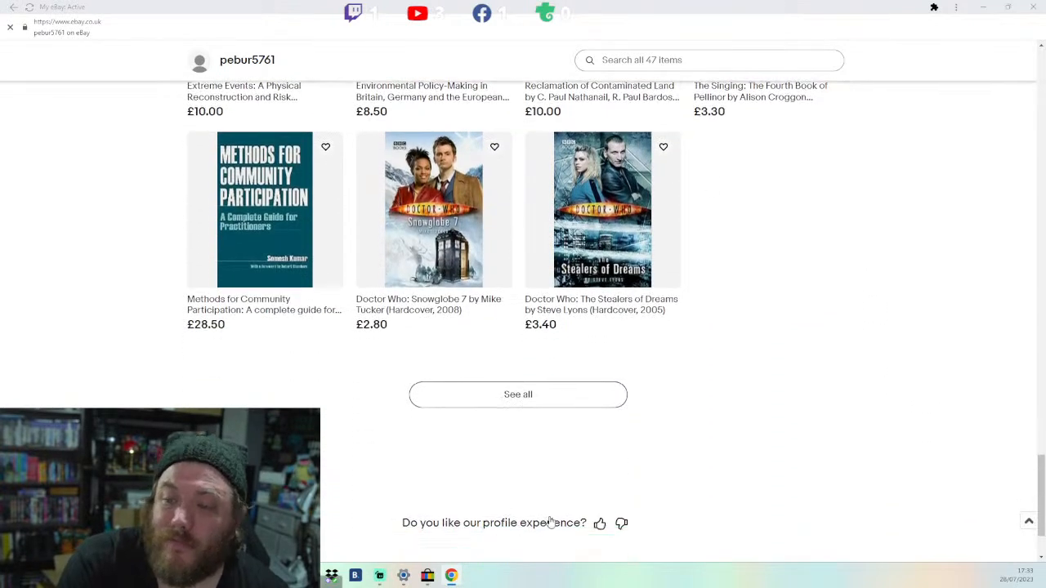
# Step: Show all of the seller's items as a full results list and examine their prices, bids, time left and postage costs
pyautogui.click(555, 381)
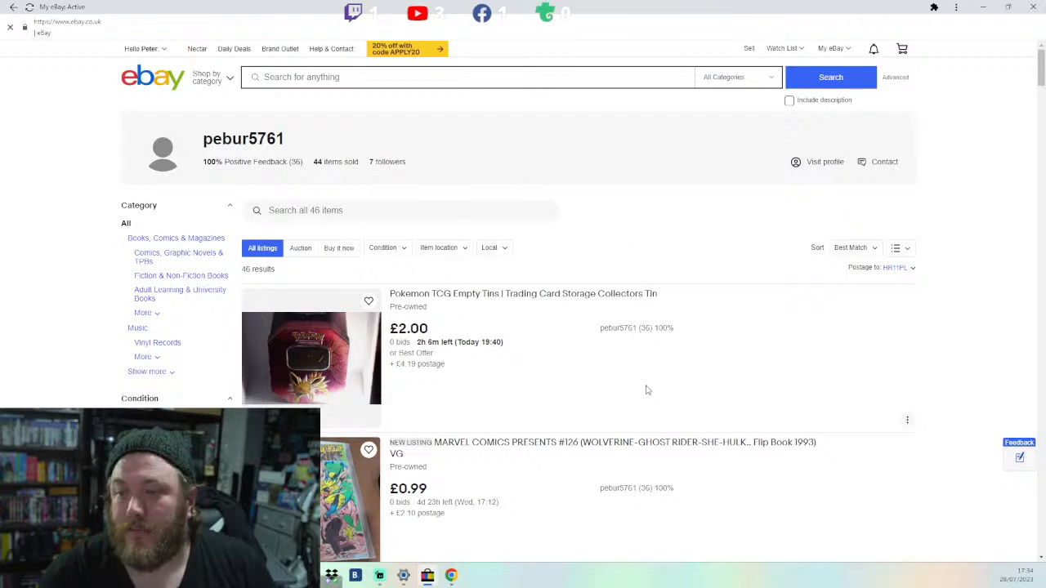
pyautogui.scroll(-5, 645, 390)
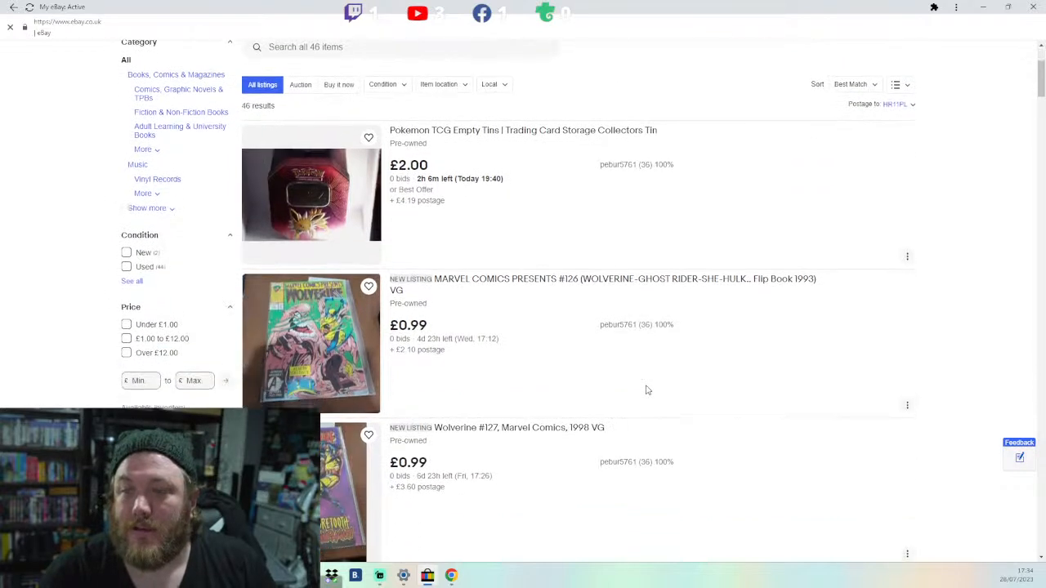
pyautogui.scroll(-16, 645, 390)
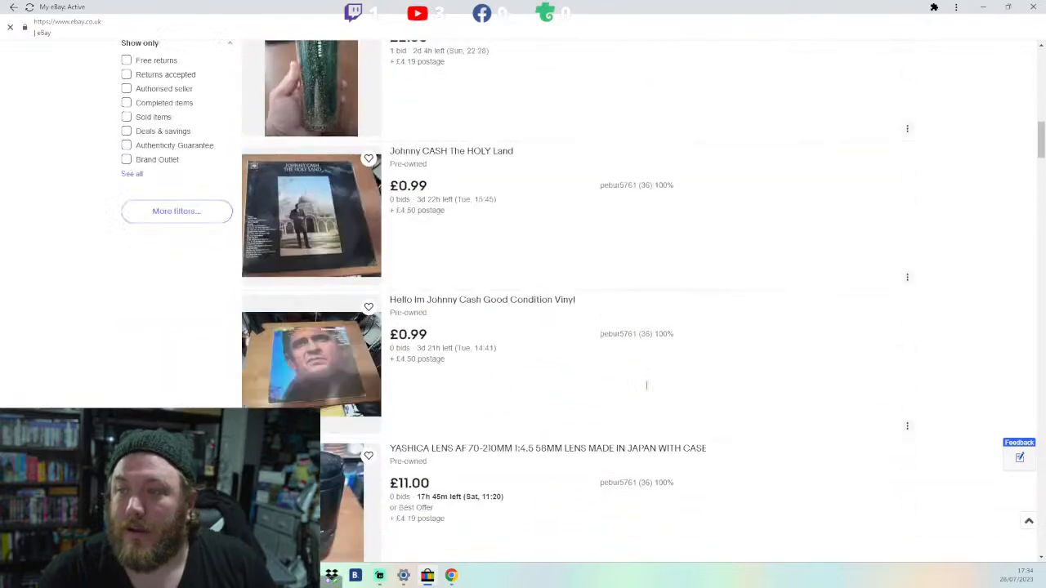
pyautogui.scroll(-20, 648, 390)
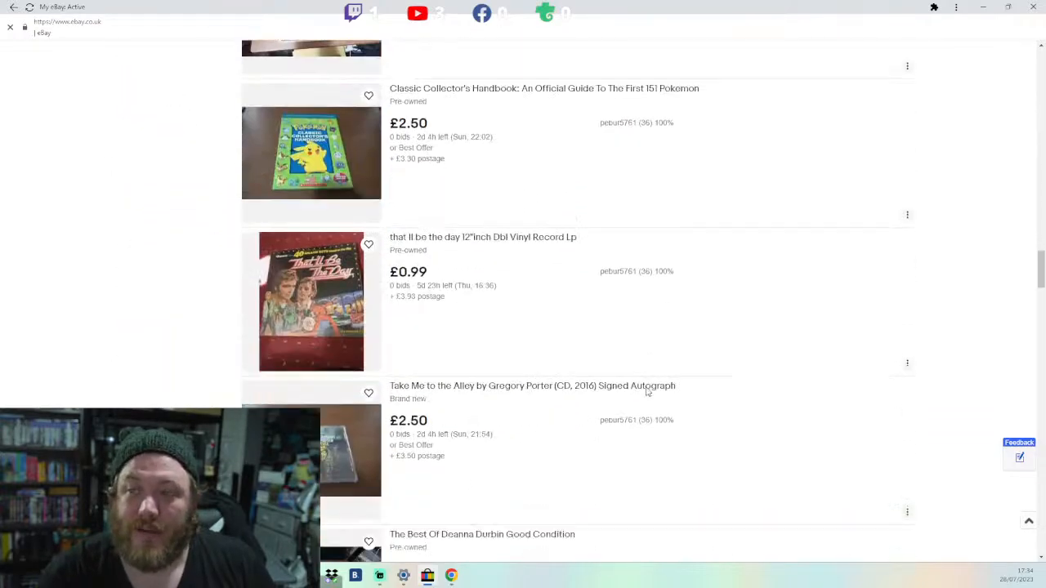
pyautogui.scroll(-20, 648, 389)
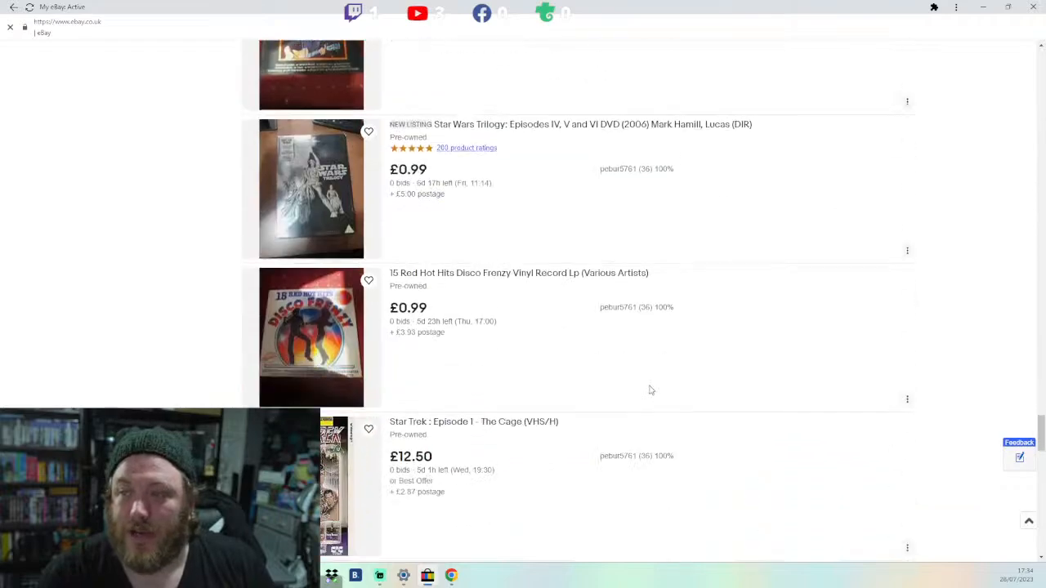
pyautogui.scroll(-9, 652, 389)
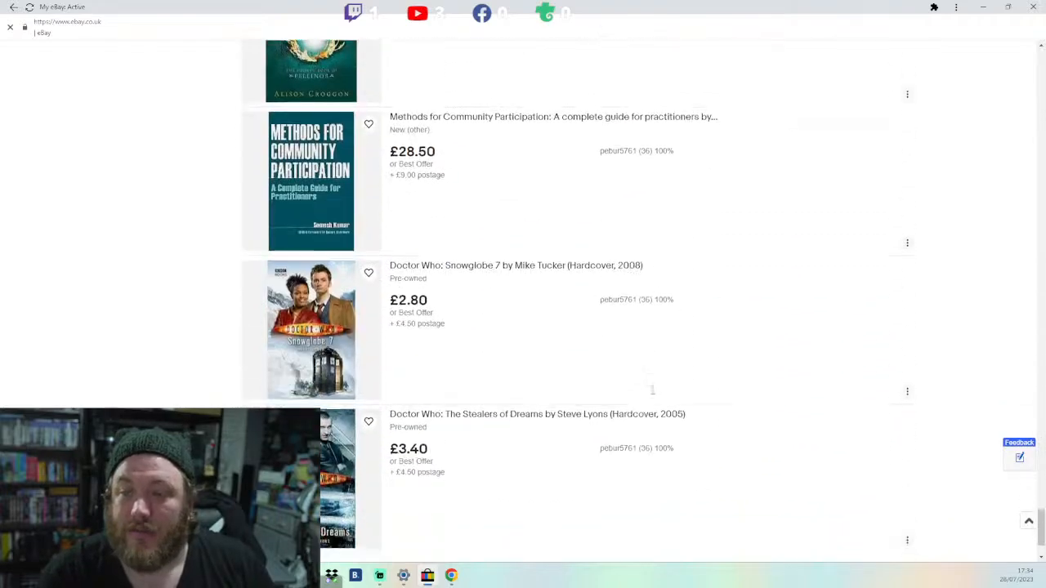
pyautogui.scroll(4, 651, 393)
pyautogui.scroll(12, 652, 394)
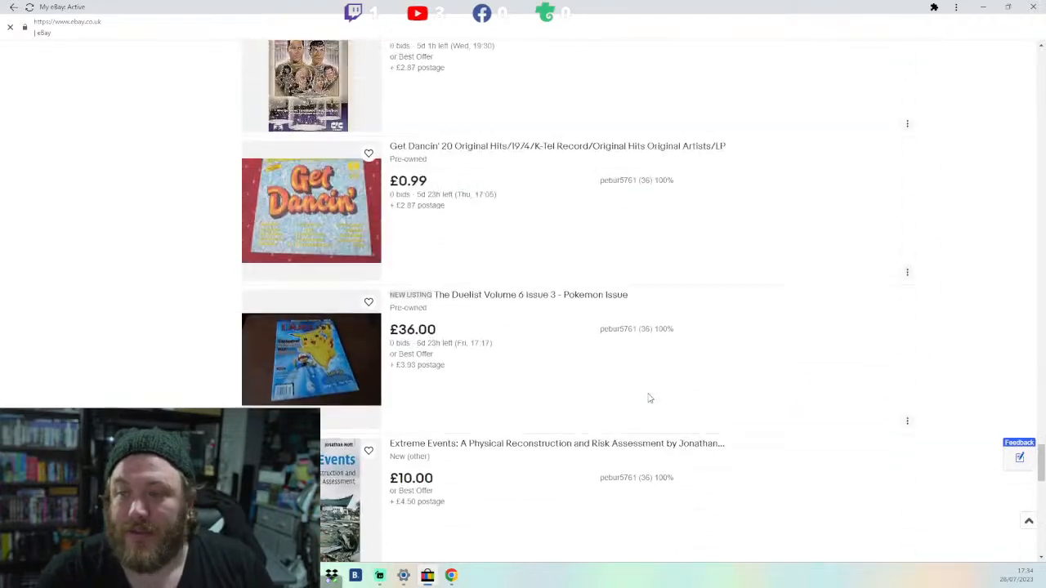
pyautogui.scroll(4, 605, 441)
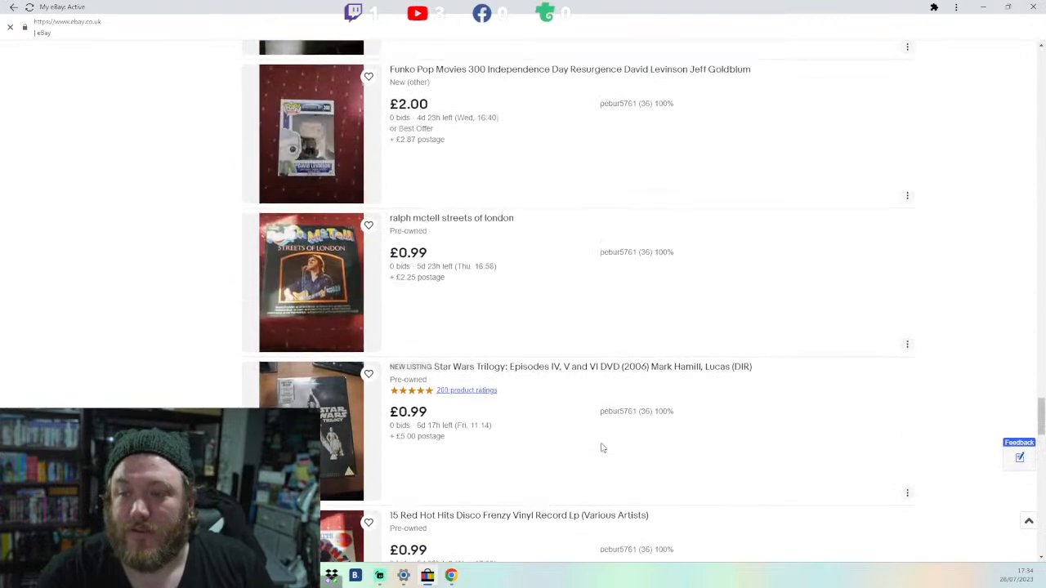
pyautogui.scroll(1, 602, 447)
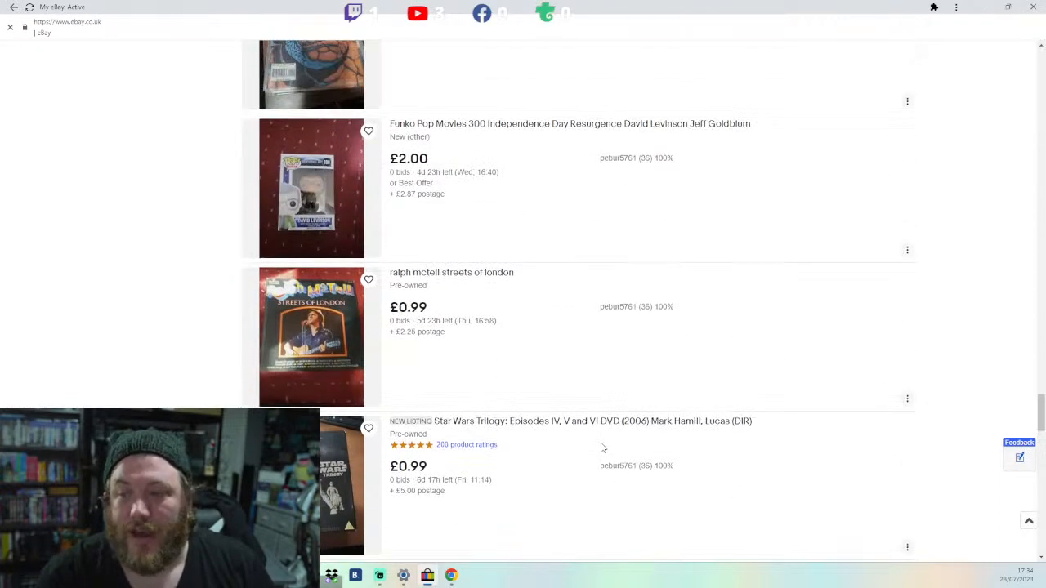
pyautogui.scroll(1, 602, 447)
pyautogui.scroll(8, 602, 448)
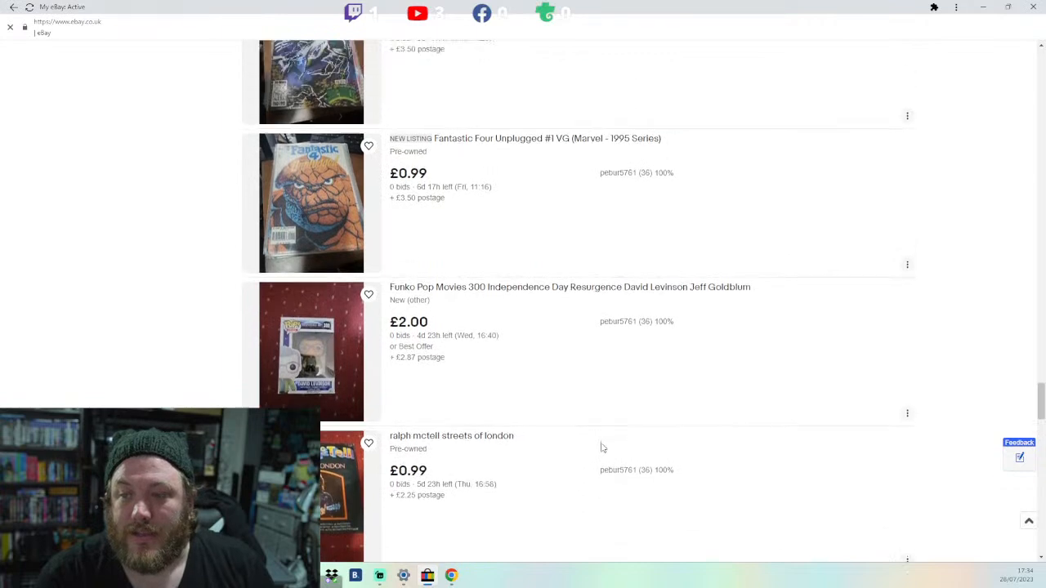
pyautogui.scroll(12, 602, 447)
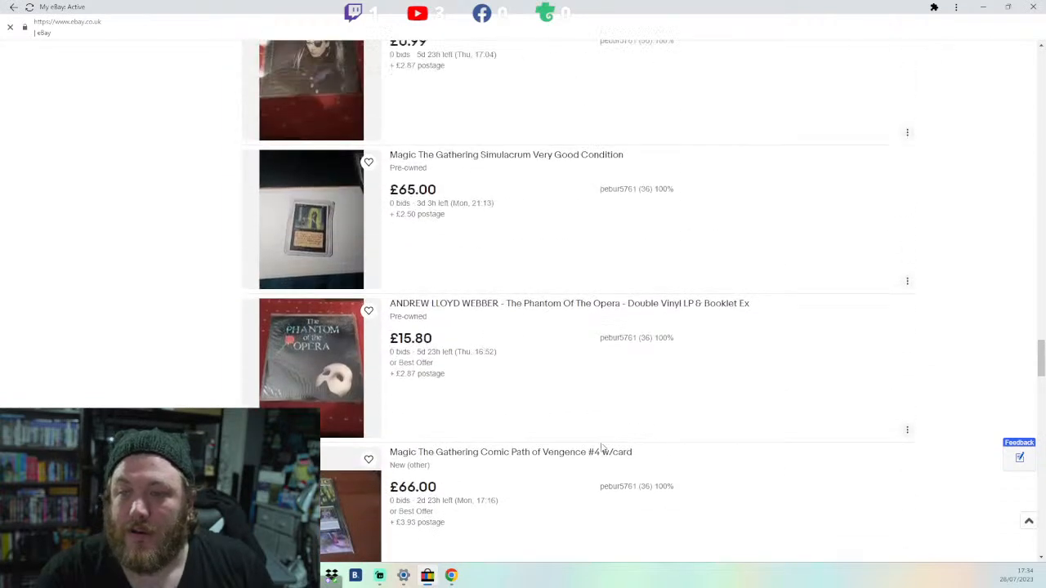
pyautogui.scroll(12, 602, 448)
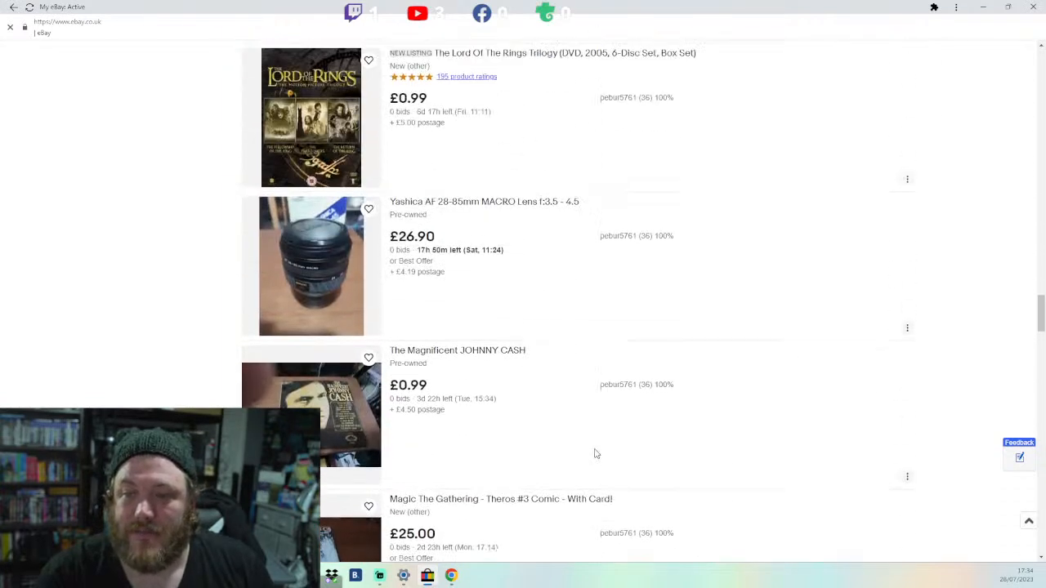
pyautogui.scroll(16, 596, 454)
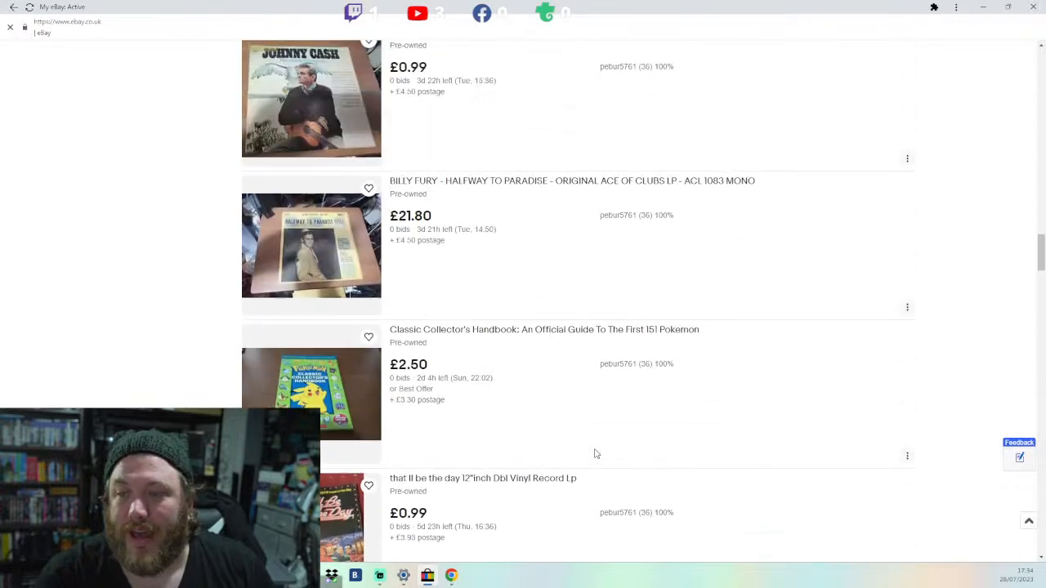
pyautogui.scroll(9, 589, 465)
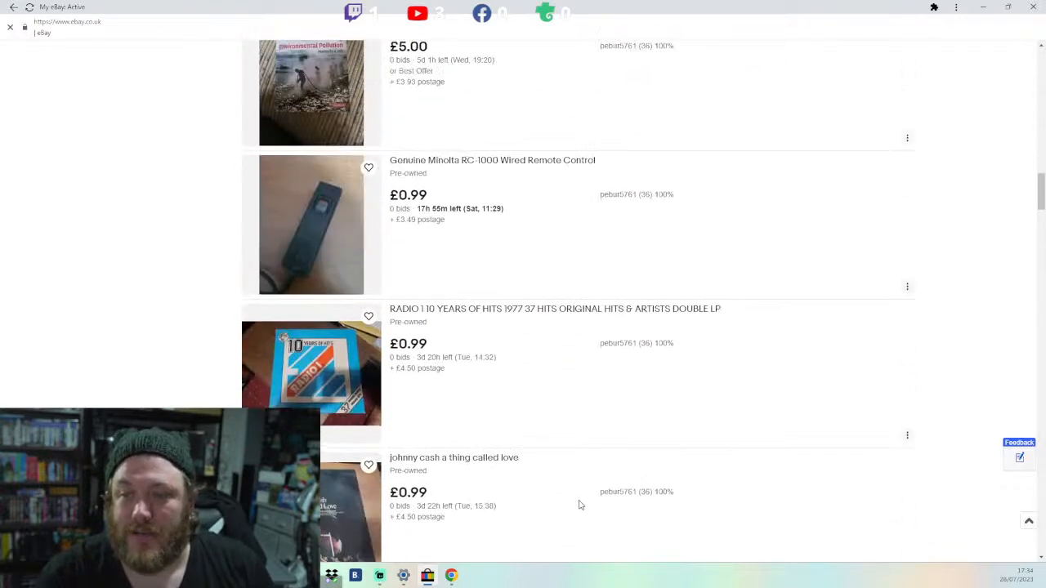
pyautogui.scroll(-5, 605, 490)
pyautogui.scroll(10, 563, 418)
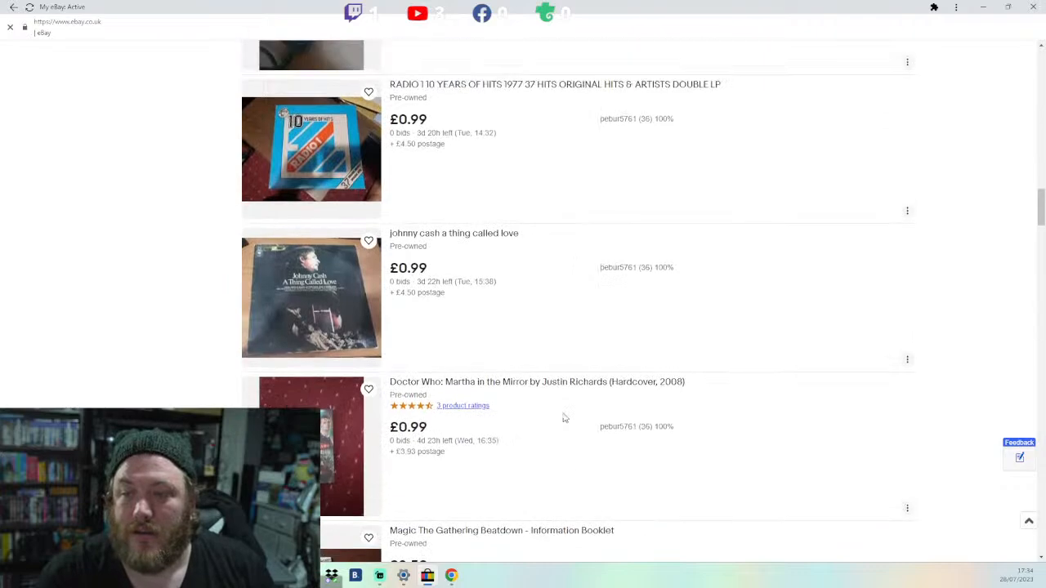
pyautogui.scroll(20, 562, 417)
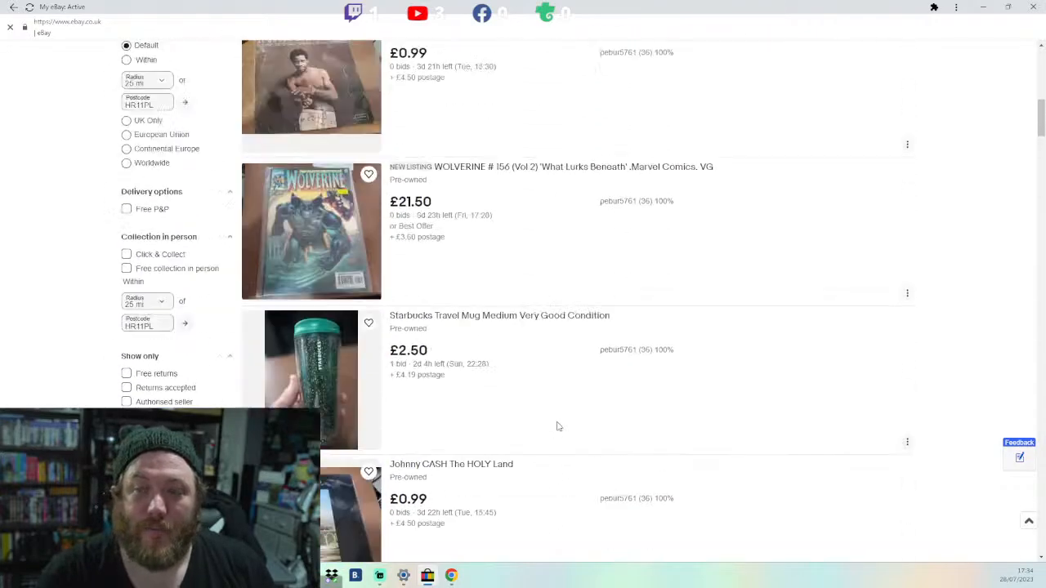
pyautogui.scroll(3, 558, 426)
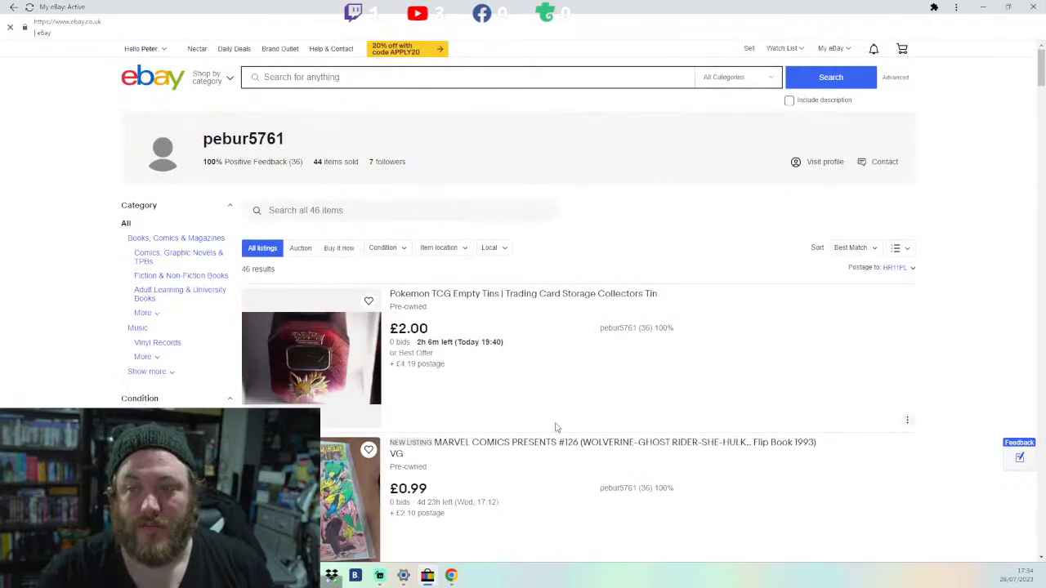
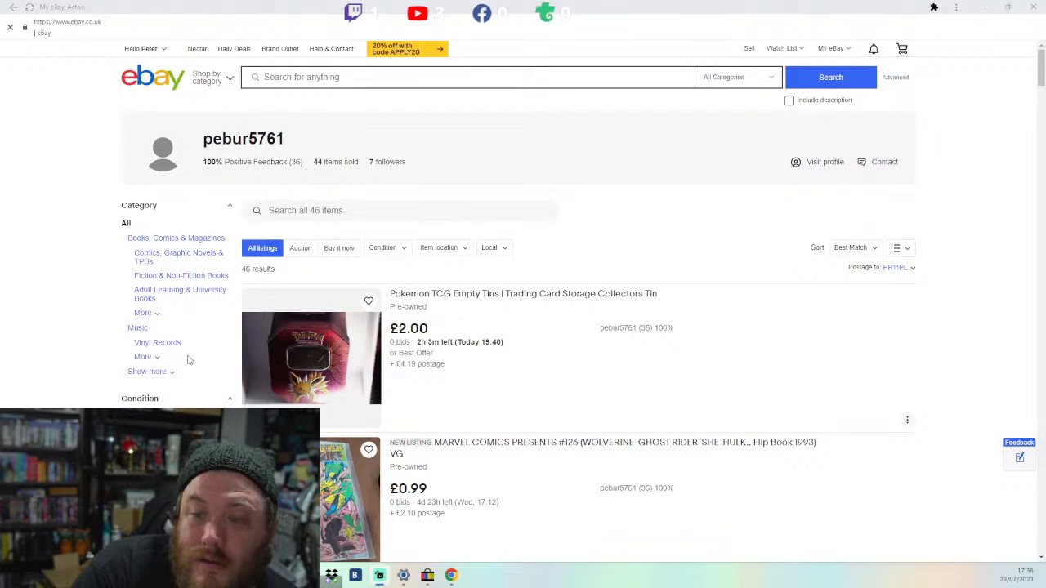
# Step: Go to the selling page and open the saved Marvel Wolverine Comics draft
pyautogui.moveTo(828, 50)
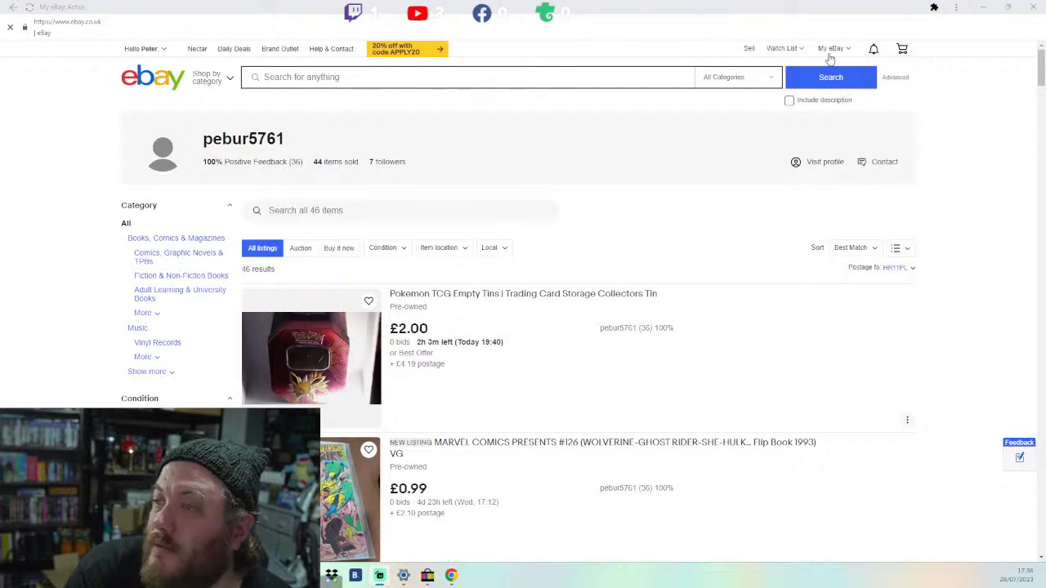
pyautogui.click(748, 48)
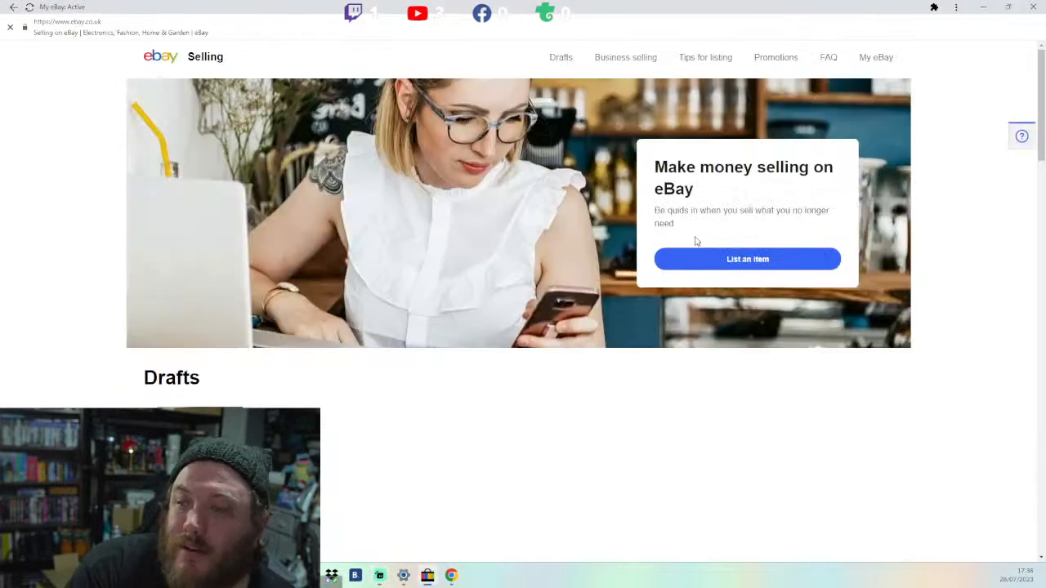
pyautogui.scroll(-1, 347, 370)
pyautogui.scroll(-1, 346, 370)
pyautogui.click(196, 355)
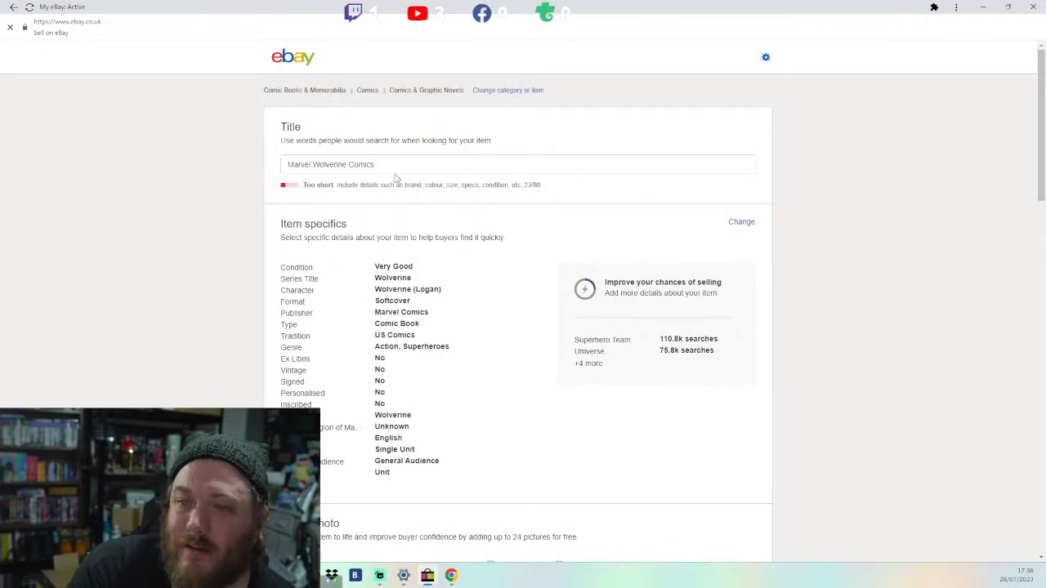
# Step: Complete the draft's title as "Marvel Wolverine Comics #157 VG"
pyautogui.click(397, 167)
pyautogui.write('#157')
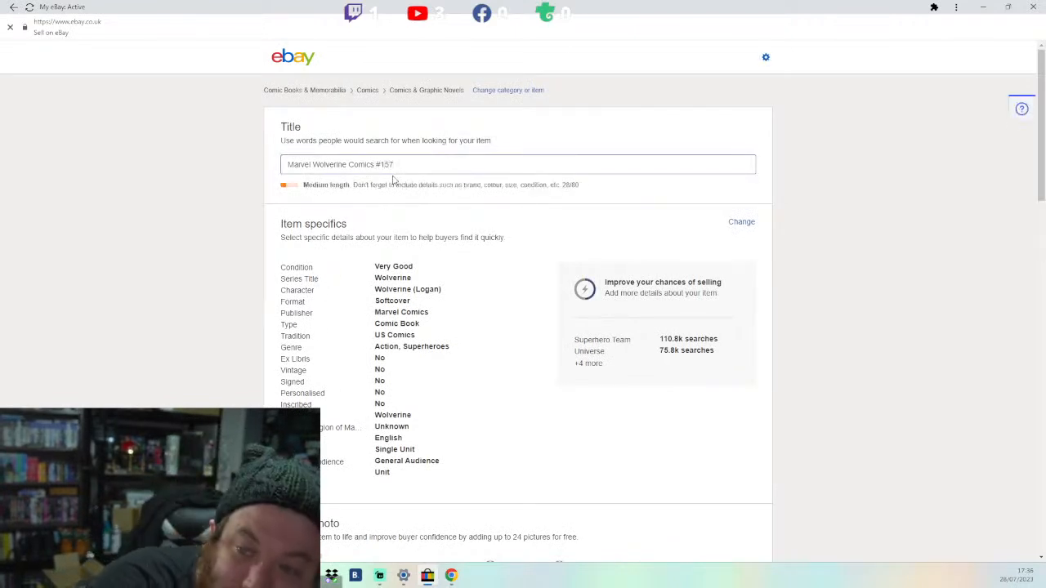
pyautogui.write(' VG')
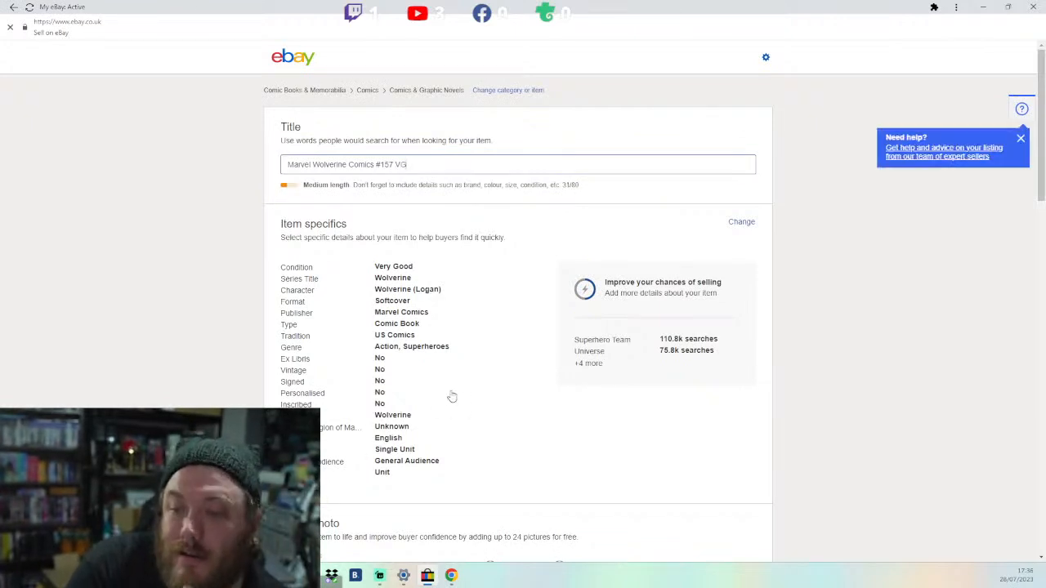
# Step: Crop the listing's main photo tightly around the Wolverine comic's front cover
pyautogui.scroll(-2, 450, 397)
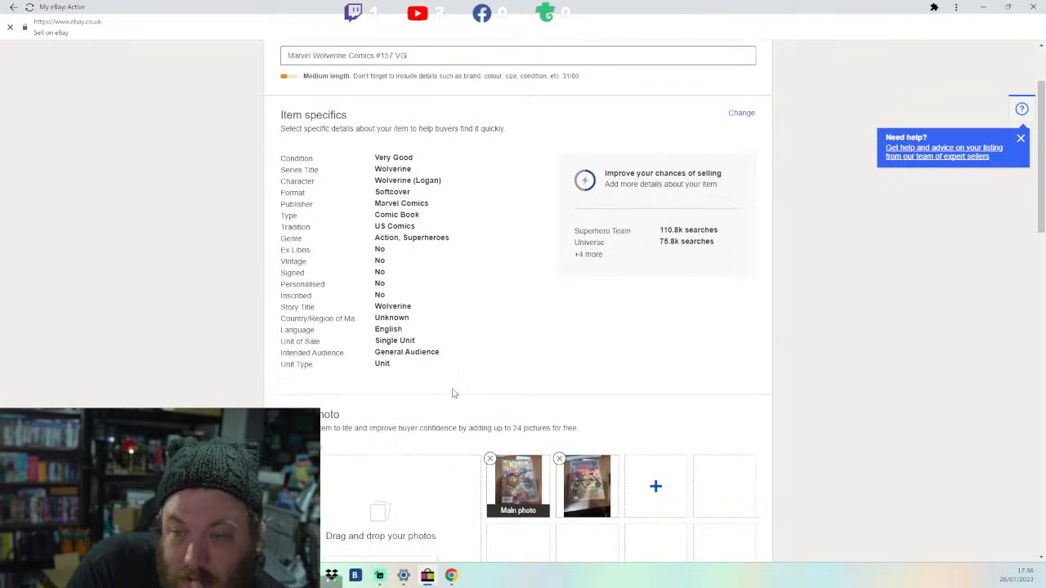
pyautogui.scroll(-3, 453, 393)
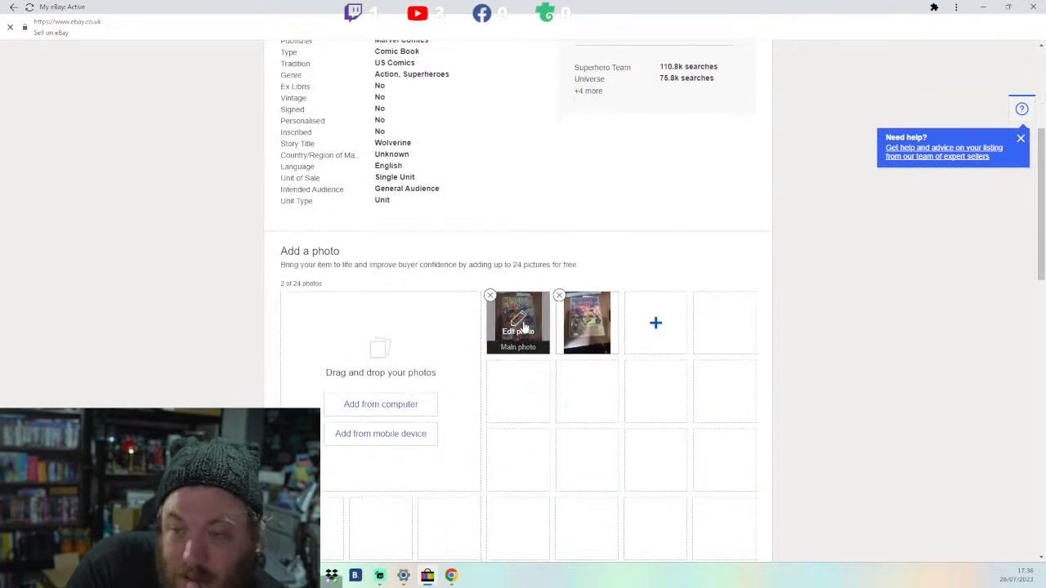
pyautogui.click(524, 327)
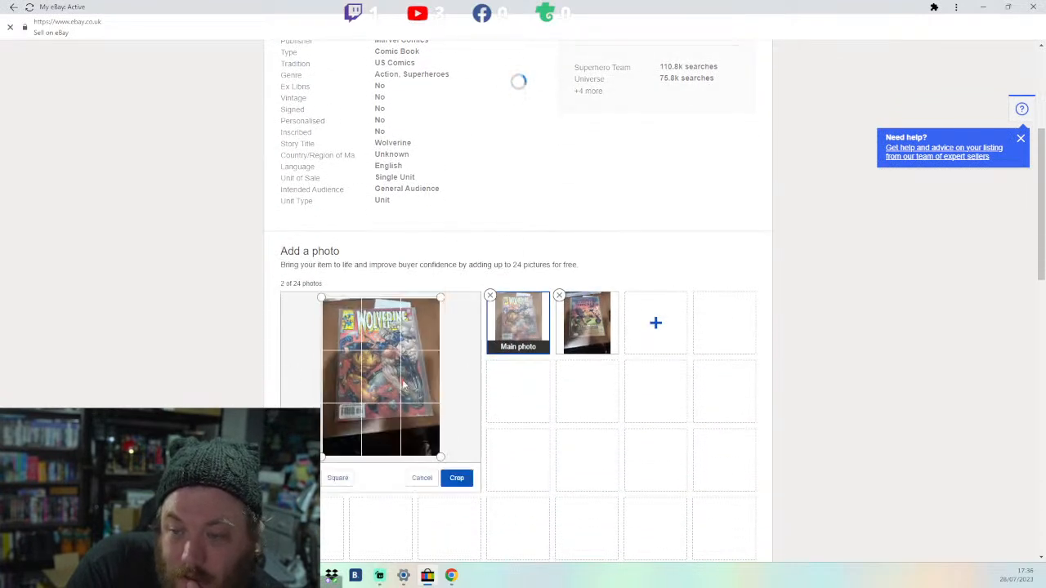
pyautogui.moveTo(440, 455); pyautogui.dragTo(441, 426)
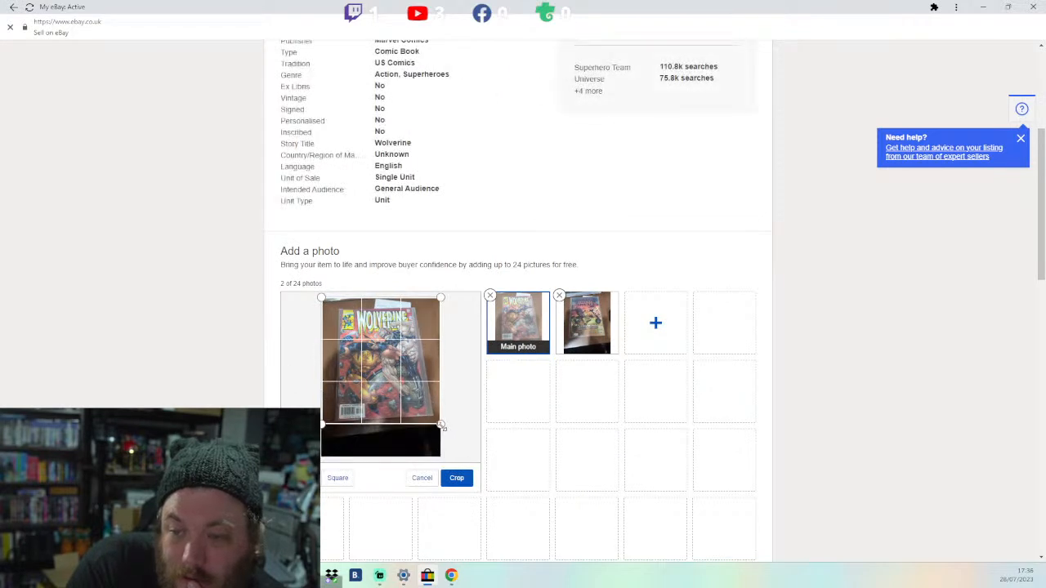
pyautogui.moveTo(440, 298); pyautogui.dragTo(433, 304)
pyautogui.moveTo(323, 422); pyautogui.dragTo(331, 421)
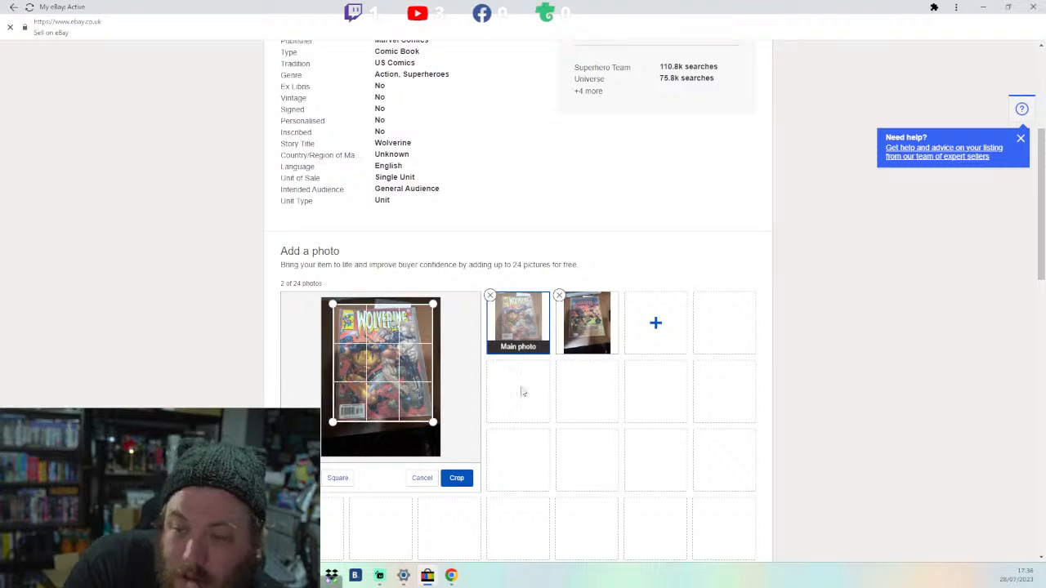
pyautogui.click(459, 480)
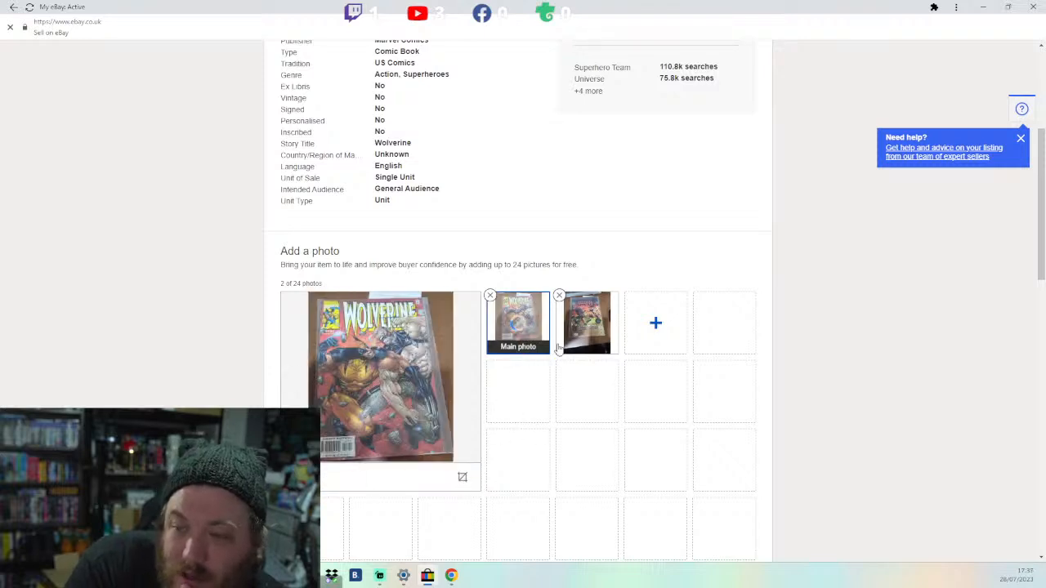
# Step: Crop the second listing photo to the comic's back cover, trimming the surrounding background
pyautogui.click(586, 333)
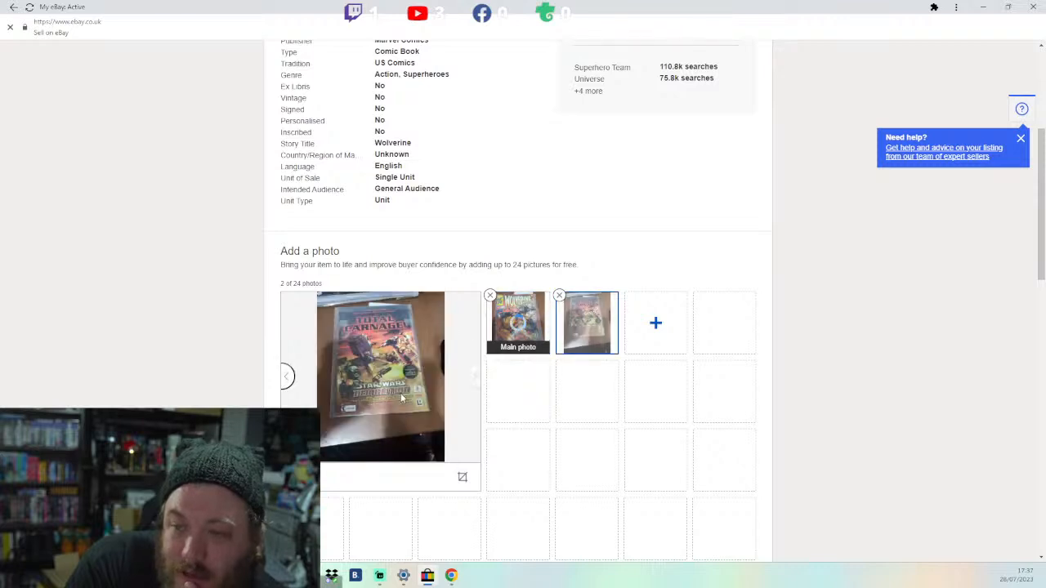
pyautogui.click(462, 477)
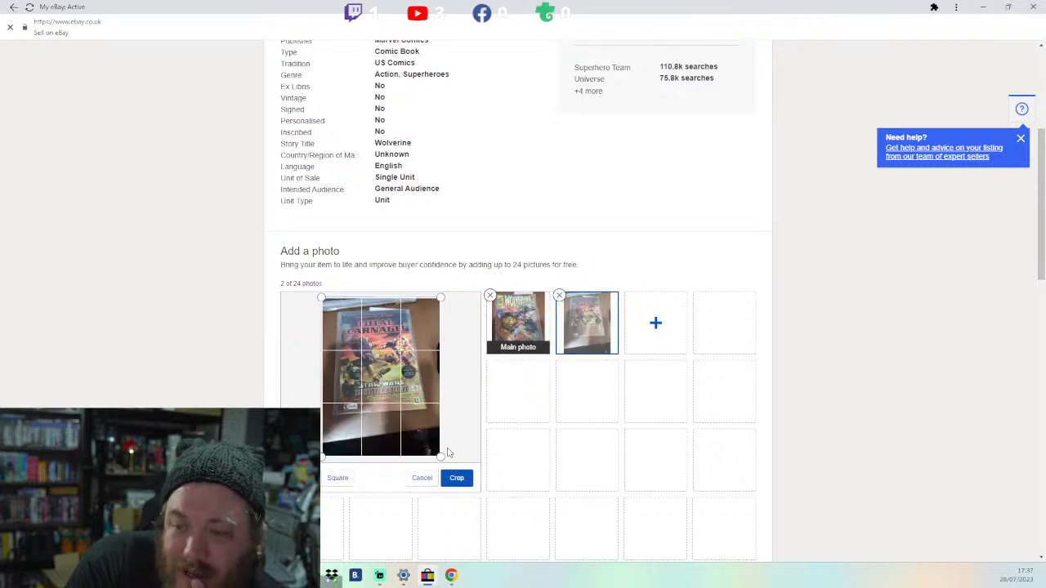
pyautogui.moveTo(441, 456); pyautogui.dragTo(432, 416)
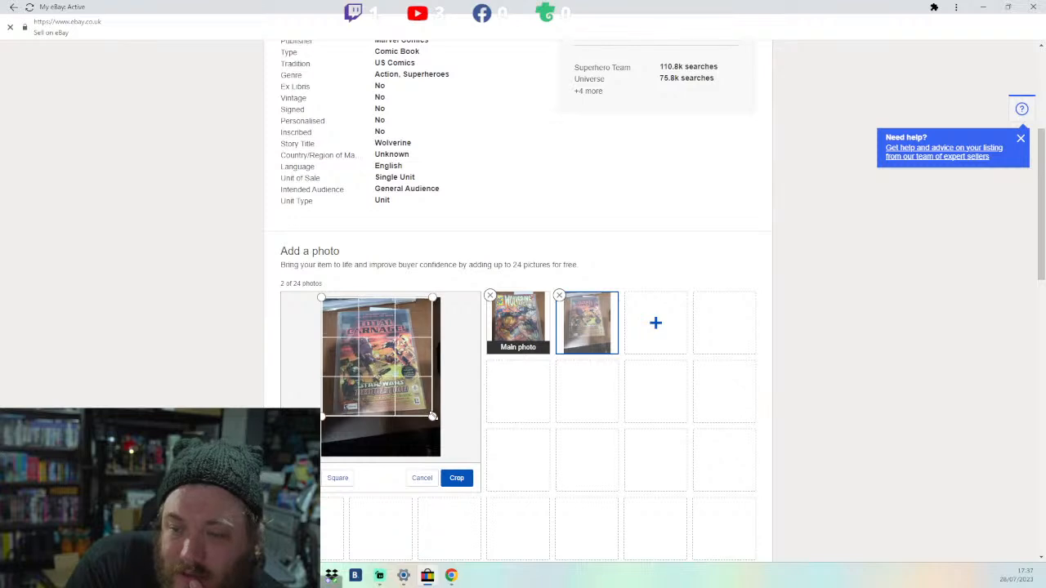
pyautogui.moveTo(432, 296); pyautogui.dragTo(429, 306)
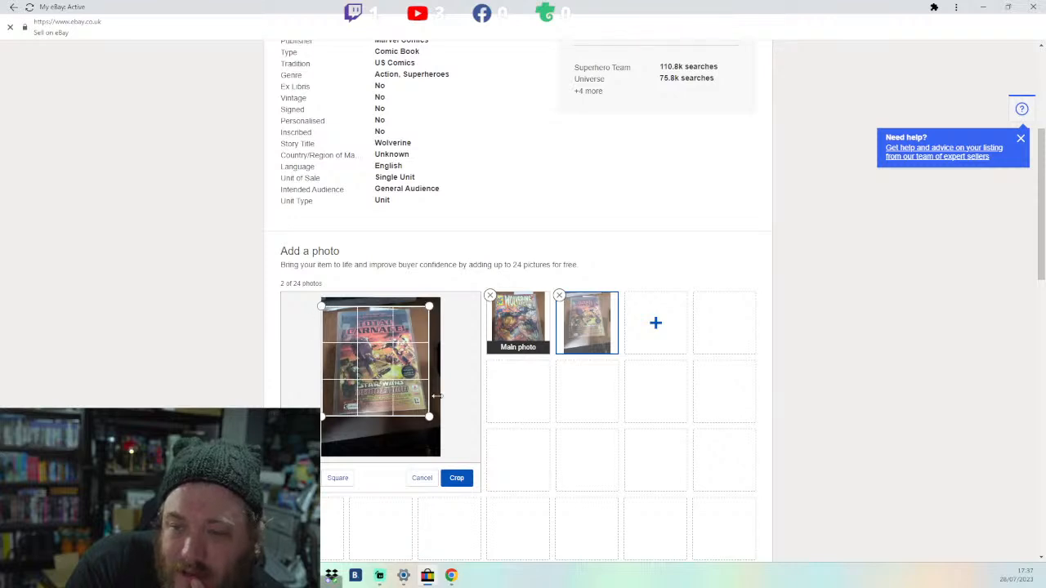
pyautogui.click(459, 477)
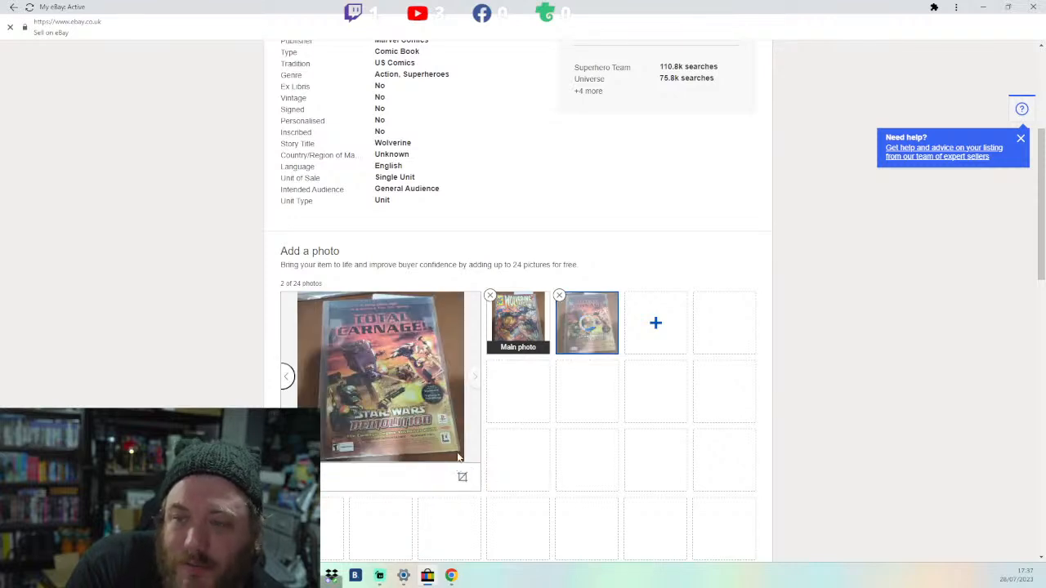
# Step: Enter the item description "Very Good Condition, In Dust Sleeve"
pyautogui.scroll(-6, 215, 400)
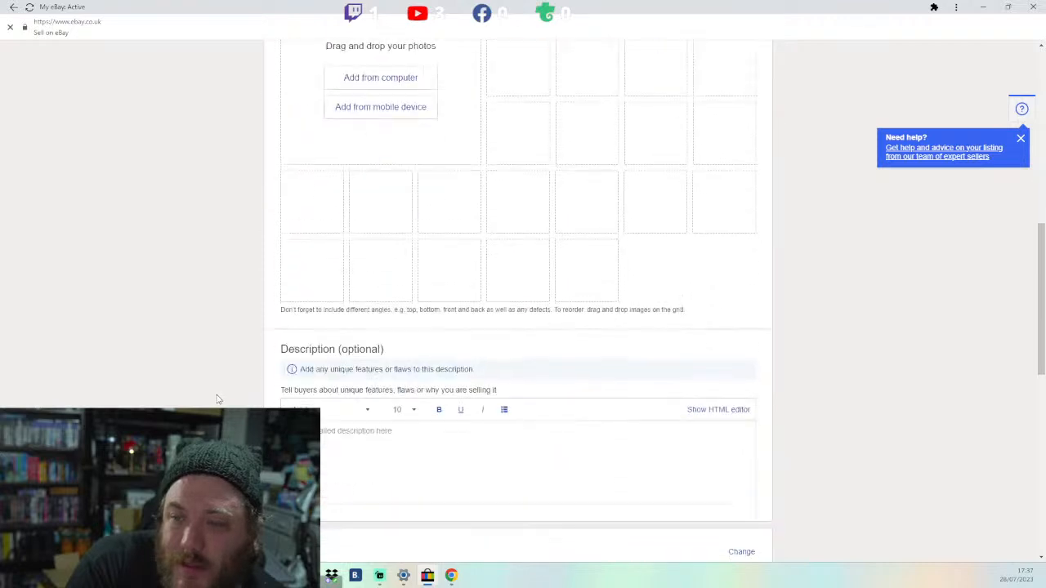
pyautogui.click(474, 267)
pyautogui.write('Very Good ')
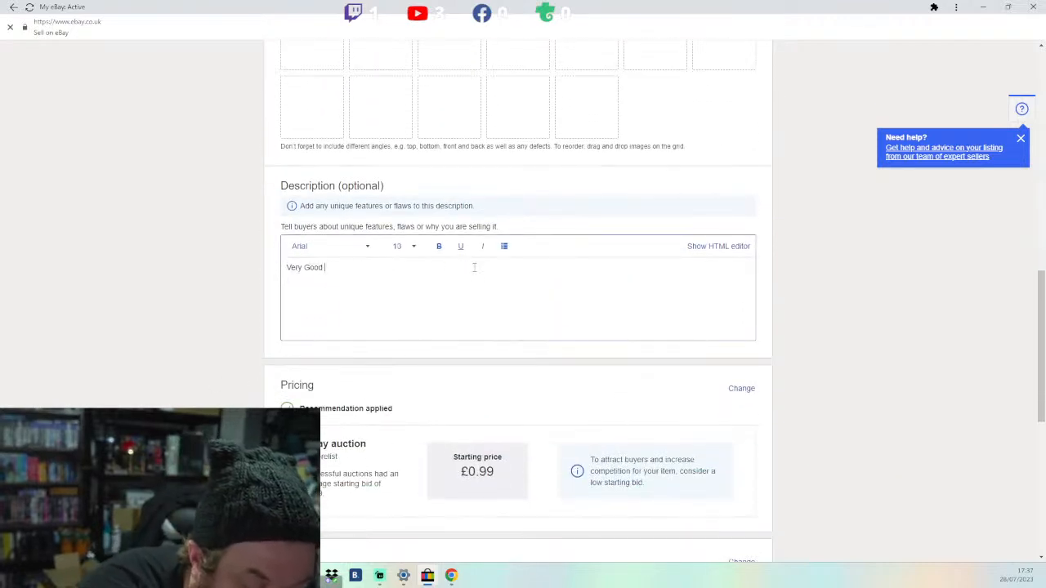
pyautogui.write('Condition')
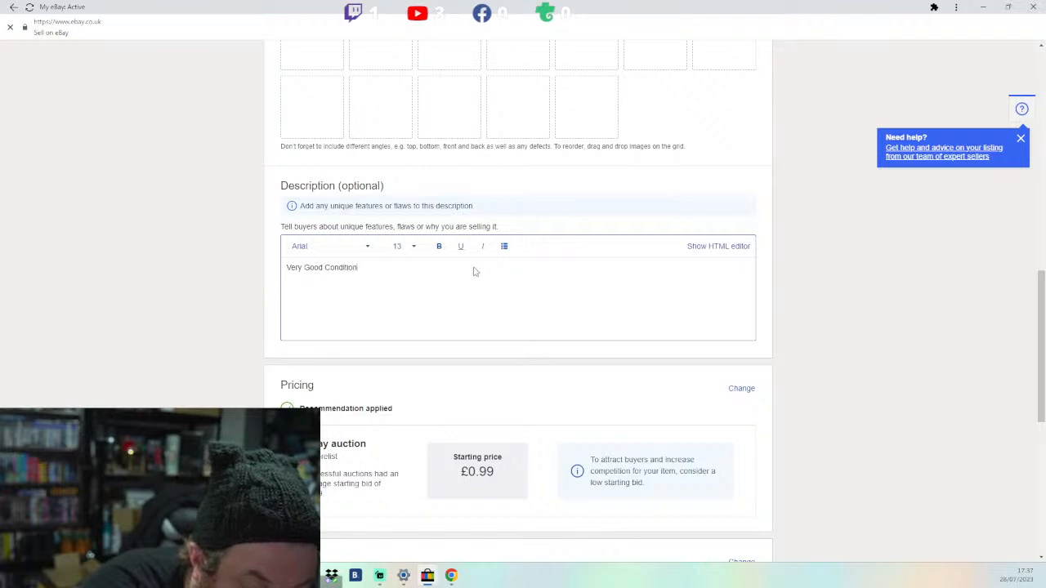
pyautogui.write(', in Dust ')
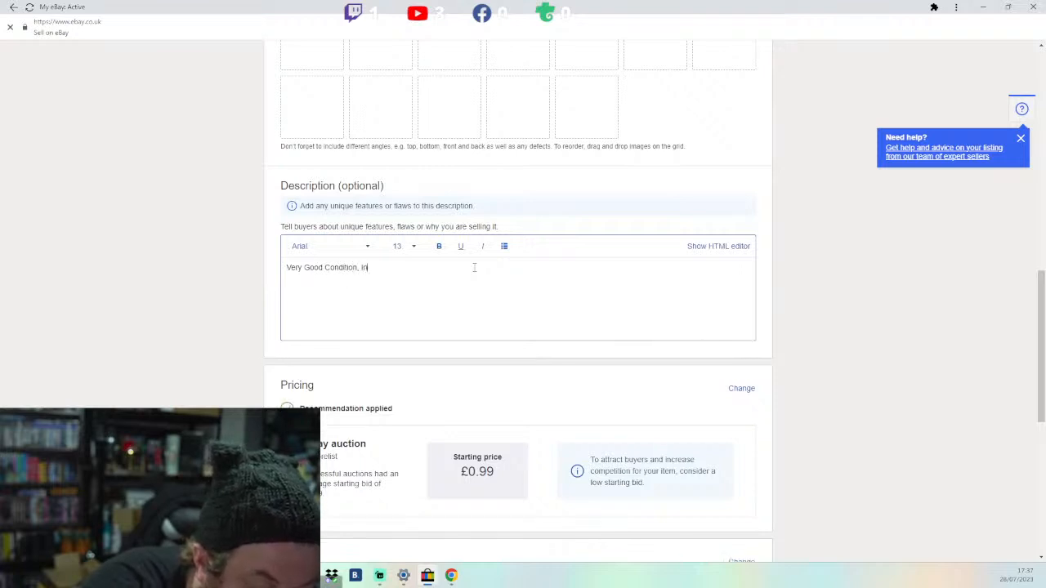
pyautogui.write('Sleeve')
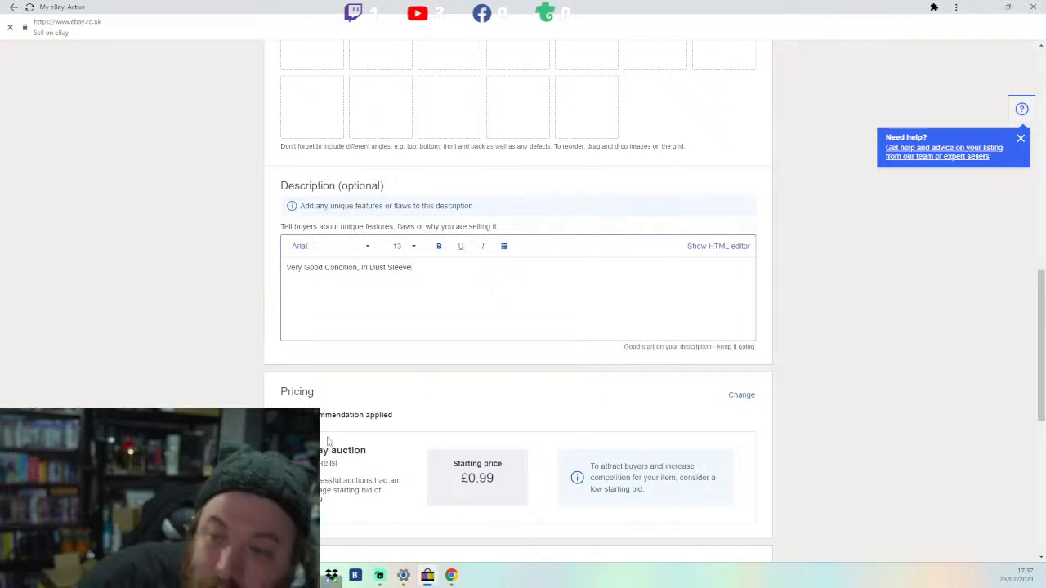
# Step: Set the flat postage the buyer pays for Royal Mail 2nd Class Large Letter to £2.70
pyautogui.scroll(-5, 583, 380)
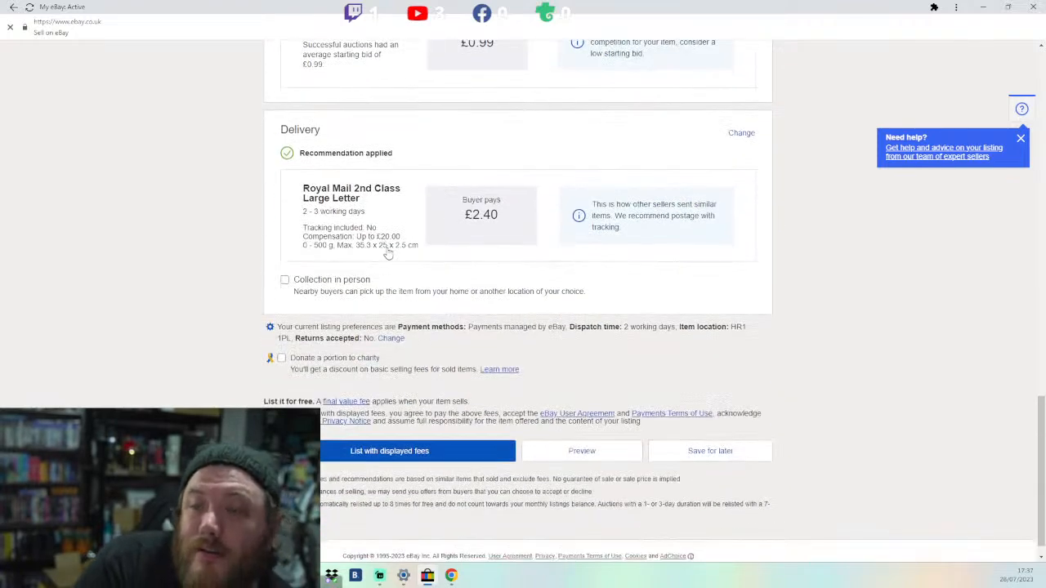
pyautogui.click(367, 236)
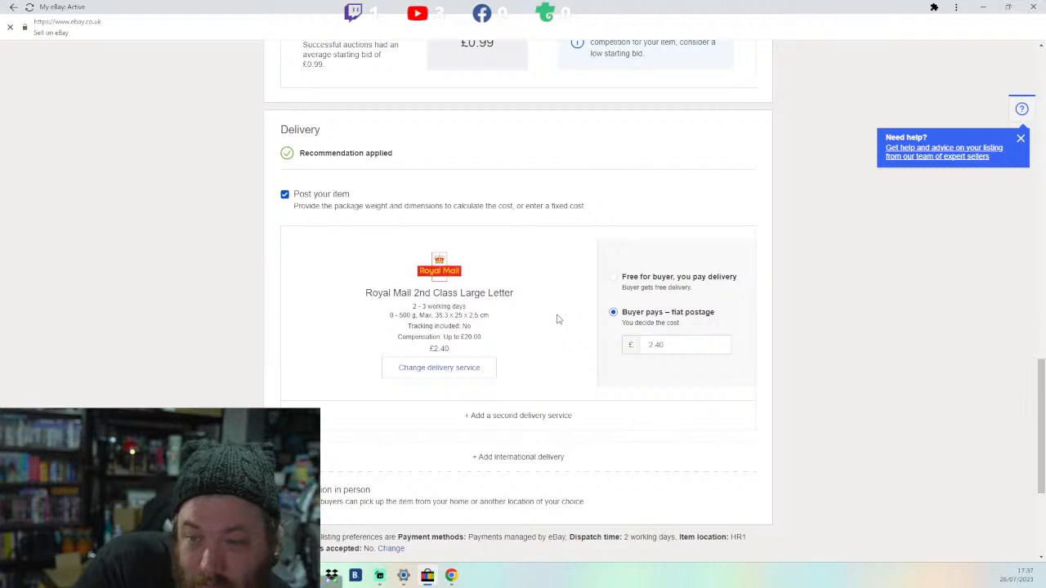
pyautogui.doubleClick(656, 344)
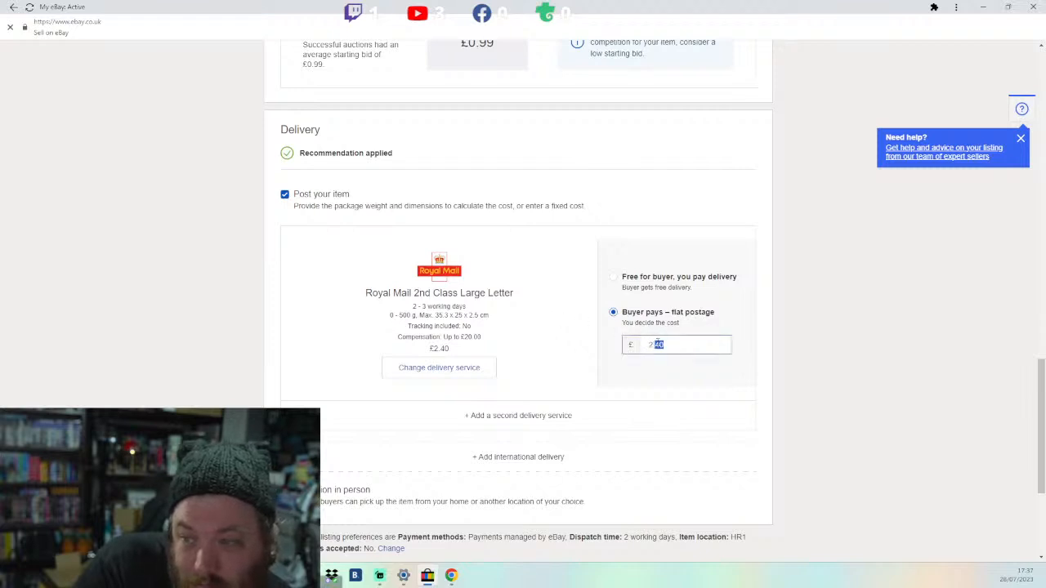
pyautogui.write('2.70')
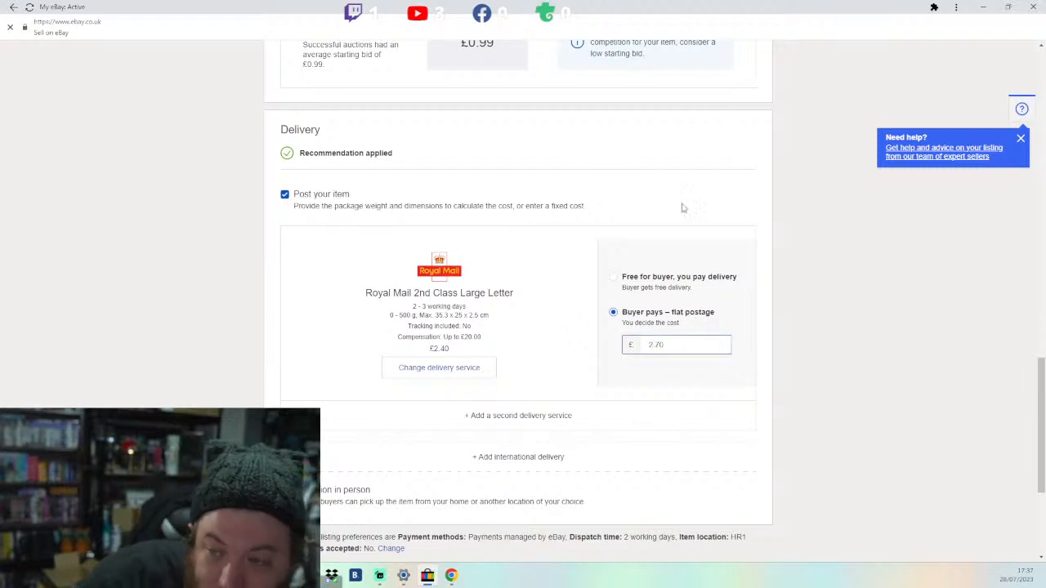
pyautogui.click(555, 371)
# Step: List the item with the displayed fees and decline the paid Promoted Listings Express offer
pyautogui.scroll(-3, 556, 371)
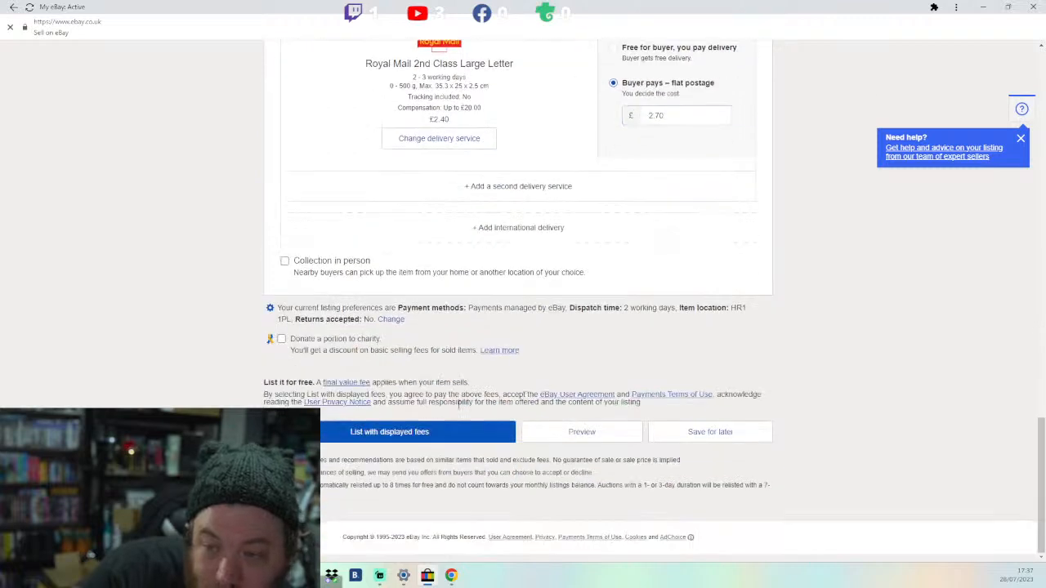
pyautogui.click(342, 434)
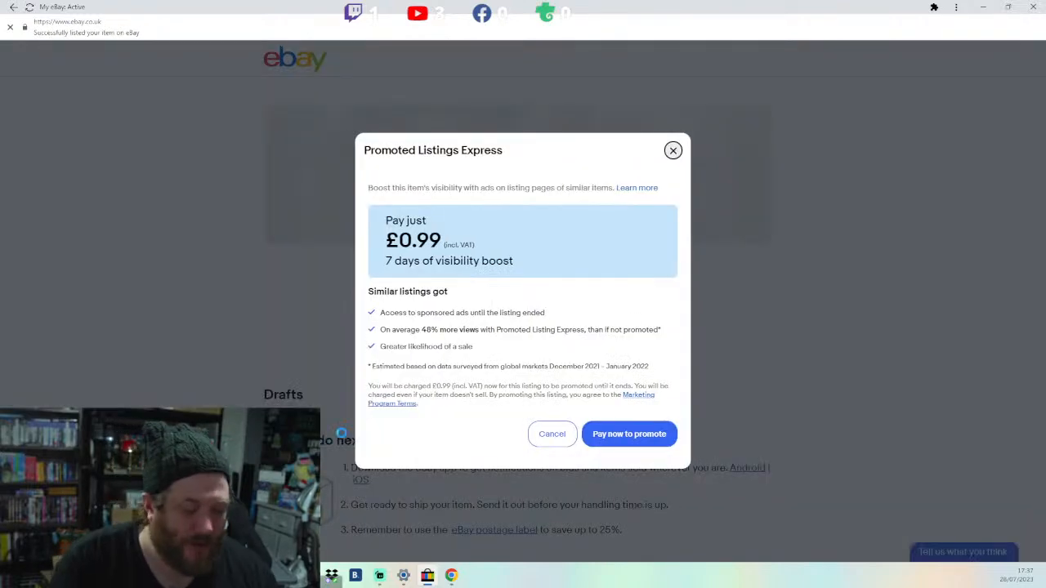
pyautogui.click(533, 439)
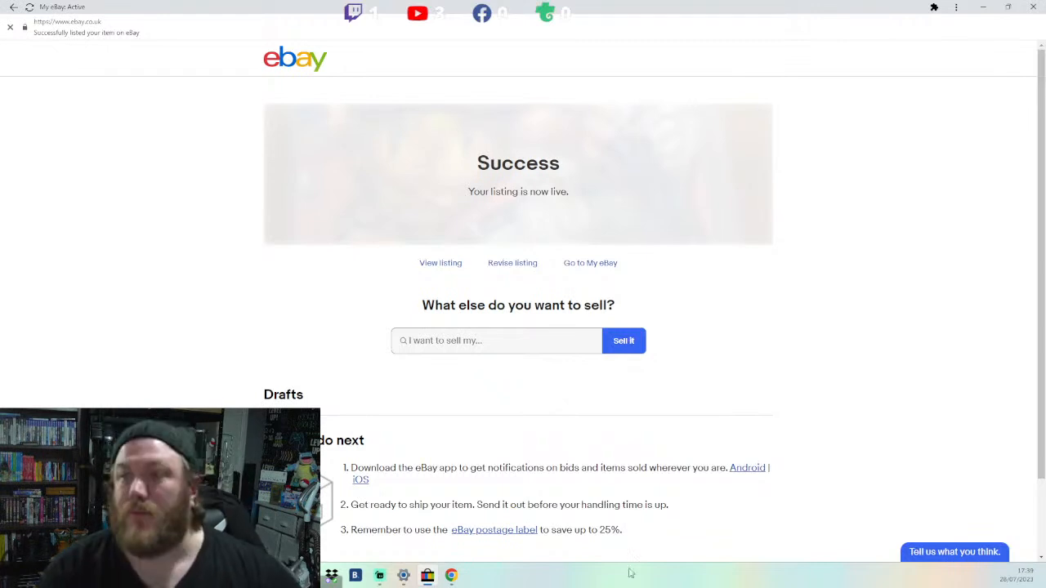
# Step: Leave the confirmation page, open the Wolverine #109 draft and insert "& Ghost Rider" before "#109" in its title
pyautogui.click(299, 59)
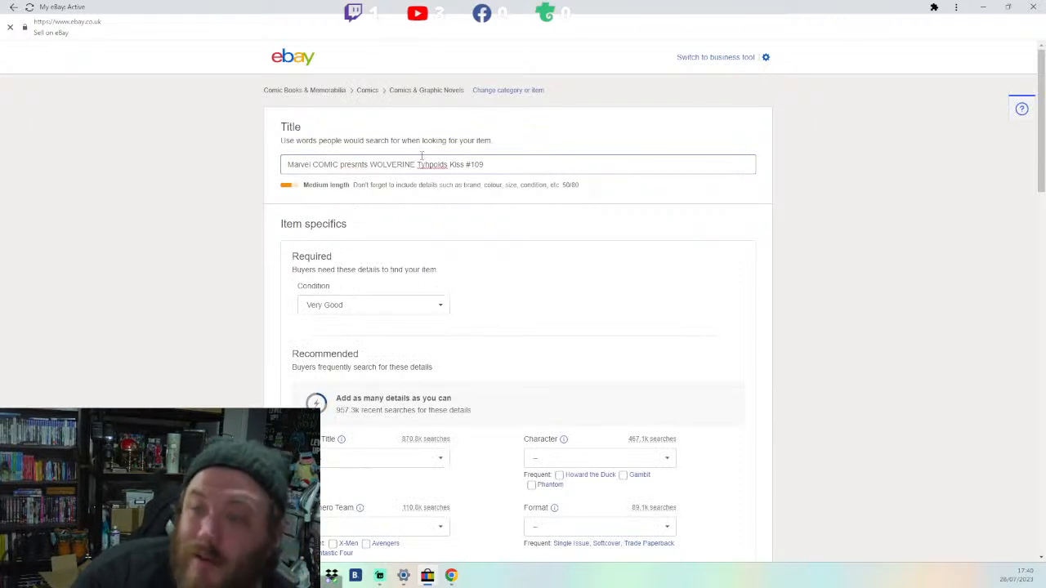
pyautogui.click(465, 163)
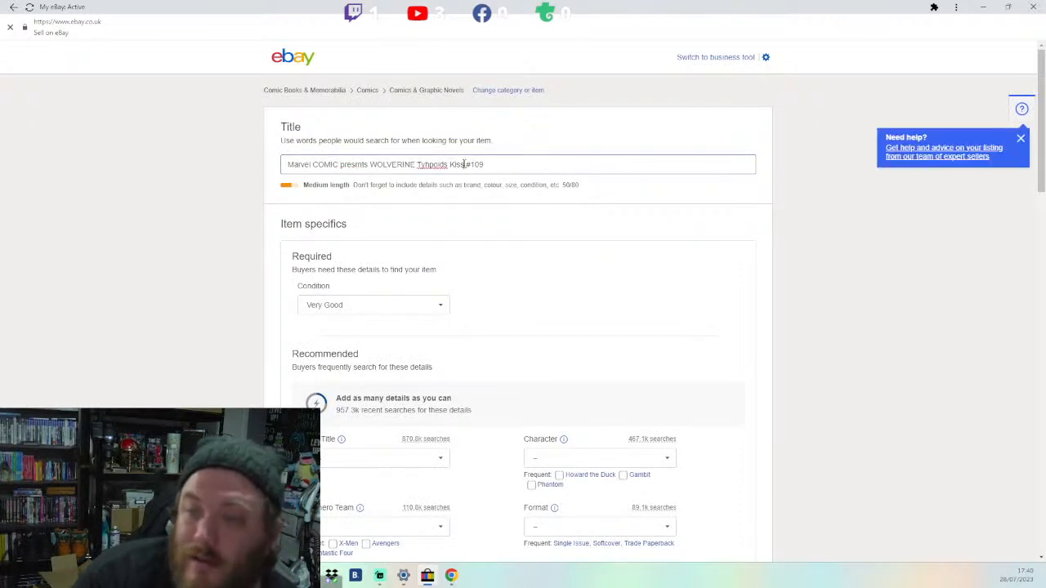
pyautogui.write('& Ghost ')
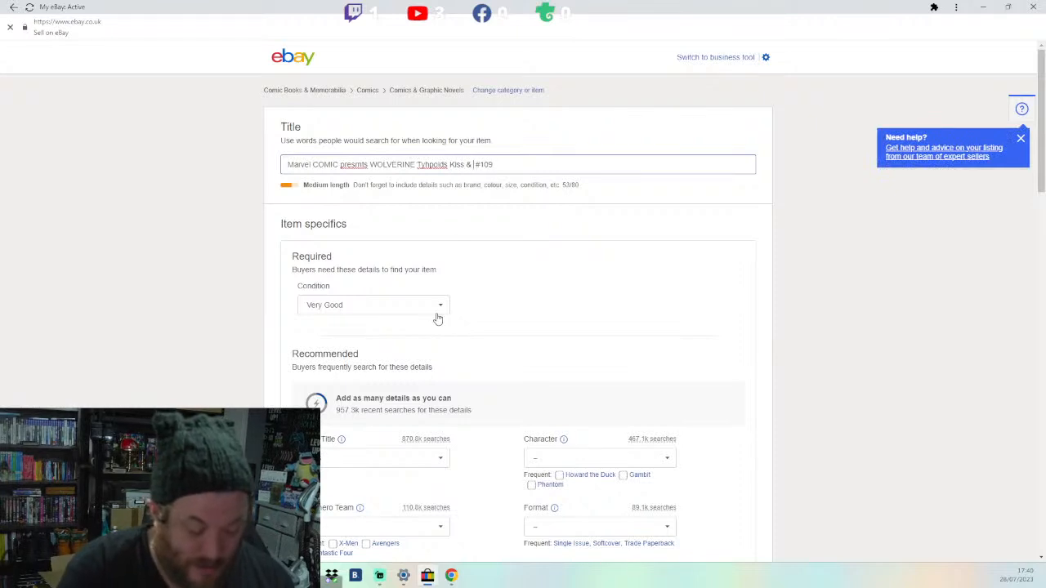
pyautogui.write('Rider')
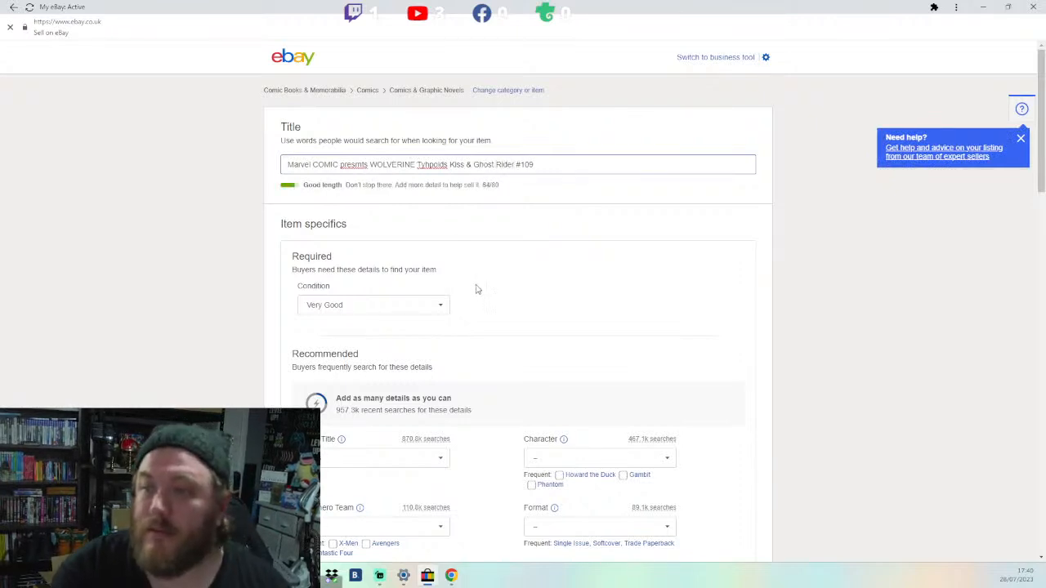
# Step: Open the Series Title choices in the draft's recommended item specifics
pyautogui.scroll(-3, 466, 294)
pyautogui.scroll(-1, 429, 282)
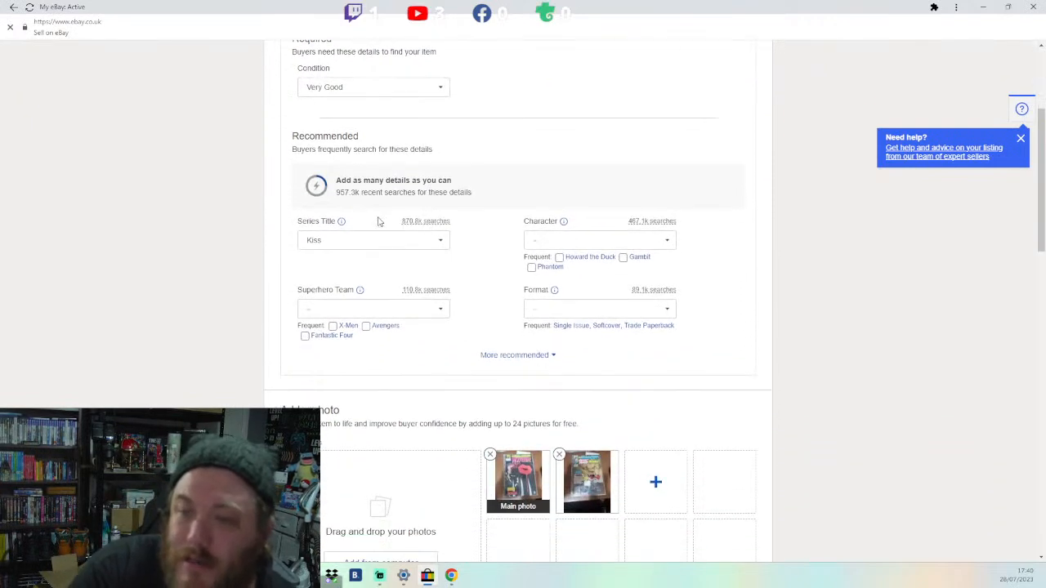
pyautogui.click(439, 243)
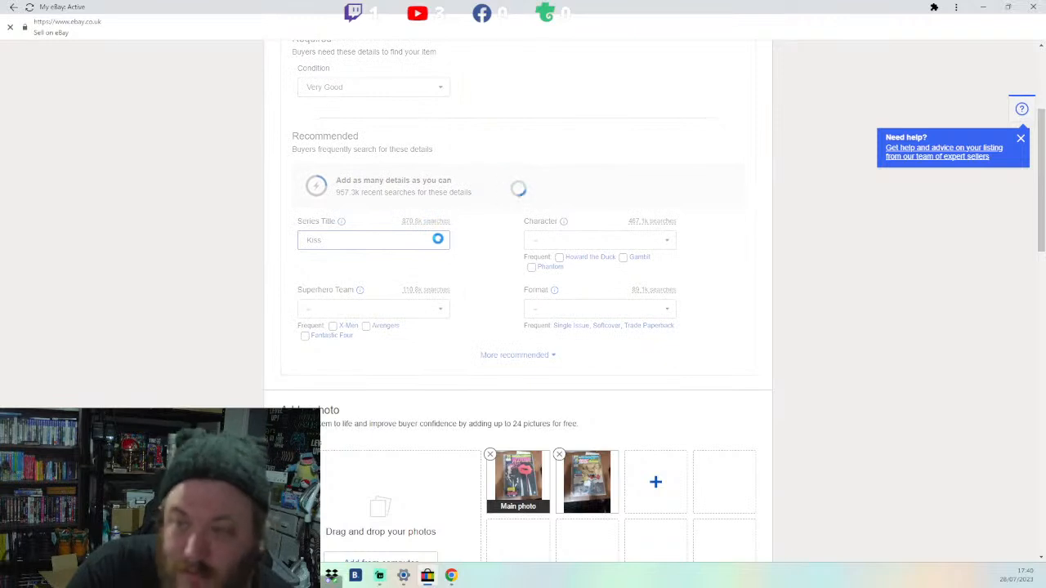
pyautogui.click(438, 242)
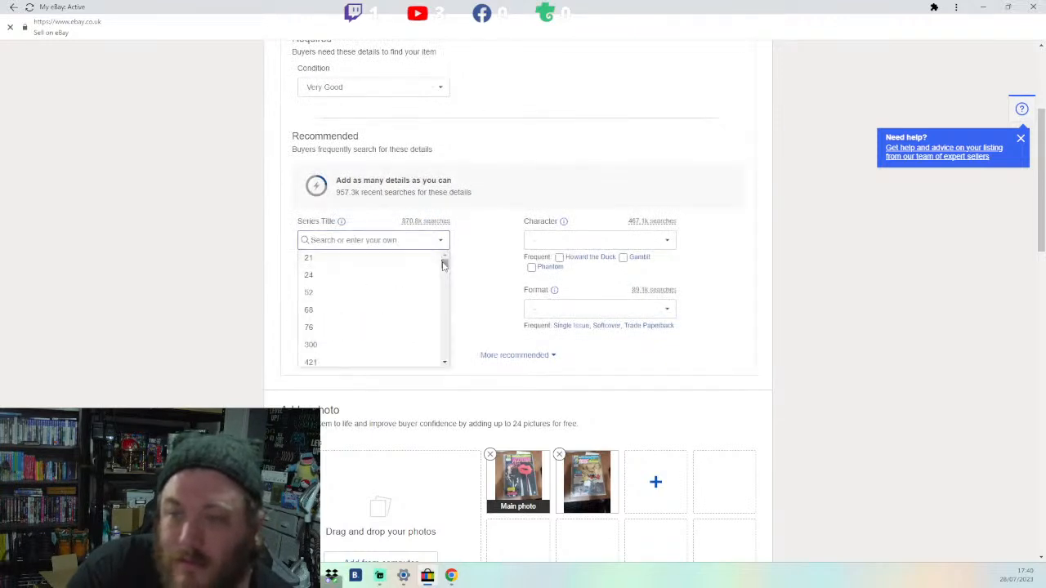
# Step: Set the Series Title to the custom value "Wolverine Typhoids Kiss"
pyautogui.click(502, 245)
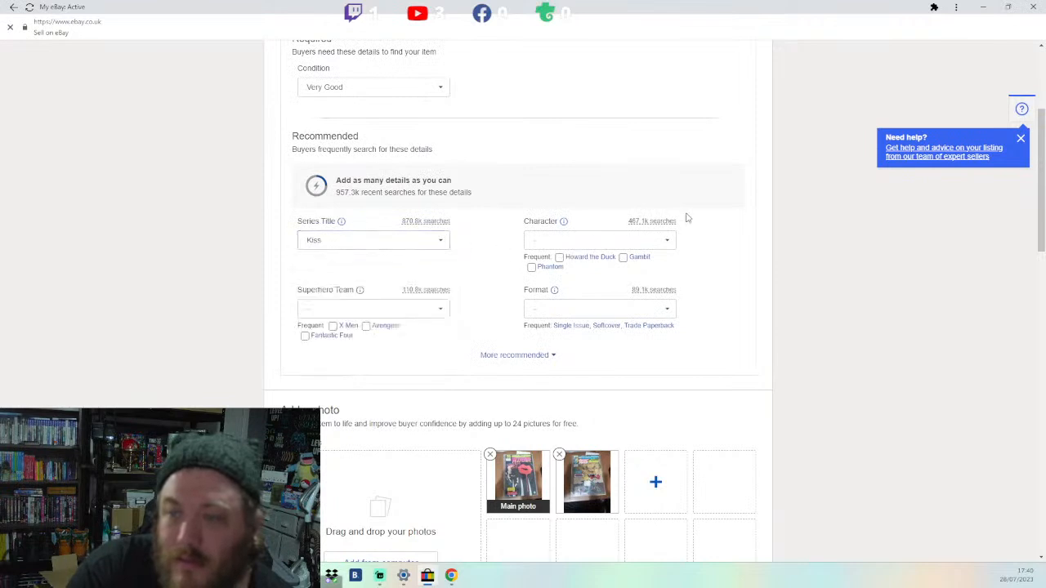
pyautogui.click(665, 241)
pyautogui.click(665, 241)
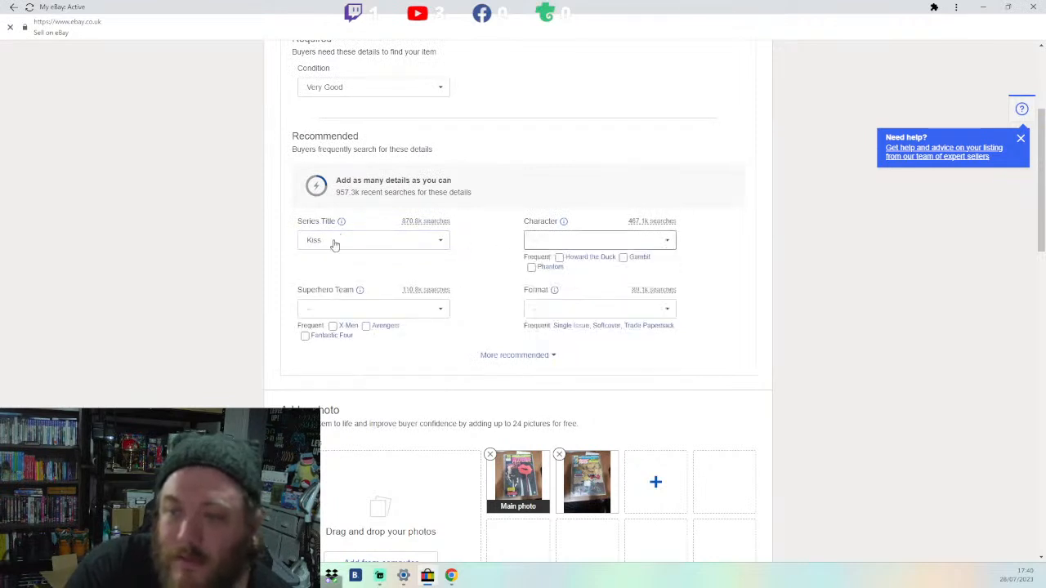
pyautogui.click(334, 243)
pyautogui.write('Wolverine')
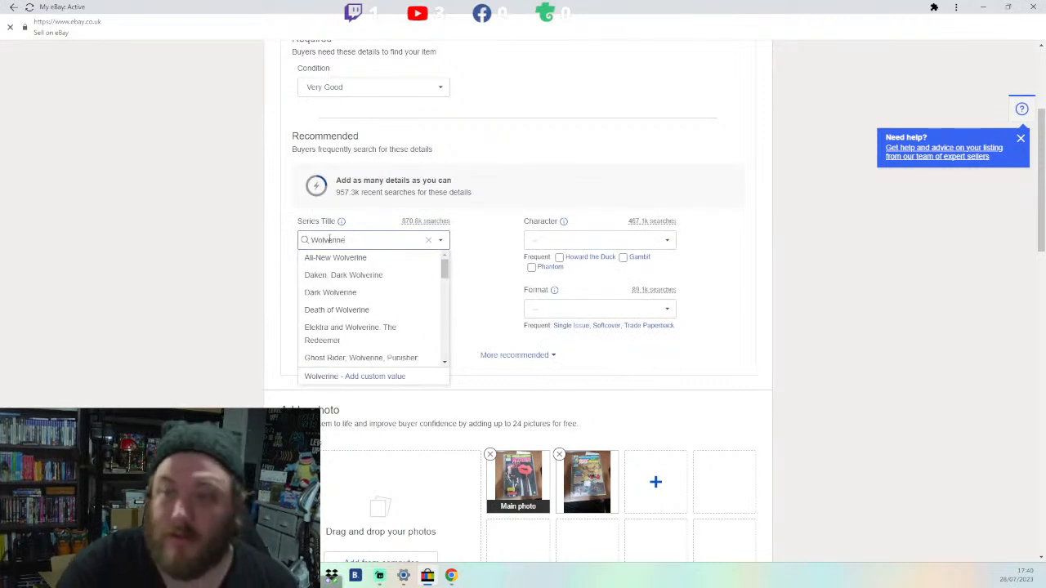
pyautogui.scroll(-1, 343, 304)
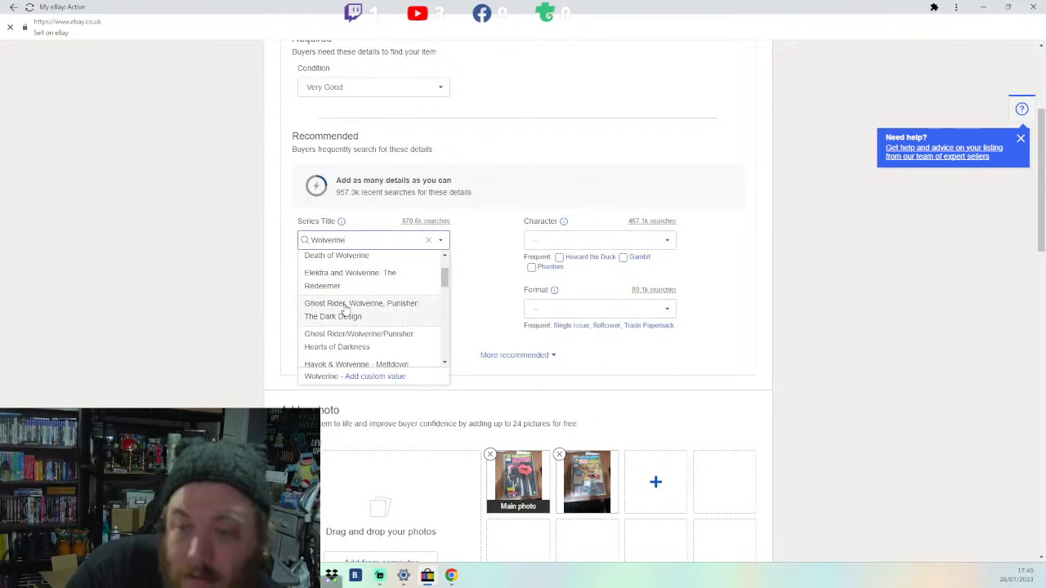
pyautogui.scroll(-1, 391, 329)
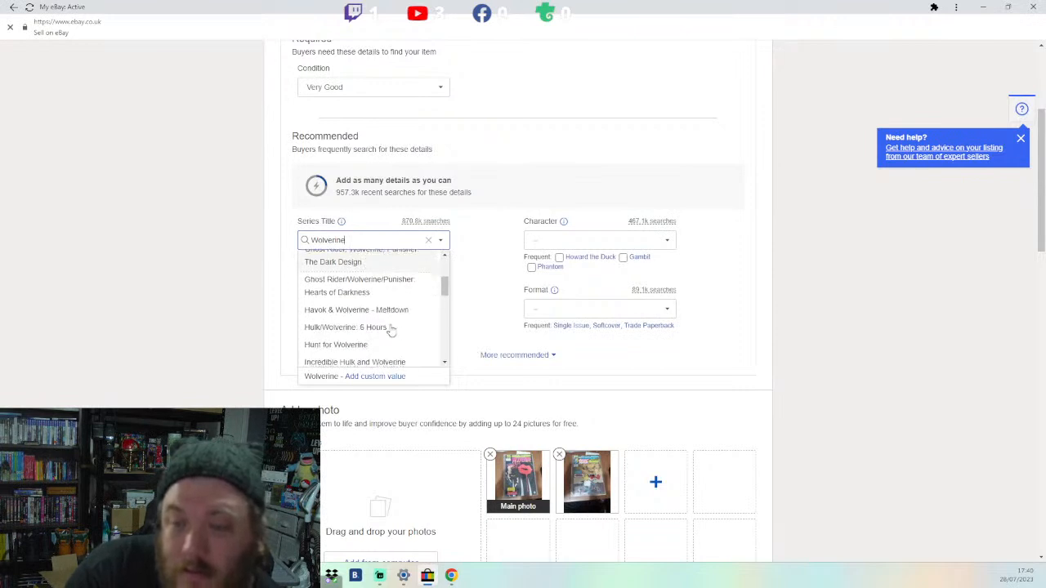
pyautogui.scroll(-2, 391, 328)
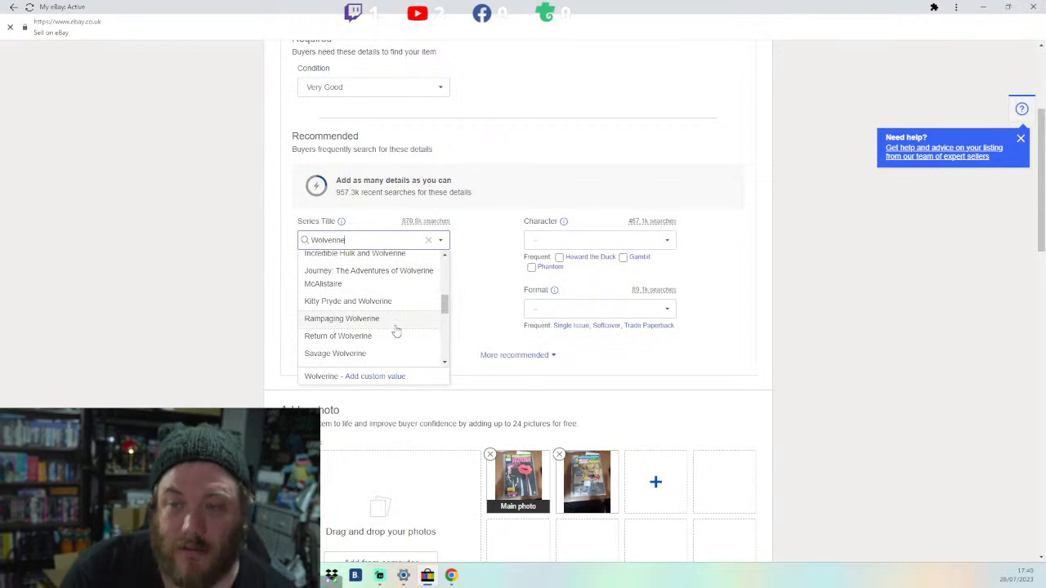
pyautogui.write('Typhoids')
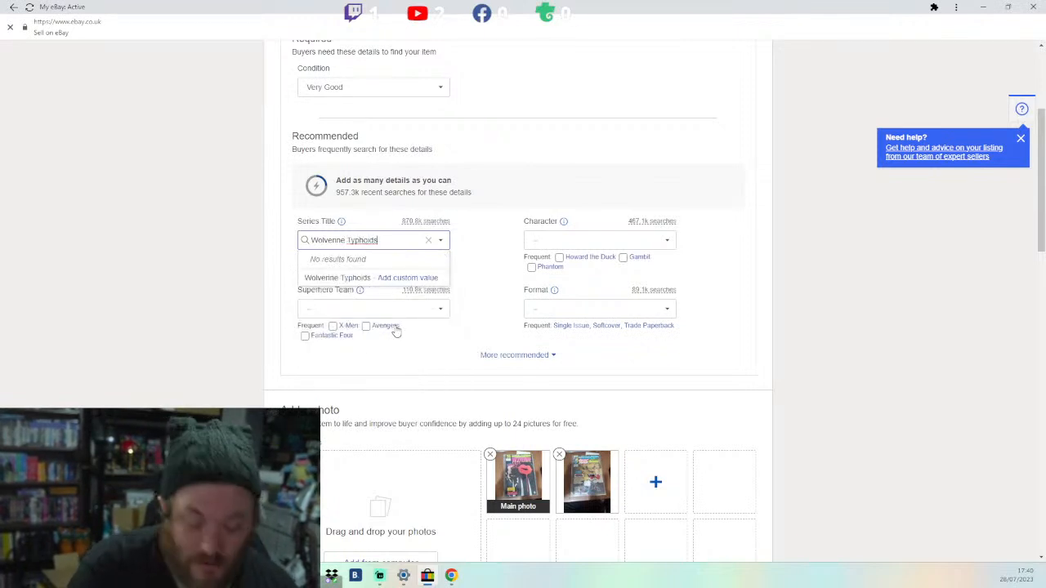
pyautogui.write(' Kiss')
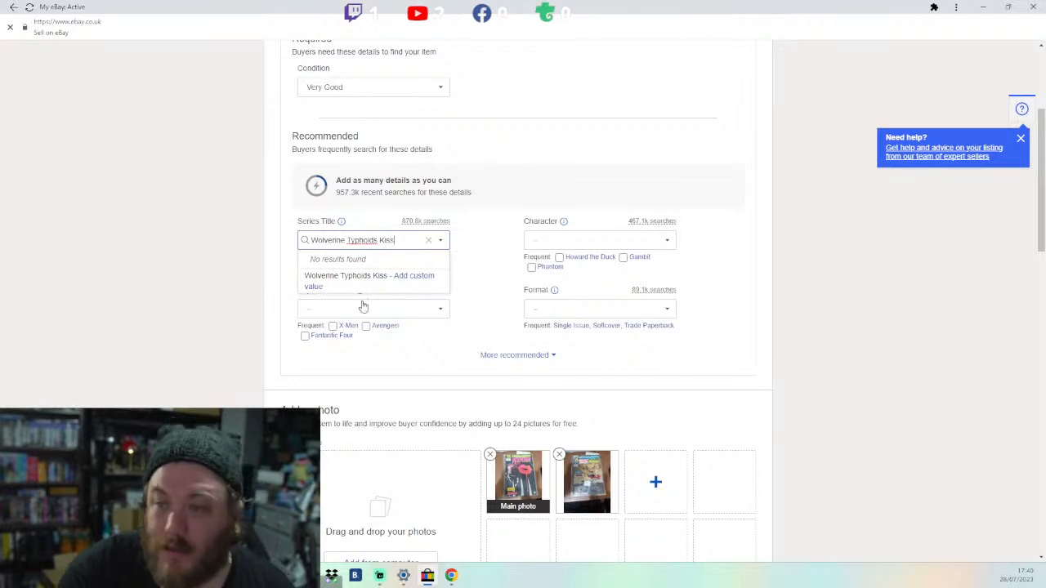
pyautogui.click(395, 278)
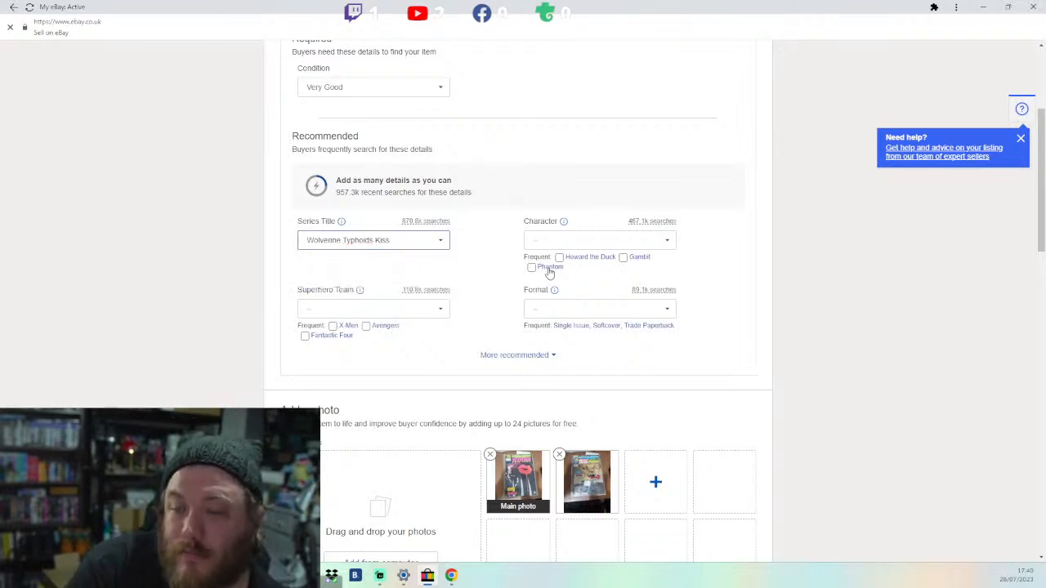
# Step: Set the listing's Character detail to Wolverine (Logan)
pyautogui.click(585, 240)
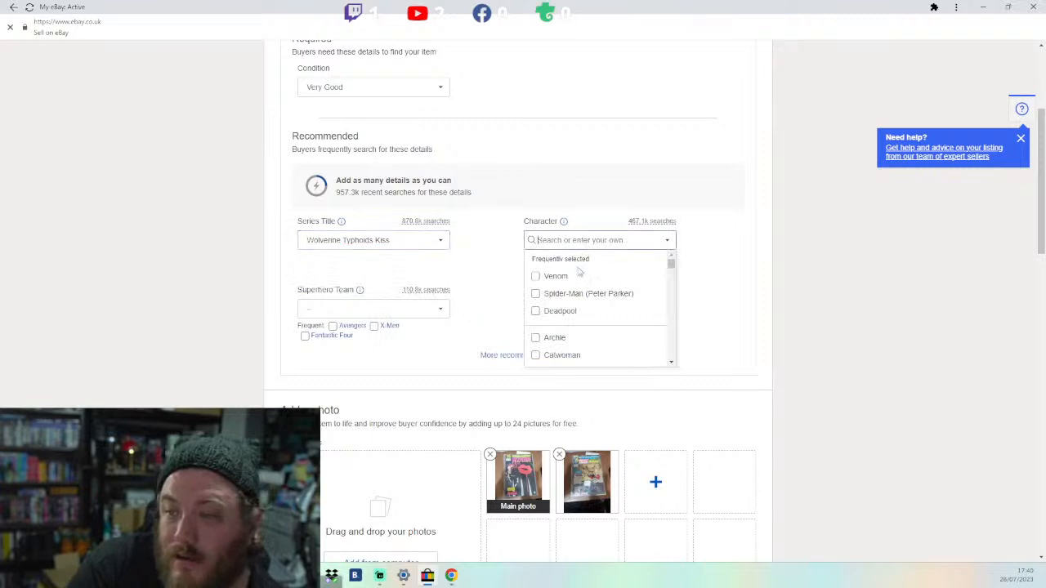
pyautogui.write('Wolverine')
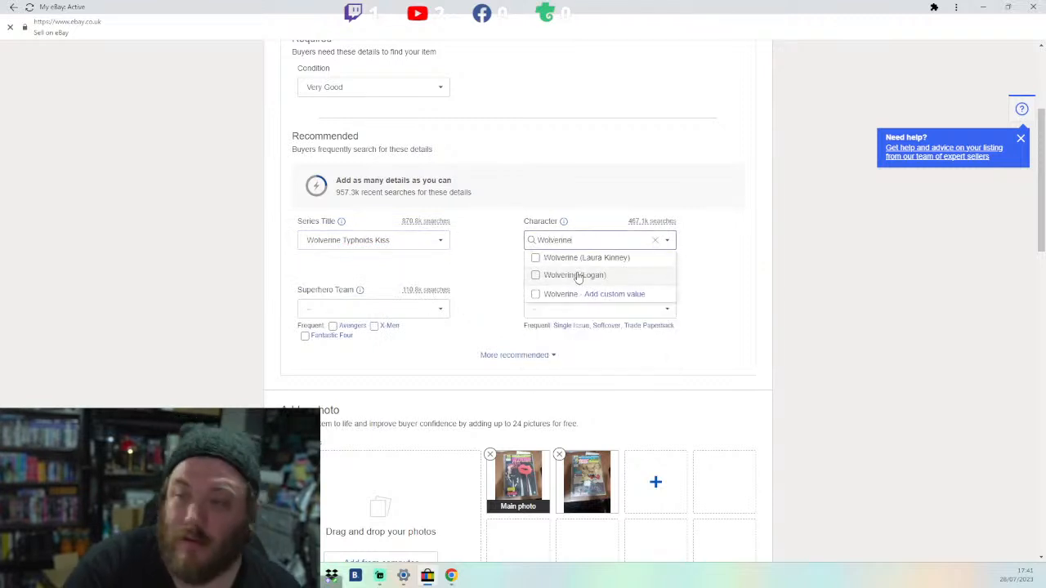
pyautogui.click(574, 276)
pyautogui.click(488, 289)
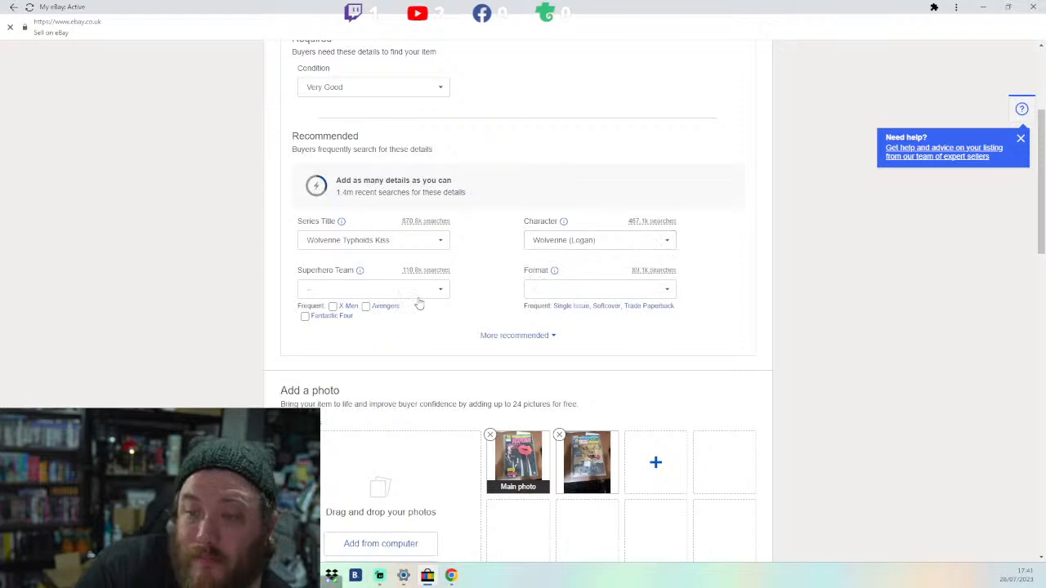
# Step: Set the Superhero Team to X-Men and the Format to Softcover
pyautogui.click(333, 307)
pyautogui.click(555, 294)
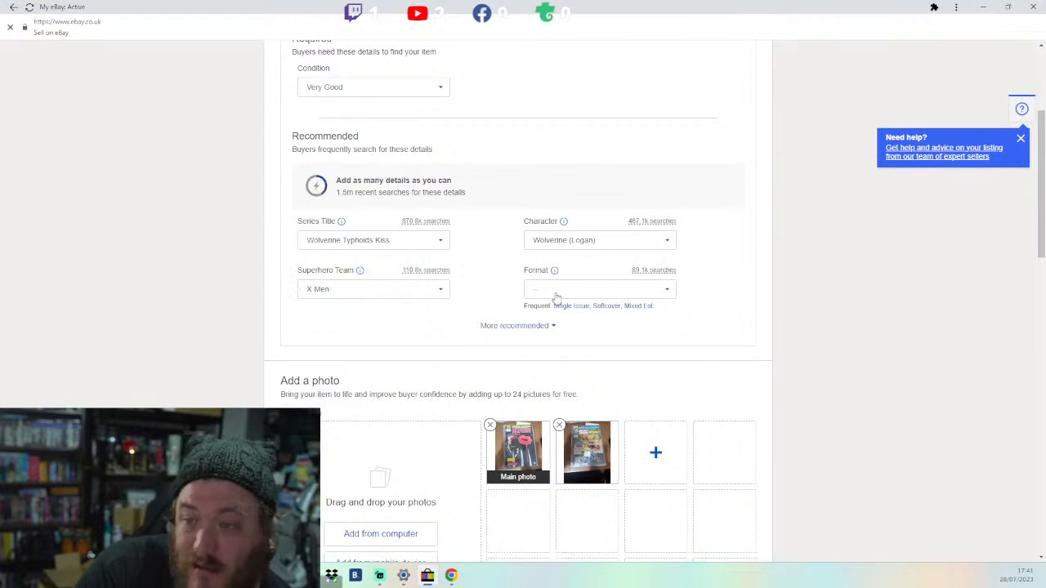
pyautogui.click(551, 343)
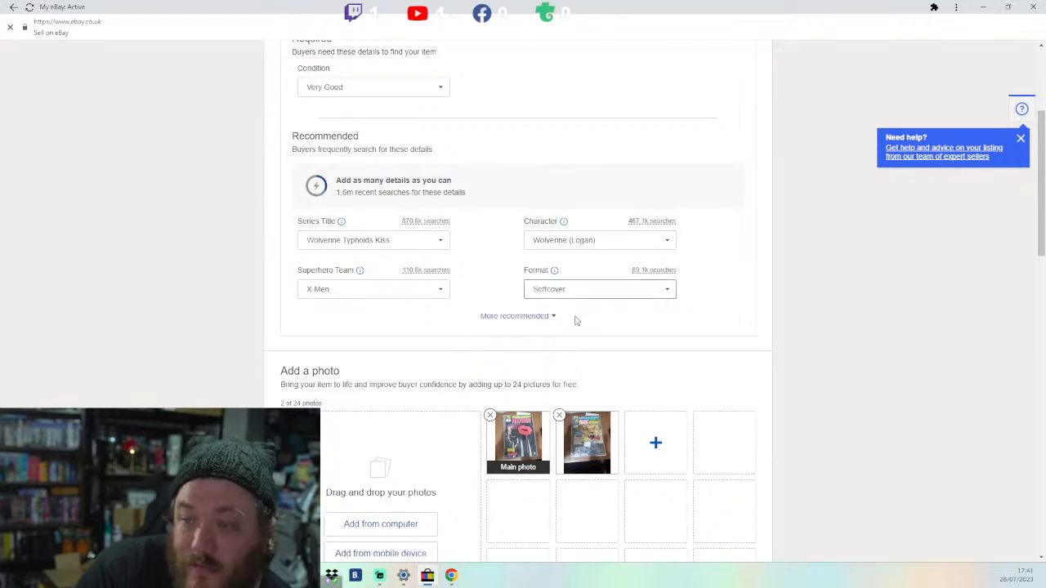
# Step: Crop the main photo closely around the Wolverine cover, removing the dark area below the comic
pyautogui.click(524, 443)
pyautogui.scroll(-4, 491, 409)
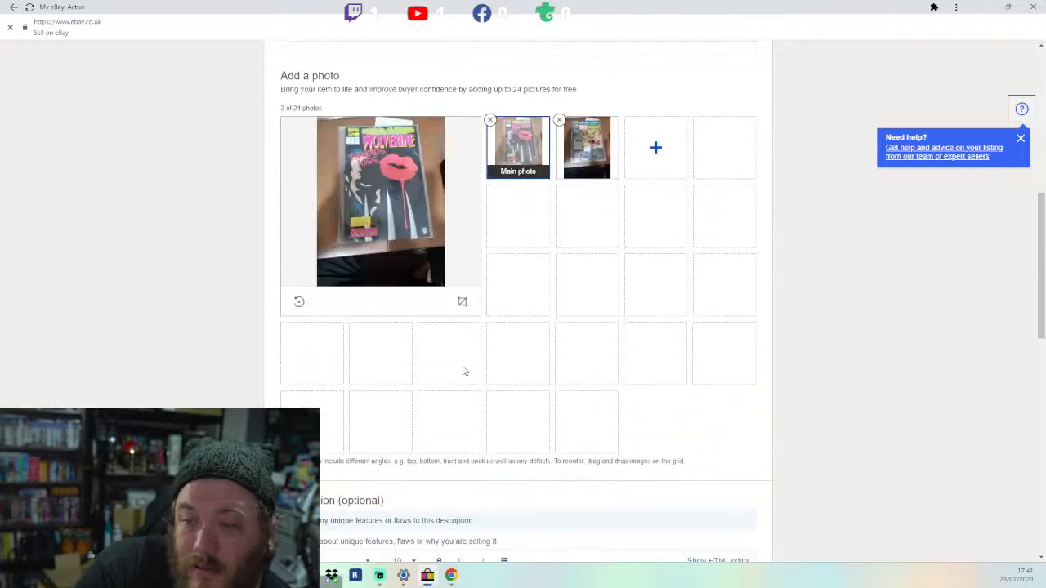
pyautogui.click(461, 303)
pyautogui.moveTo(441, 281); pyautogui.dragTo(437, 241)
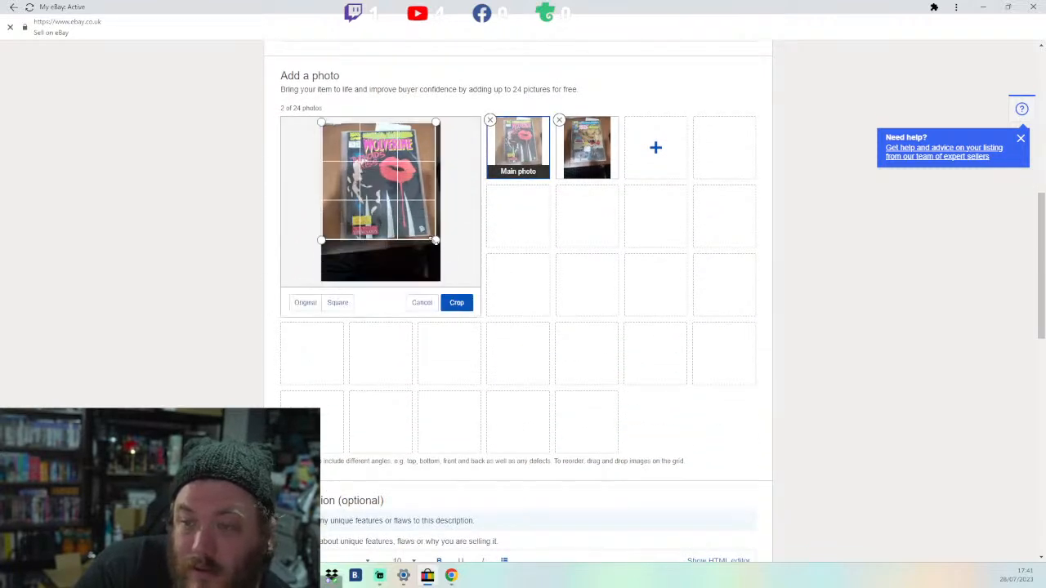
pyautogui.moveTo(321, 121); pyautogui.dragTo(326, 126)
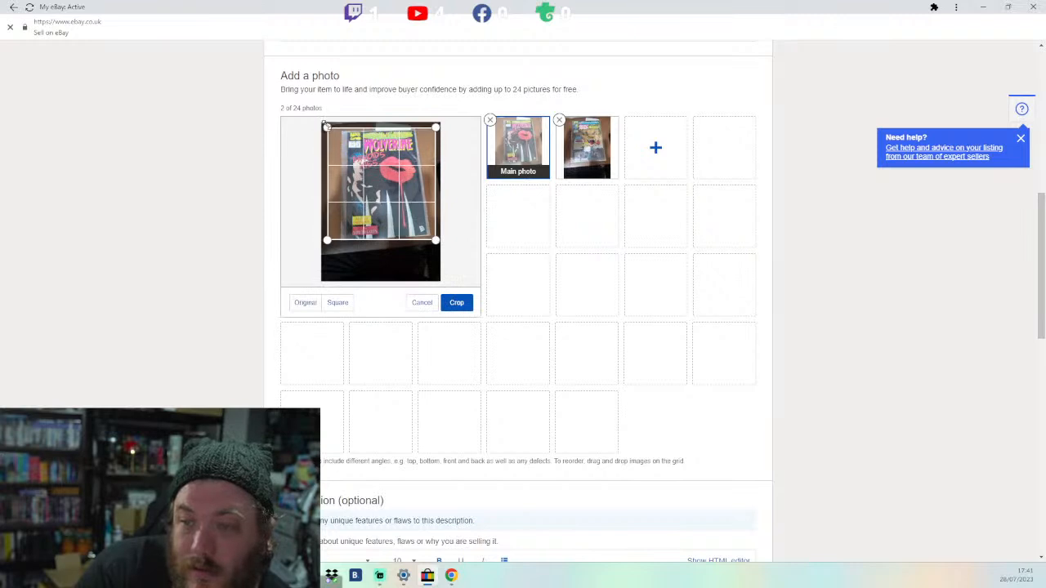
pyautogui.click(456, 302)
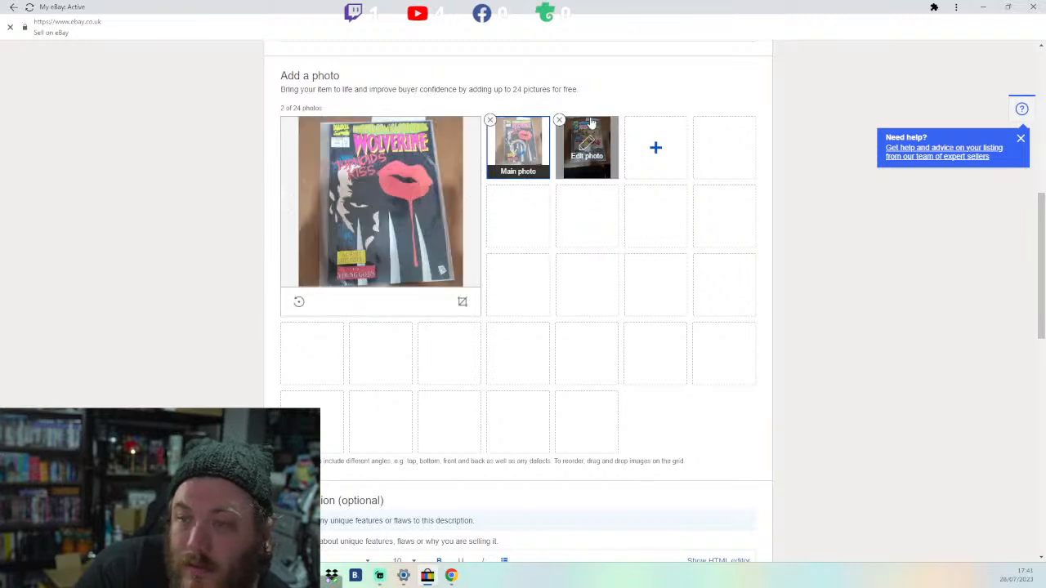
# Step: Crop the second photo closely around the Ghost Rider cover, removing the dark area below the comic
pyautogui.click(599, 155)
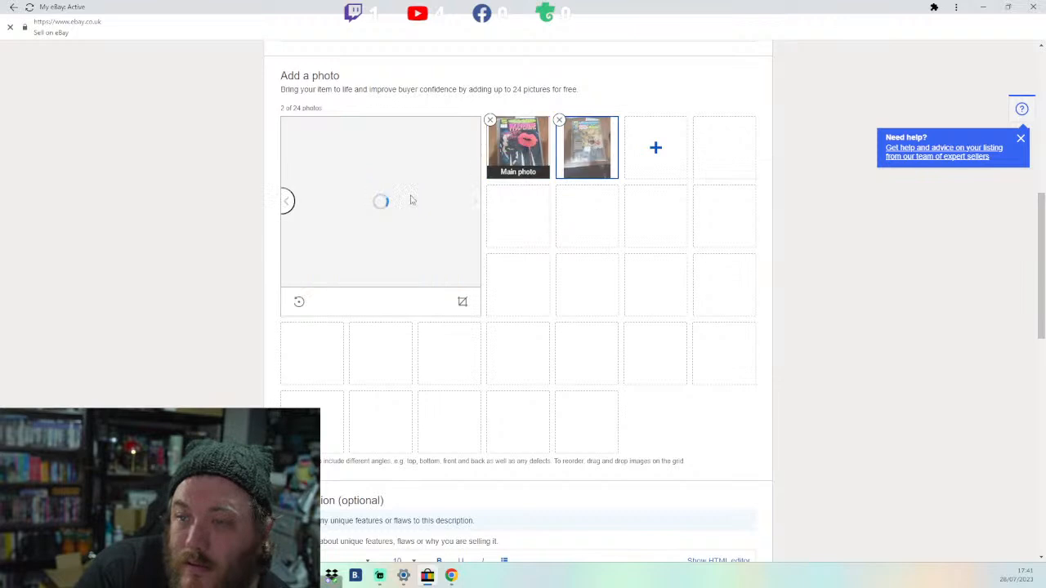
pyautogui.click(461, 301)
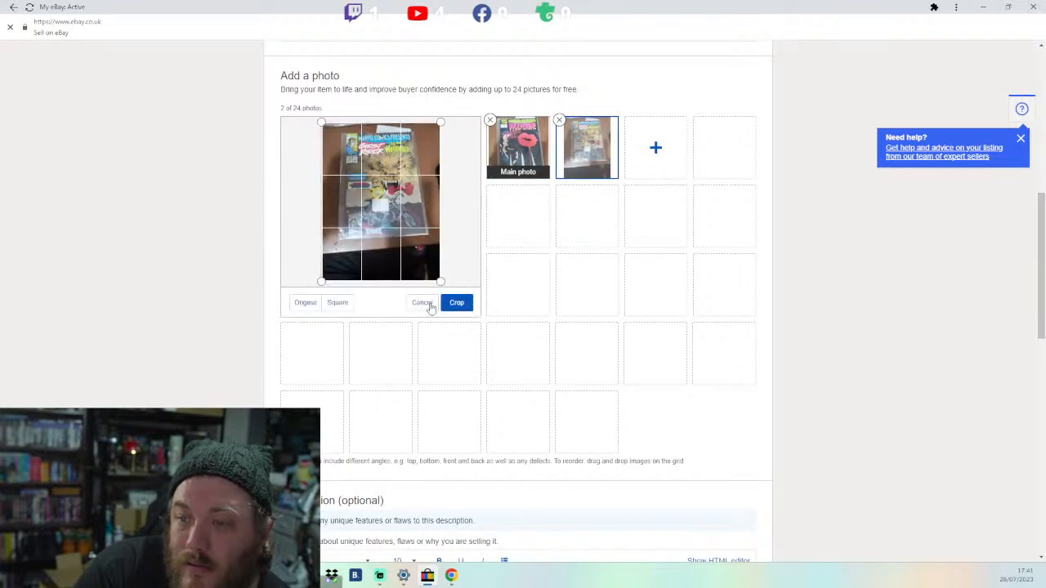
pyautogui.moveTo(440, 283); pyautogui.dragTo(433, 242)
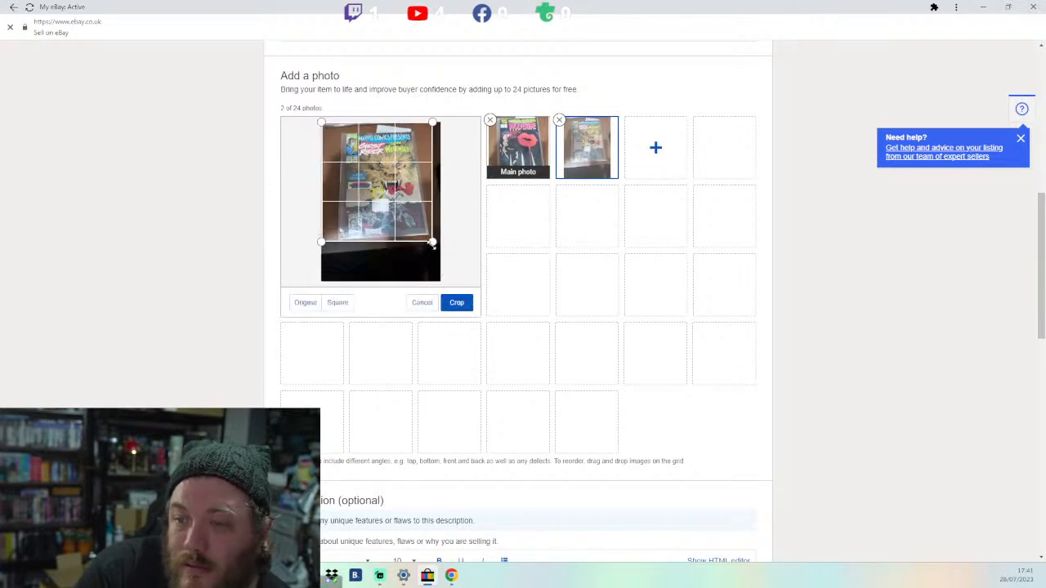
pyautogui.moveTo(433, 122); pyautogui.dragTo(432, 132)
pyautogui.click(458, 302)
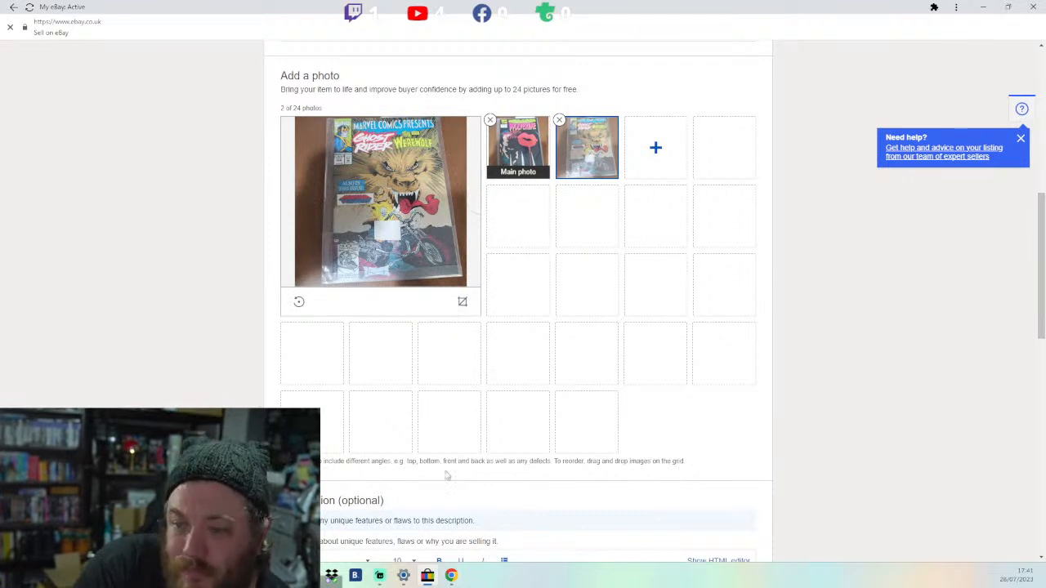
# Step: Write an item description stating "Vy Good Condition" and that the comic is still in its dust sleeve
pyautogui.scroll(-3, 393, 457)
pyautogui.click(407, 399)
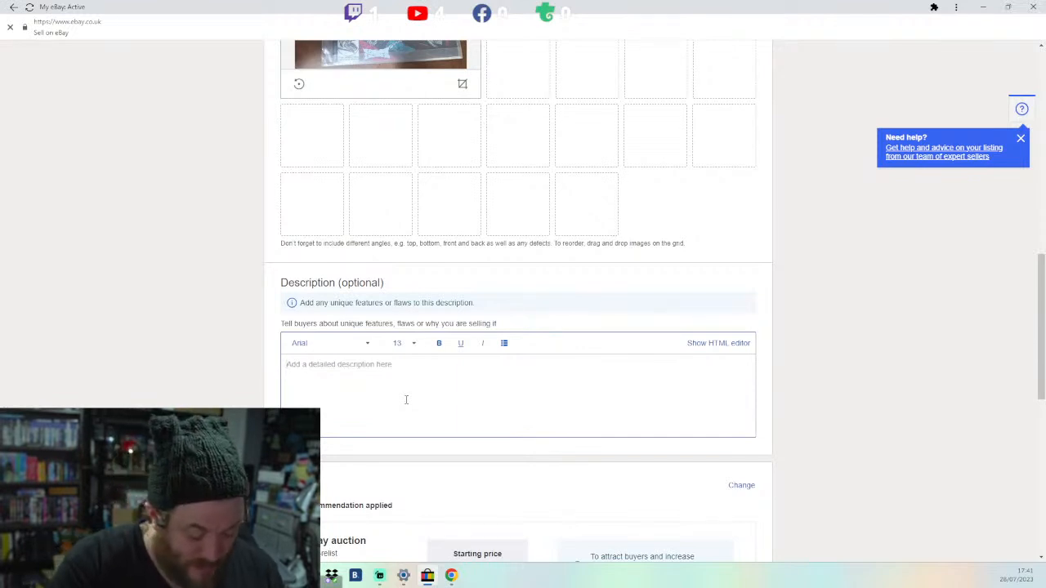
pyautogui.click(405, 399)
pyautogui.write('W')
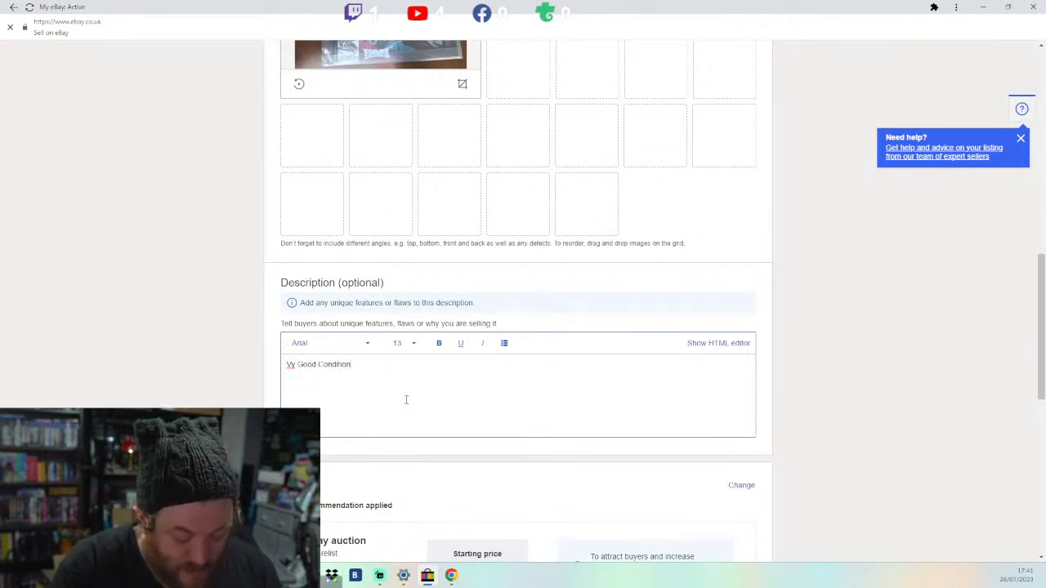
pyautogui.write('y Good Condition, Still in')
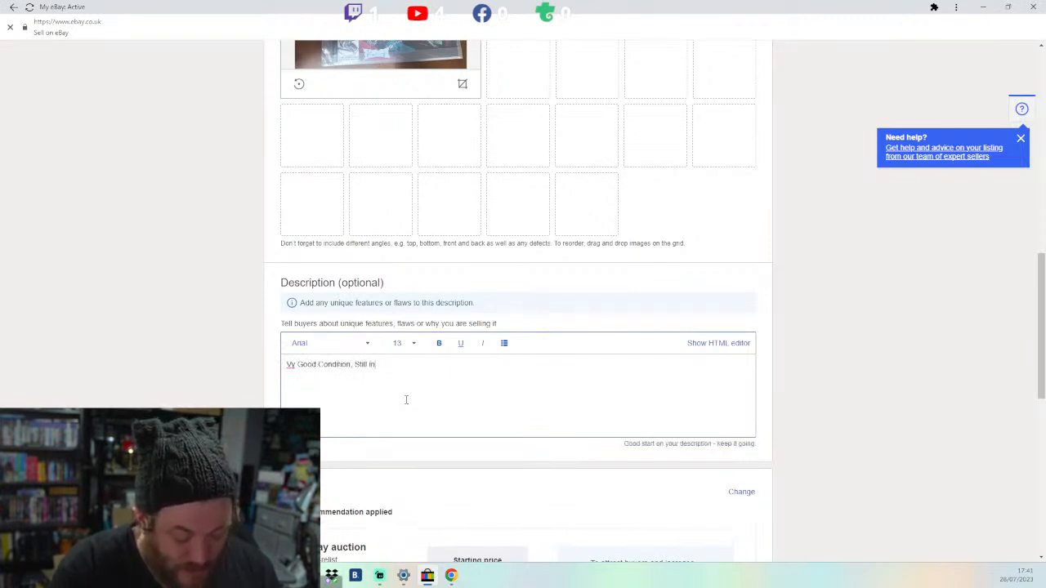
pyautogui.press('BackSpace')
pyautogui.press('BackSpace')
pyautogui.write('ss')
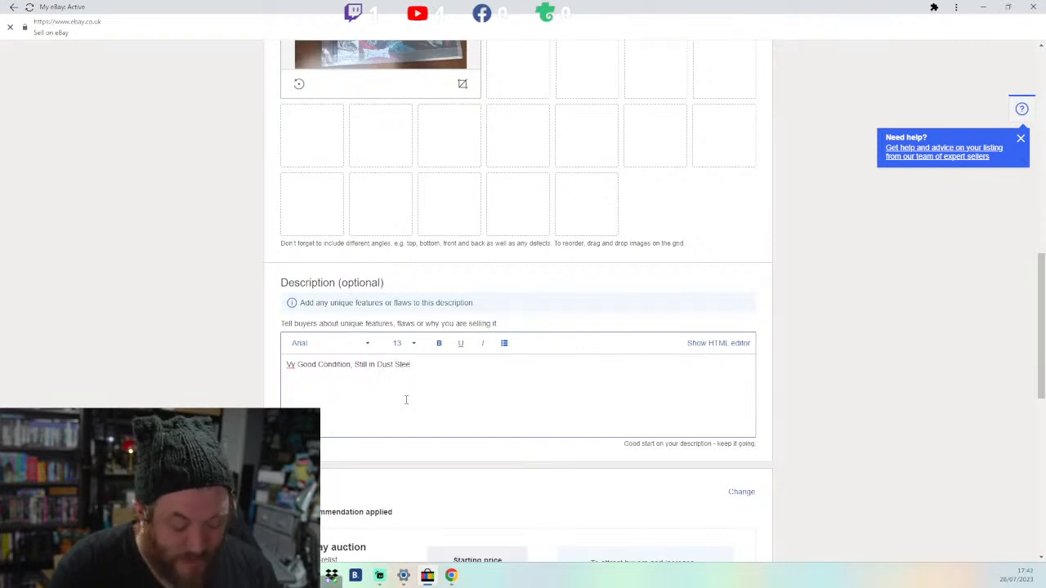
# Step: Set the buyer-paid flat postage for Royal Mail 2nd Class Large Letter to £2.05
pyautogui.scroll(-4, 506, 402)
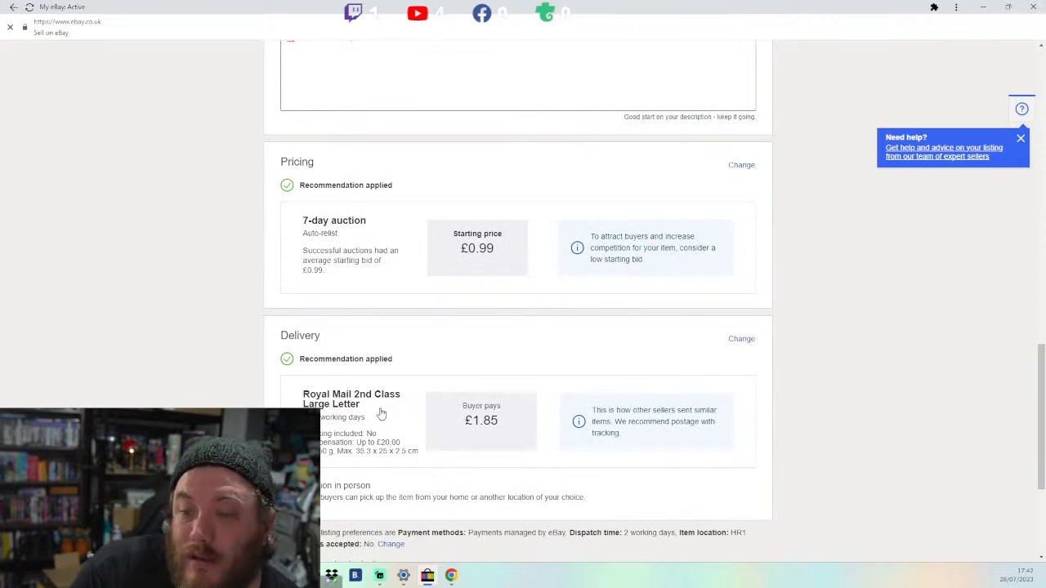
pyautogui.click(458, 424)
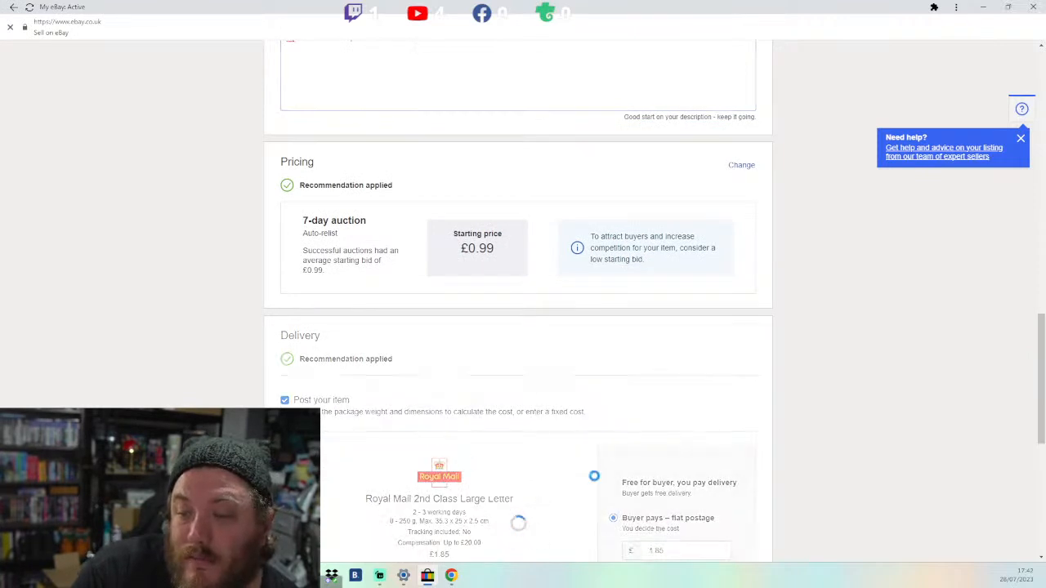
pyautogui.scroll(-2, 593, 481)
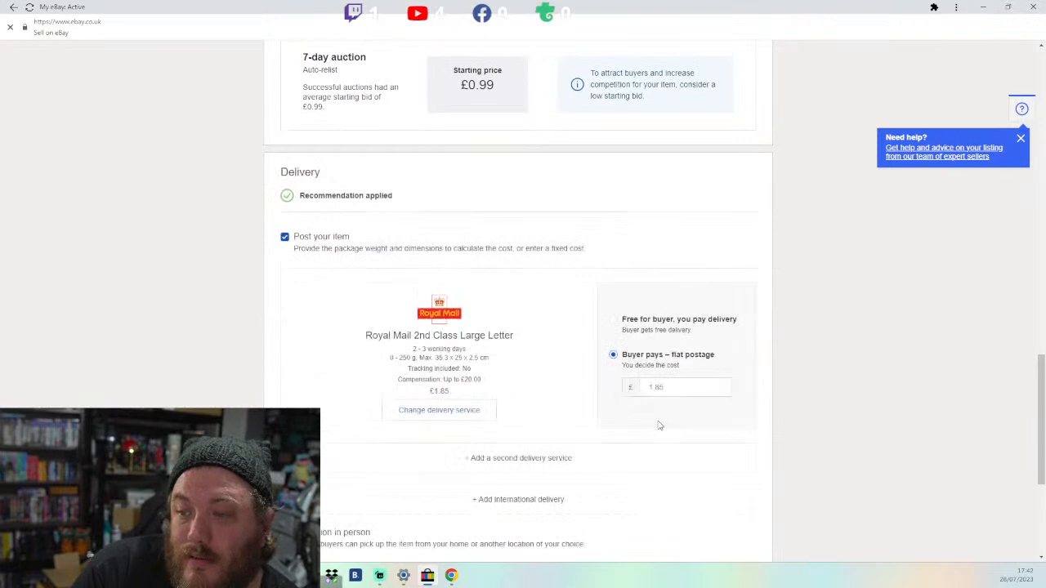
pyautogui.click(662, 389)
pyautogui.write('2.0')
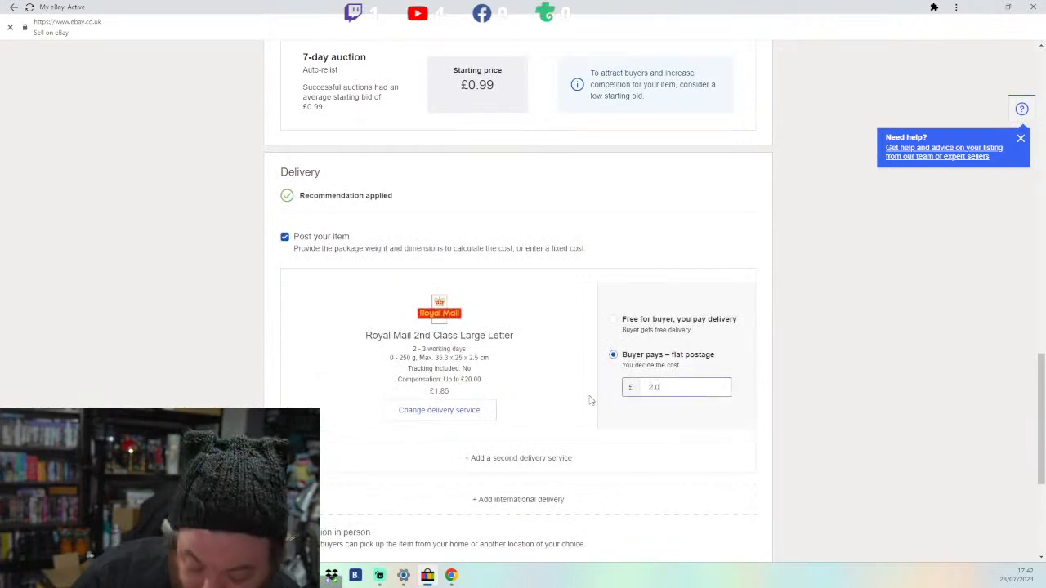
pyautogui.write('5')
pyautogui.click(555, 378)
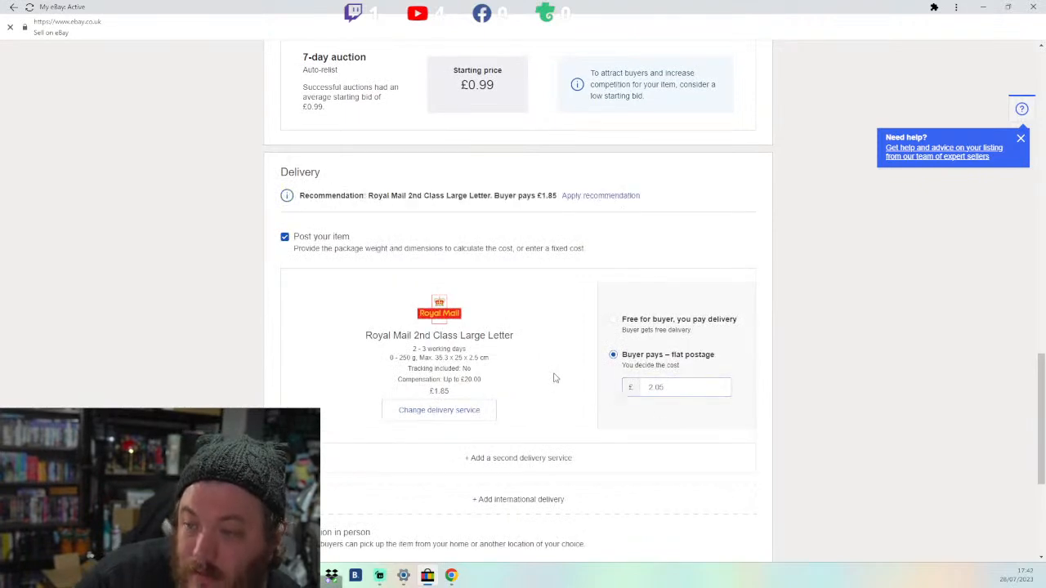
# Step: List the comic with the displayed fees and decline the paid Promoted Listings Express offer
pyautogui.scroll(-1, 553, 377)
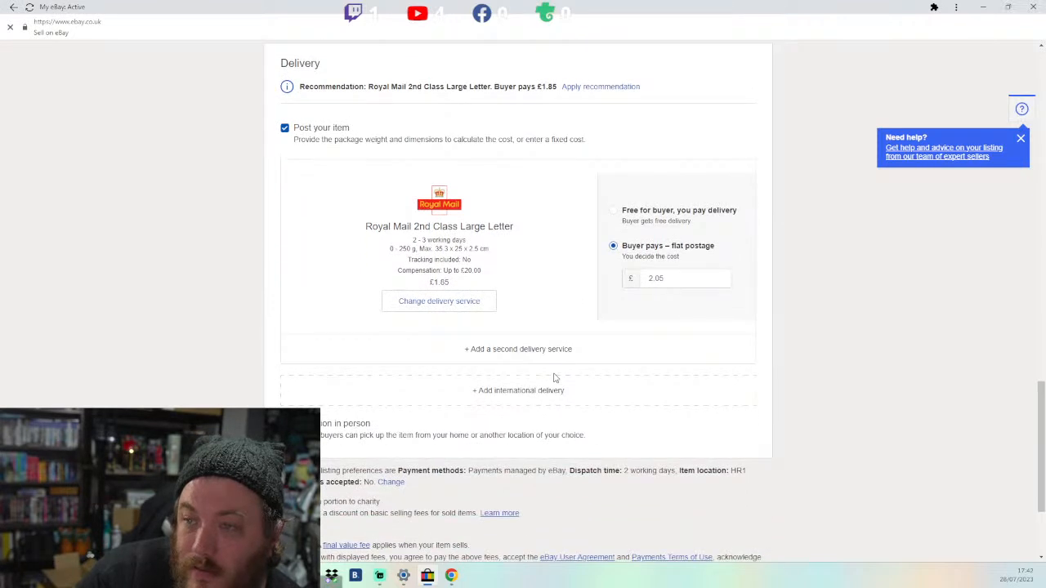
pyautogui.scroll(-3, 570, 351)
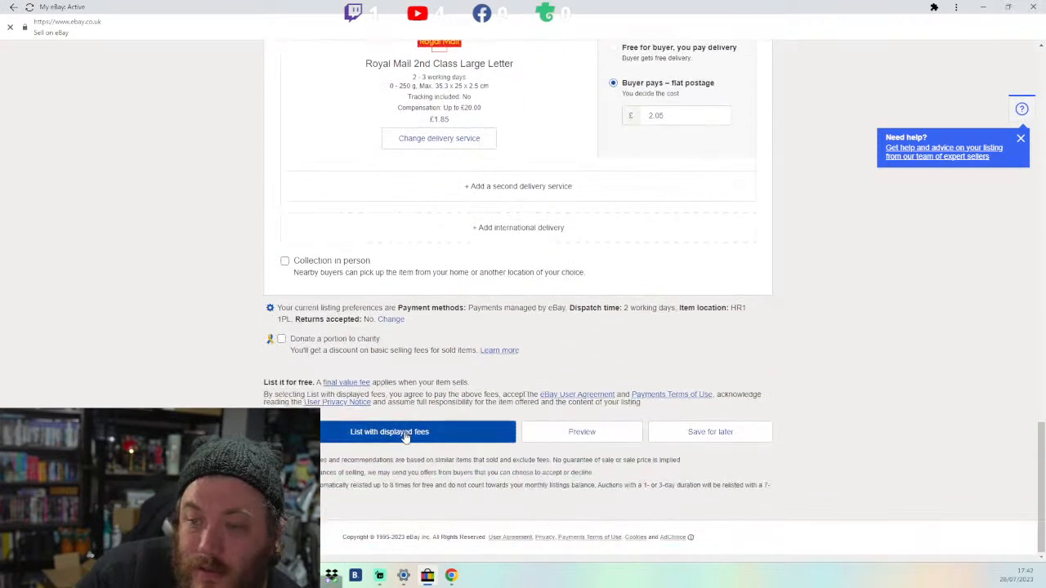
pyautogui.click(404, 431)
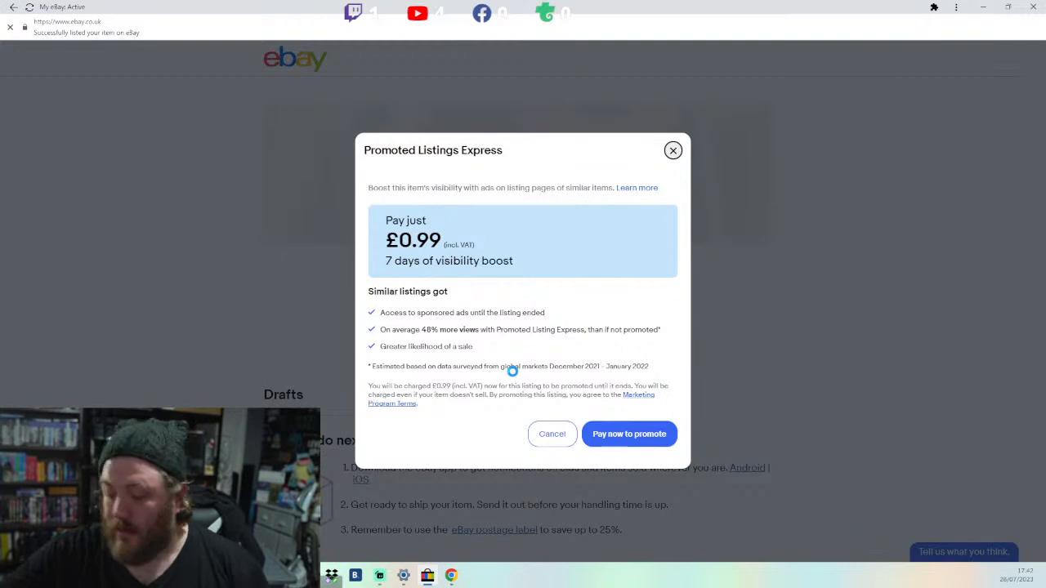
pyautogui.click(548, 433)
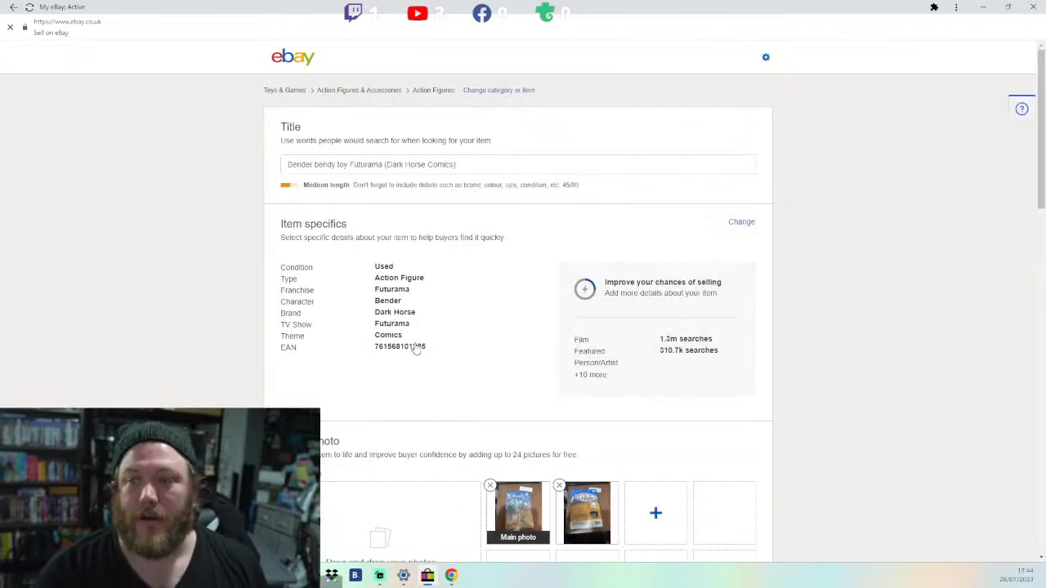
# Step: Crop the main photo closely around the packaged Bender figure, removing the dark area and table around it
pyautogui.scroll(-2, 418, 346)
pyautogui.click(513, 346)
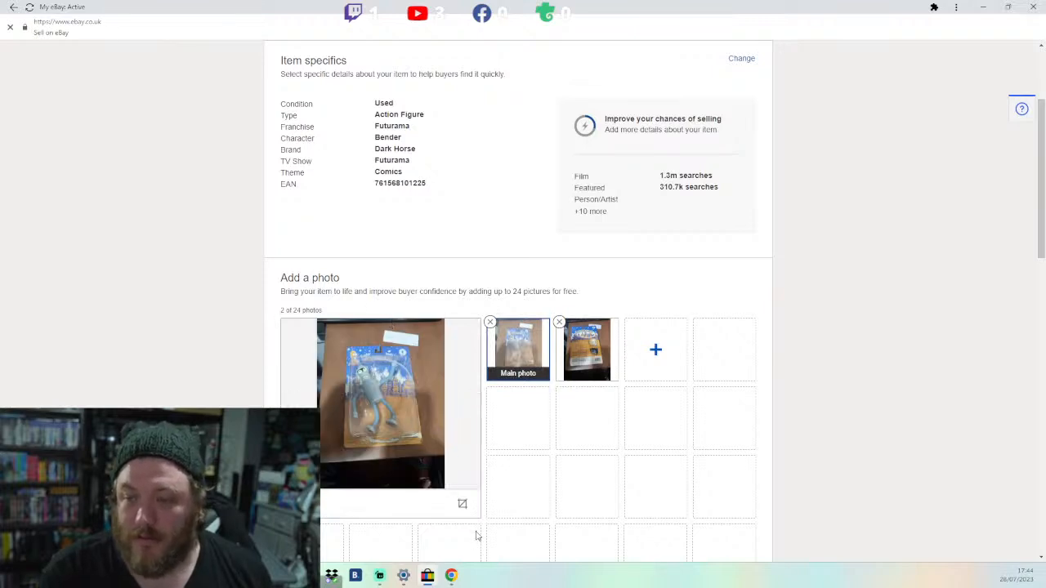
pyautogui.click(462, 503)
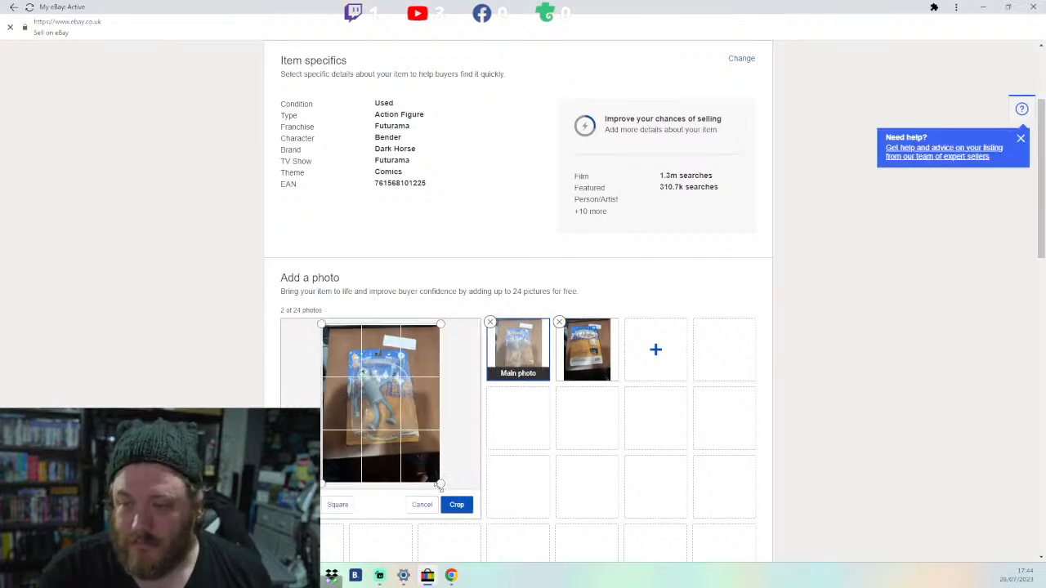
pyautogui.moveTo(440, 485); pyautogui.dragTo(436, 449)
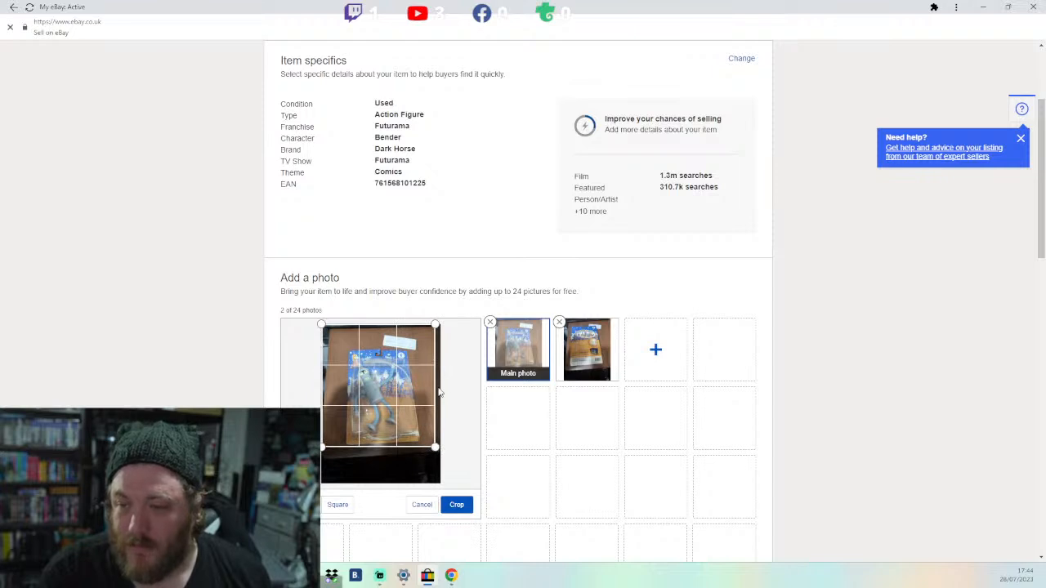
pyautogui.moveTo(439, 324); pyautogui.dragTo(424, 348)
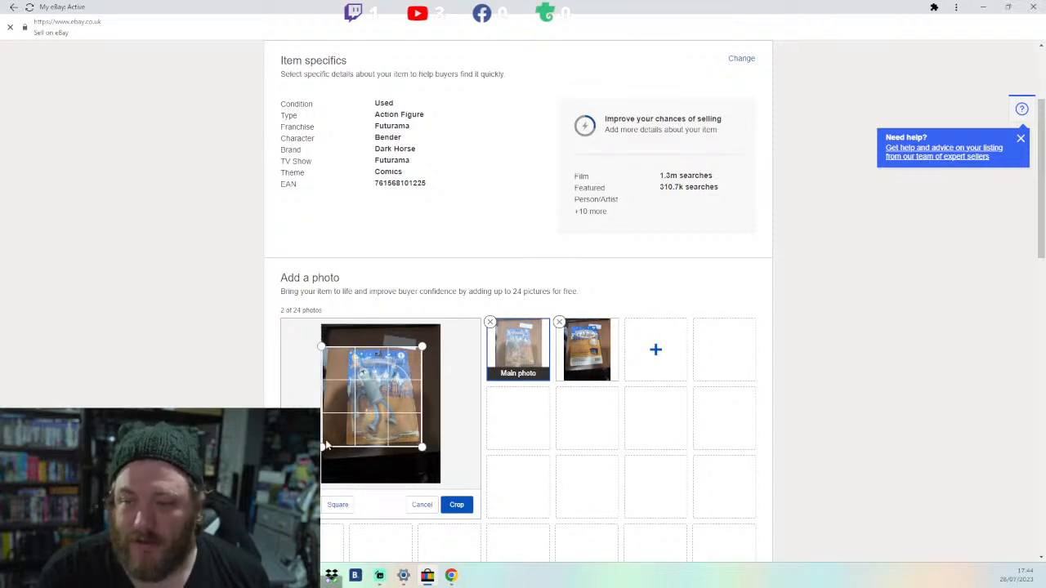
pyautogui.moveTo(322, 448); pyautogui.dragTo(340, 447)
pyautogui.click(455, 501)
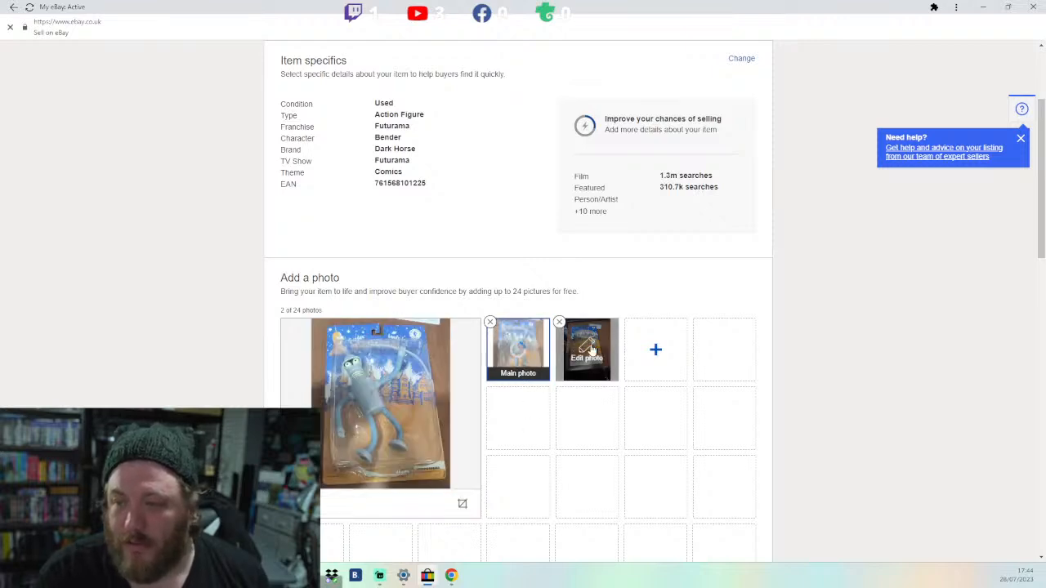
# Step: Crop the second photo closely around the back of the Futurama packaging, removing the dark edges
pyautogui.click(590, 351)
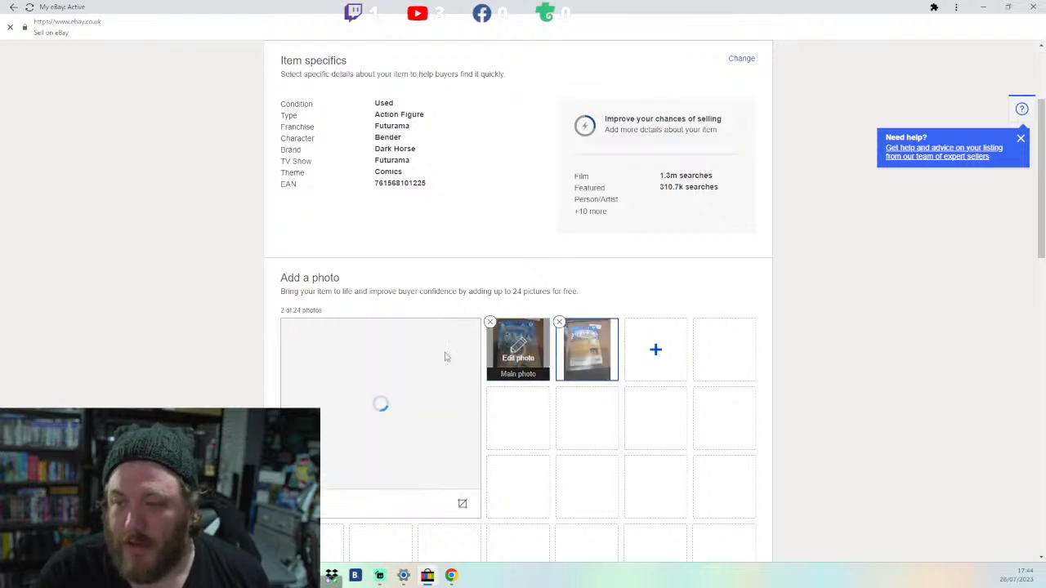
pyautogui.click(461, 504)
pyautogui.moveTo(439, 482); pyautogui.dragTo(422, 448)
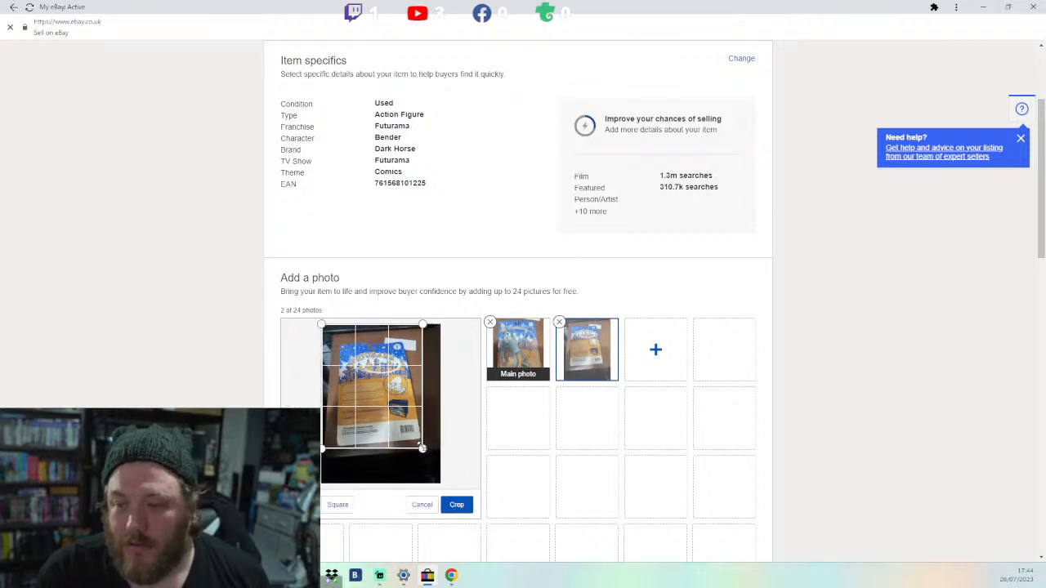
pyautogui.moveTo(320, 324); pyautogui.dragTo(331, 340)
pyautogui.click(456, 504)
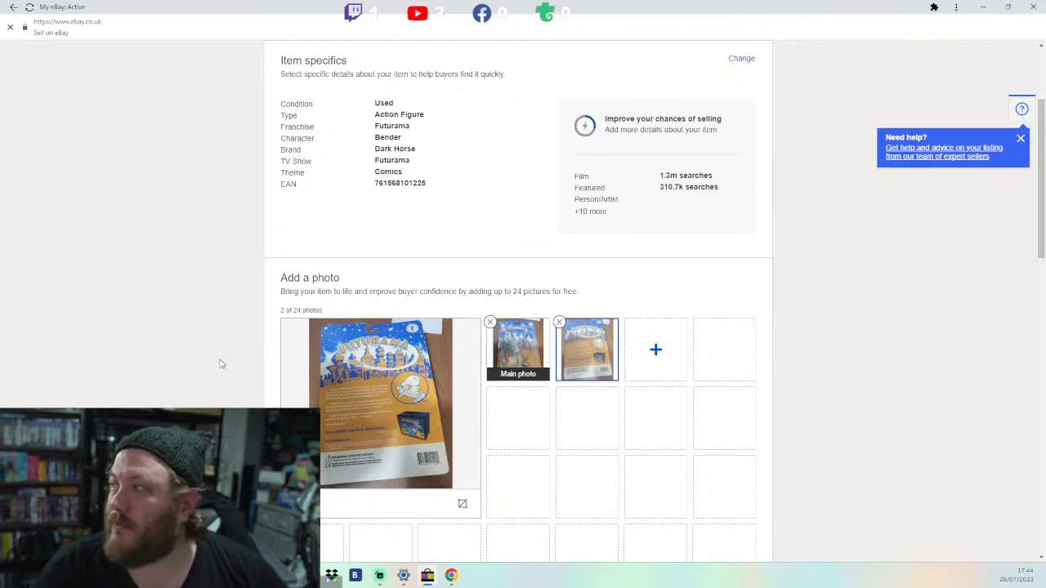
# Step: Write the item description "Very Good Condition, Still in Box"
pyautogui.scroll(-5, 214, 359)
pyautogui.scroll(-2, 215, 357)
pyautogui.click(423, 296)
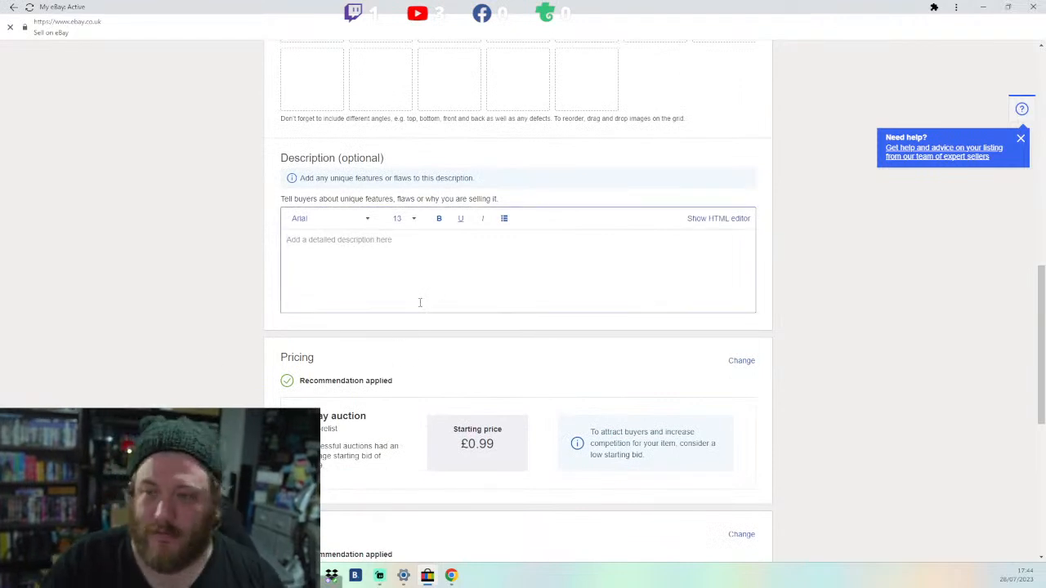
pyautogui.write('Very Good Cond')
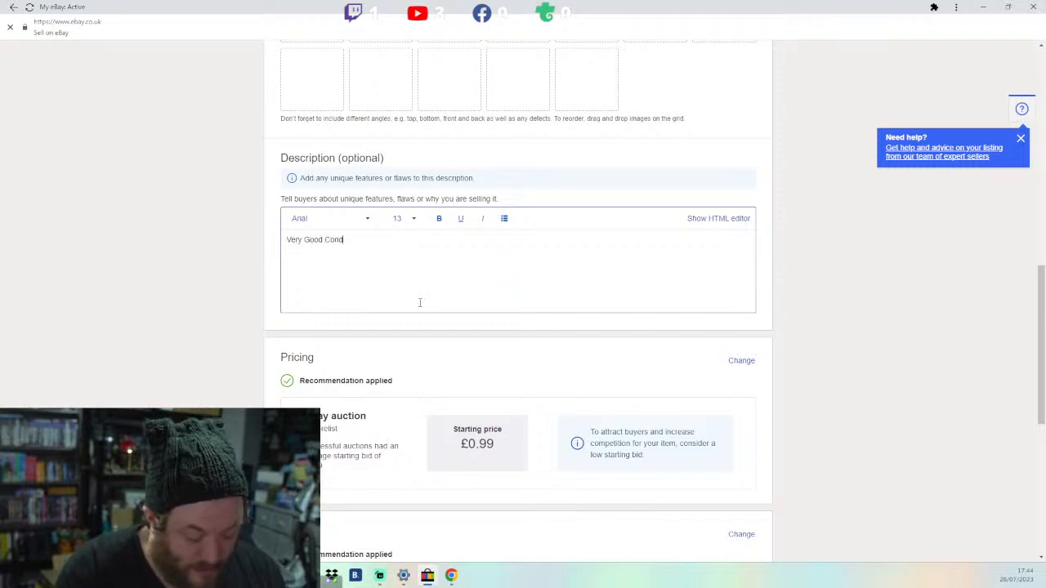
pyautogui.write('ition, Still in Box')
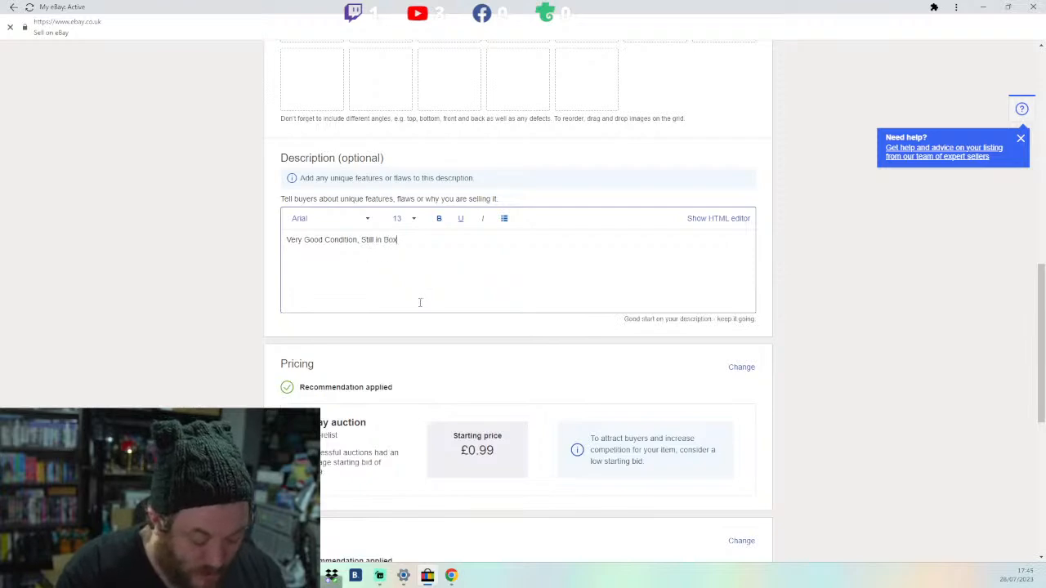
# Step: Change the delivery service to the small parcel option Royal Mail Tracked 24
pyautogui.scroll(-5, 423, 302)
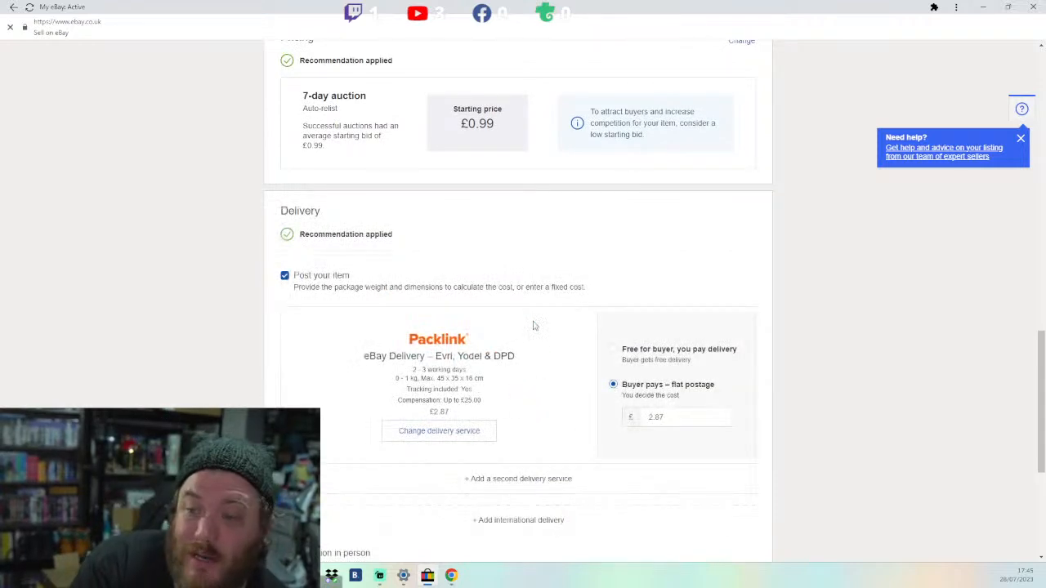
pyautogui.click(415, 437)
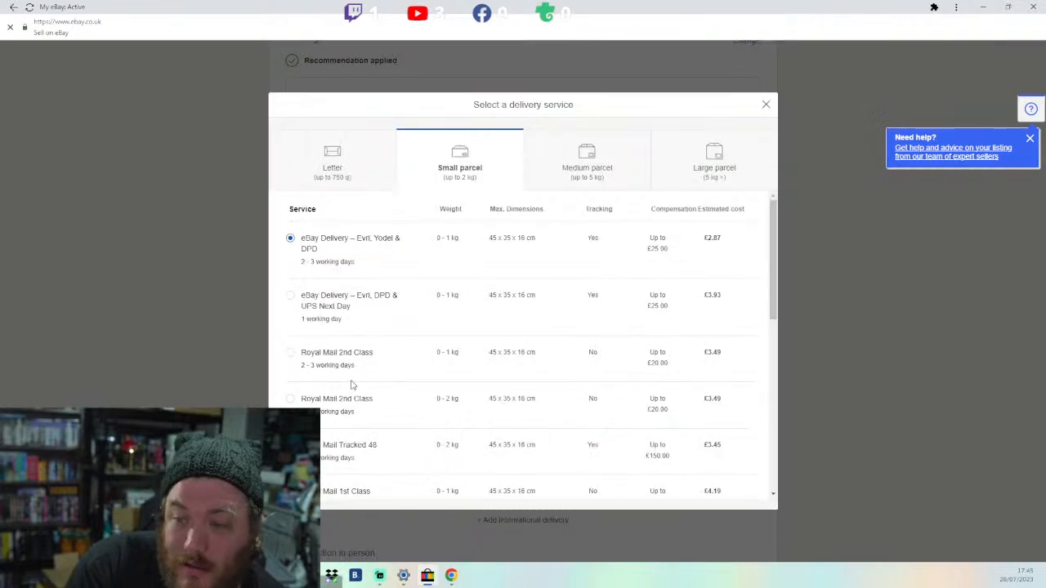
pyautogui.scroll(-3, 365, 339)
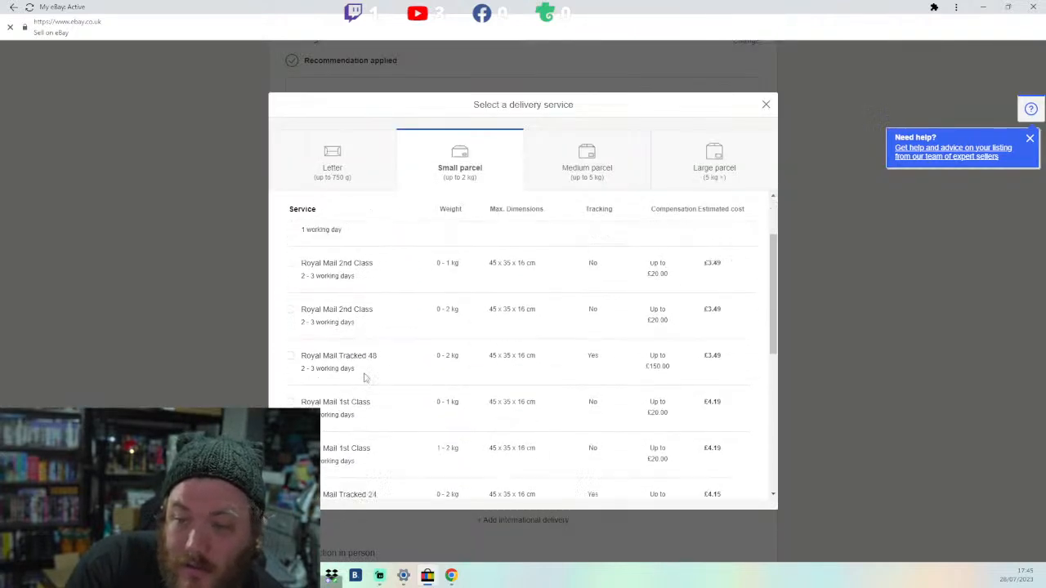
pyautogui.scroll(-2, 413, 334)
pyautogui.scroll(-1, 413, 332)
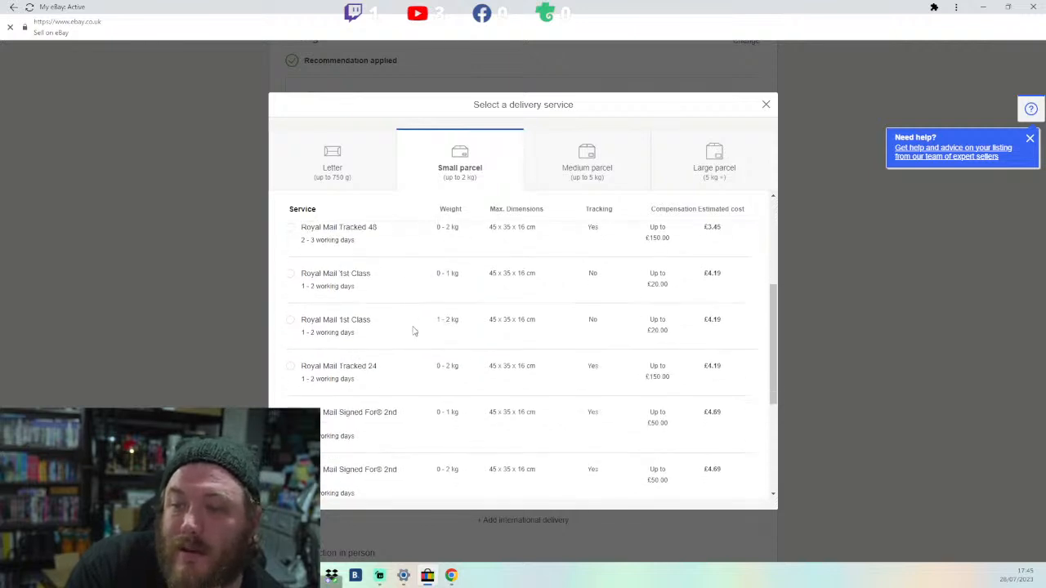
pyautogui.scroll(-3, 412, 331)
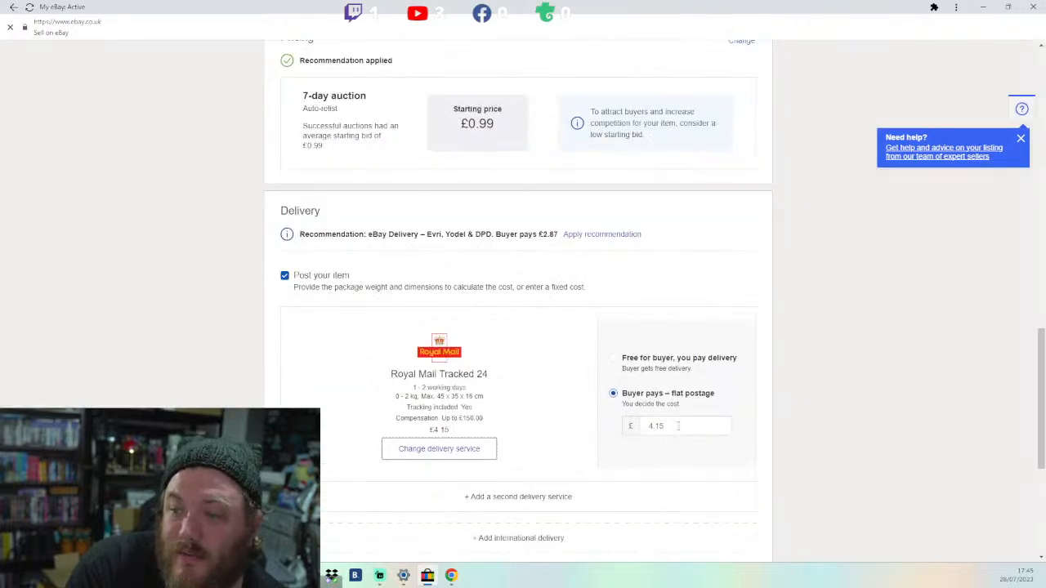
# Step: Set the buyer-paid flat postage for Royal Mail Tracked 24 to £4.45
pyautogui.moveTo(677, 425); pyautogui.dragTo(614, 427)
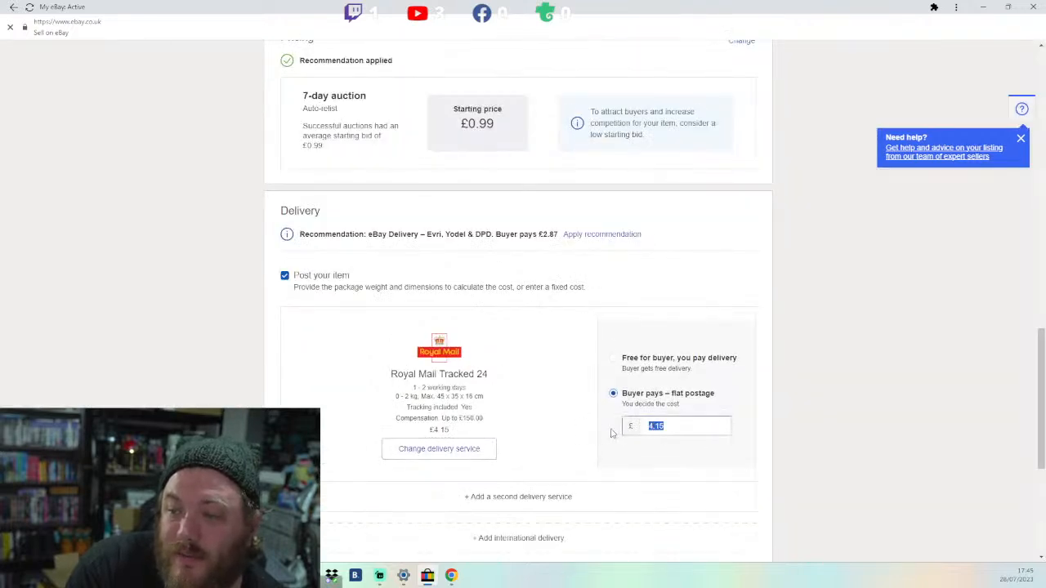
pyautogui.write('4')
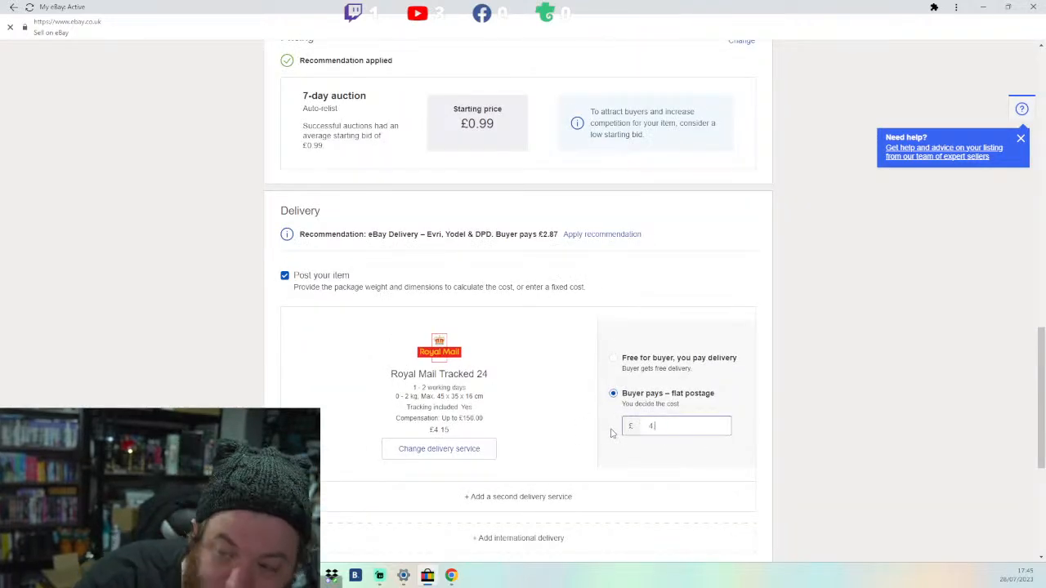
pyautogui.write('.45')
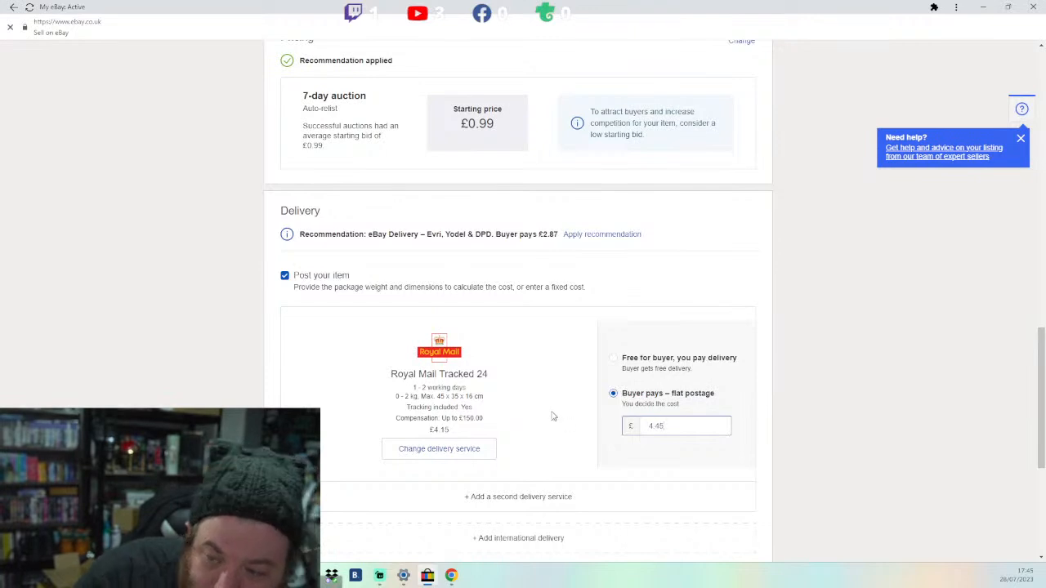
# Step: List the Bender toy with the displayed fees and decline the paid Promoted Listings Express offer
pyautogui.scroll(-2, 563, 417)
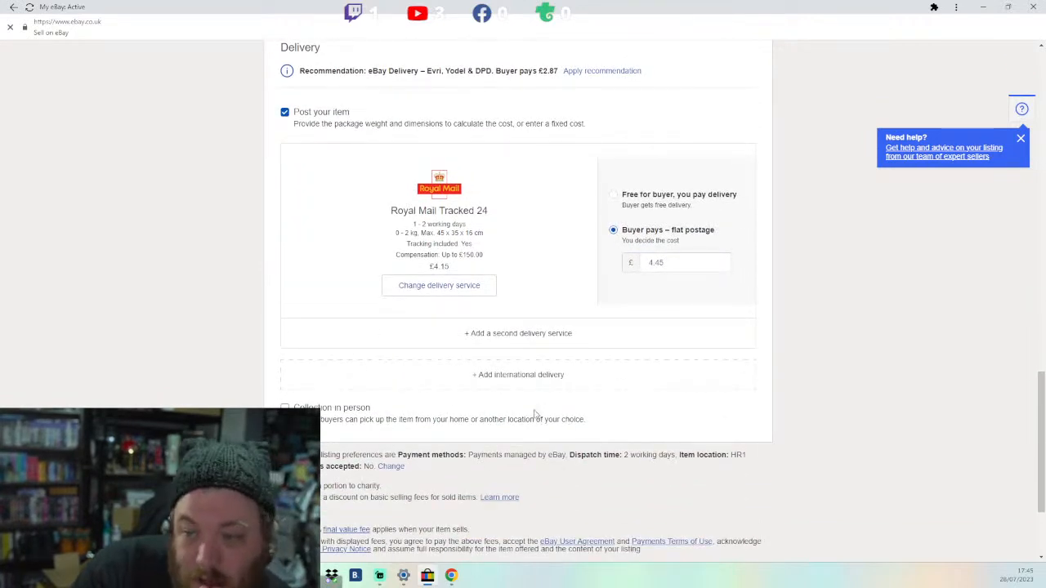
pyautogui.scroll(-2, 537, 415)
pyautogui.click(365, 433)
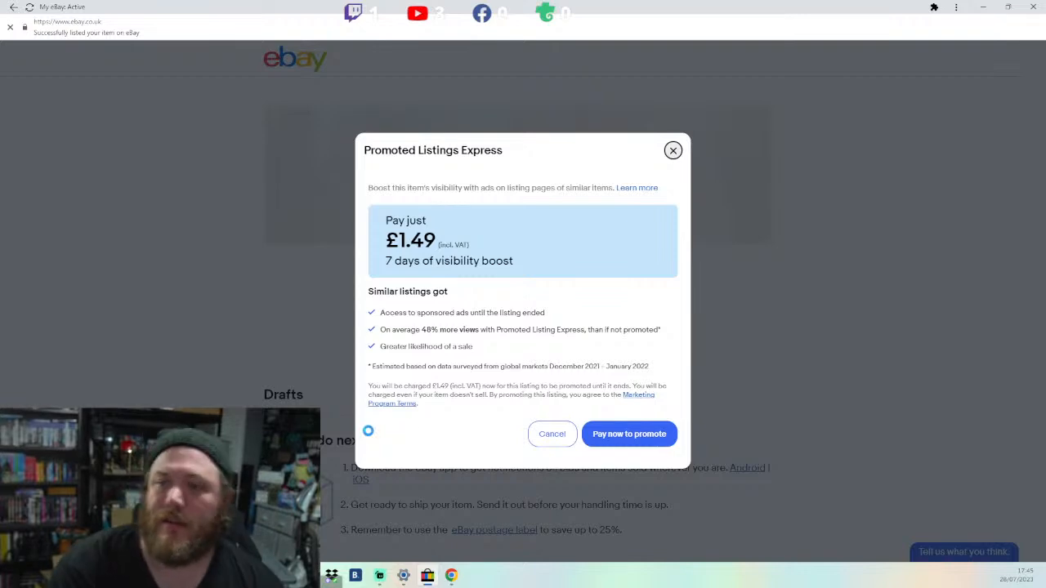
pyautogui.click(544, 435)
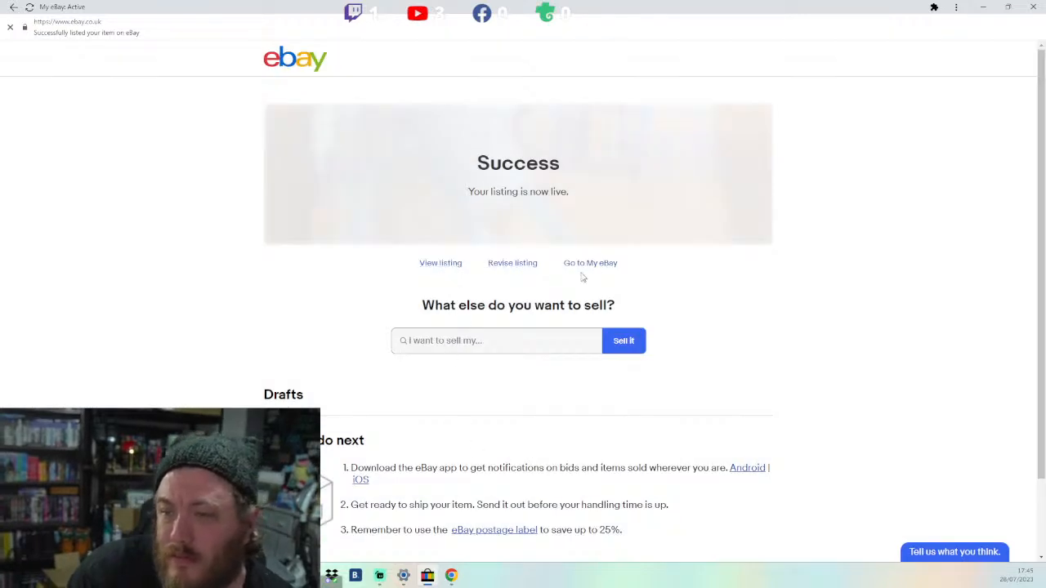
# Step: Return to the eBay home page and open the selling page for listing another item
pyautogui.click(288, 62)
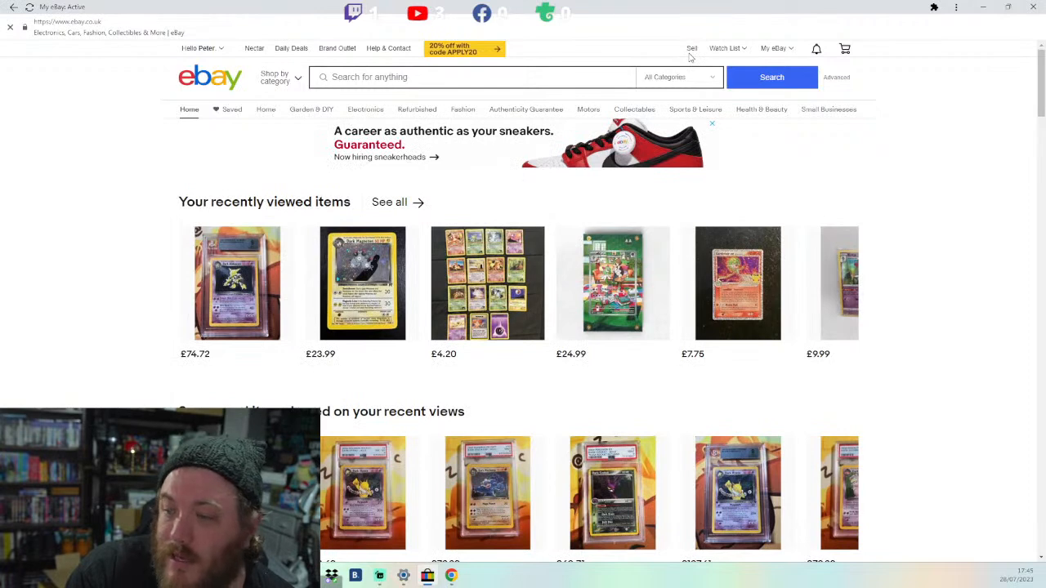
pyautogui.click(692, 51)
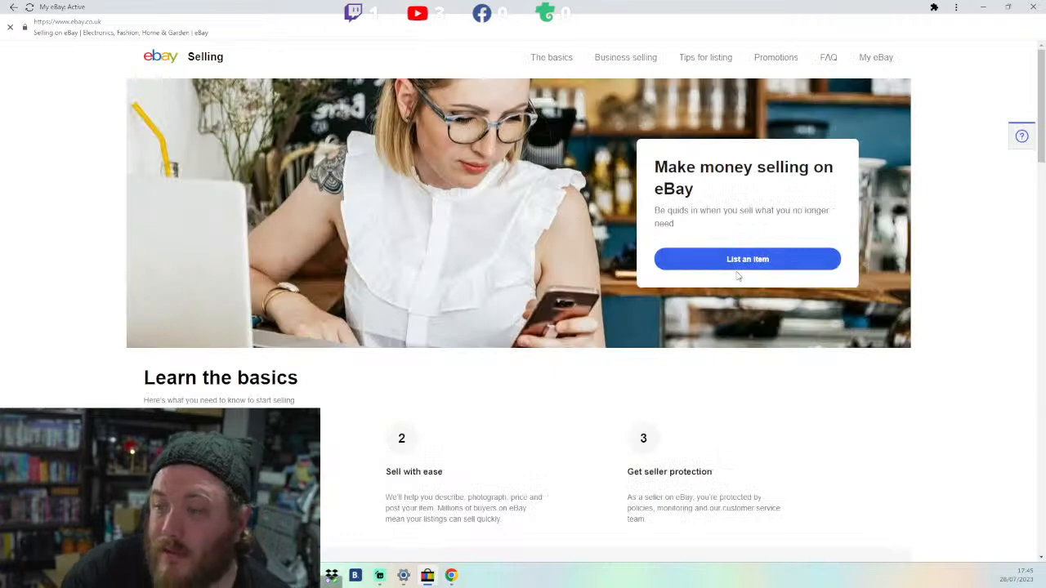
pyautogui.scroll(-3, 474, 63)
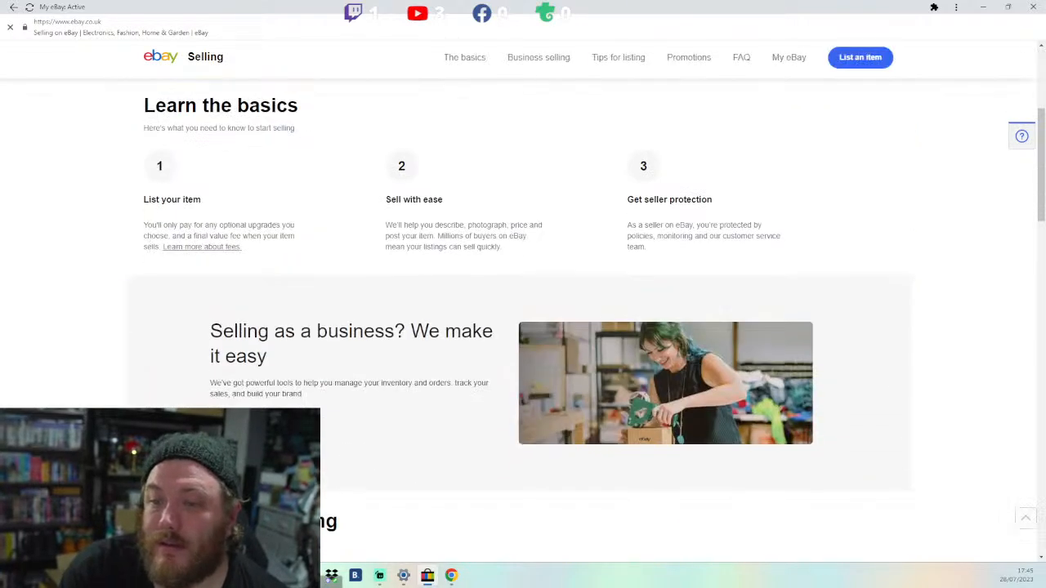
pyautogui.scroll(3, 474, 63)
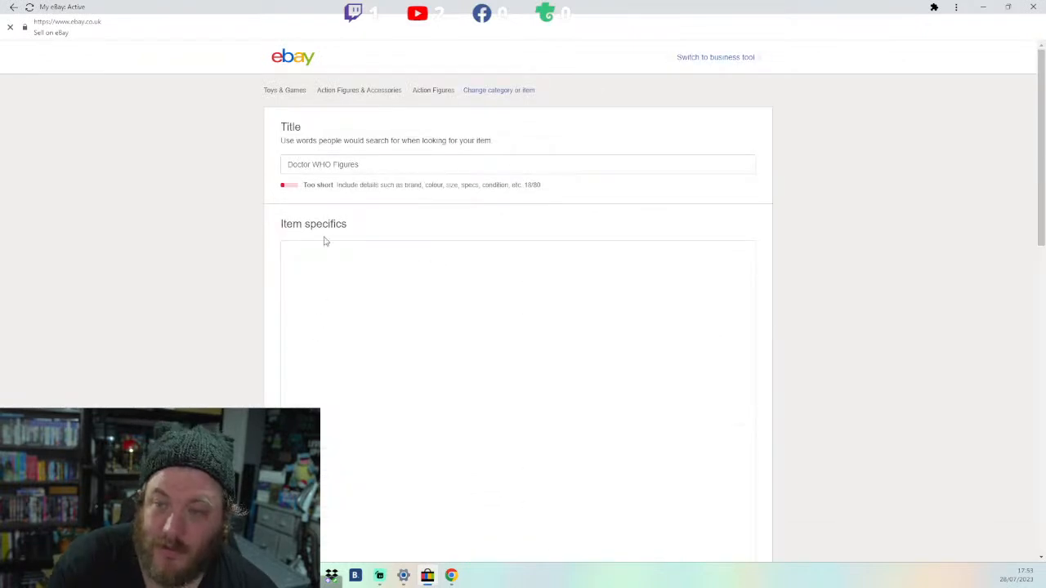
# Step: Extend the Doctor WHO Figures listing title with "Assorted, Very Good Condition"
pyautogui.click(376, 166)
pyautogui.write('Assorted, Very Good Condition')
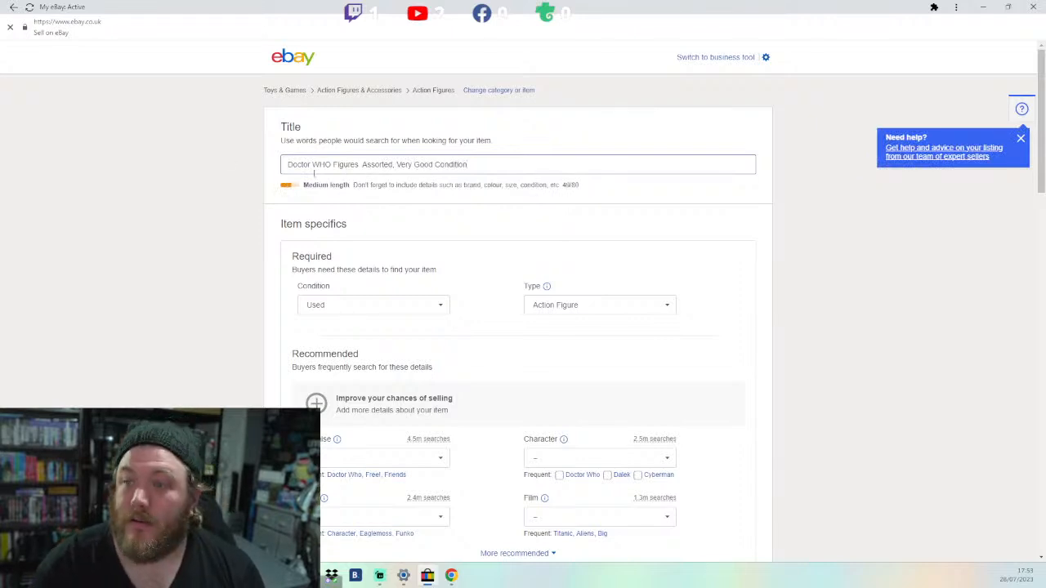
# Step: Choose the suggested franchise Doctor Who and add "Assorted" as a custom character value in the item specifics
pyautogui.scroll(-1, 463, 379)
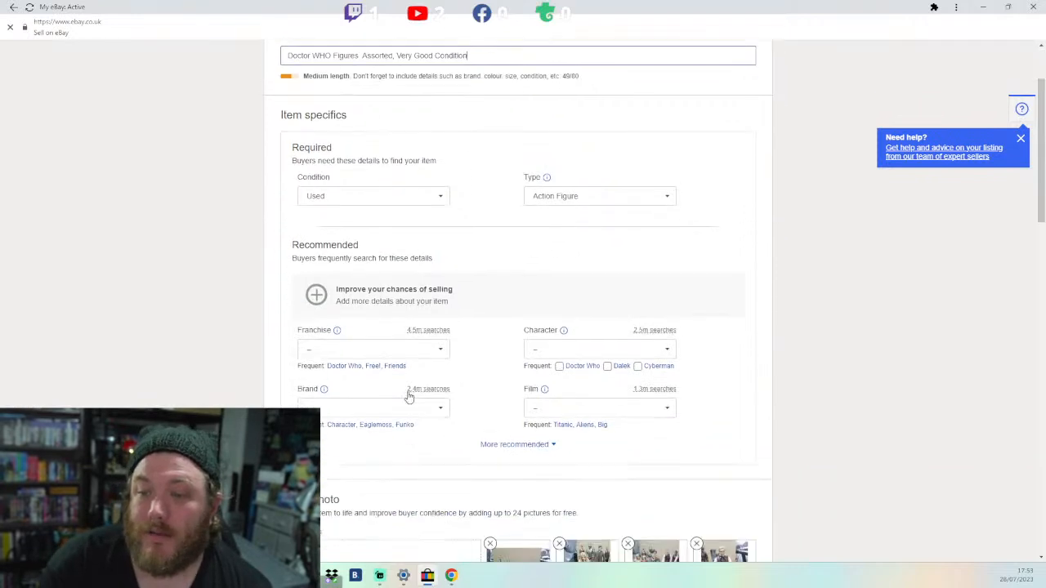
pyautogui.click(335, 367)
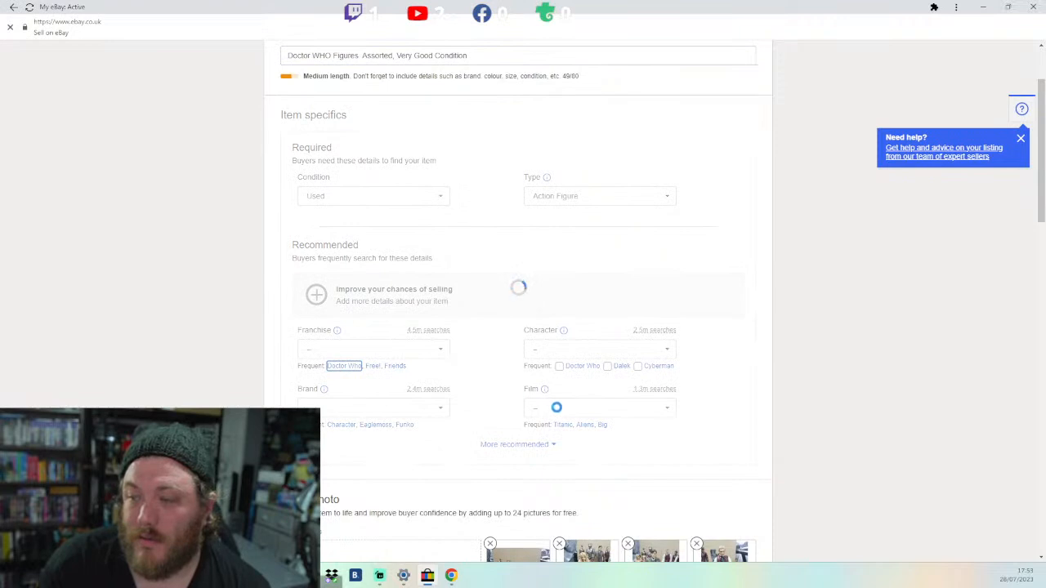
pyautogui.click(638, 345)
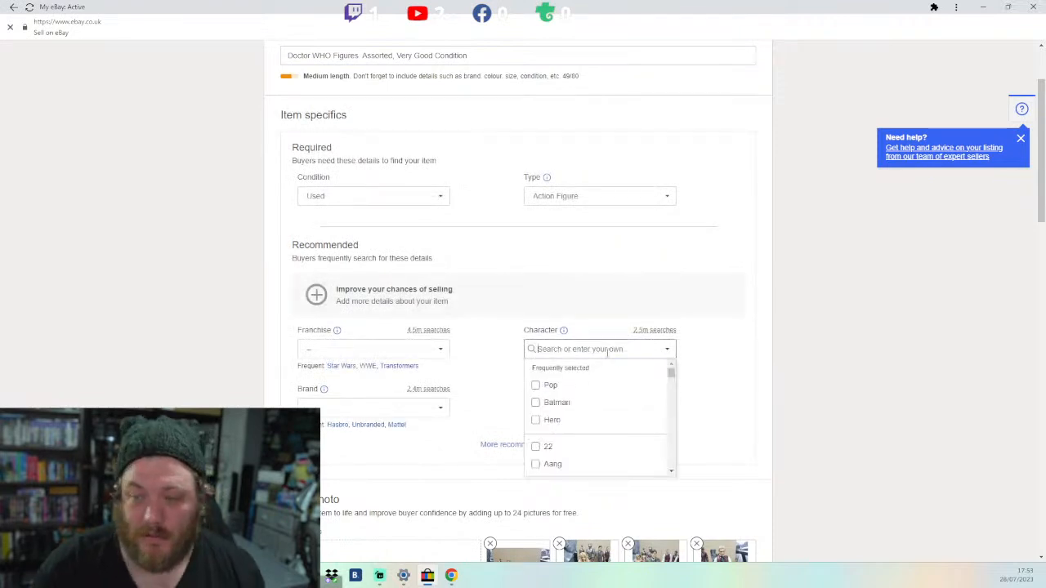
pyautogui.write('Assorted')
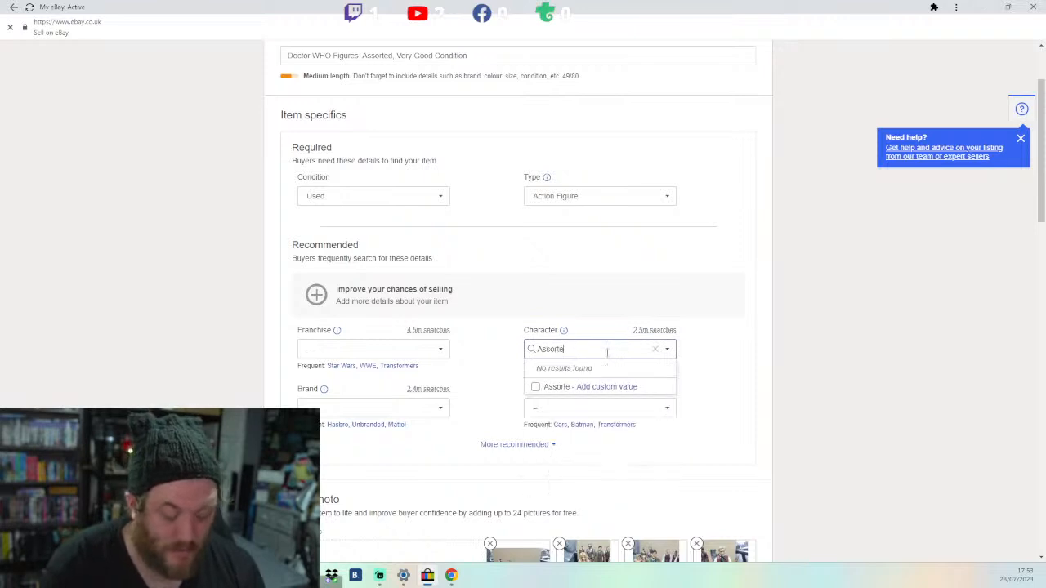
pyautogui.click(631, 387)
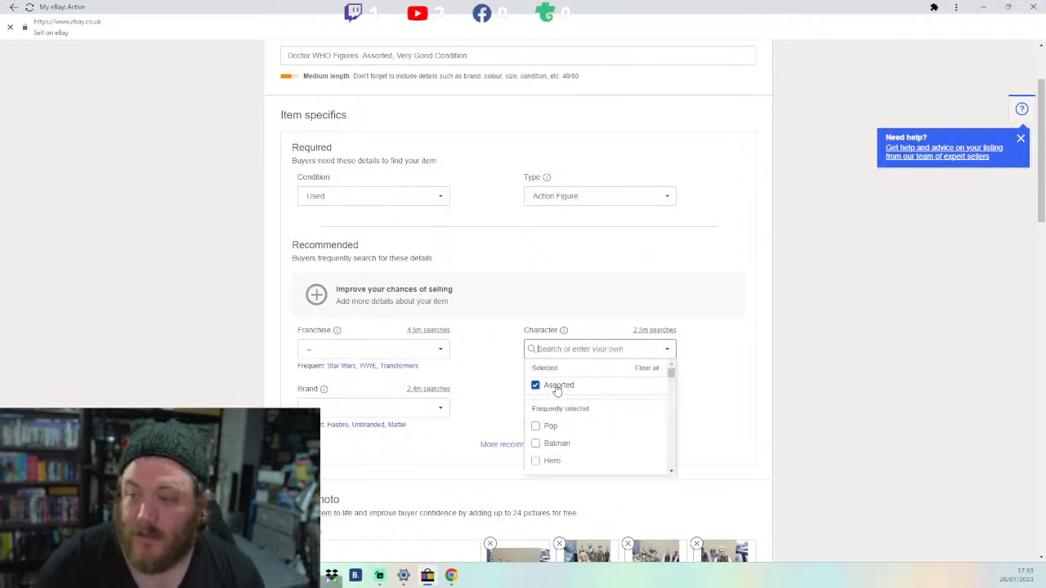
pyautogui.click(488, 403)
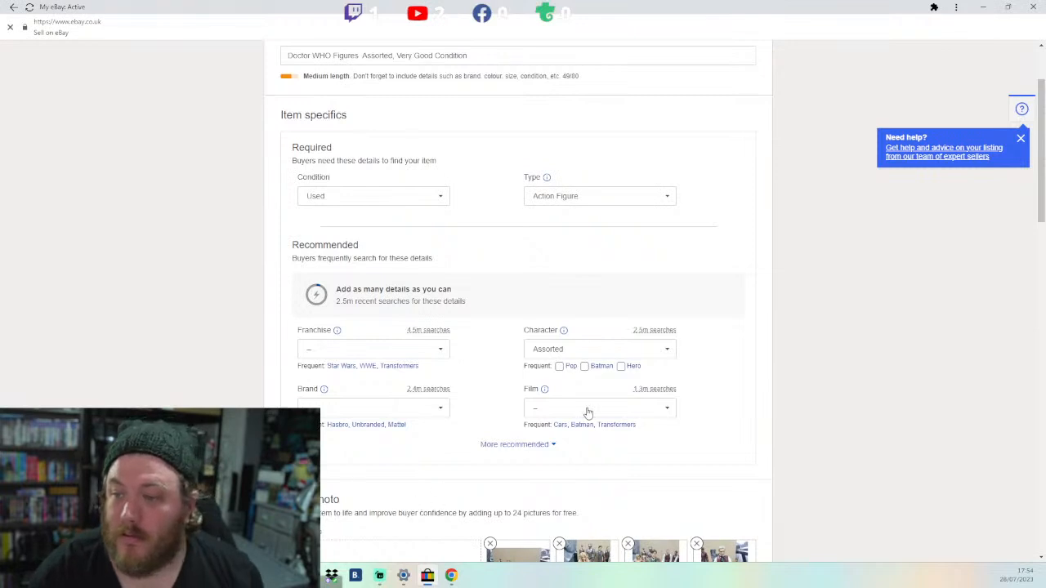
# Step: Add "Worldwide Limited" as a custom brand value in the recommended item specifics
pyautogui.click(354, 409)
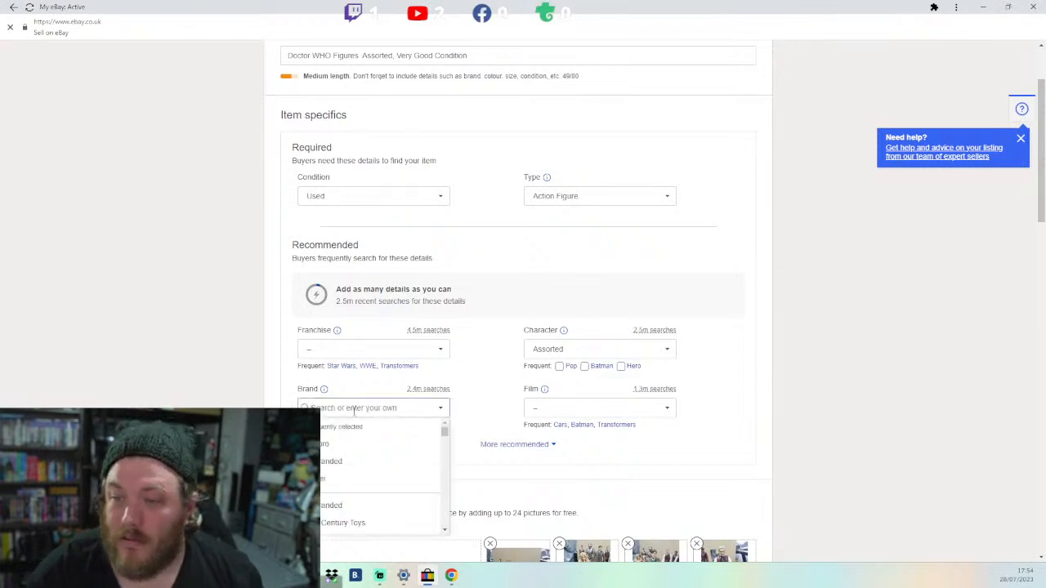
pyautogui.write('Wo')
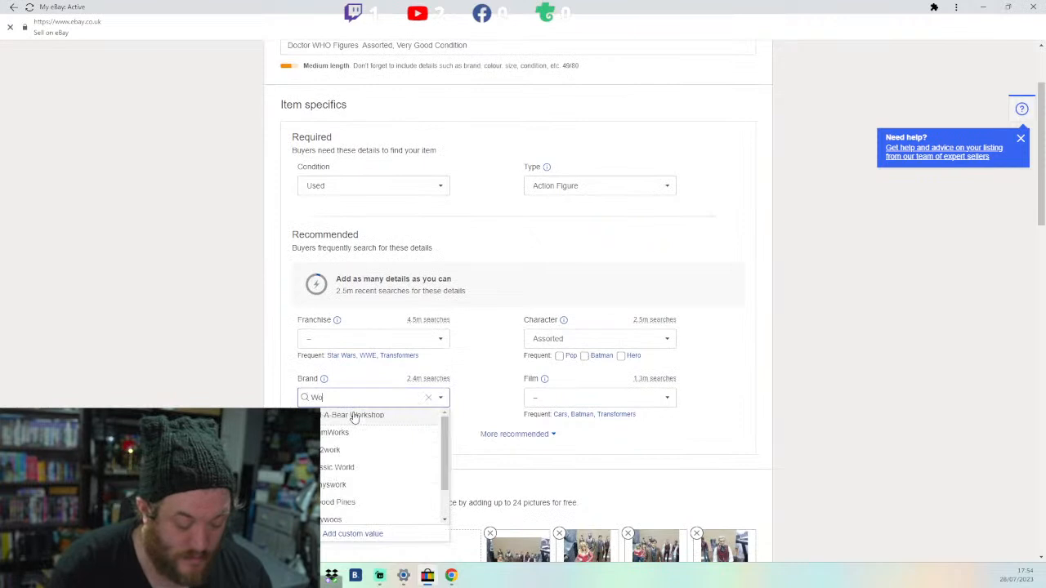
pyautogui.write('rldwid')
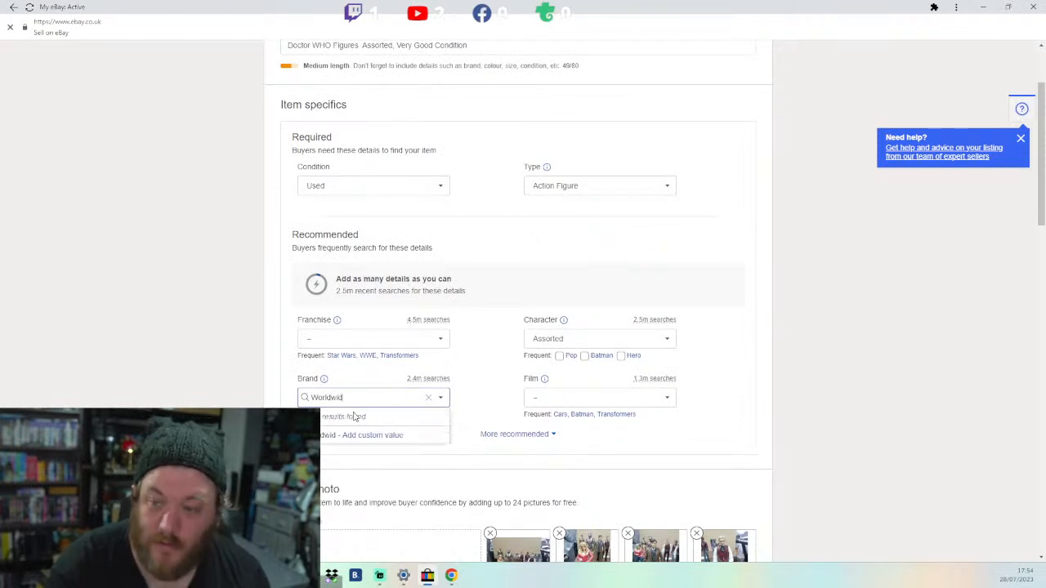
pyautogui.write('e Limited')
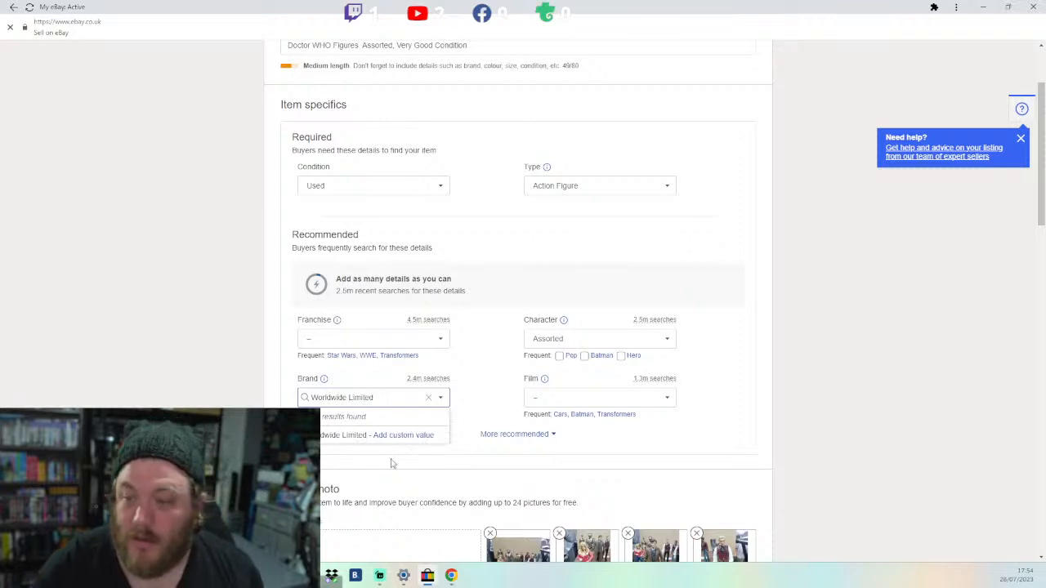
pyautogui.click(413, 434)
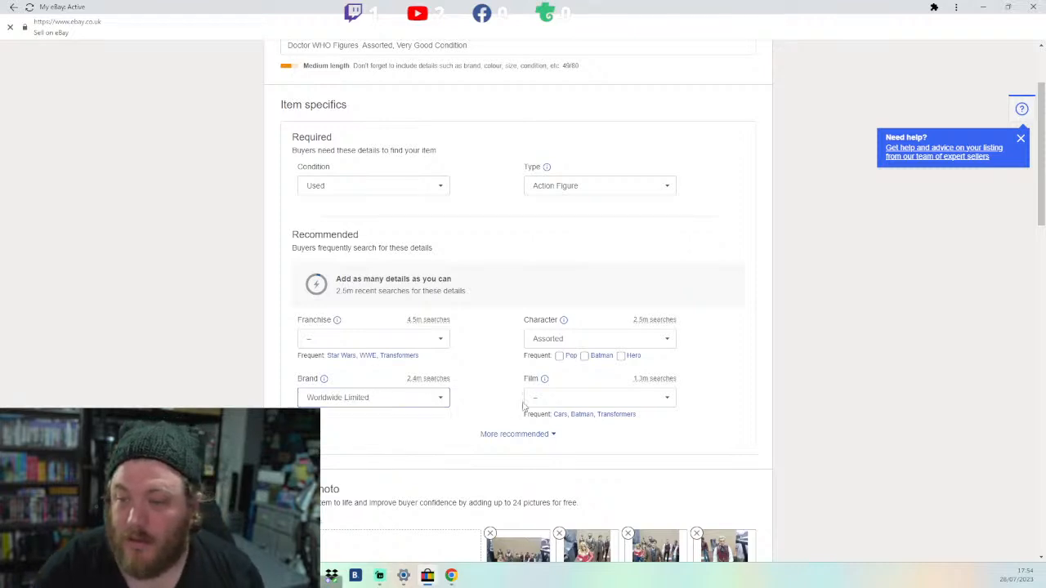
# Step: Add "Doctor Who" as a custom film value in the recommended item specifics
pyautogui.click(629, 398)
pyautogui.write('Docot')
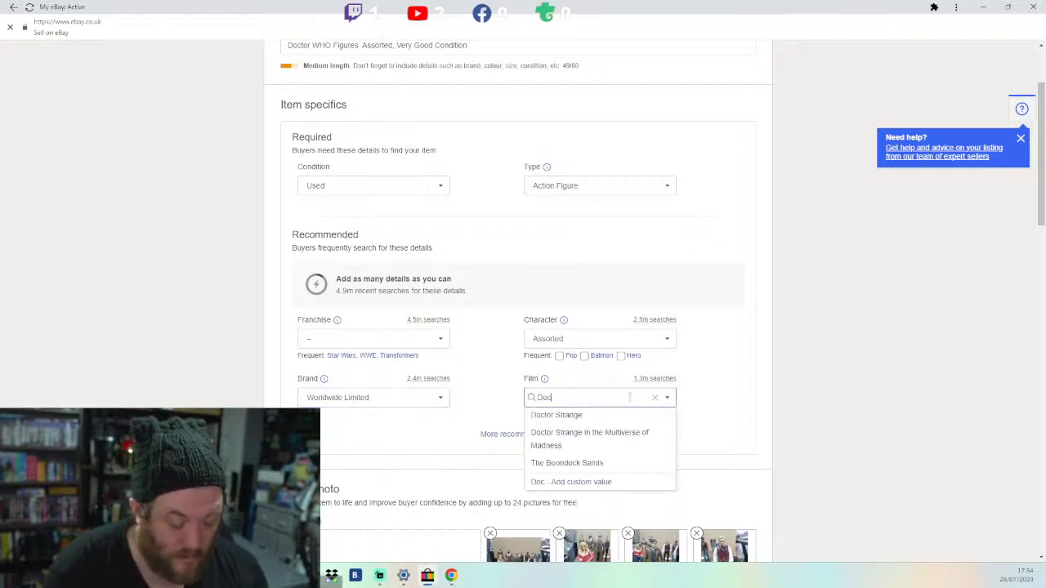
pyautogui.press('BackSpace')
pyautogui.press('BackSpace')
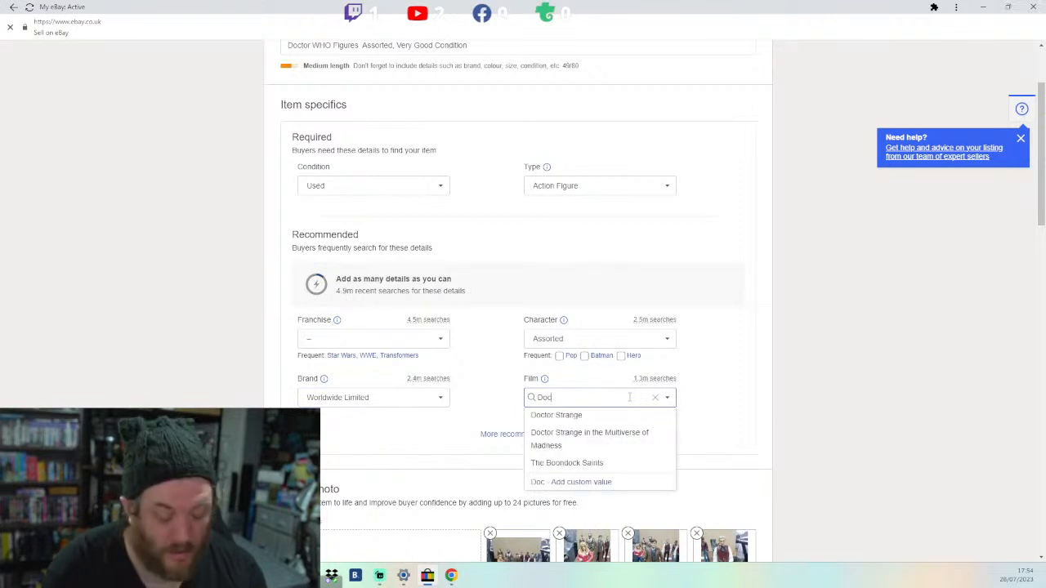
pyautogui.write('tor')
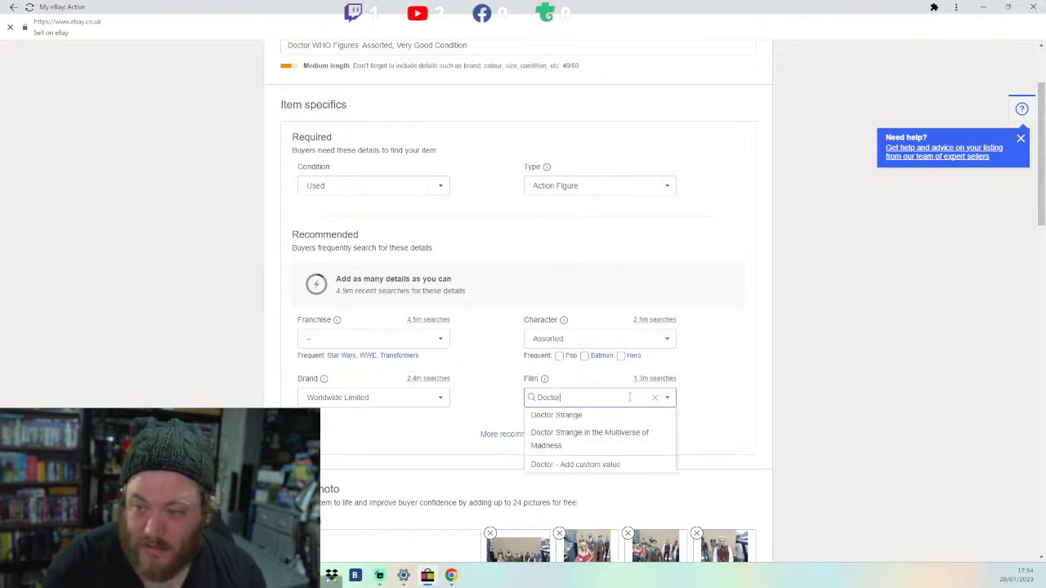
pyautogui.write(' W')
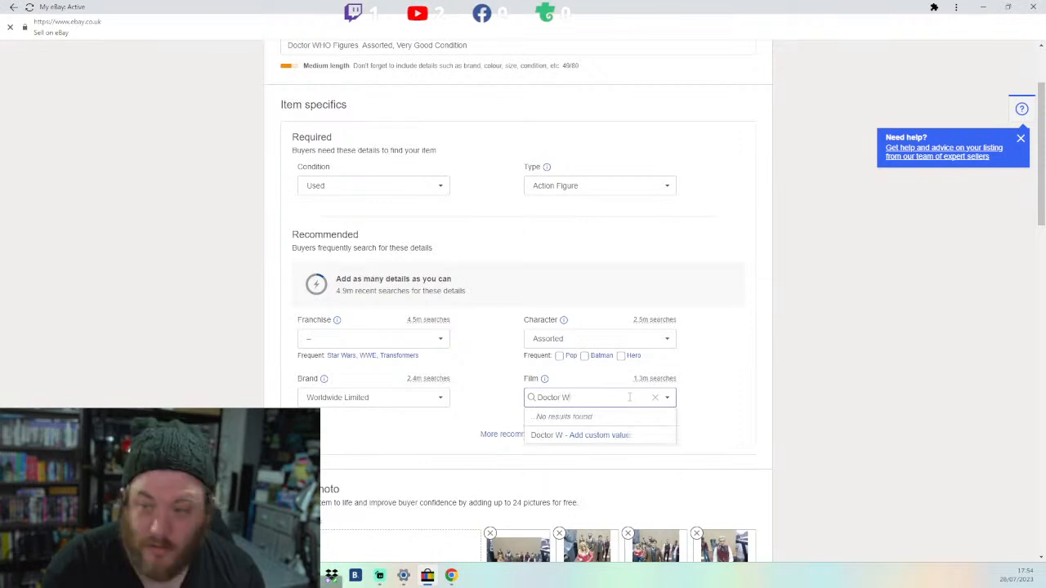
pyautogui.write('ho')
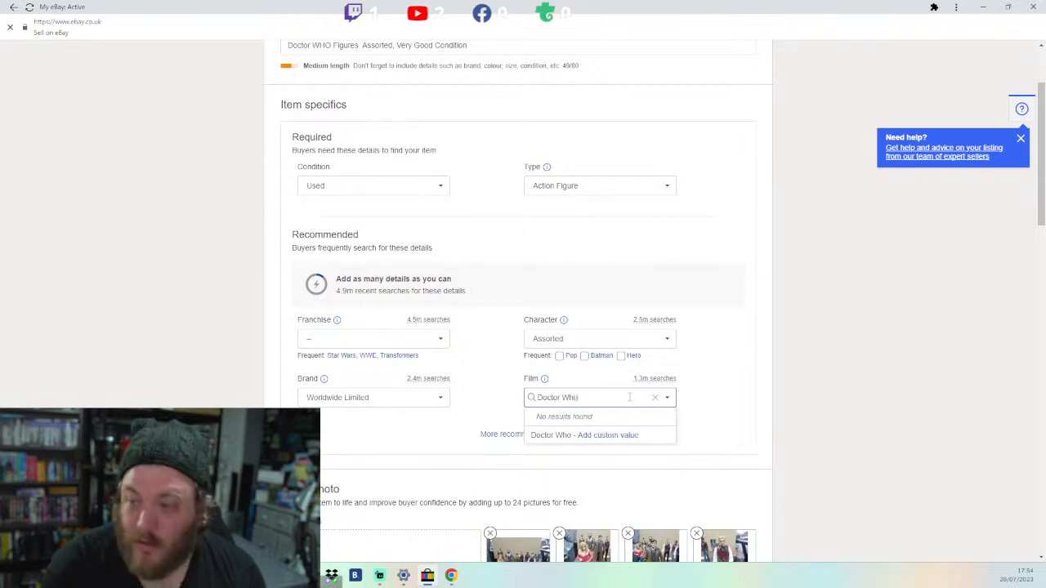
pyautogui.click(625, 437)
# Step: Crop the main group photo on both sides and along the lower edge so it frames the row of figures
pyautogui.scroll(-3, 567, 423)
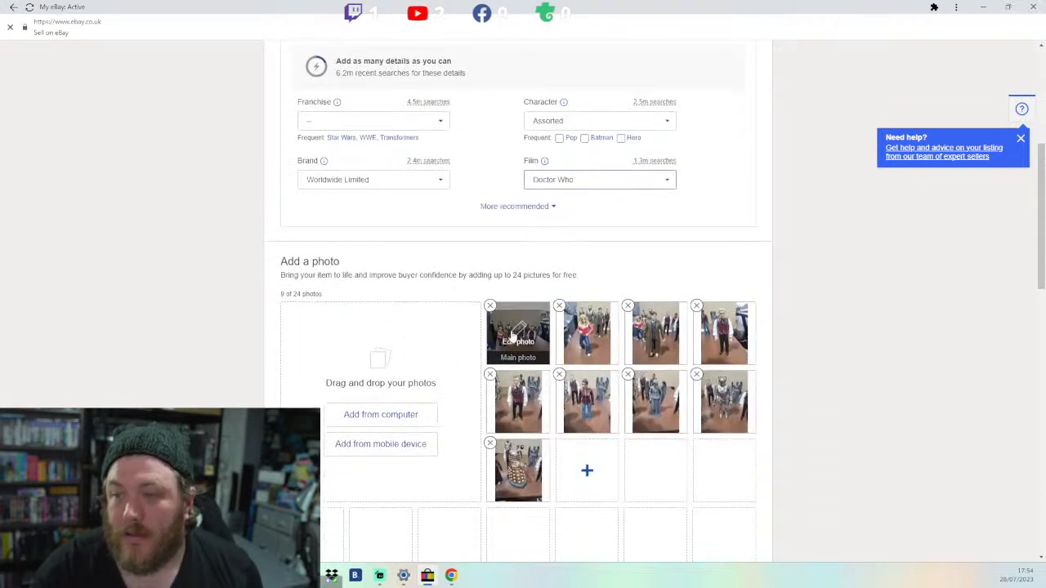
pyautogui.click(510, 343)
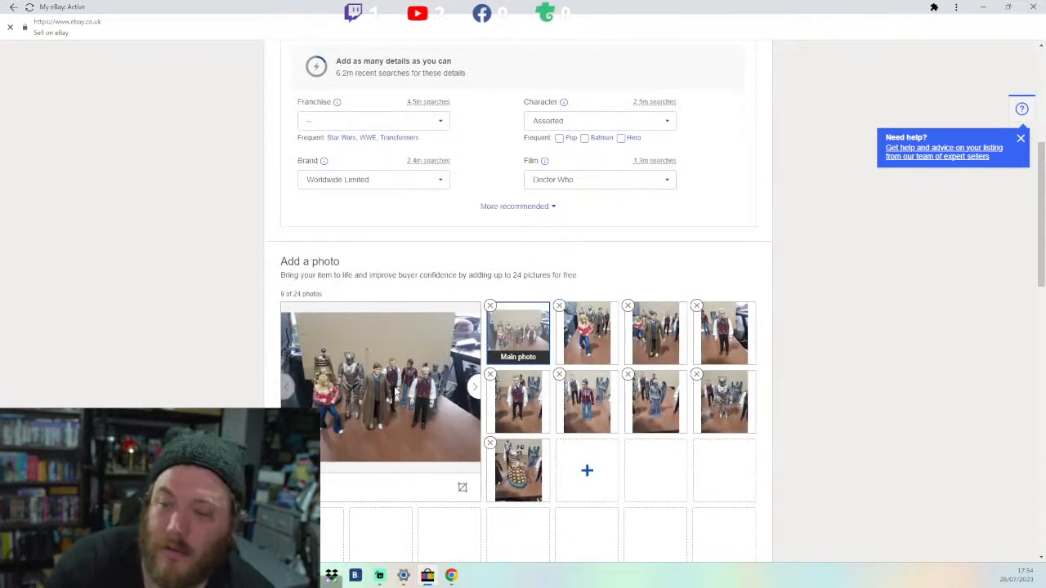
pyautogui.scroll(4, 375, 394)
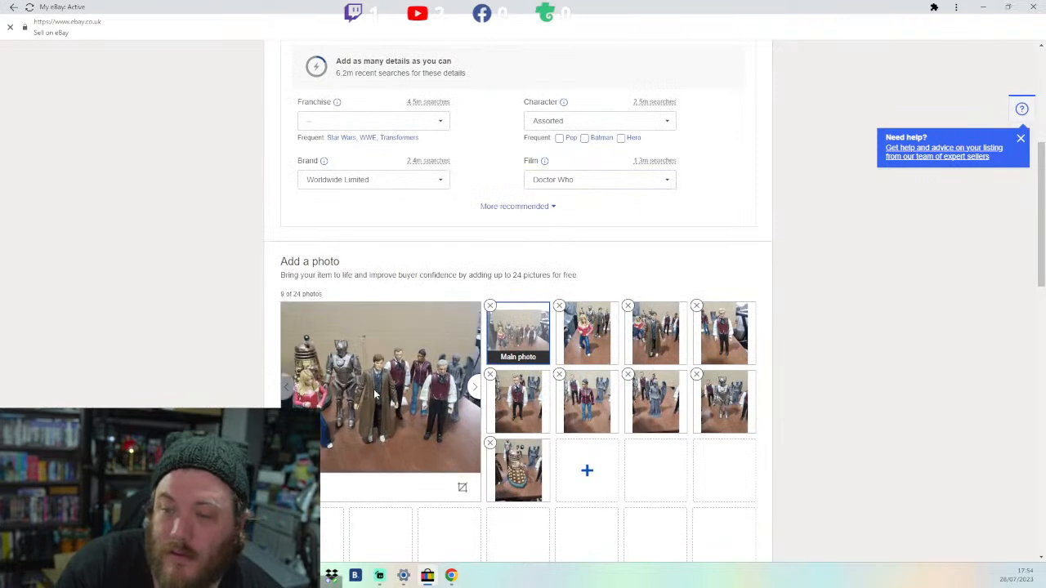
pyautogui.moveTo(376, 395)
pyautogui.mouseDown()
pyautogui.moveTo(422, 397)
pyautogui.moveTo(308, 398)
pyautogui.moveTo(384, 384)
pyautogui.mouseUp()
pyautogui.scroll(-4, 381, 384)
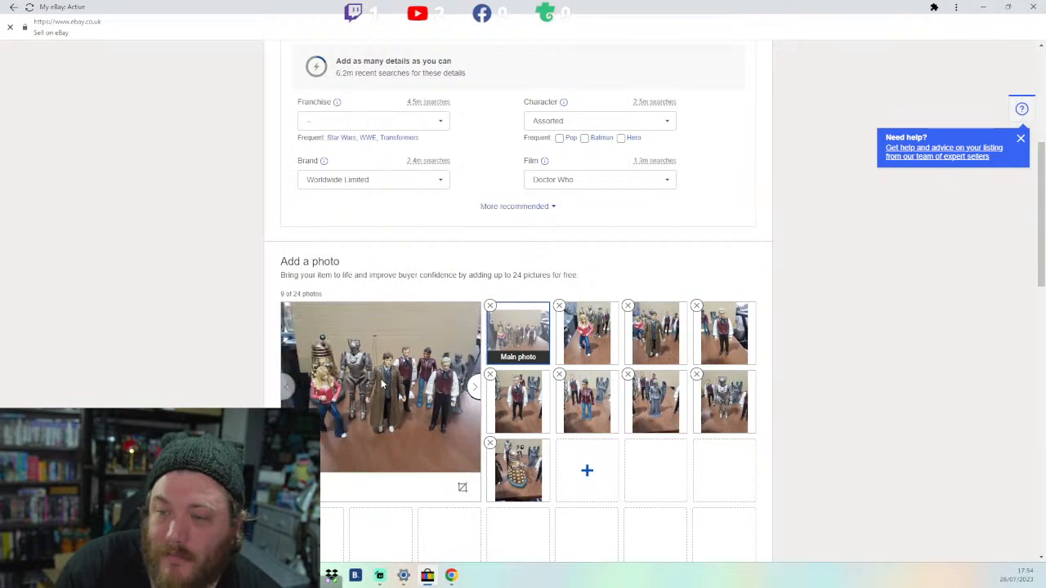
pyautogui.click(461, 487)
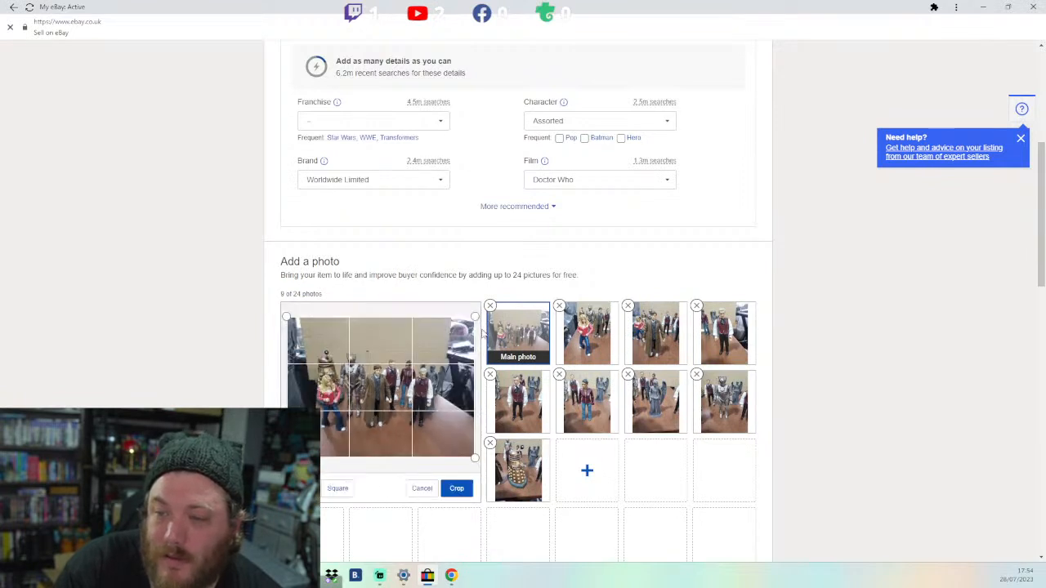
pyautogui.moveTo(475, 316); pyautogui.dragTo(448, 318)
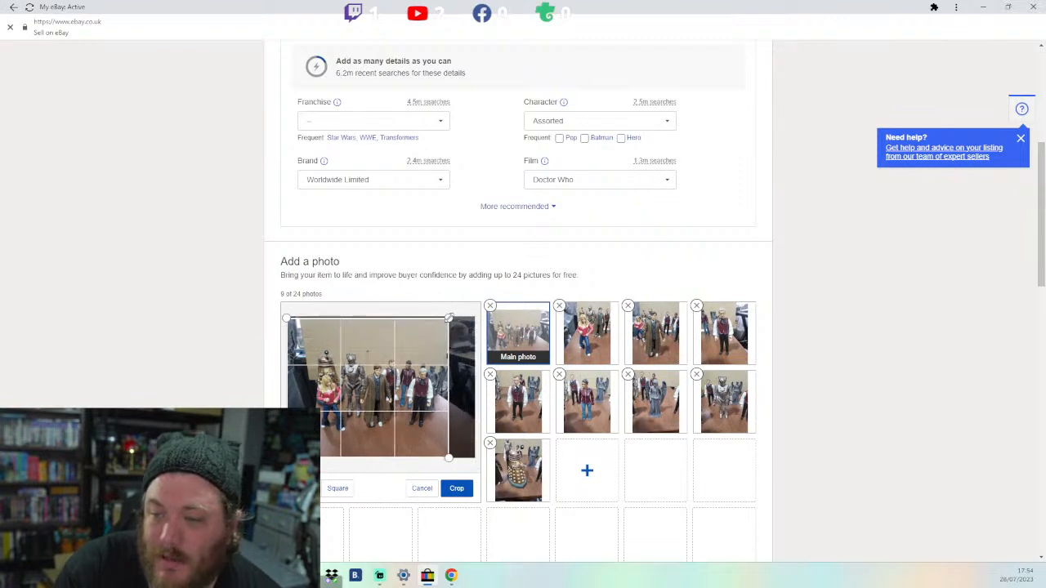
pyautogui.moveTo(284, 316); pyautogui.dragTo(305, 315)
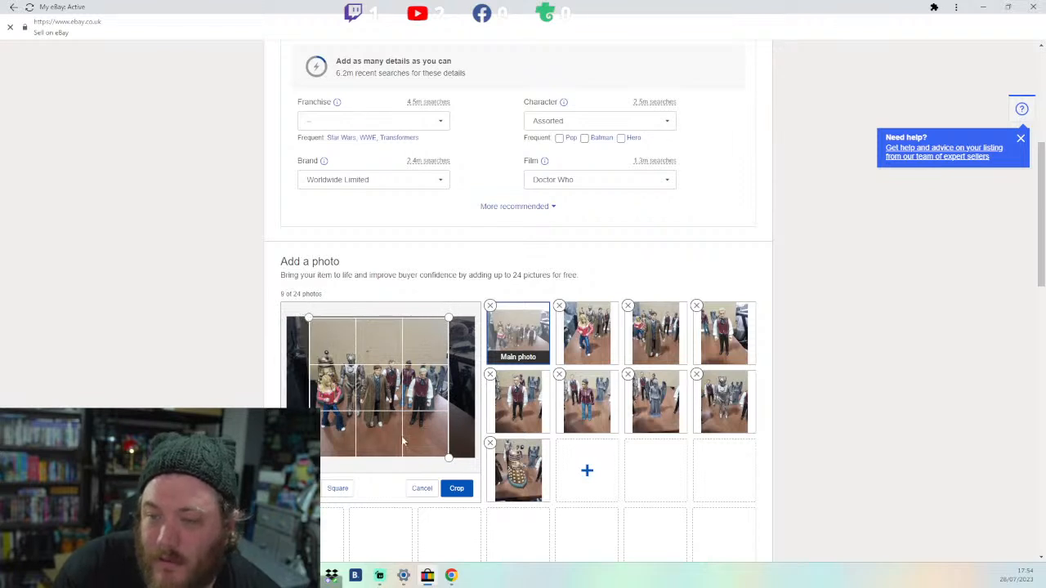
pyautogui.moveTo(448, 459); pyautogui.dragTo(447, 439)
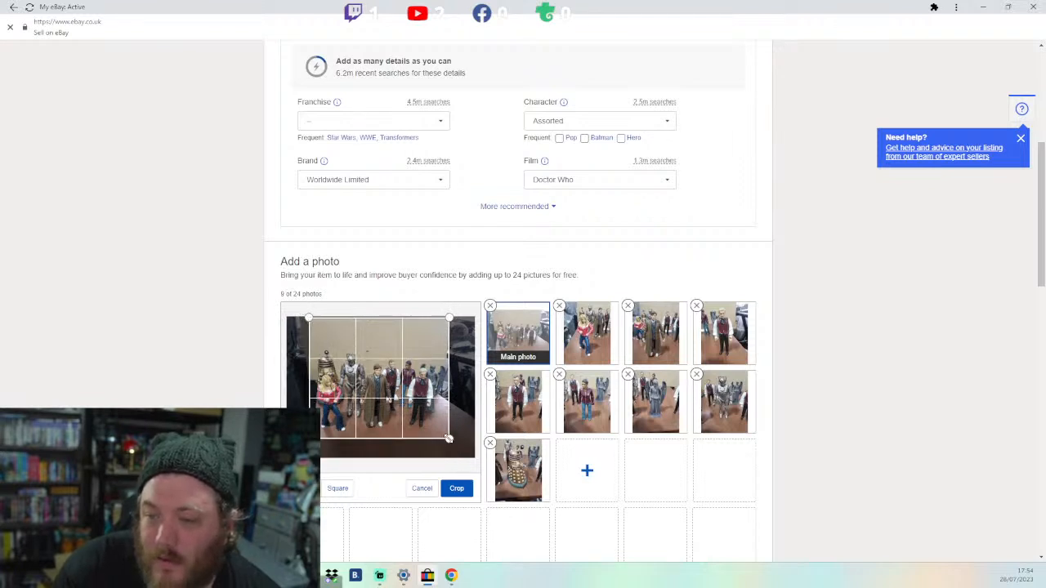
pyautogui.click(457, 489)
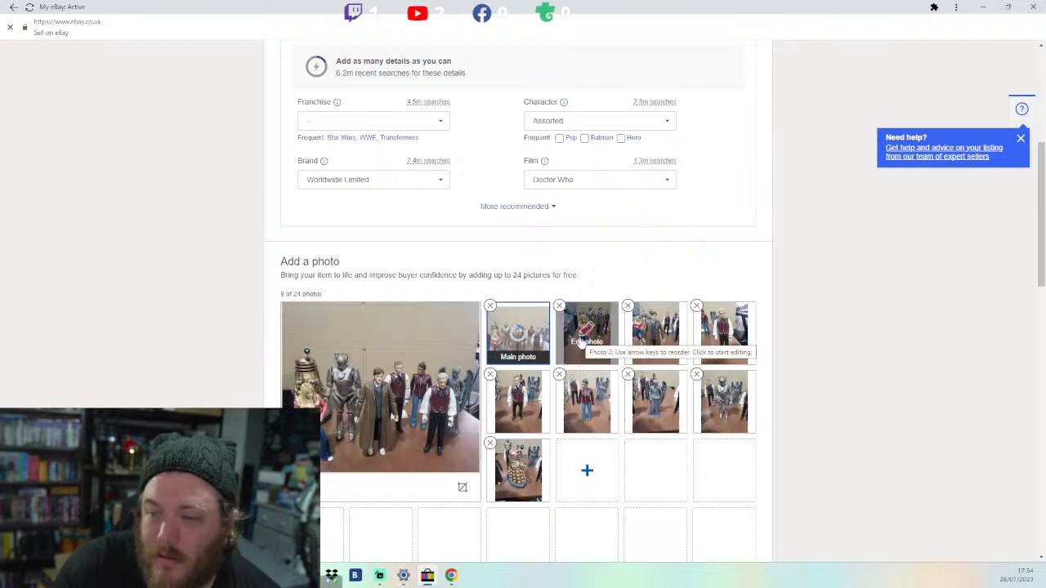
# Step: Crop the second photo closely around the blonde figure in the red top and blue jeans
pyautogui.click(581, 342)
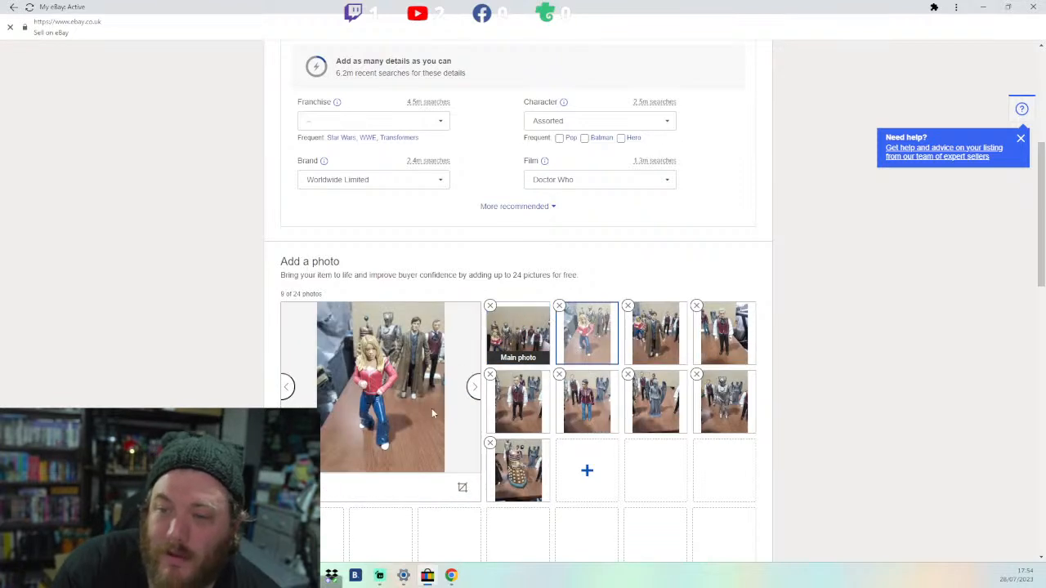
pyautogui.click(462, 488)
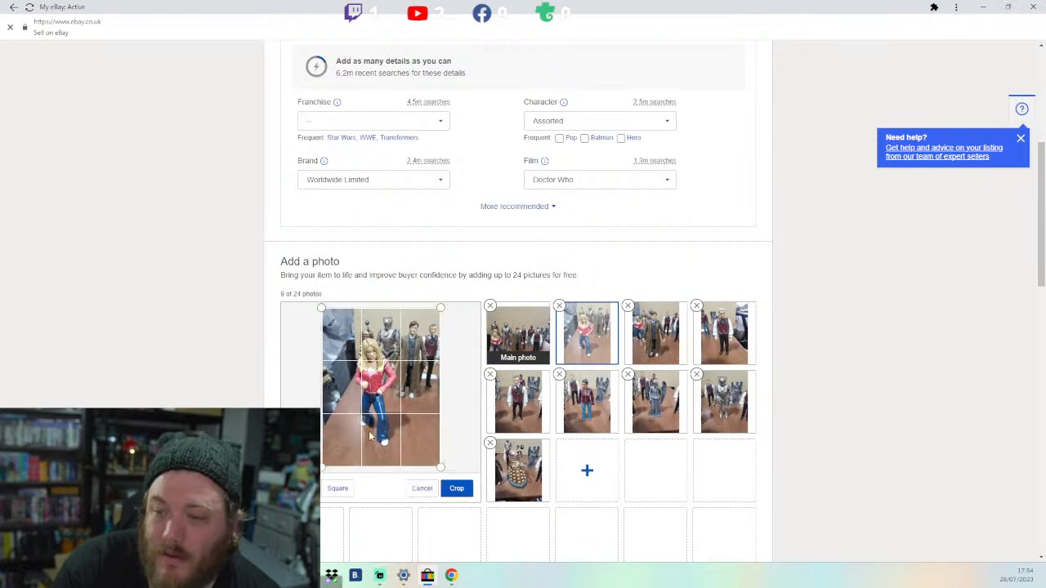
pyautogui.moveTo(441, 465); pyautogui.dragTo(399, 448)
pyautogui.moveTo(322, 448); pyautogui.dragTo(349, 447)
pyautogui.moveTo(397, 309); pyautogui.dragTo(399, 330)
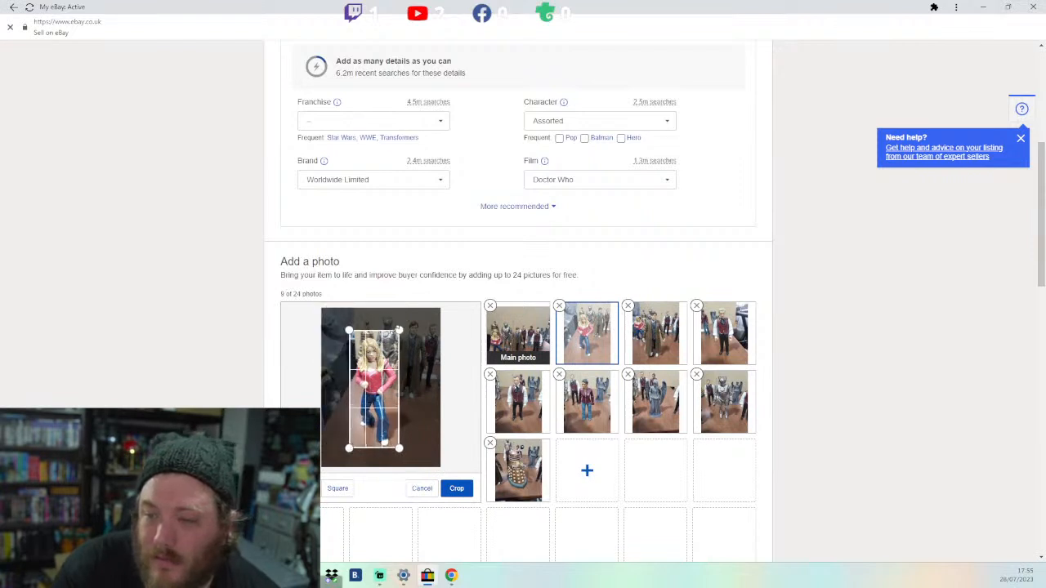
pyautogui.click(456, 490)
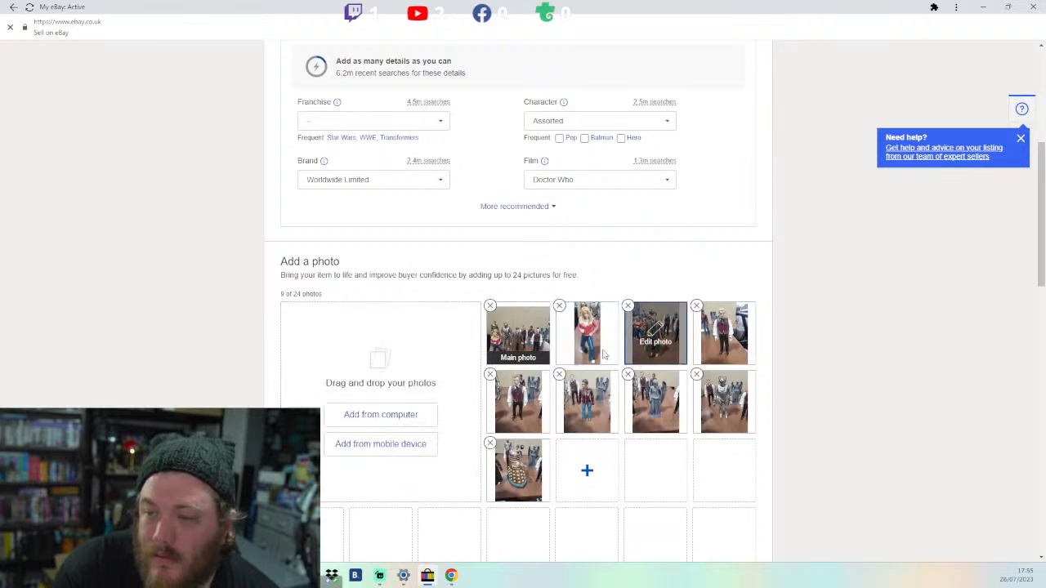
# Step: Crop the third photo closely around the figure in the long brown coat
pyautogui.click(645, 344)
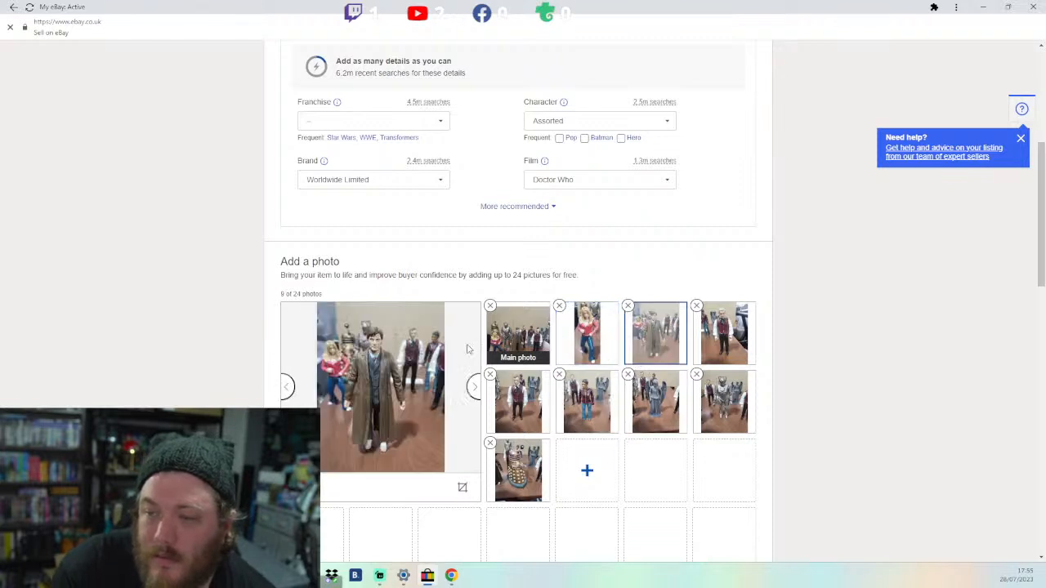
pyautogui.click(463, 488)
pyautogui.moveTo(440, 309); pyautogui.dragTo(408, 326)
pyautogui.moveTo(322, 467); pyautogui.dragTo(341, 457)
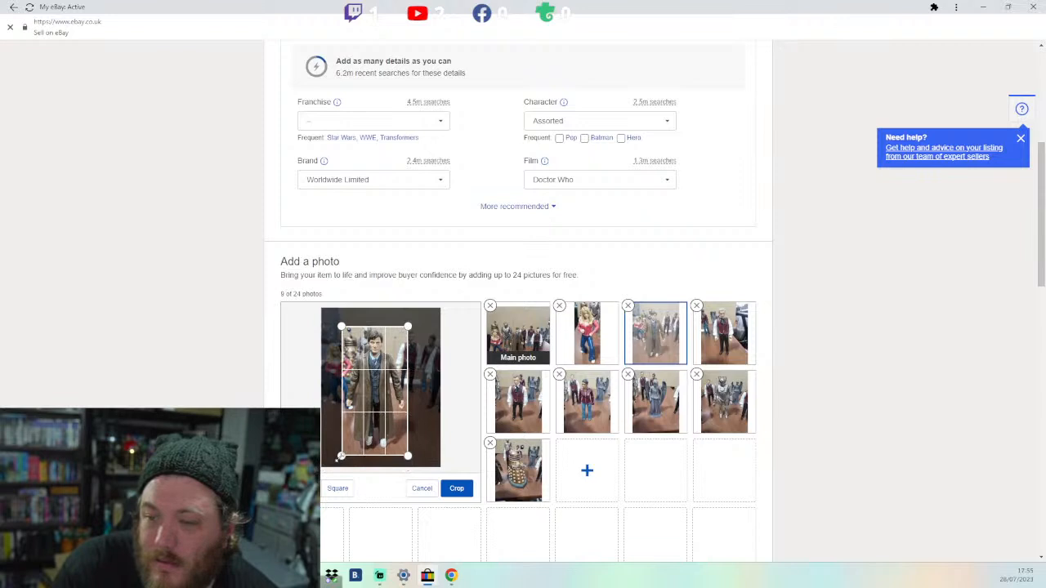
pyautogui.click(456, 489)
# Step: Crop the fourth photo to the grey-haired figure in the dark red waistcoat, removing the sides and lower edge
pyautogui.click(724, 343)
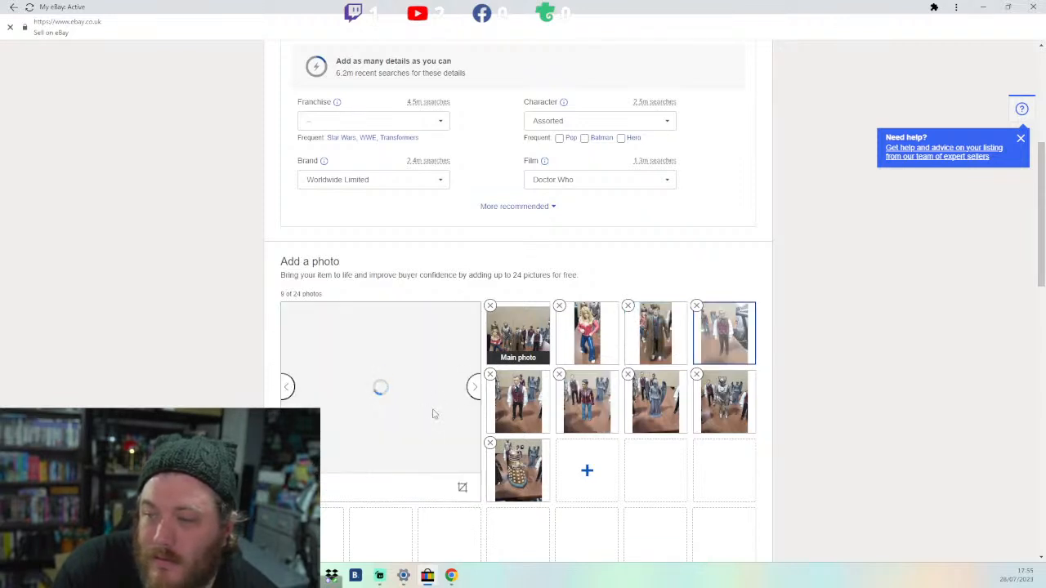
pyautogui.click(462, 488)
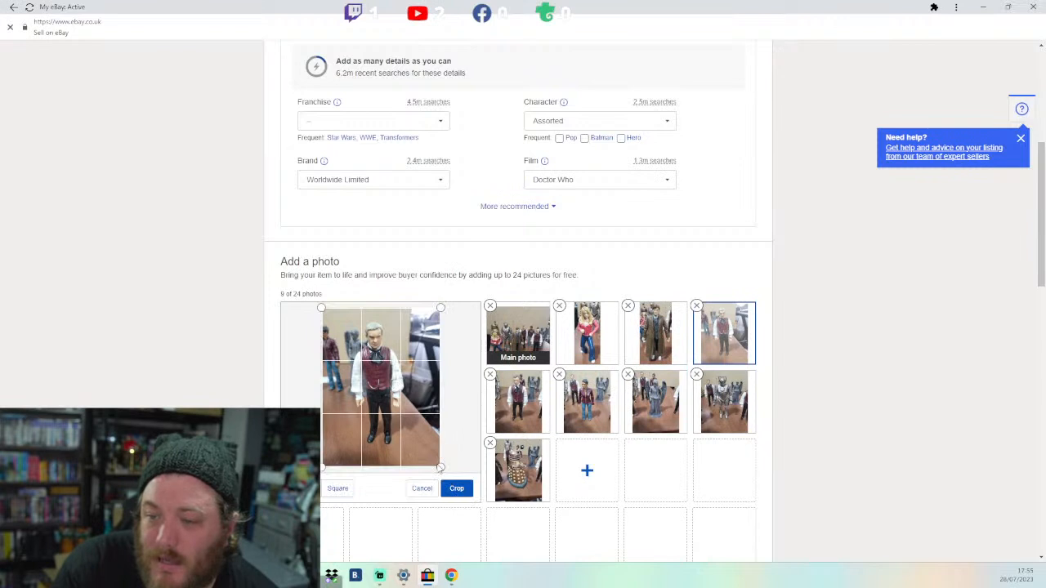
pyautogui.moveTo(439, 468); pyautogui.dragTo(404, 450)
pyautogui.moveTo(321, 450); pyautogui.dragTo(346, 452)
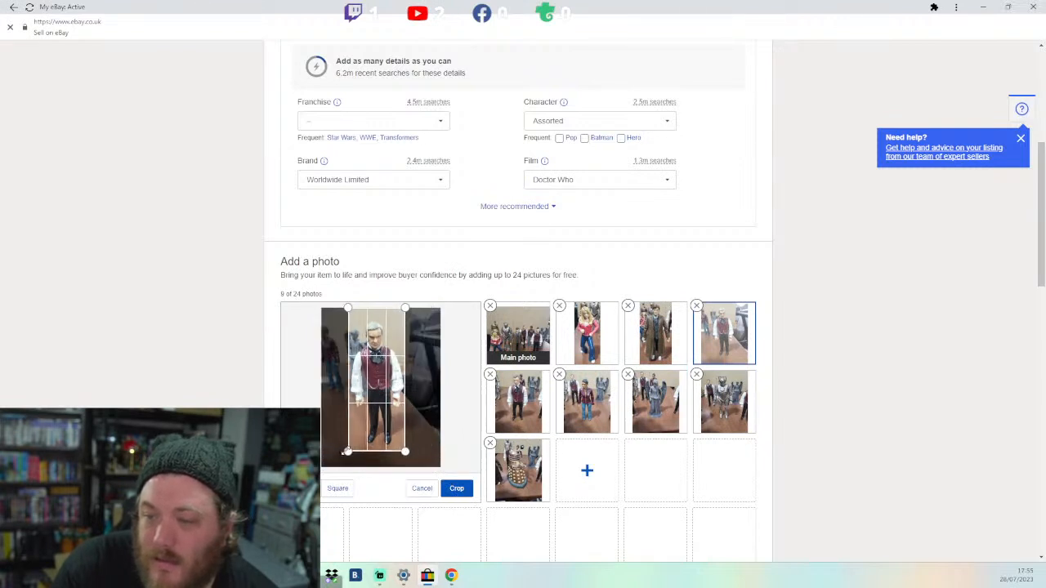
pyautogui.click(453, 492)
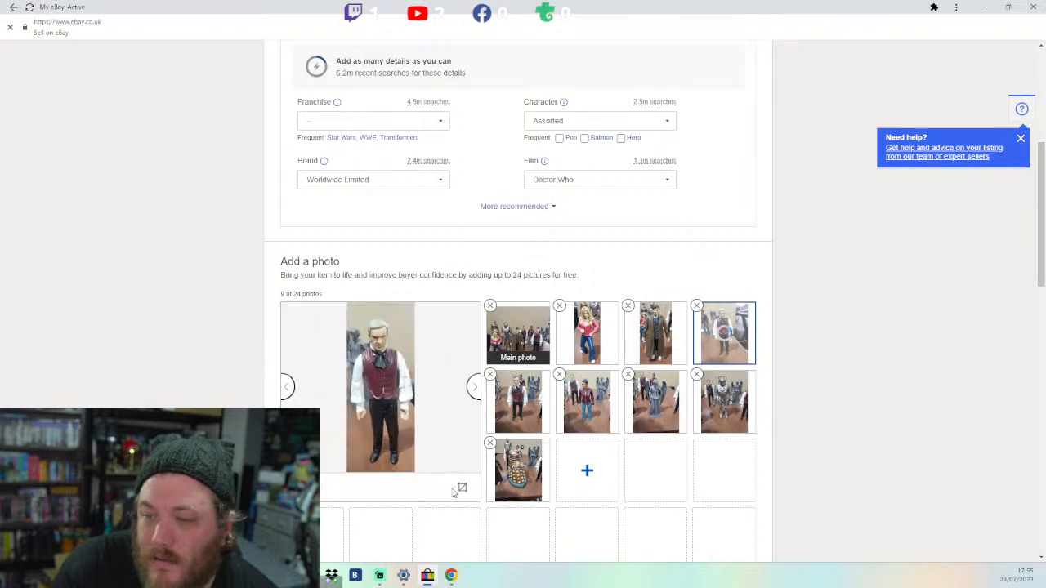
# Step: Crop the fifth photo to the waistcoated figure, cutting away the neighbouring figures and the table below
pyautogui.click(526, 413)
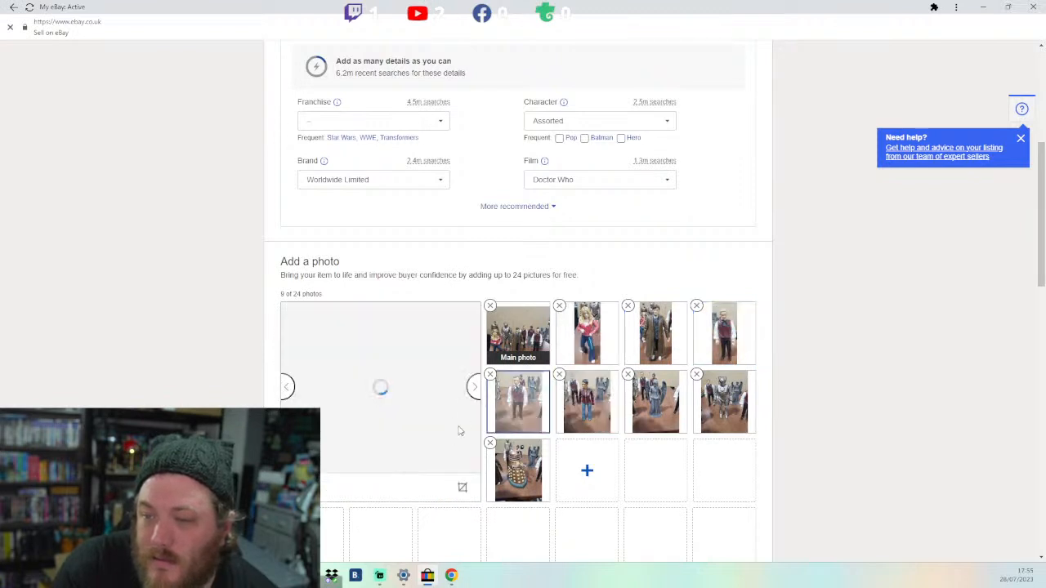
pyautogui.click(462, 489)
pyautogui.moveTo(439, 466); pyautogui.dragTo(407, 444)
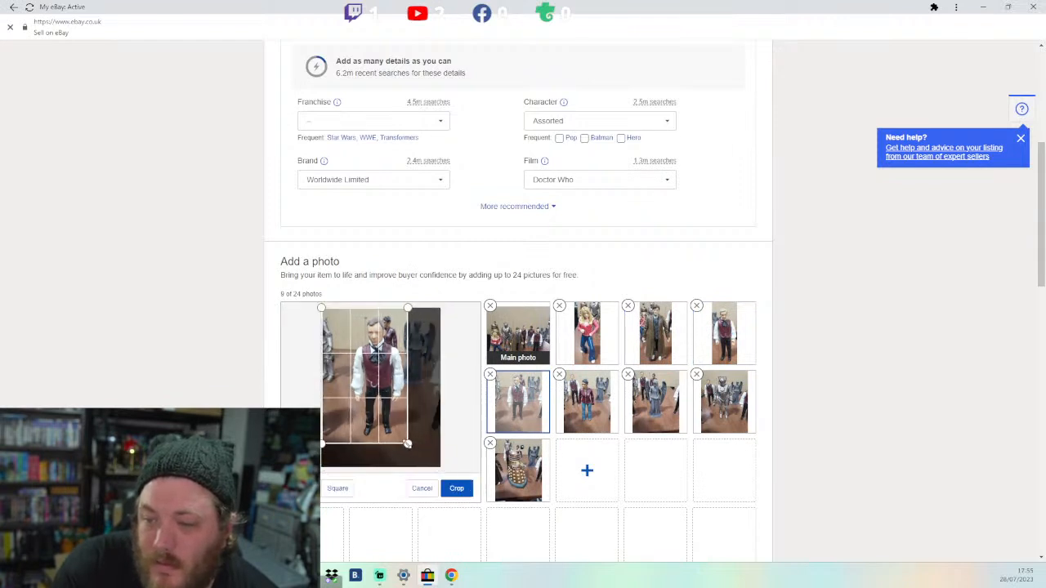
pyautogui.moveTo(322, 443); pyautogui.dragTo(346, 445)
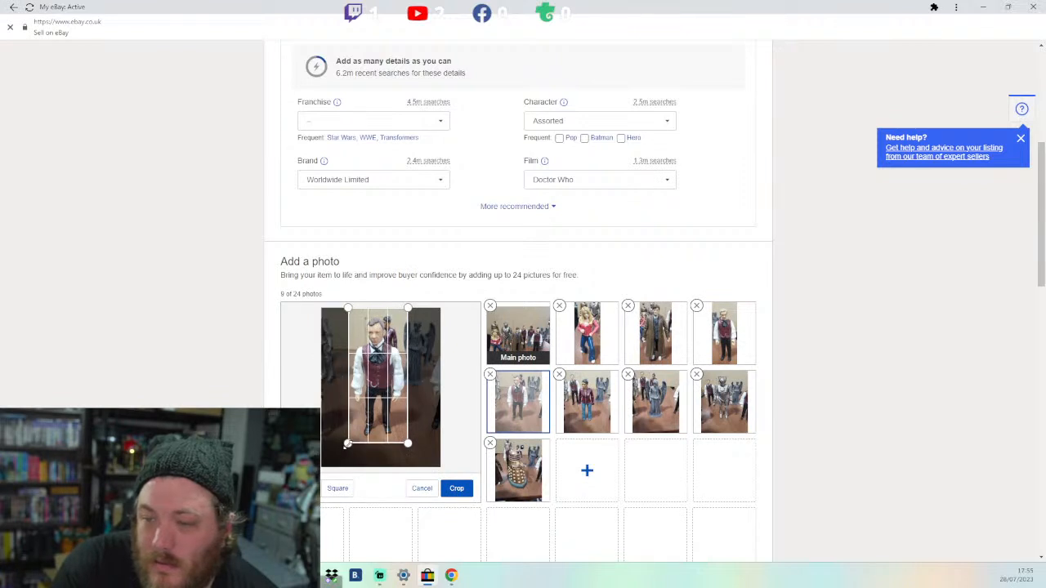
pyautogui.click(456, 488)
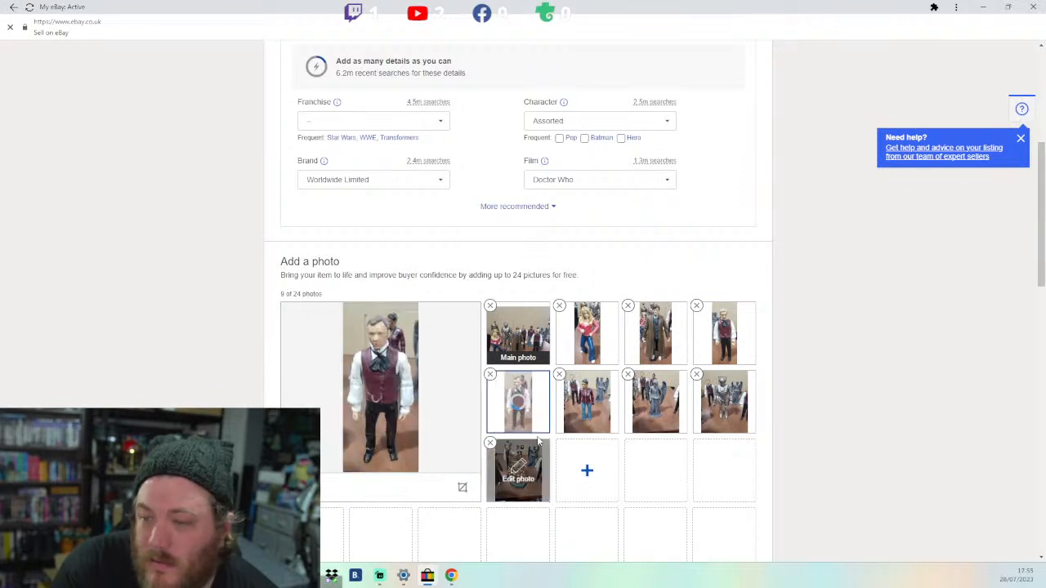
# Step: Crop the sixth photo closely around the figure in the maroon jacket and blue jeans, removing the neighbouring figures
pyautogui.click(588, 408)
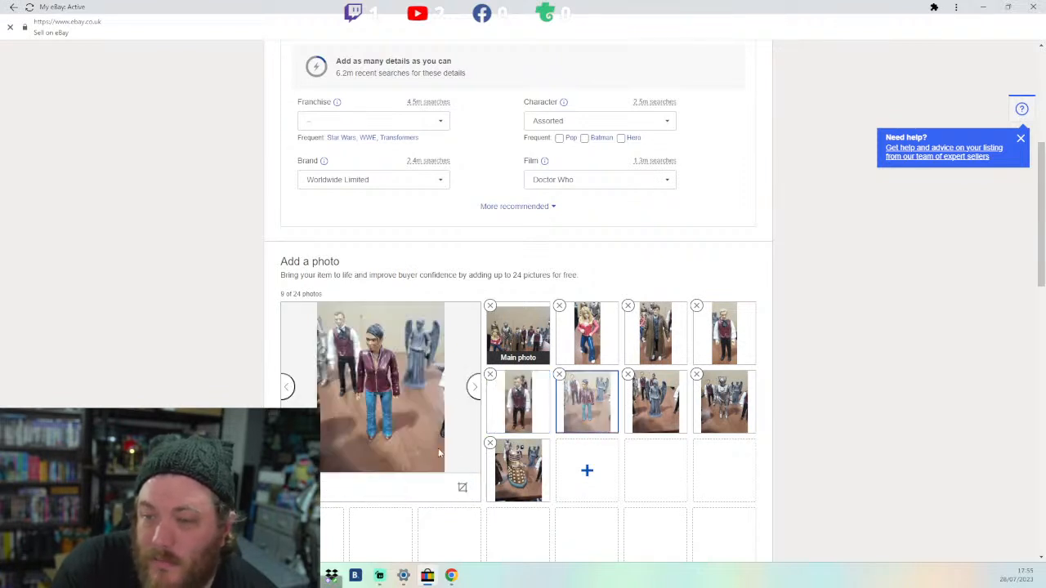
pyautogui.click(462, 488)
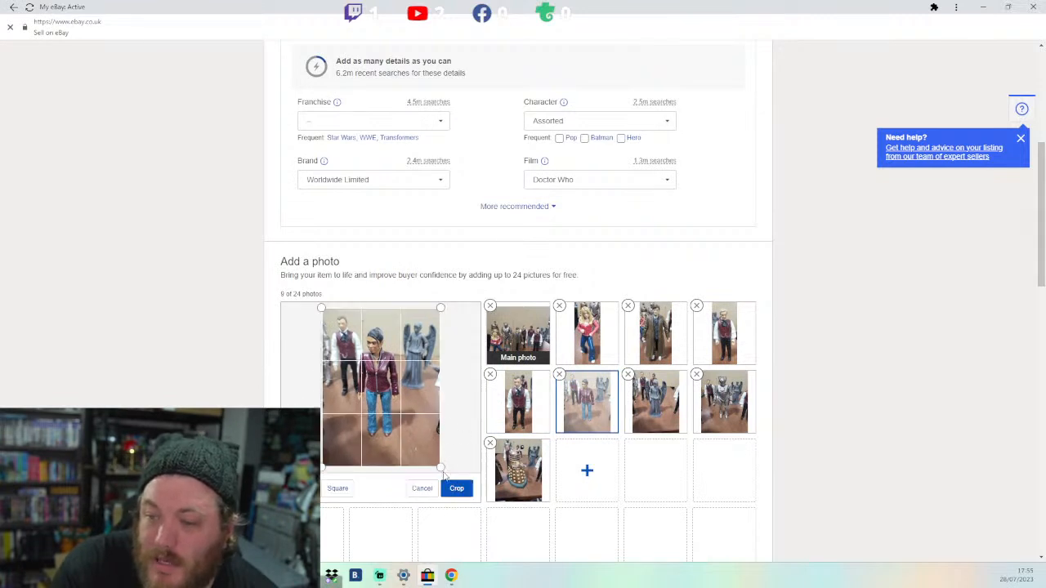
pyautogui.moveTo(441, 467); pyautogui.dragTo(405, 441)
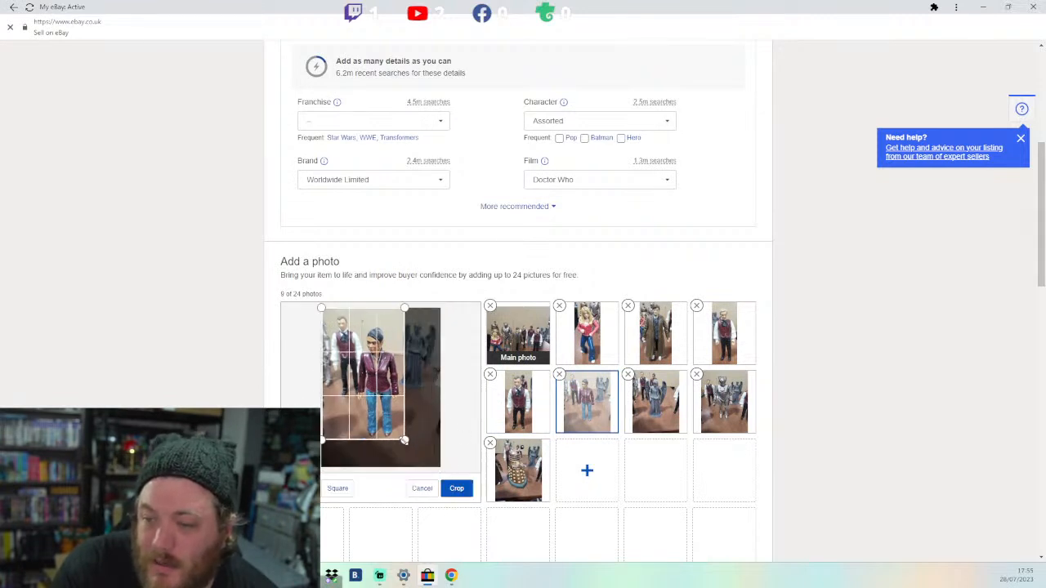
pyautogui.moveTo(405, 309); pyautogui.dragTo(403, 323)
pyautogui.moveTo(321, 324); pyautogui.dragTo(352, 326)
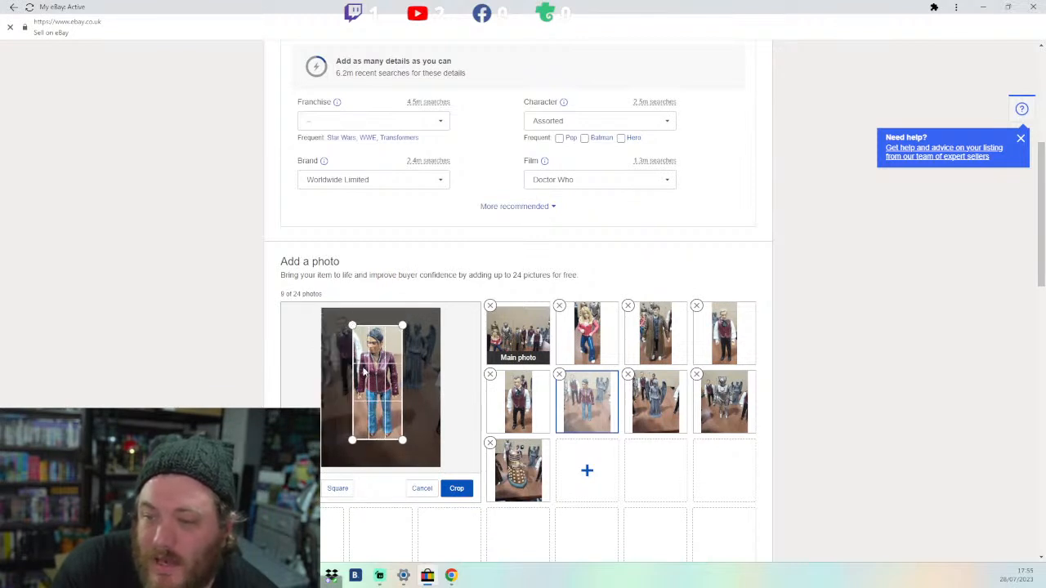
pyautogui.click(453, 489)
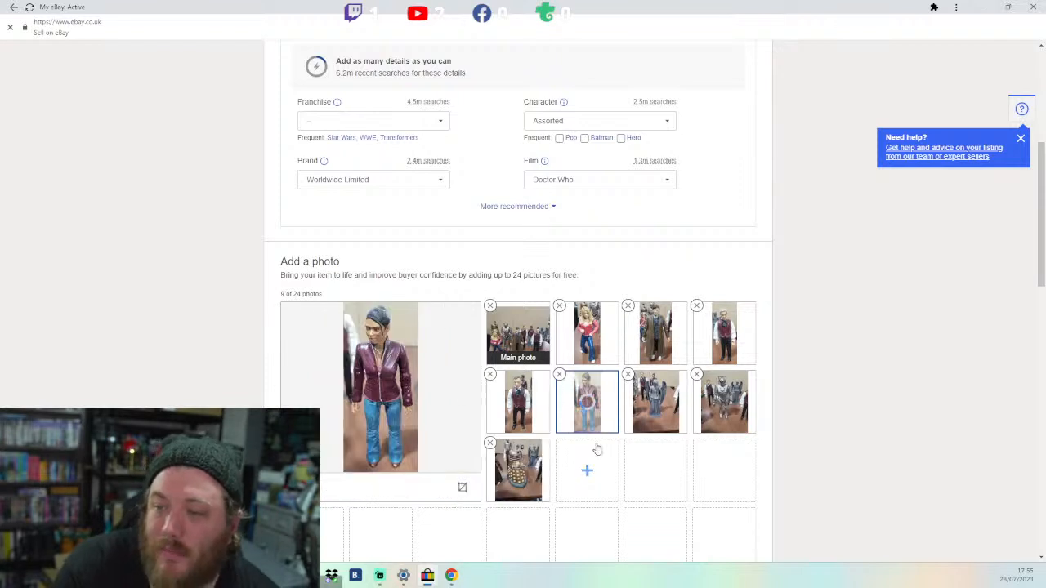
# Step: Crop the seventh photo closely around the grey winged angel figure, trimming all four sides
pyautogui.click(649, 413)
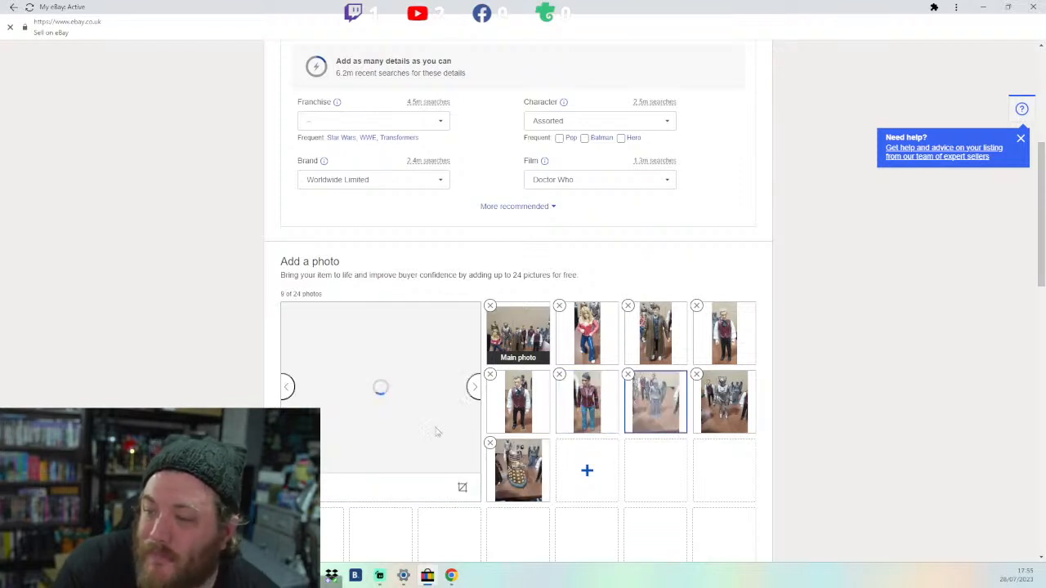
pyautogui.click(463, 489)
pyautogui.moveTo(441, 465); pyautogui.dragTo(412, 438)
pyautogui.moveTo(416, 308); pyautogui.dragTo(414, 324)
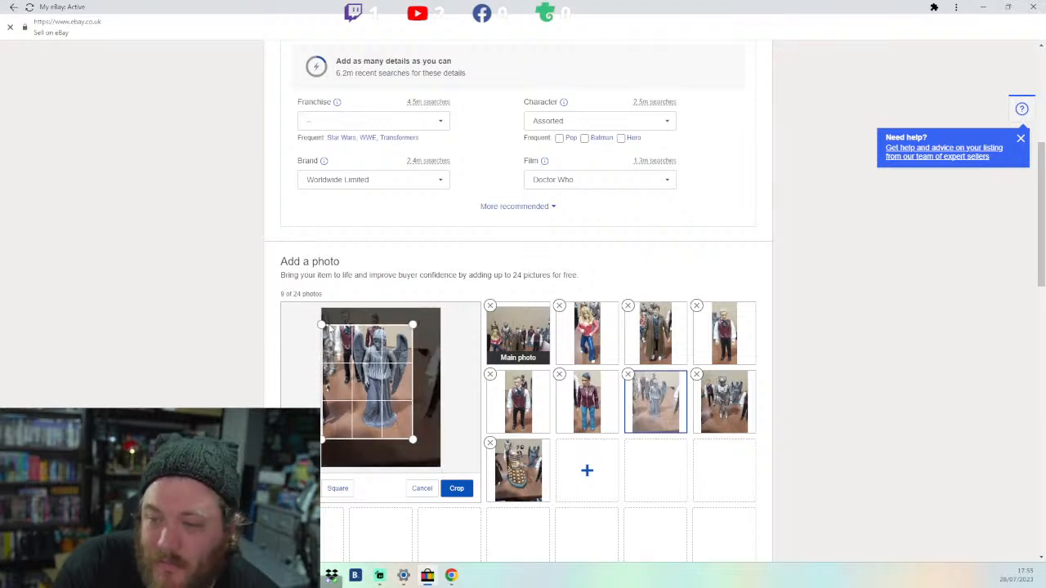
pyautogui.moveTo(321, 324); pyautogui.dragTo(348, 326)
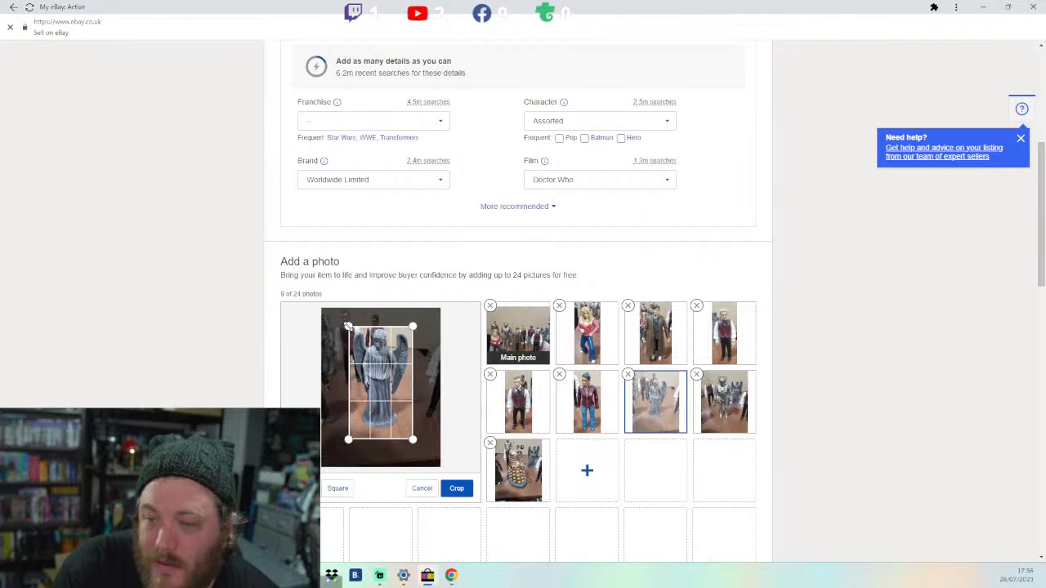
pyautogui.click(459, 492)
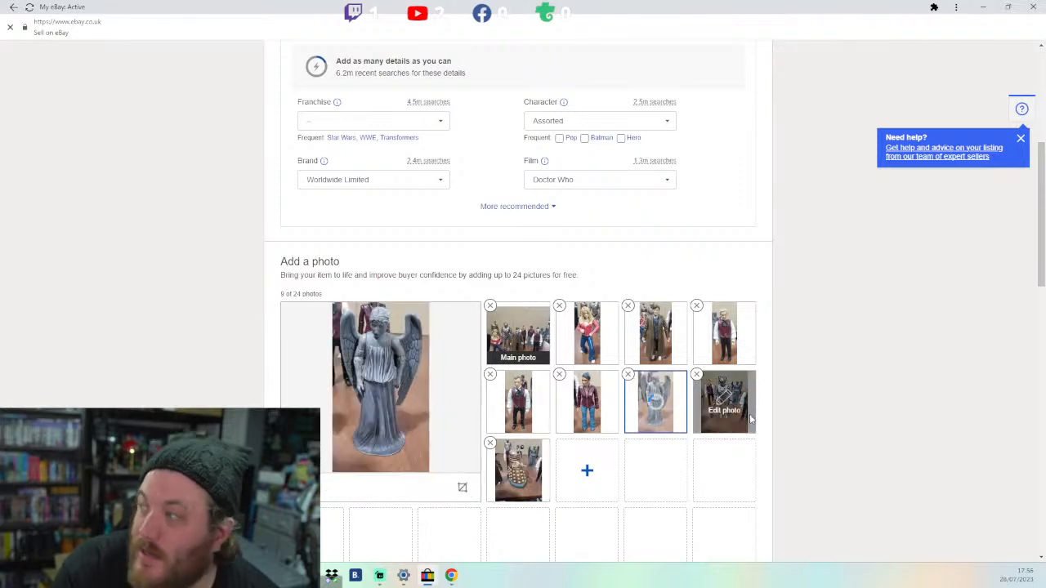
# Step: Crop the eighth photo to the silver Cyberman figure, cutting away the sides and the lower edge
pyautogui.click(721, 414)
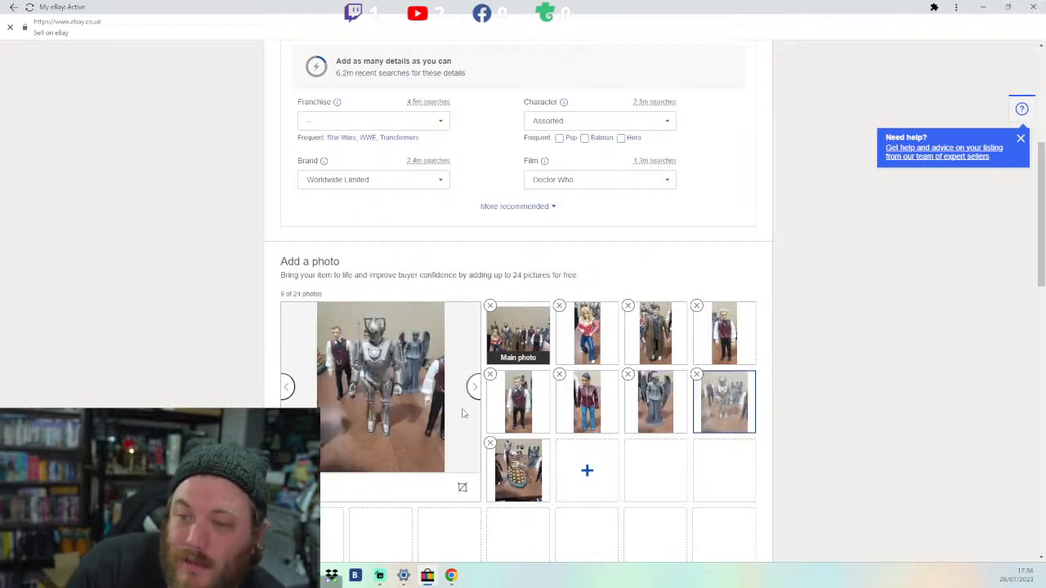
pyautogui.click(461, 488)
pyautogui.moveTo(440, 467); pyautogui.dragTo(409, 439)
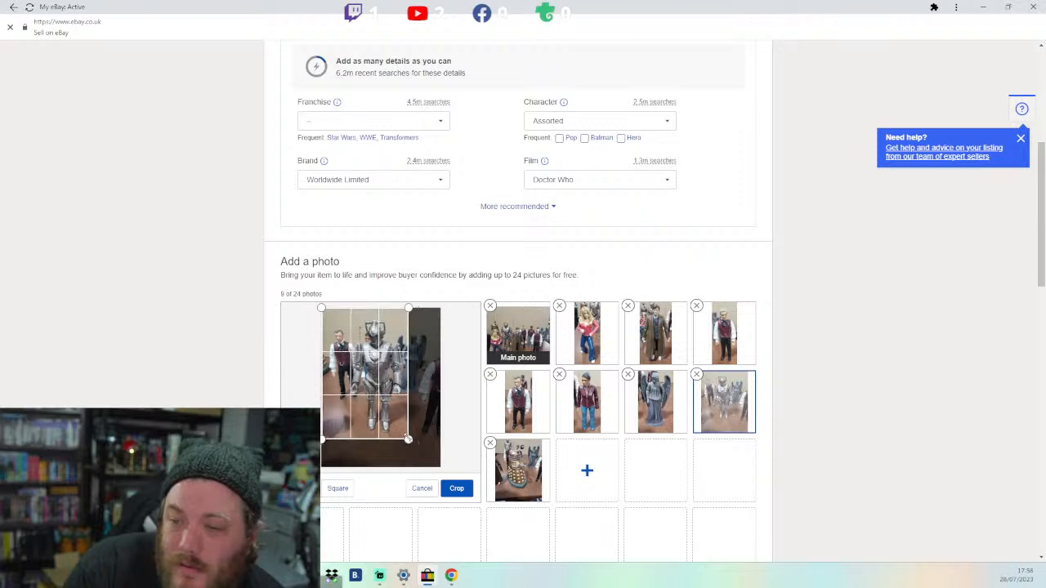
pyautogui.moveTo(325, 310); pyautogui.dragTo(344, 314)
pyautogui.click(456, 488)
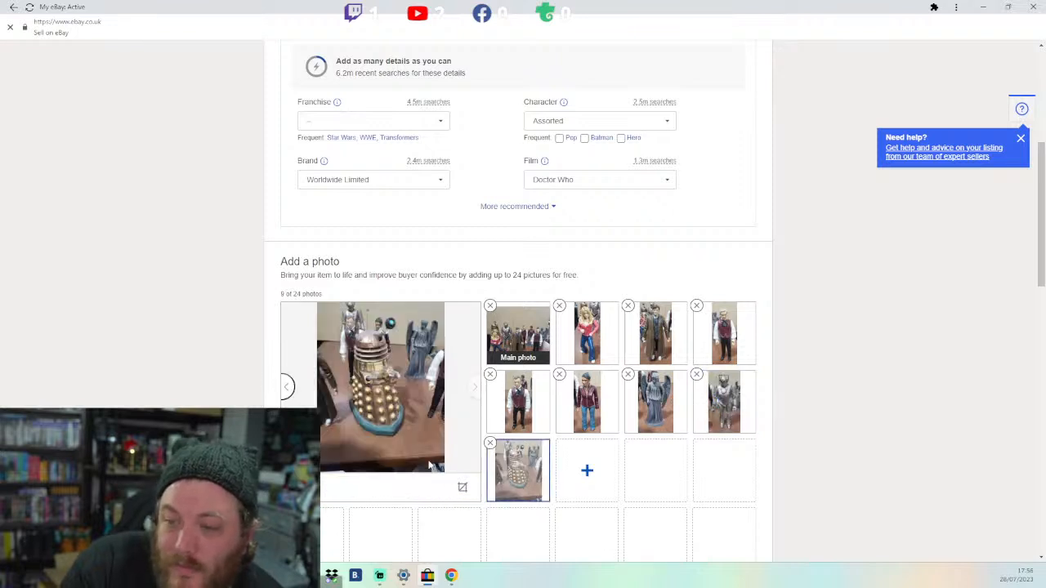
# Step: Crop the ninth photo closely around the gold Dalek with the blue base
pyautogui.click(461, 488)
pyautogui.moveTo(438, 467); pyautogui.dragTo(410, 437)
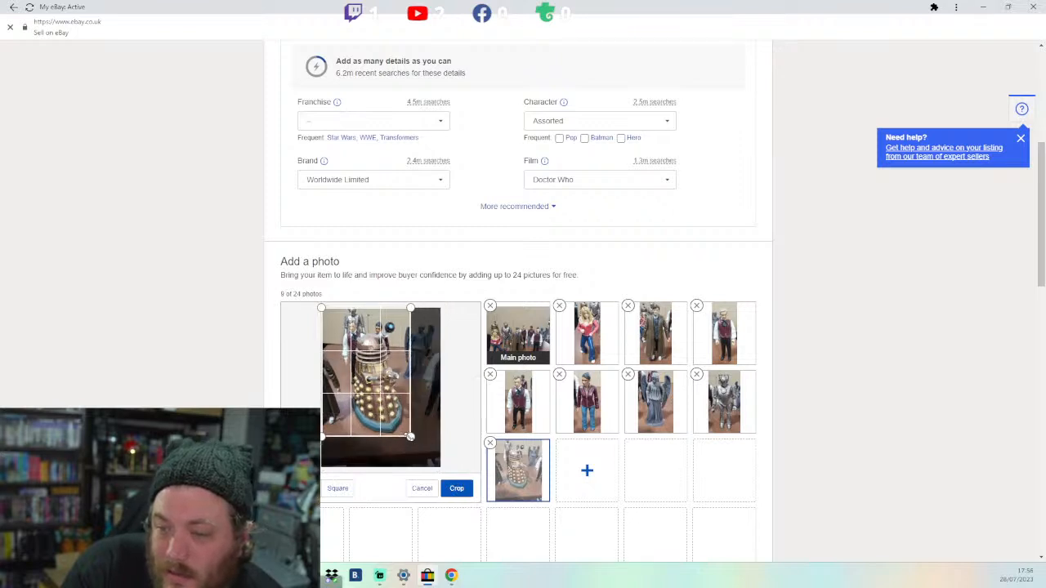
pyautogui.moveTo(324, 437); pyautogui.dragTo(348, 437)
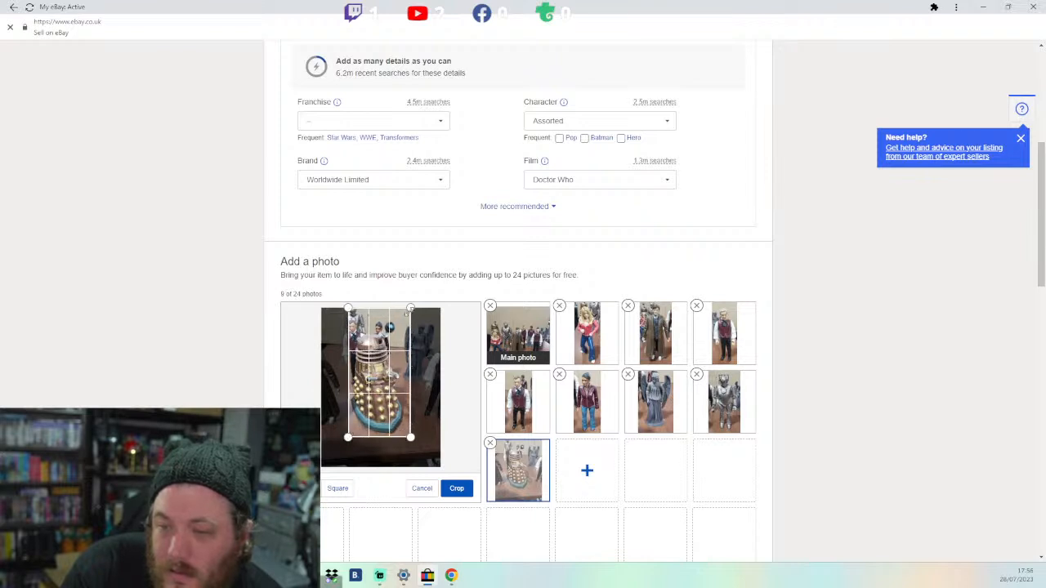
pyautogui.moveTo(410, 308); pyautogui.dragTo(411, 319)
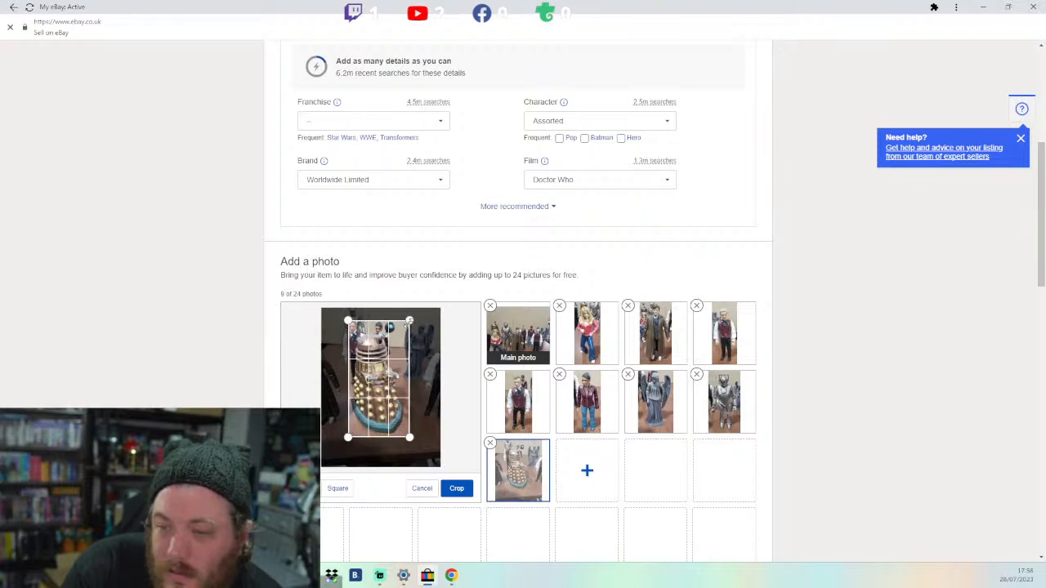
pyautogui.click(456, 488)
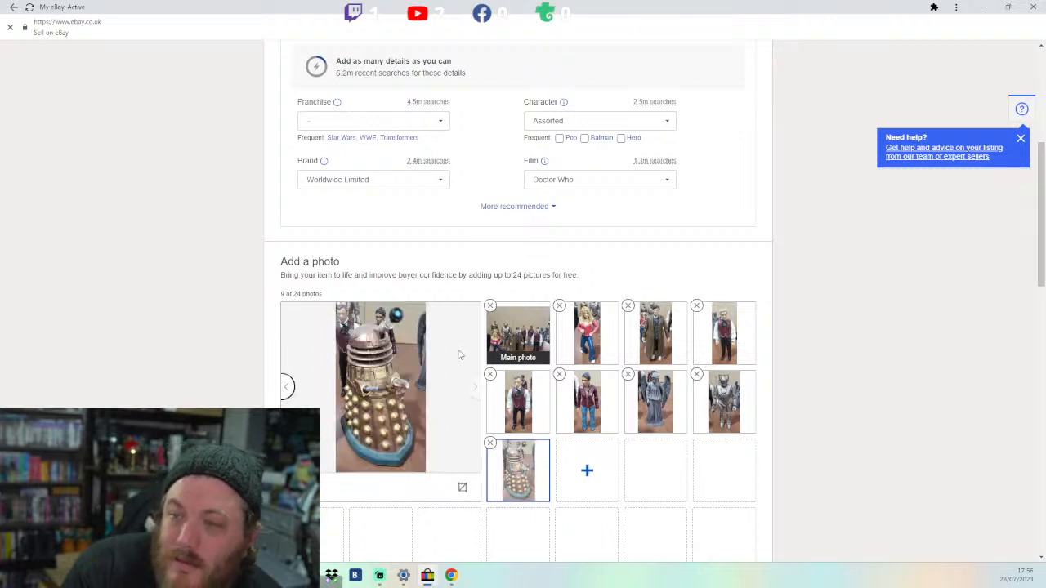
# Step: Enter an opening line in the listing description that introduces the assorted Doctor Who figures
pyautogui.scroll(-6, 458, 355)
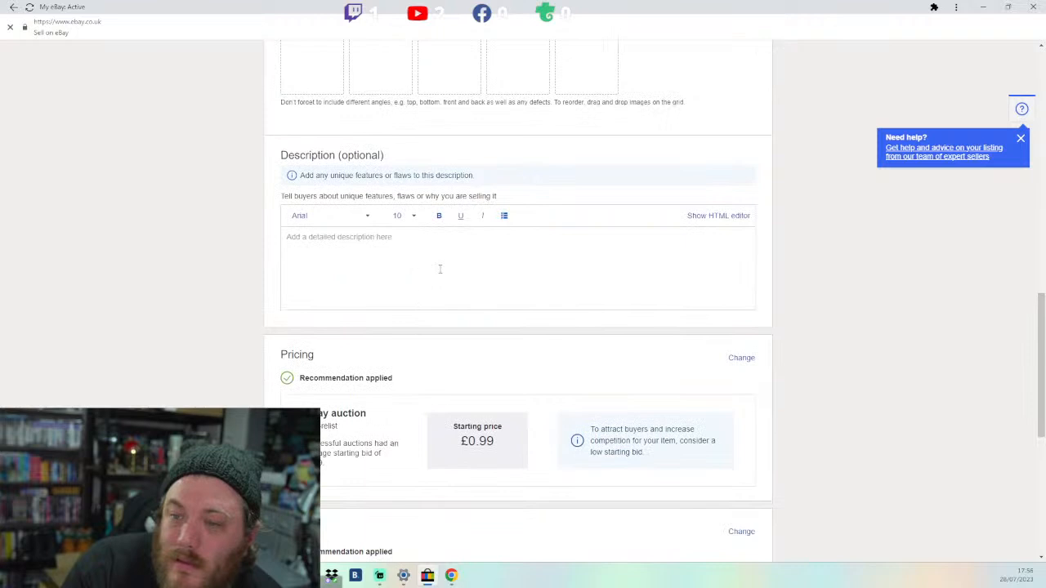
pyautogui.click(441, 270)
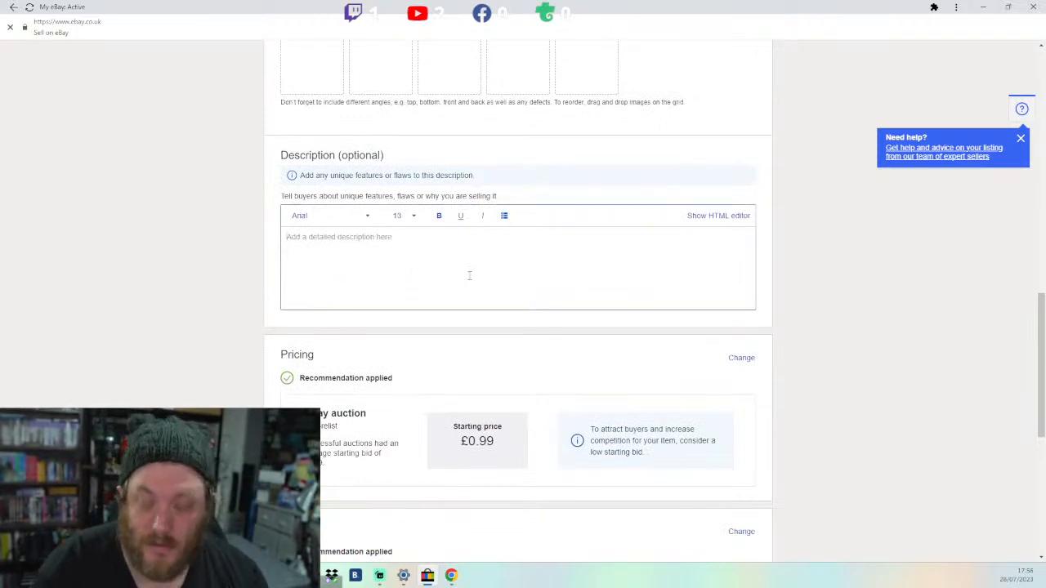
pyautogui.write('Asrted ')
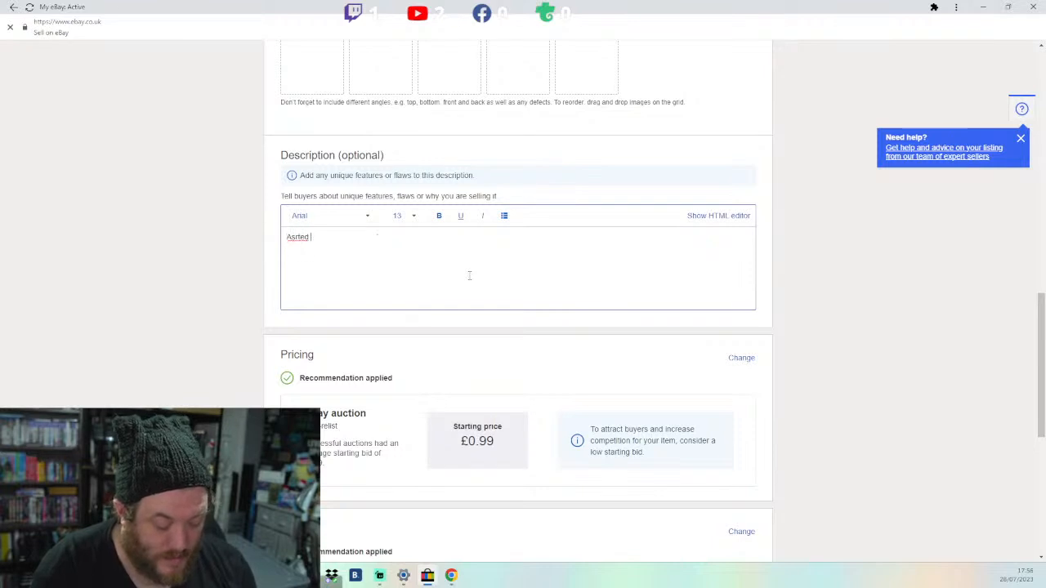
pyautogui.write('Dor W')
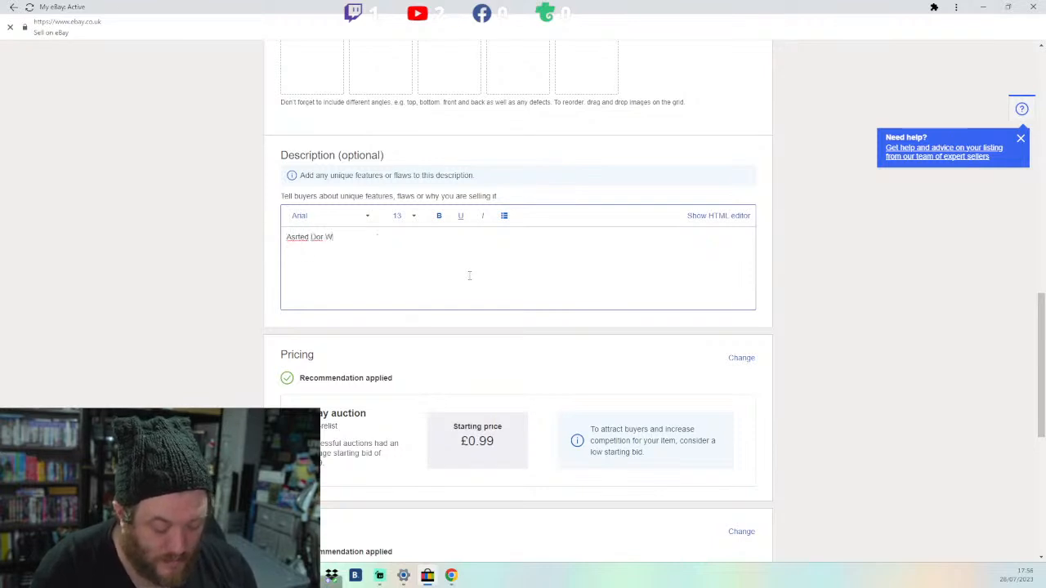
pyautogui.write('ho gures in')
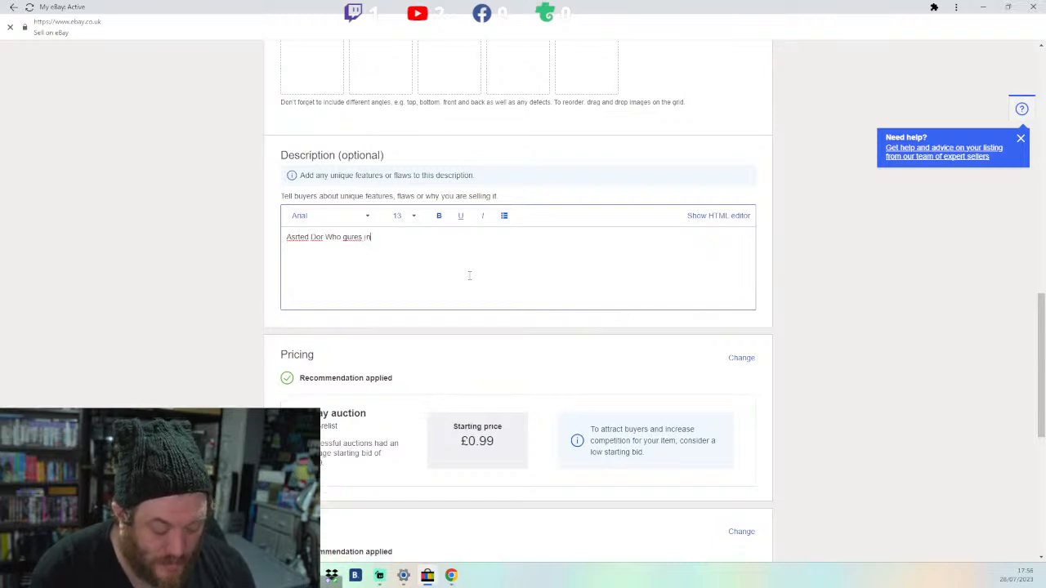
pyautogui.write('cluds:')
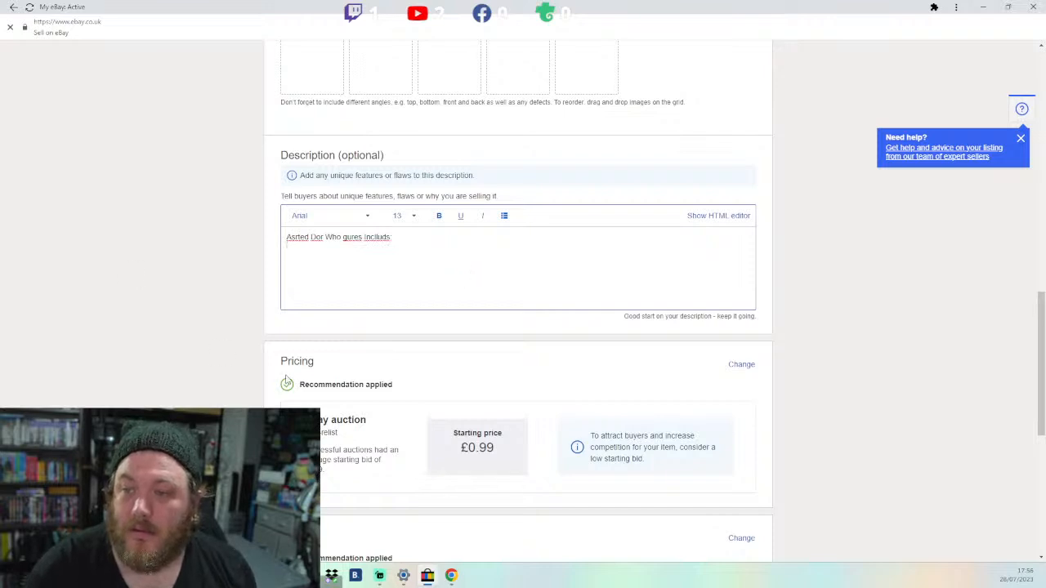
# Step: Correct the misspelled words in the description's opening line so it reads "Assorted Doctor Who figures includes"
pyautogui.moveTo(378, 237); pyautogui.dragTo(383, 259)
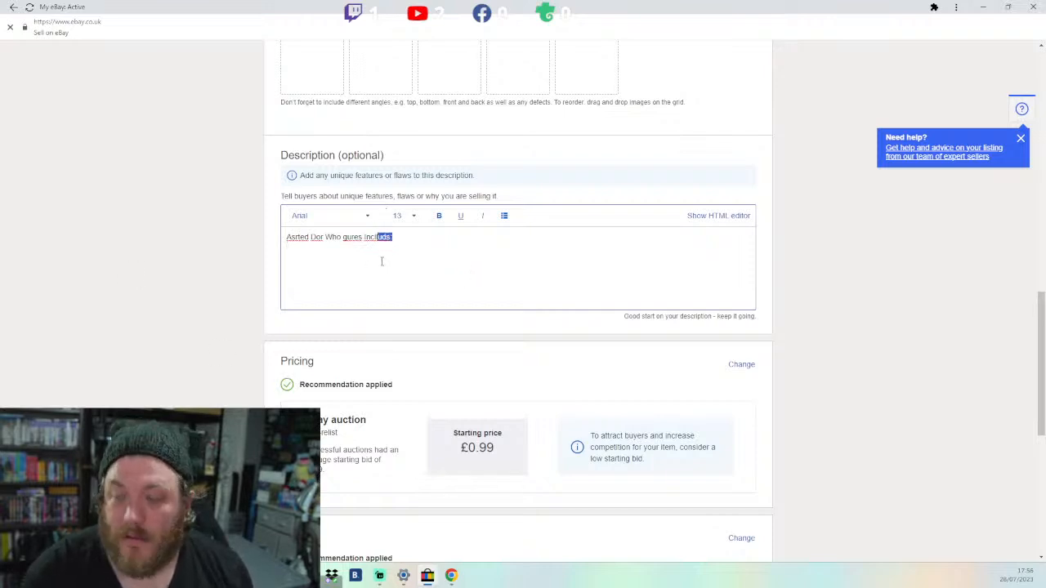
pyautogui.press('BackSpace')
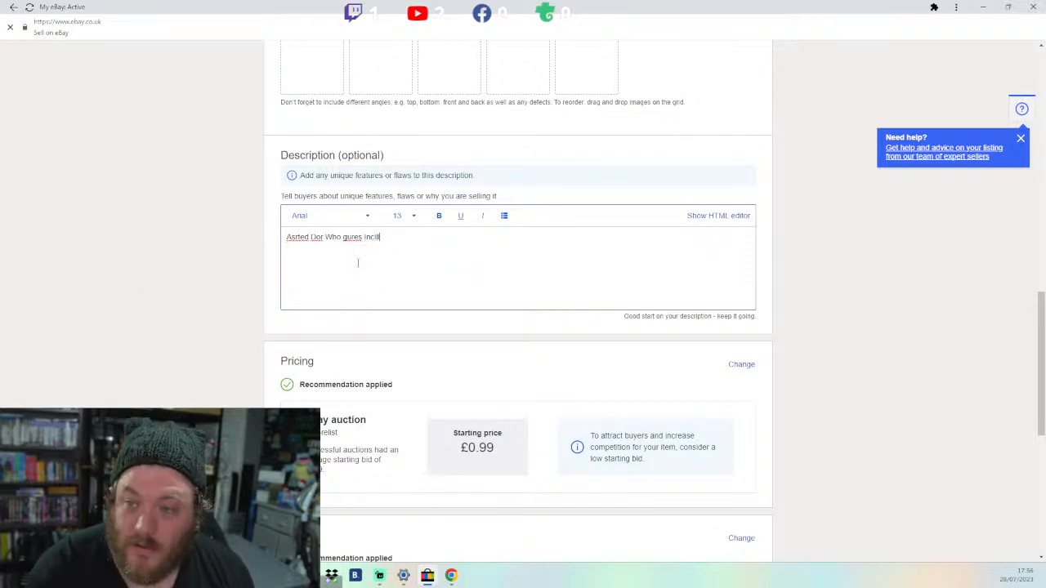
pyautogui.write('udes')
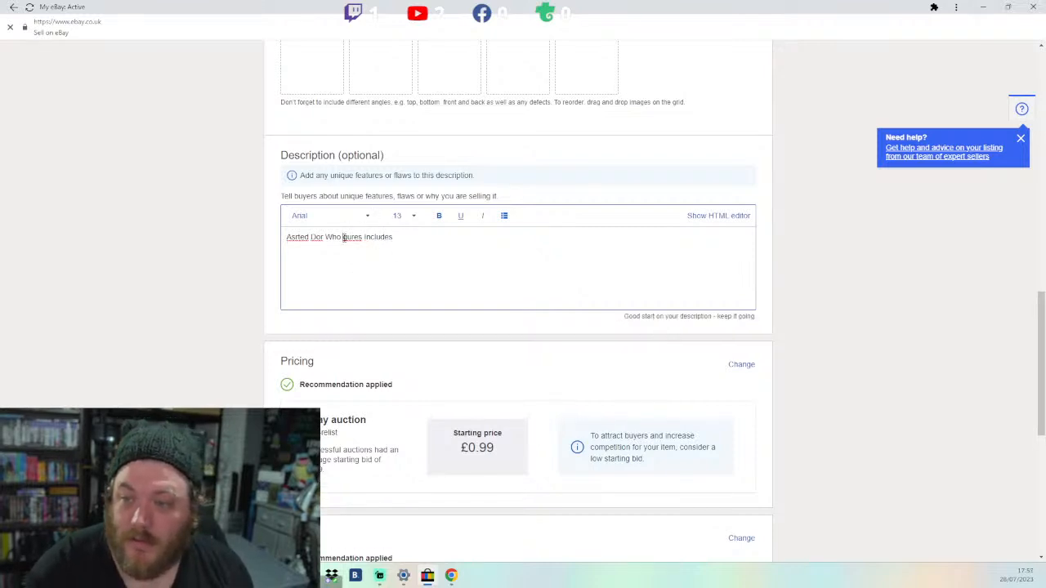
pyautogui.click(344, 236)
pyautogui.write('fi')
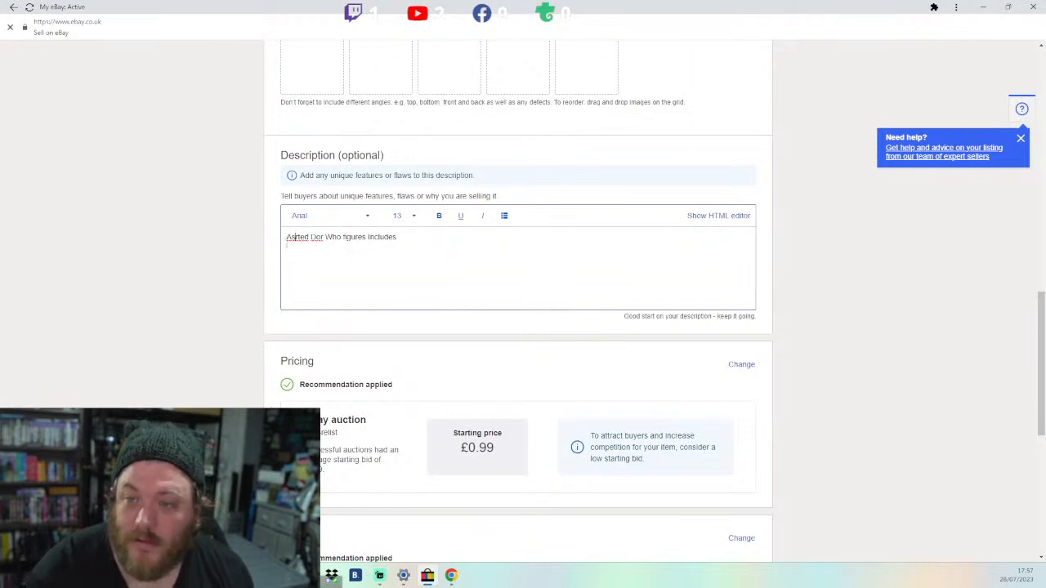
pyautogui.click(293, 237)
pyautogui.write('so')
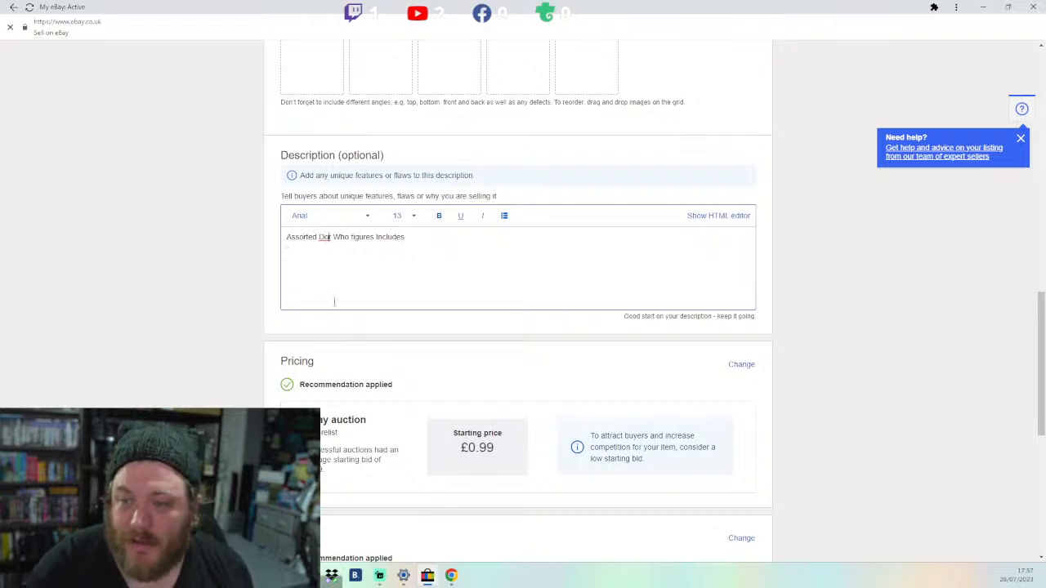
pyautogui.write('ct')
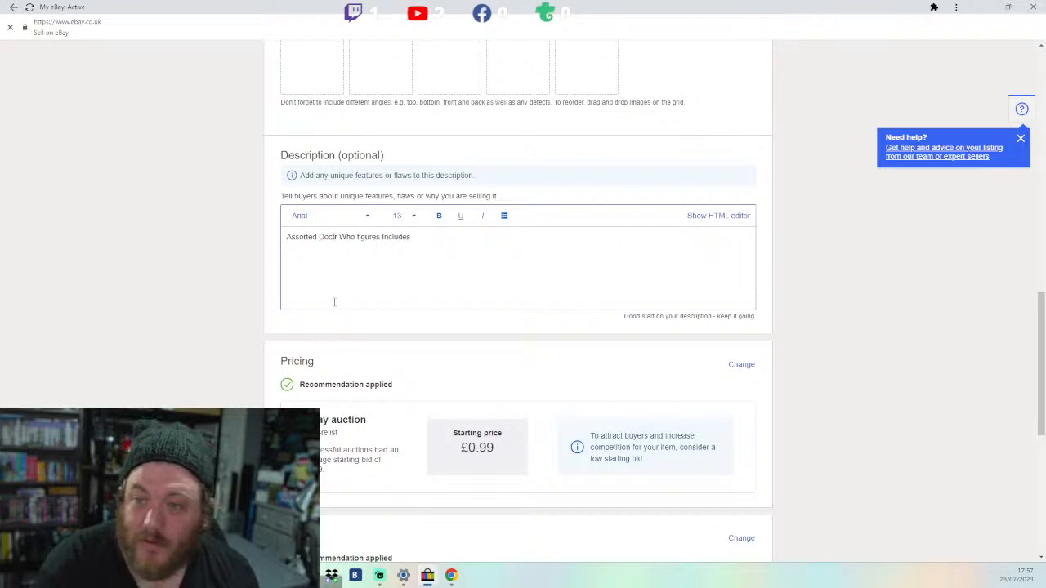
pyautogui.write('o')
pyautogui.press('BackSpace')
pyautogui.write('o')
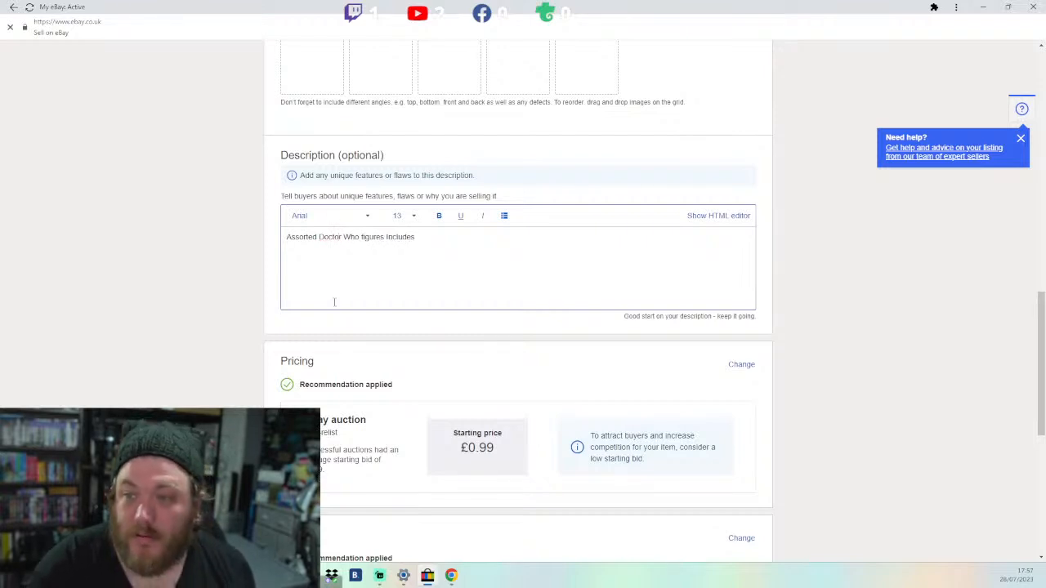
# Step: Finish the description's opening line with a colon and list 10th Doctor, Rose Tyler, Martha Jones and Professor YANA on separate lines below it
pyautogui.click(425, 244)
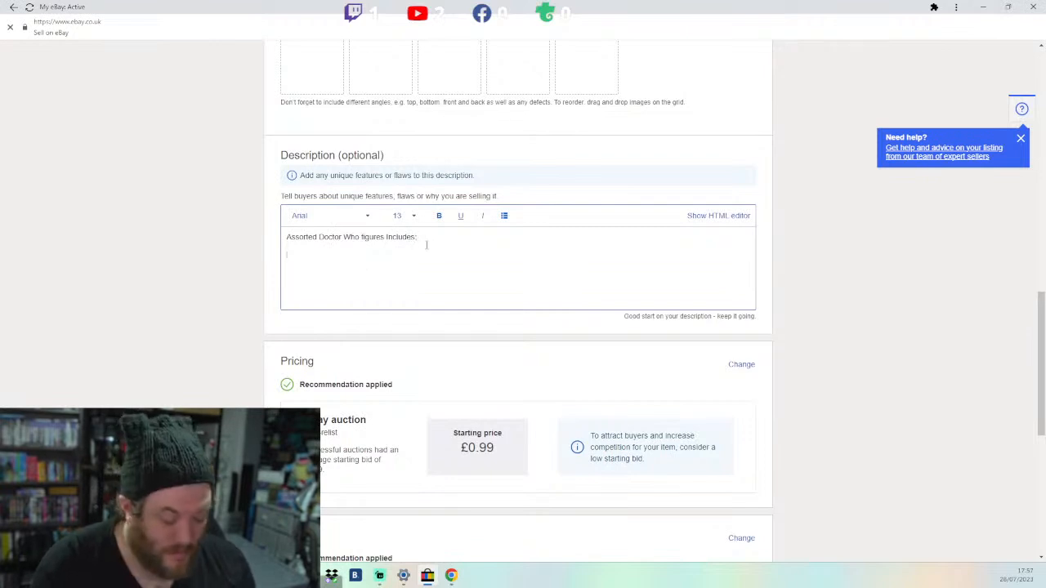
pyautogui.write('10th Doctor ')
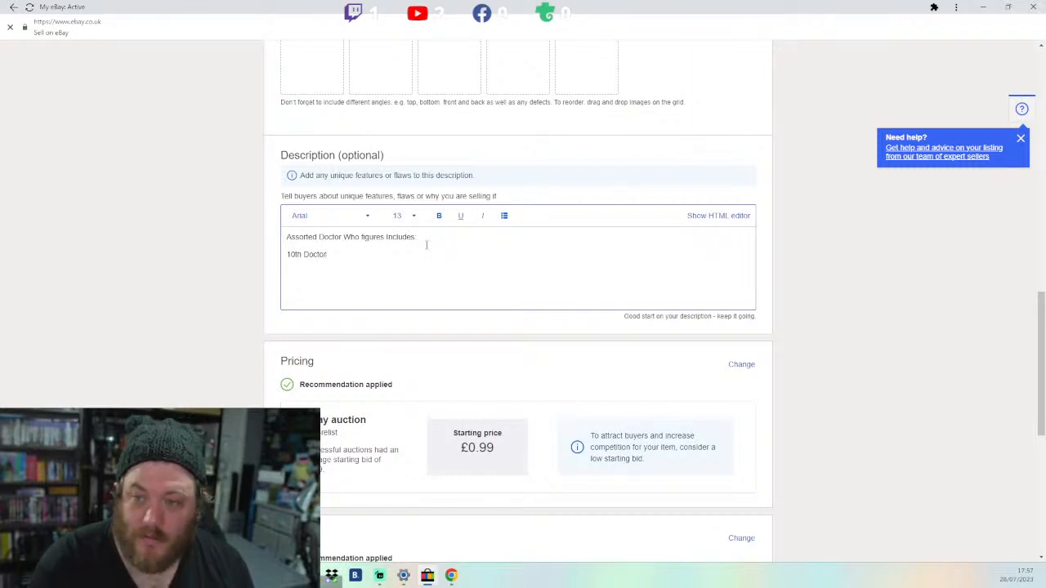
pyautogui.write('Rose Tyl')
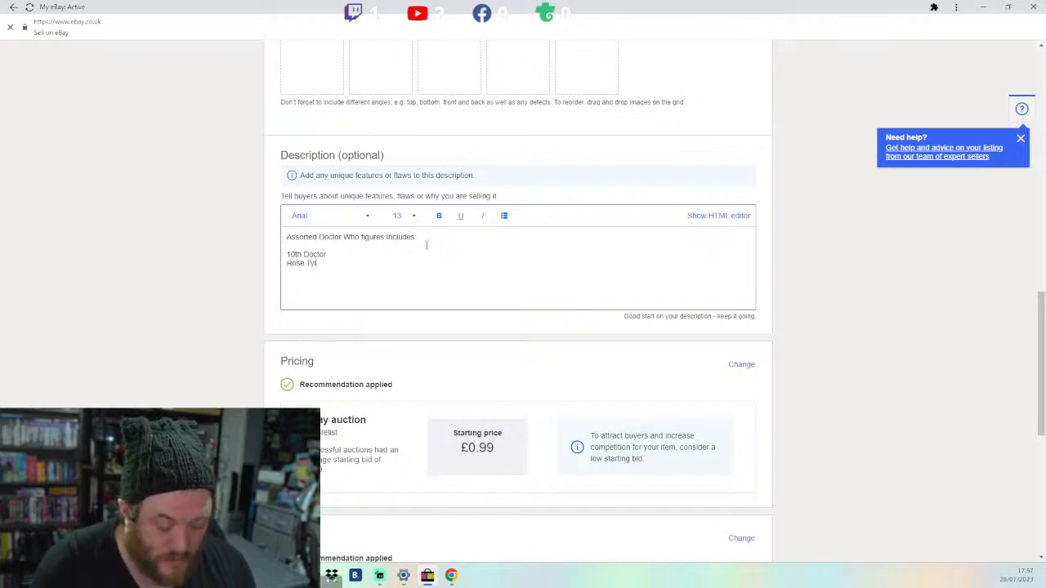
pyautogui.write('er')
pyautogui.press('Return')
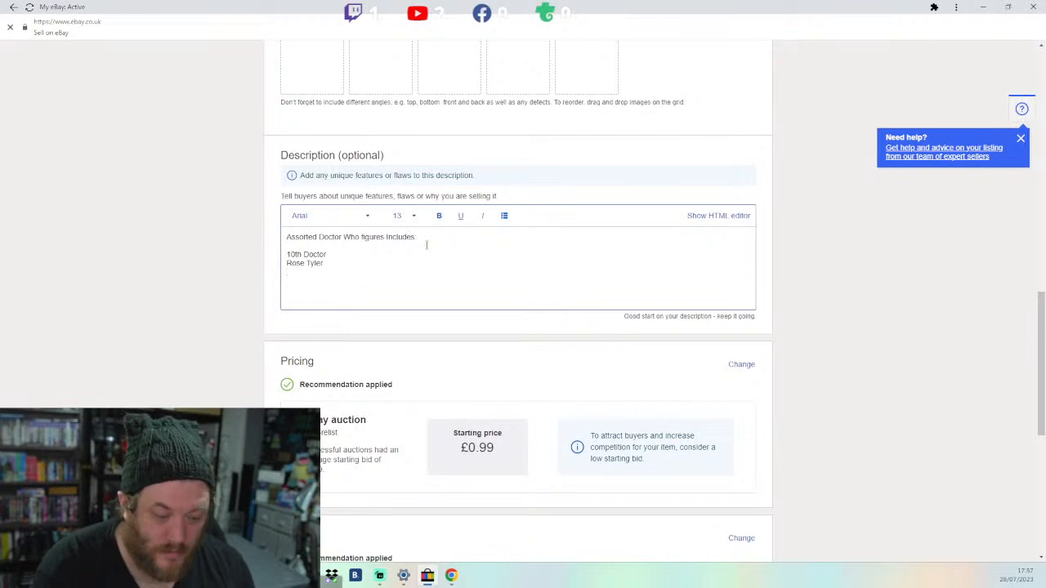
pyautogui.write('Marth')
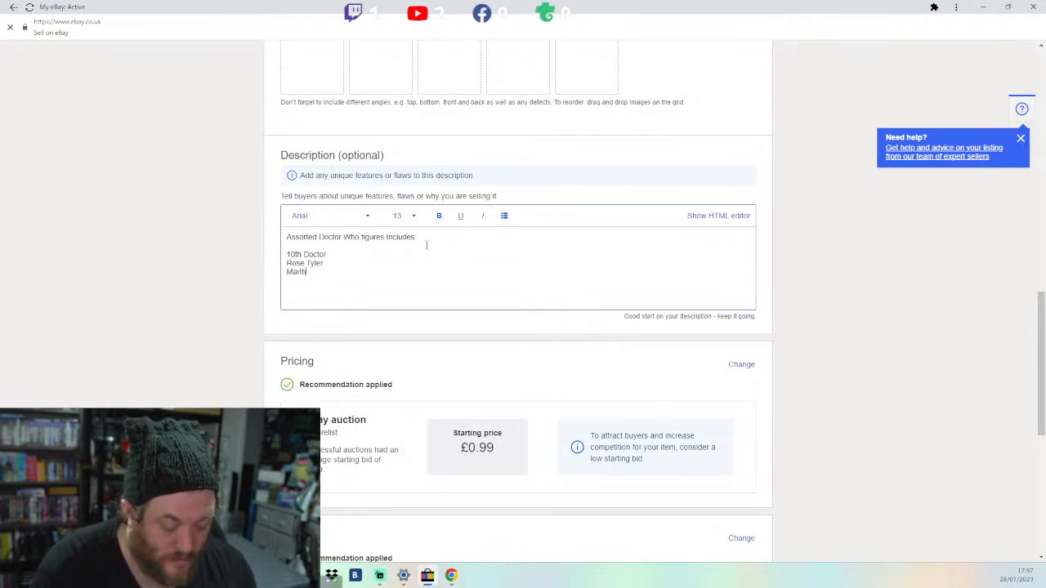
pyautogui.write('a Jones ')
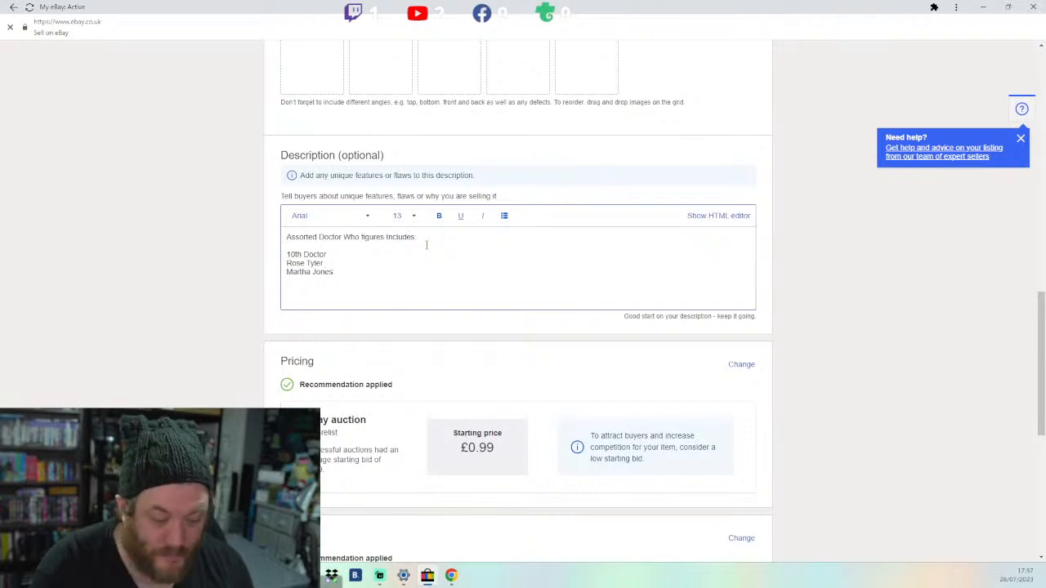
pyautogui.write('Professor Y')
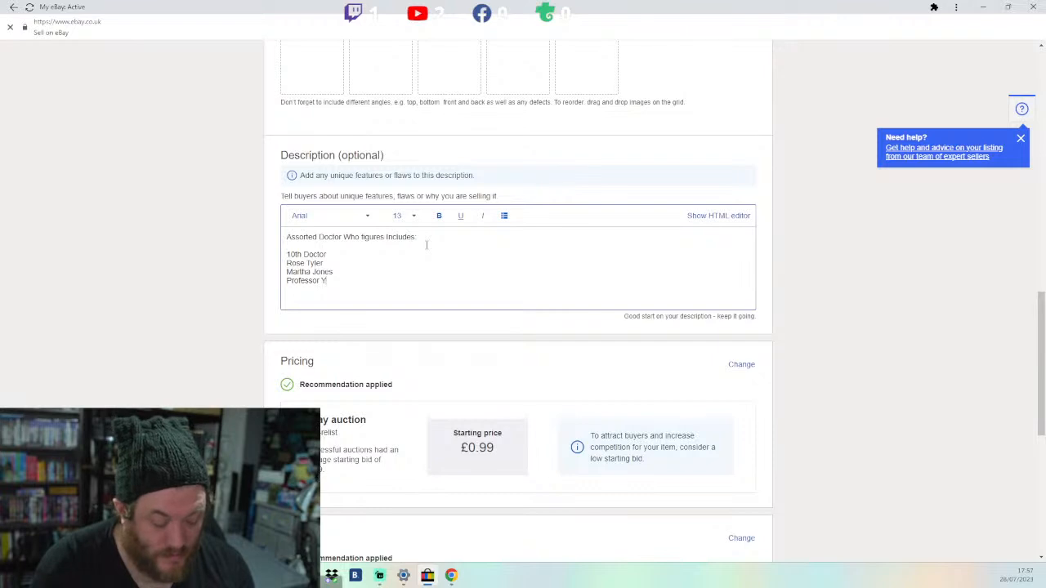
pyautogui.write('ANA')
pyautogui.press('Return')
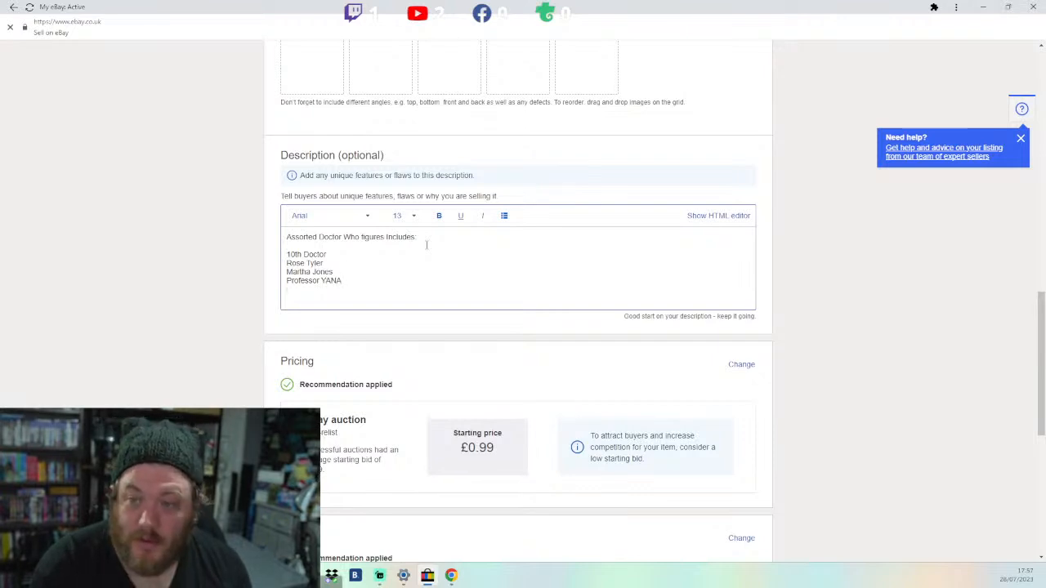
# Step: Continue the figure list in the description with The Master, Dalek, Cyber Man and Weeping Angel, each on its own line
pyautogui.write('Th')
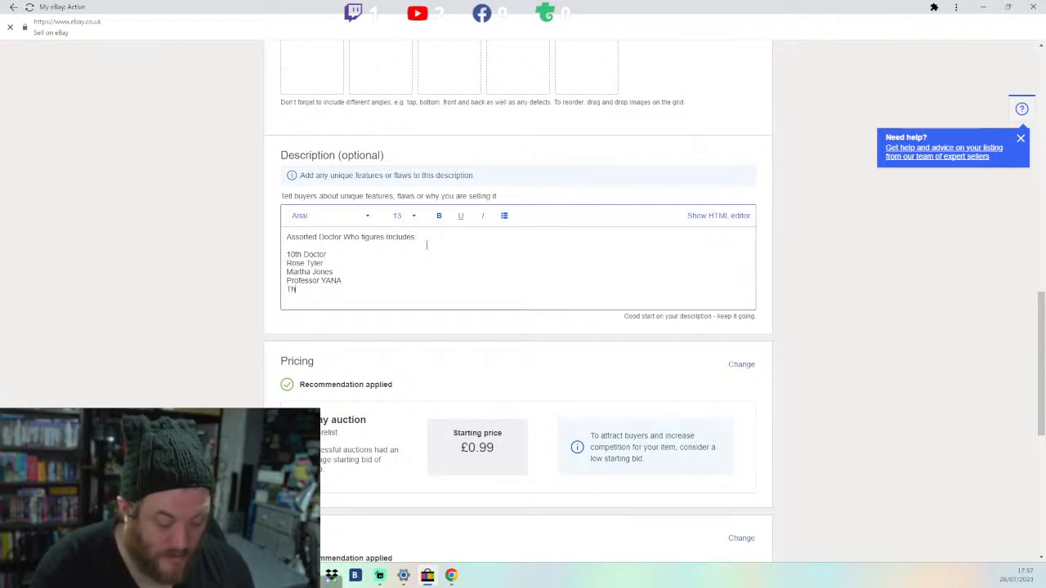
pyautogui.write('e Master')
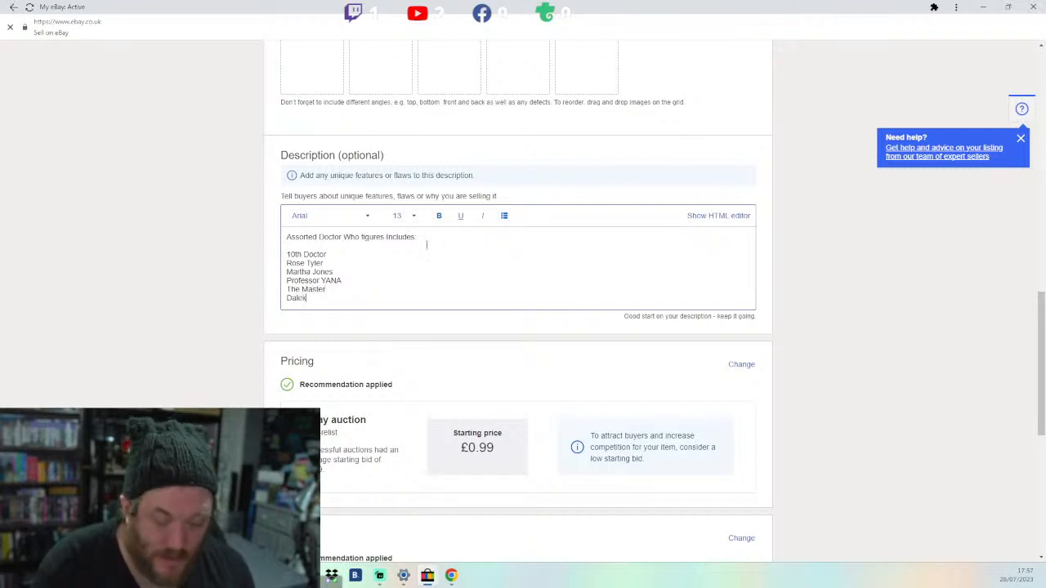
pyautogui.press('Return')
pyautogui.write('Cyber')
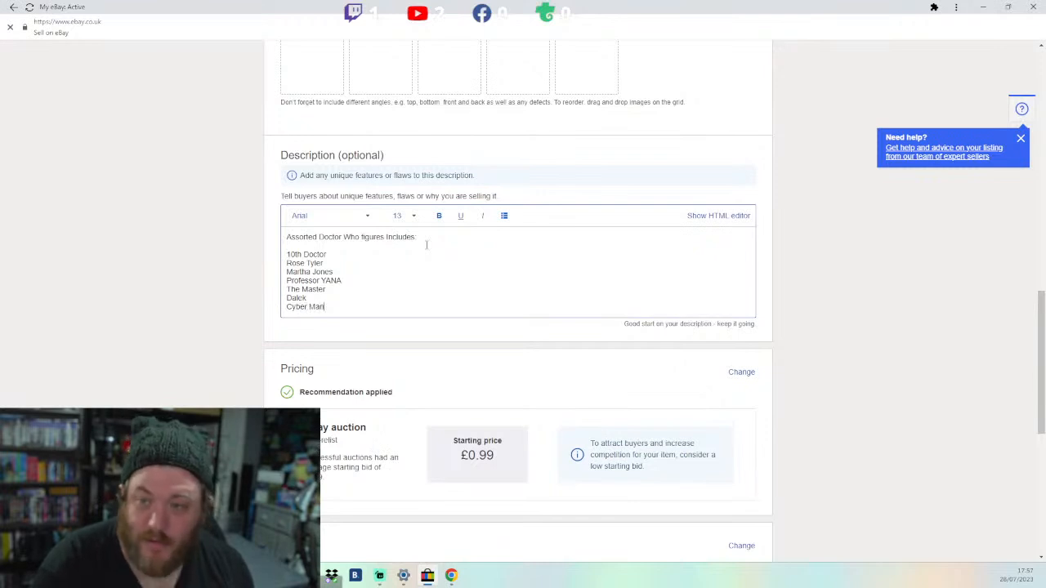
pyautogui.write(' Man')
pyautogui.press('Return')
pyautogui.write('Weeping Angel')
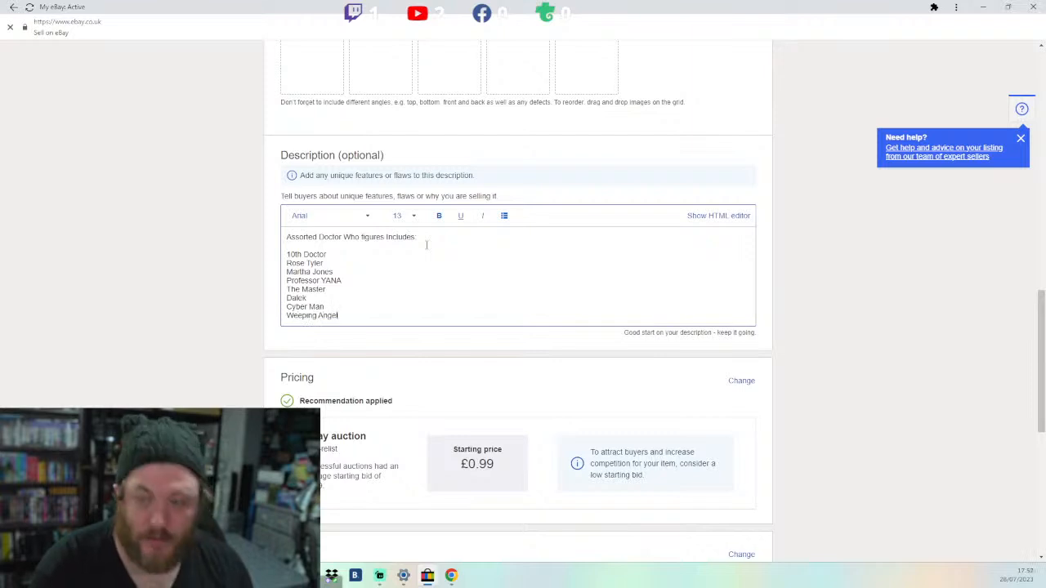
# Step: Set the auction's starting bid to £3.50 and open the delivery settings for editing
pyautogui.scroll(-2, 392, 295)
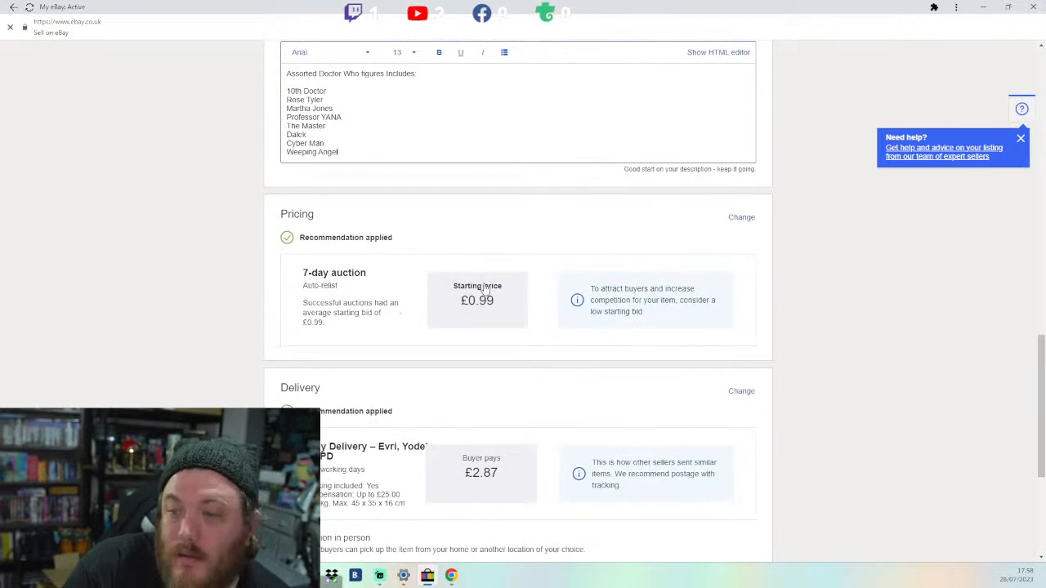
pyautogui.click(485, 299)
pyautogui.moveTo(499, 321); pyautogui.dragTo(466, 330)
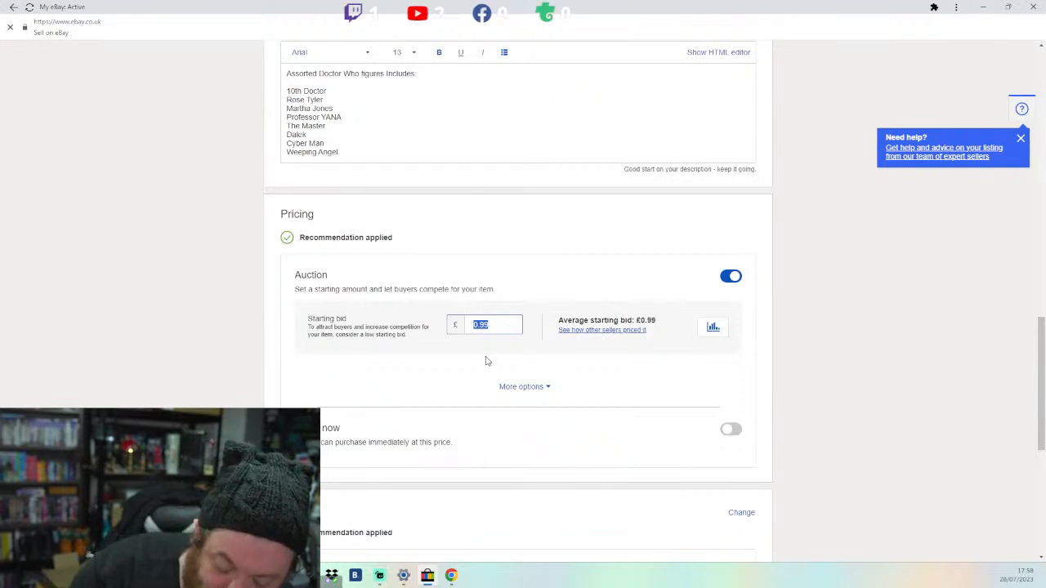
pyautogui.write('3.50')
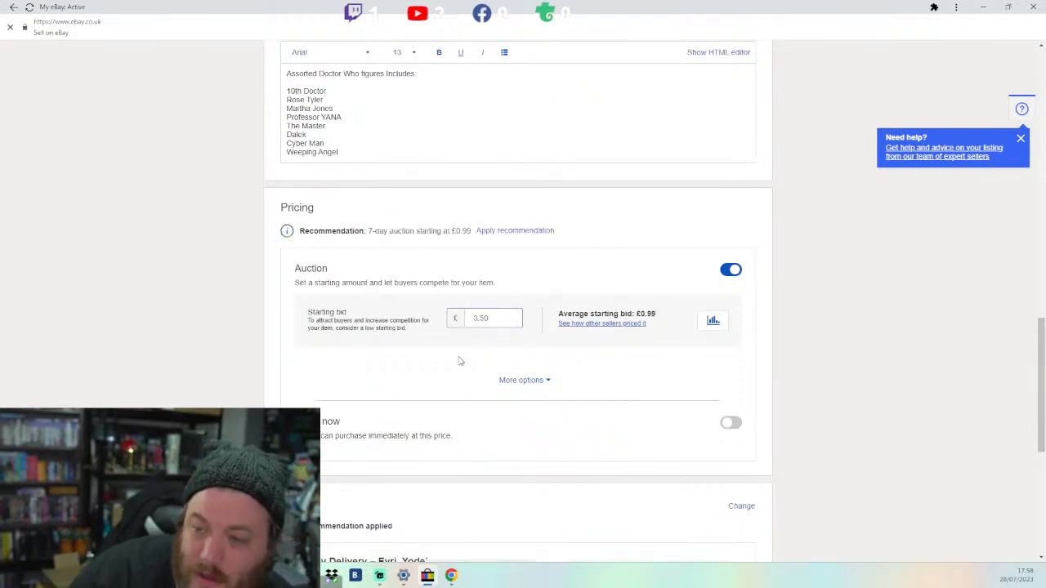
pyautogui.click(448, 371)
pyautogui.scroll(-1, 433, 384)
pyautogui.scroll(-2, 429, 384)
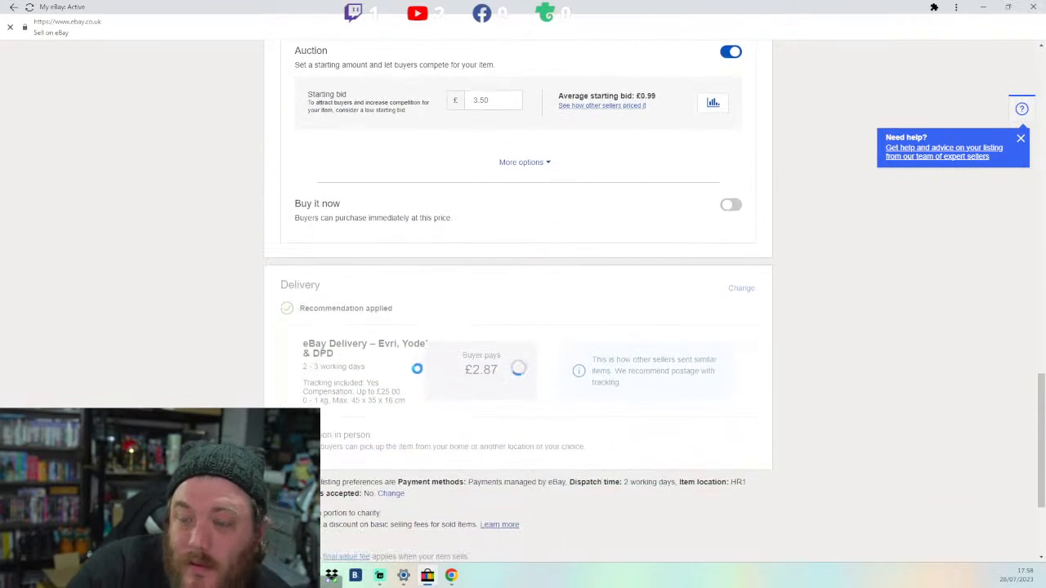
pyautogui.click(401, 369)
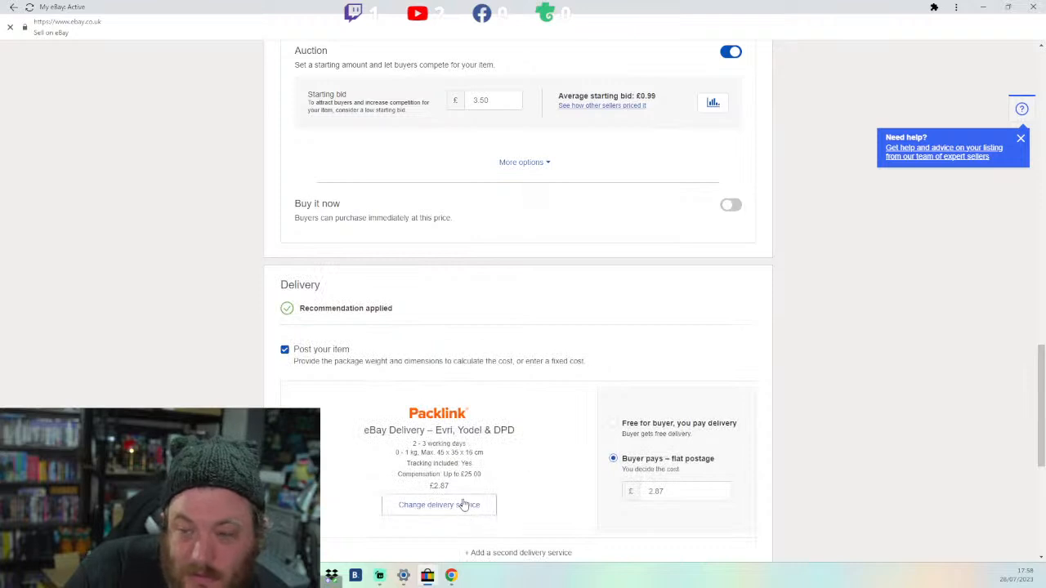
# Step: Choose Royal Mail Tracked 24 for small parcels of 0–2 kg as the delivery service
pyautogui.click(458, 510)
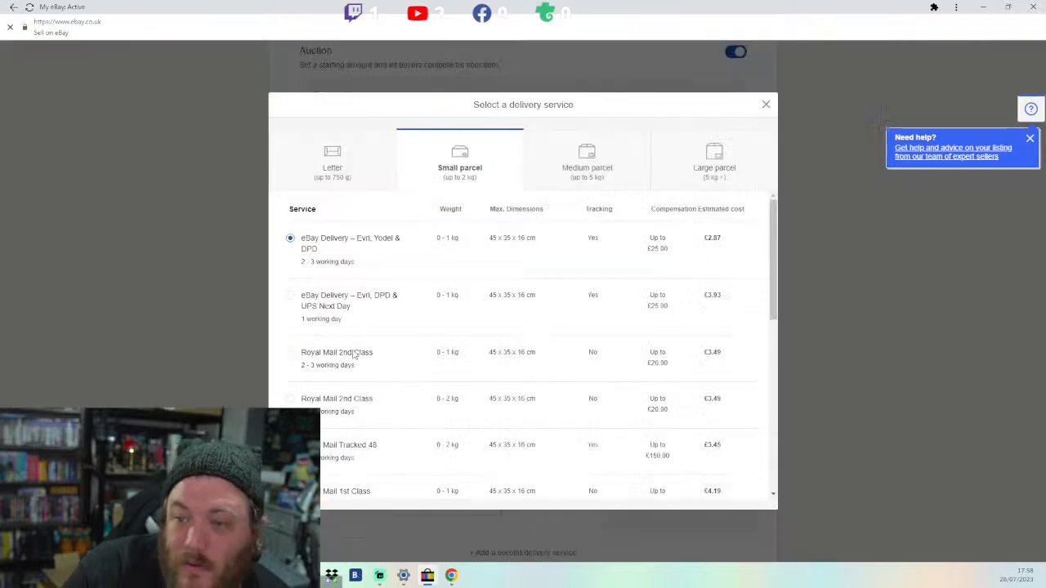
pyautogui.scroll(-1, 385, 400)
pyautogui.scroll(-6, 385, 401)
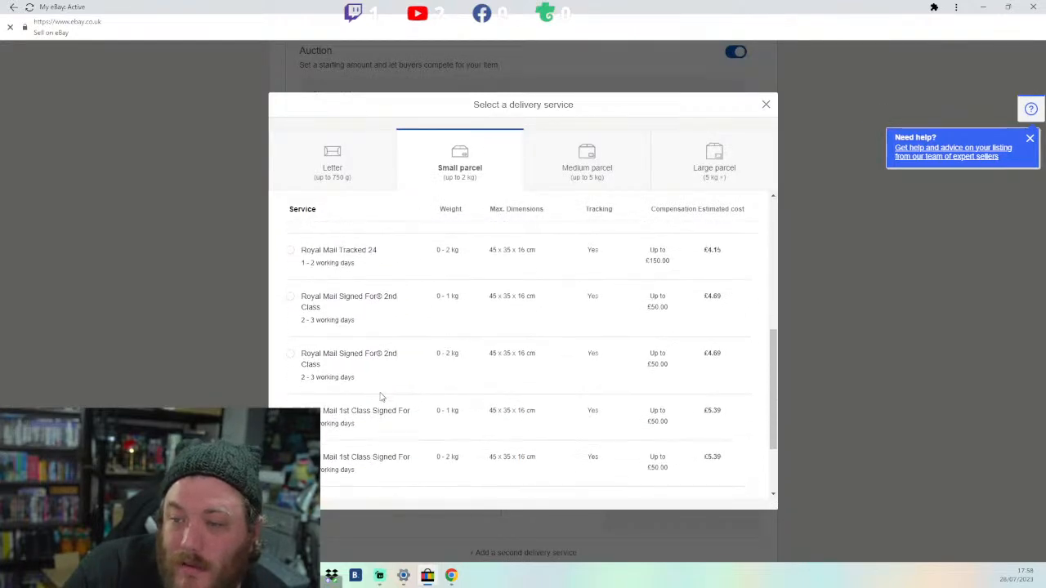
pyautogui.scroll(-1, 380, 395)
pyautogui.scroll(3, 378, 392)
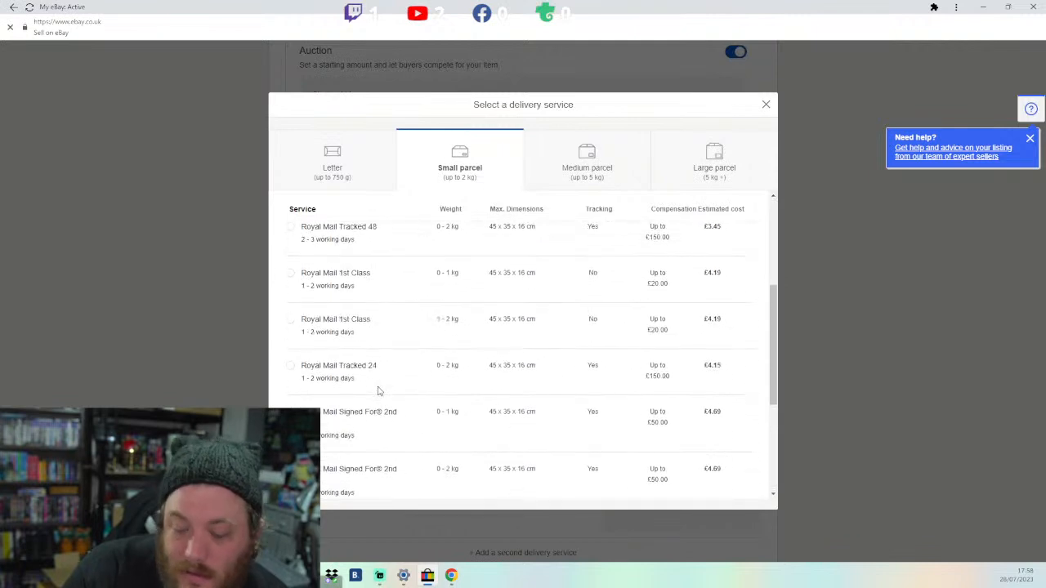
pyautogui.scroll(2, 377, 388)
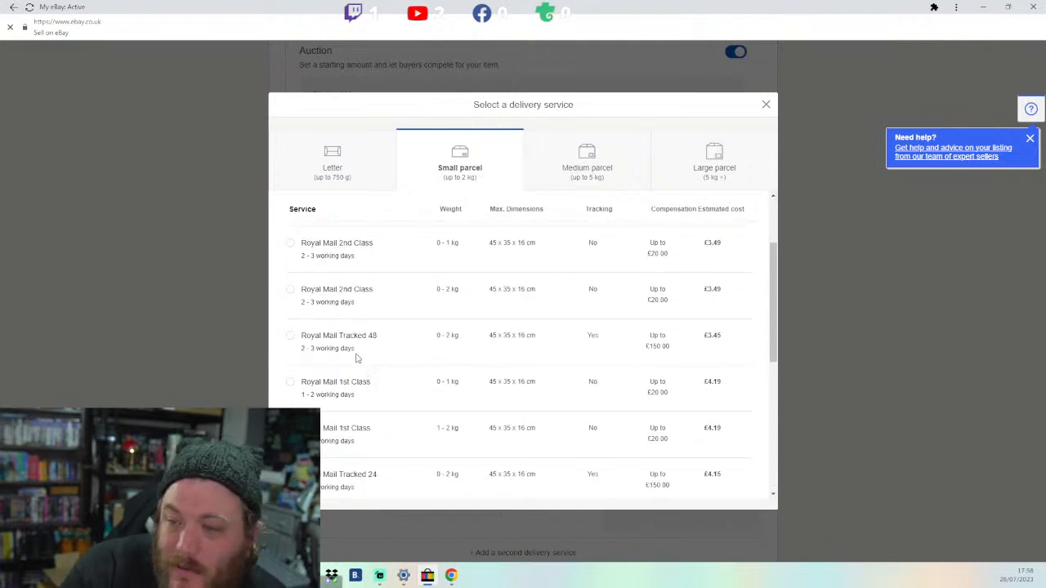
pyautogui.scroll(-1, 359, 355)
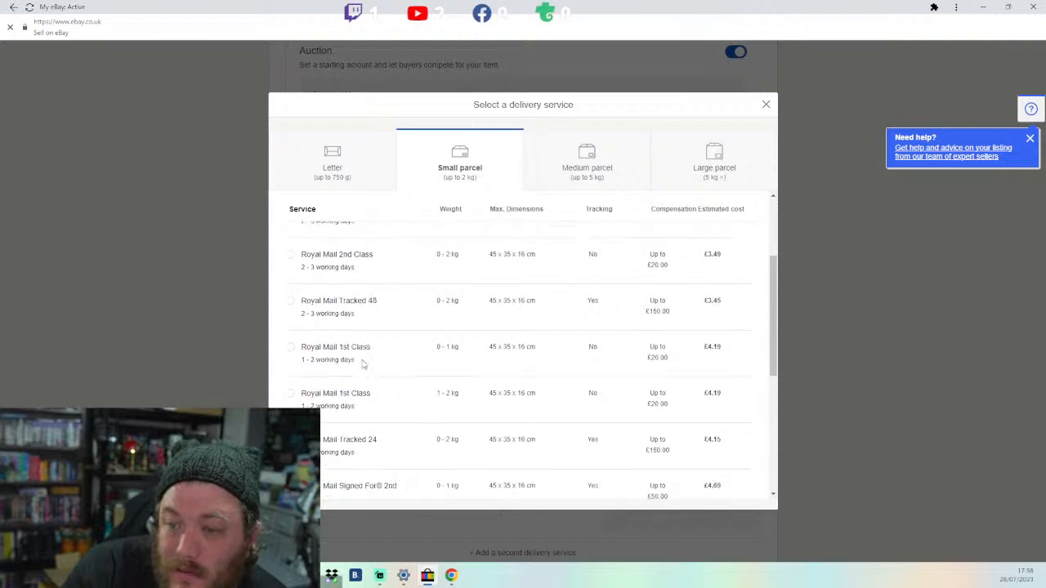
pyautogui.scroll(-2, 341, 359)
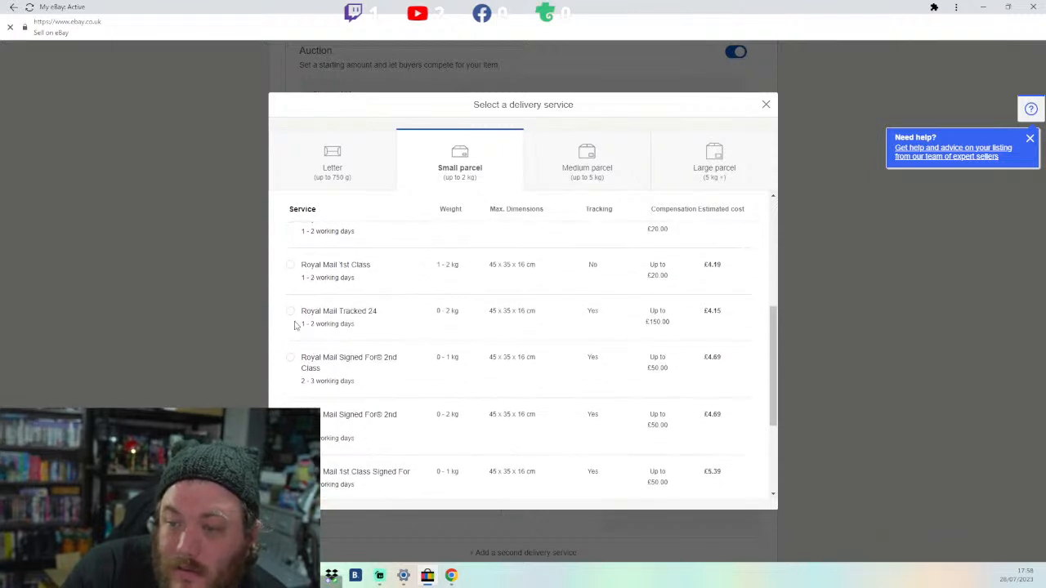
pyautogui.click(290, 311)
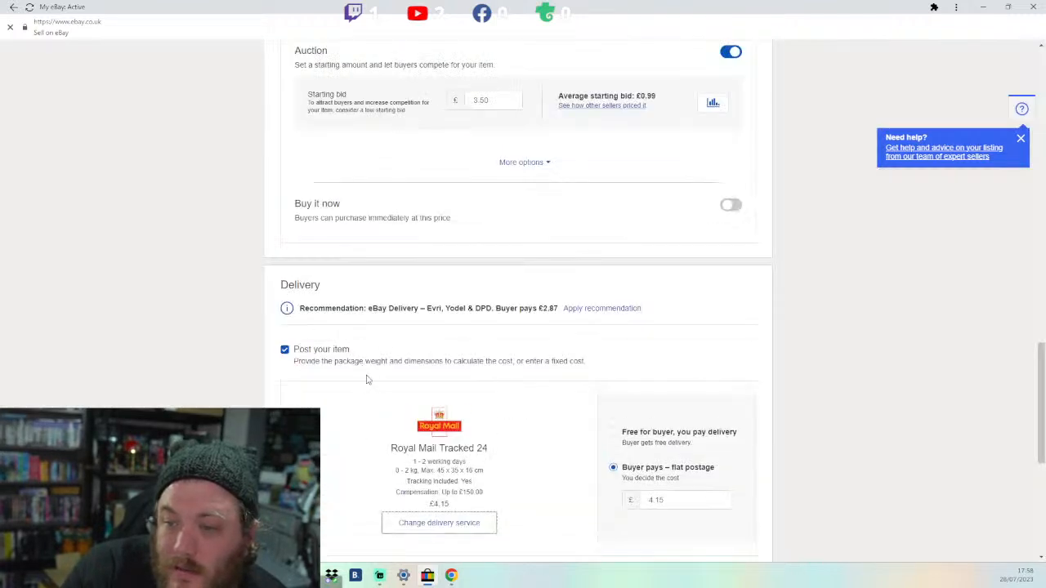
# Step: Change the delivery service to Royal Mail 1st Class Signed For, 0–2 kg, and set the buyer's flat postage to £5.69
pyautogui.click(433, 524)
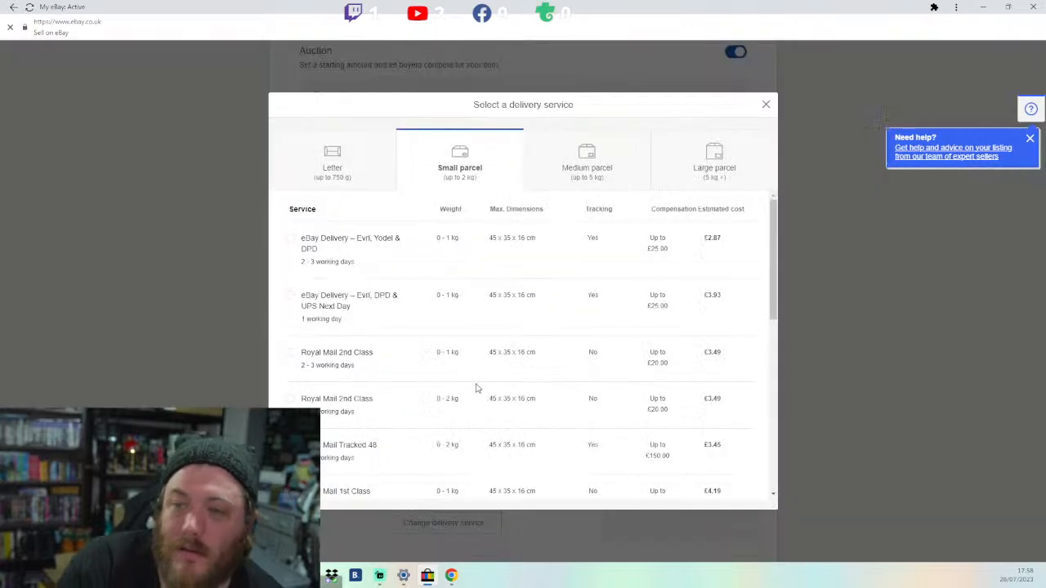
pyautogui.scroll(-3, 475, 388)
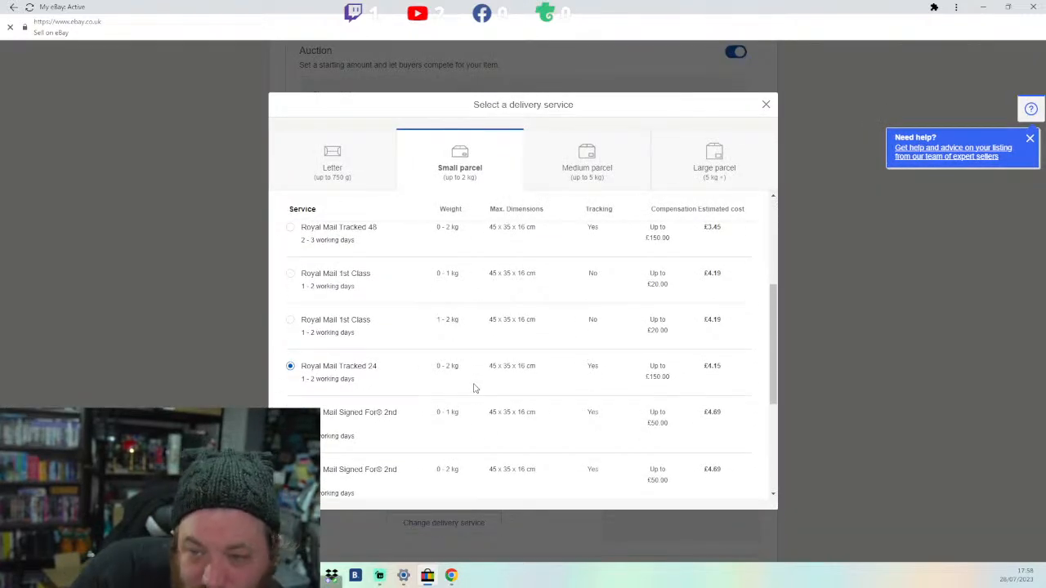
pyautogui.scroll(-3, 474, 388)
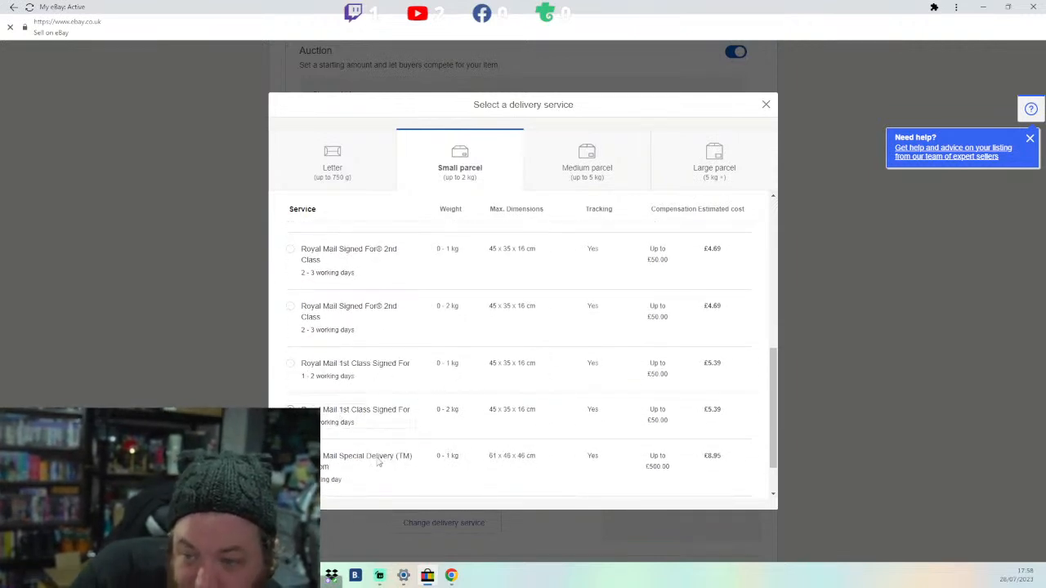
pyautogui.click(364, 416)
pyautogui.click(683, 503)
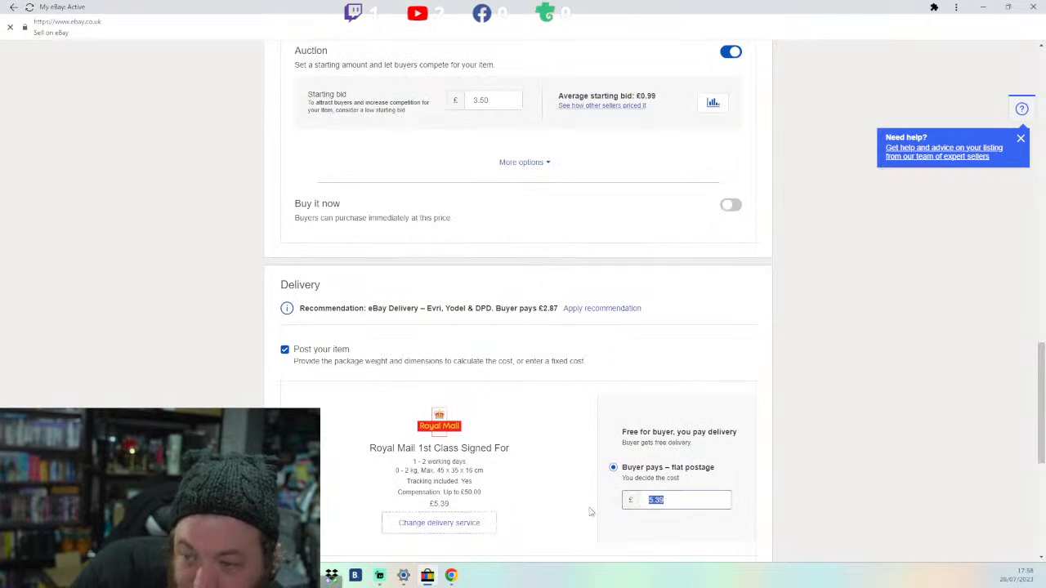
pyautogui.write('5')
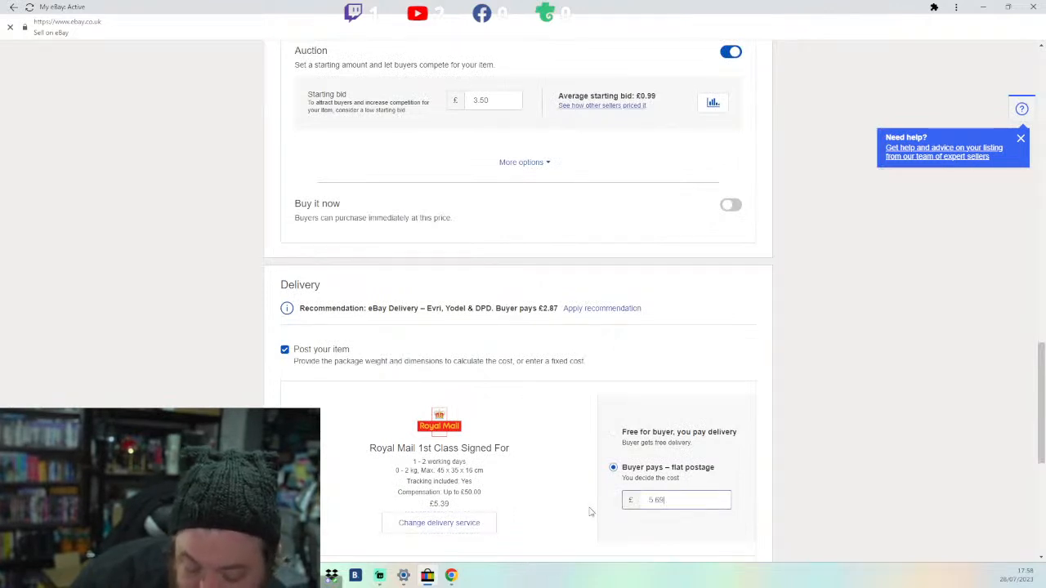
# Step: Publish the Doctor Who figures listing with the displayed fees and decline the paid promotion offer
pyautogui.scroll(-5, 572, 510)
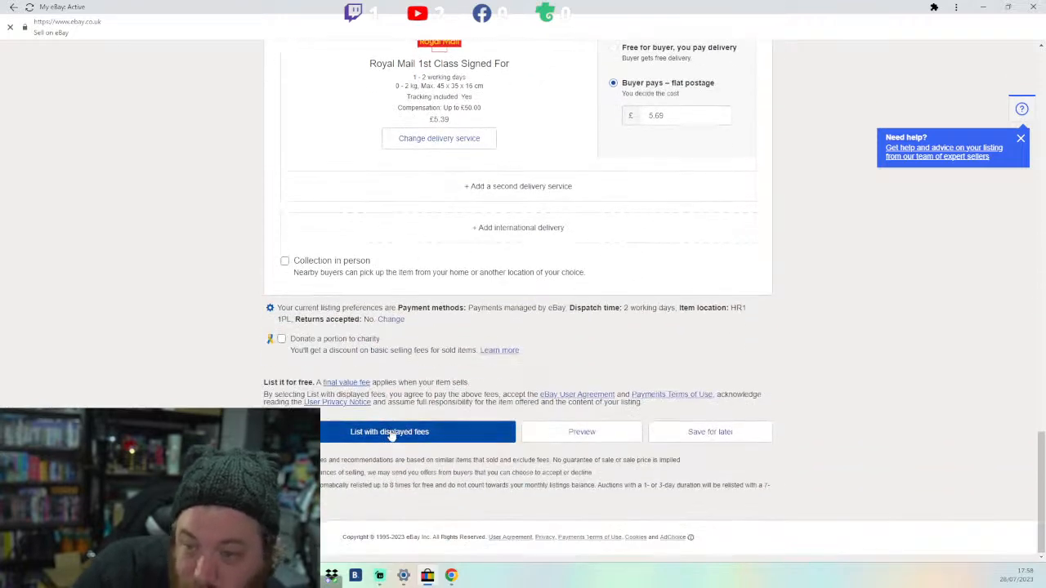
pyautogui.click(391, 433)
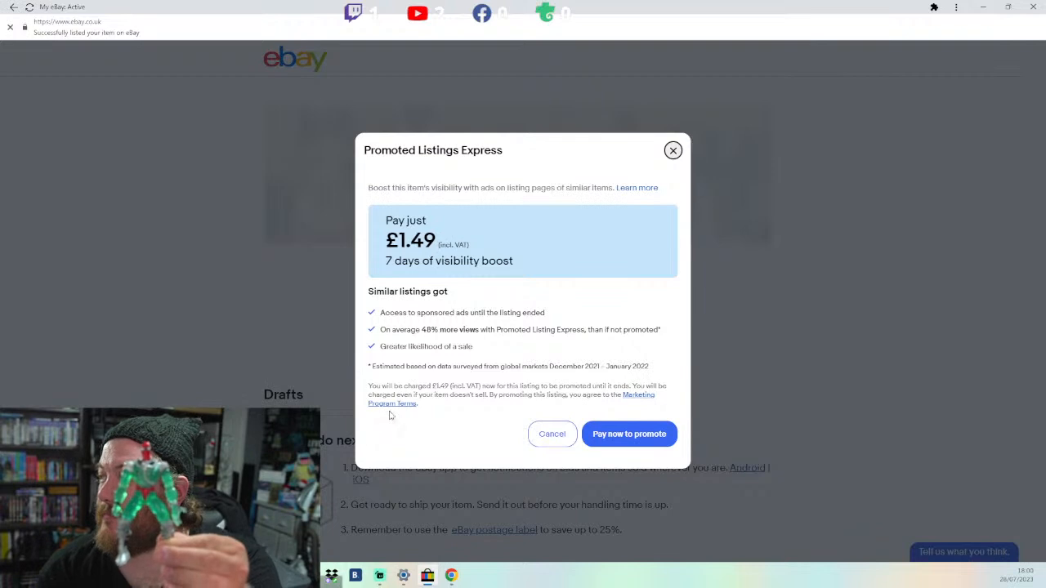
pyautogui.click(552, 438)
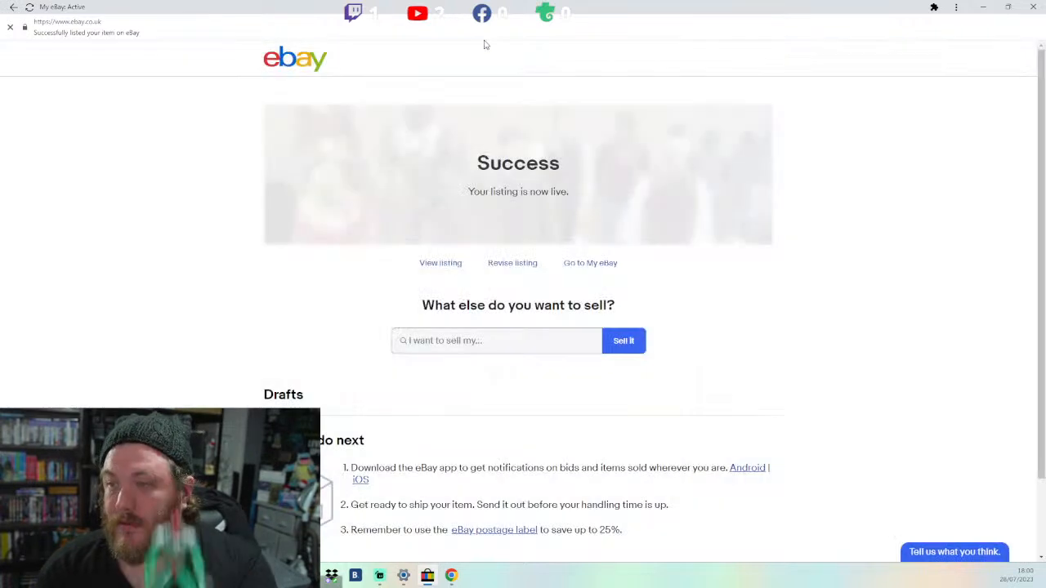
pyautogui.click(437, 342)
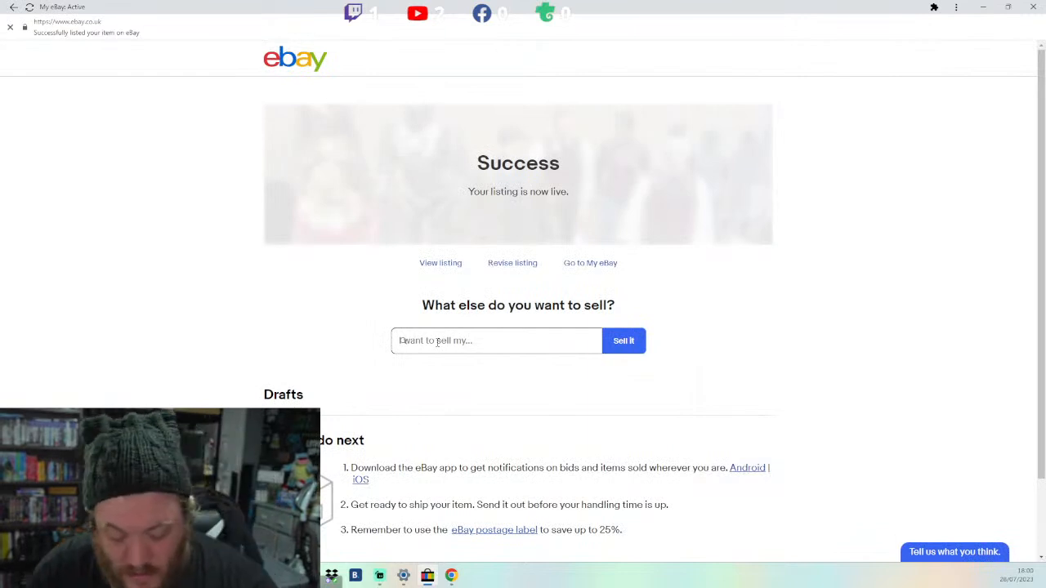
pyautogui.write('t')
pyautogui.write('997')
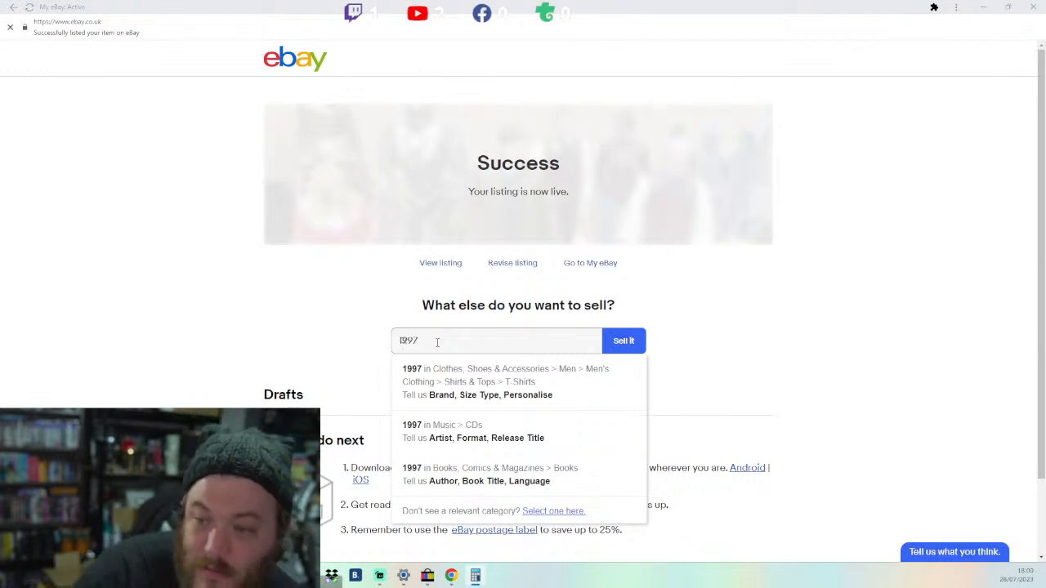
pyautogui.click(443, 340)
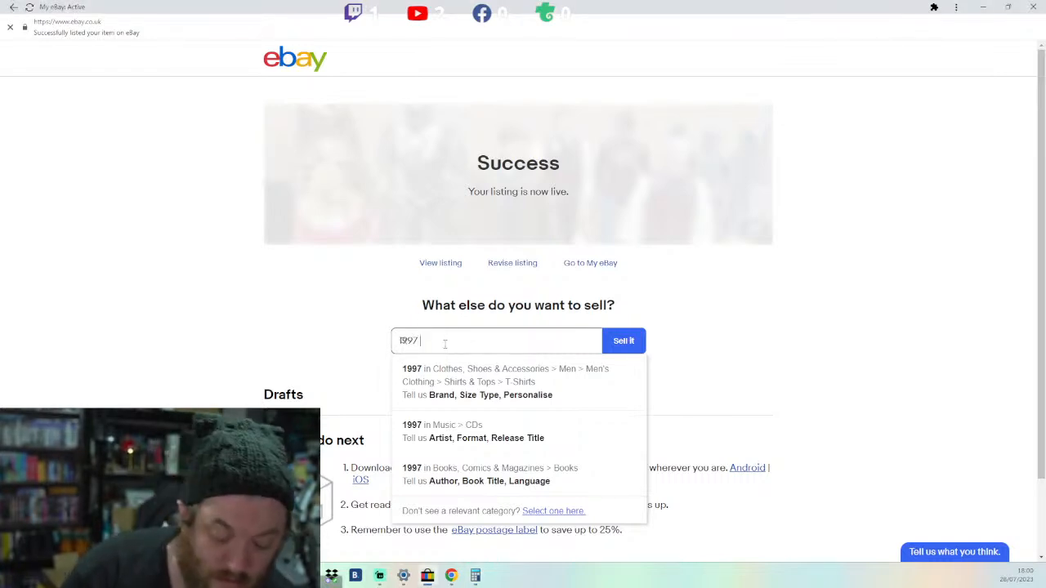
pyautogui.press('BackSpace')
pyautogui.press('BackSpace')
pyautogui.press('BackSpace')
pyautogui.press('BackSpace')
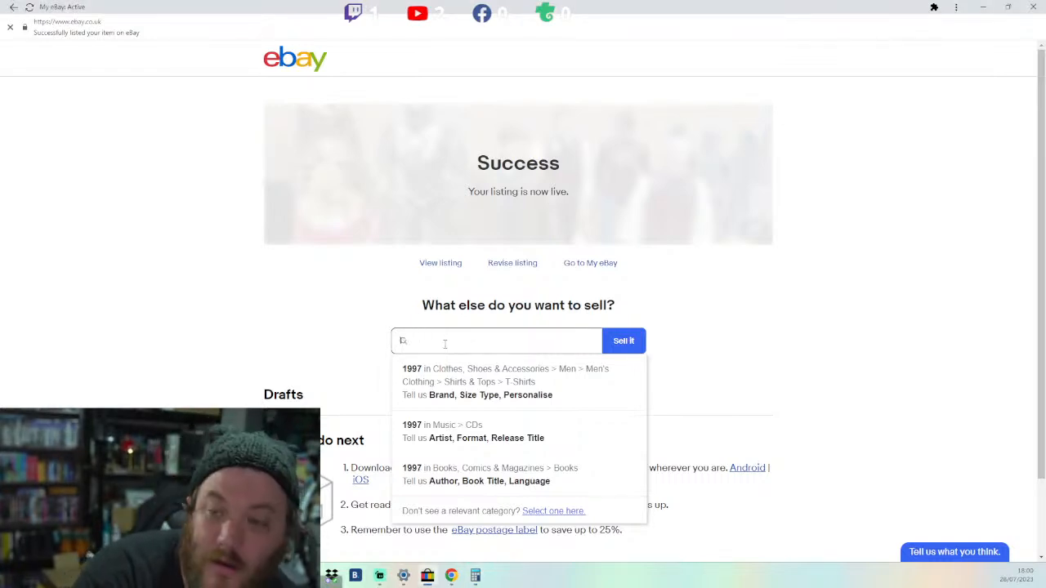
pyautogui.click(194, 294)
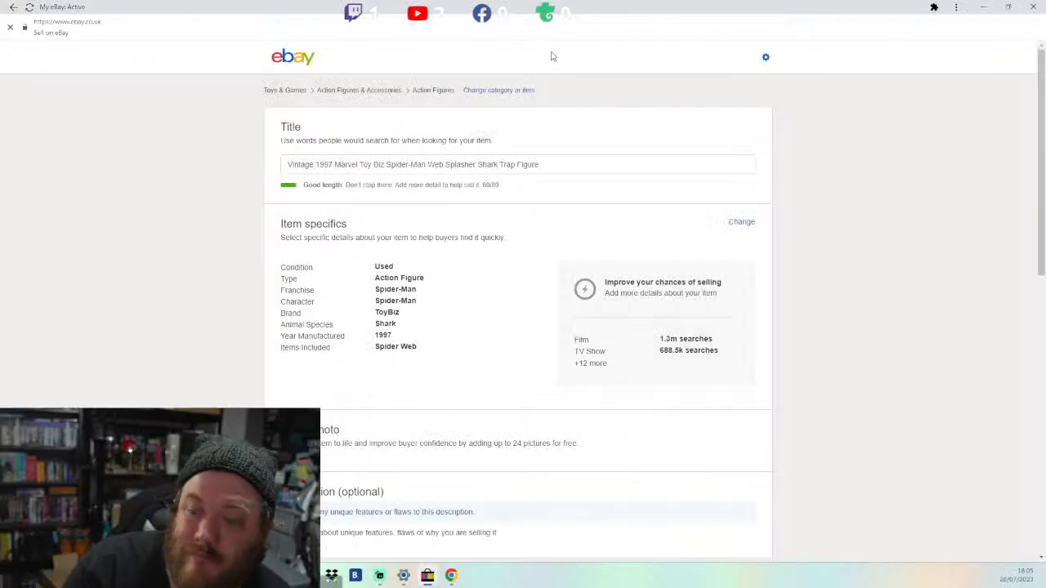
# Step: Try to crop the main photo around the Spider-Man figure
pyautogui.scroll(-4, 404, 369)
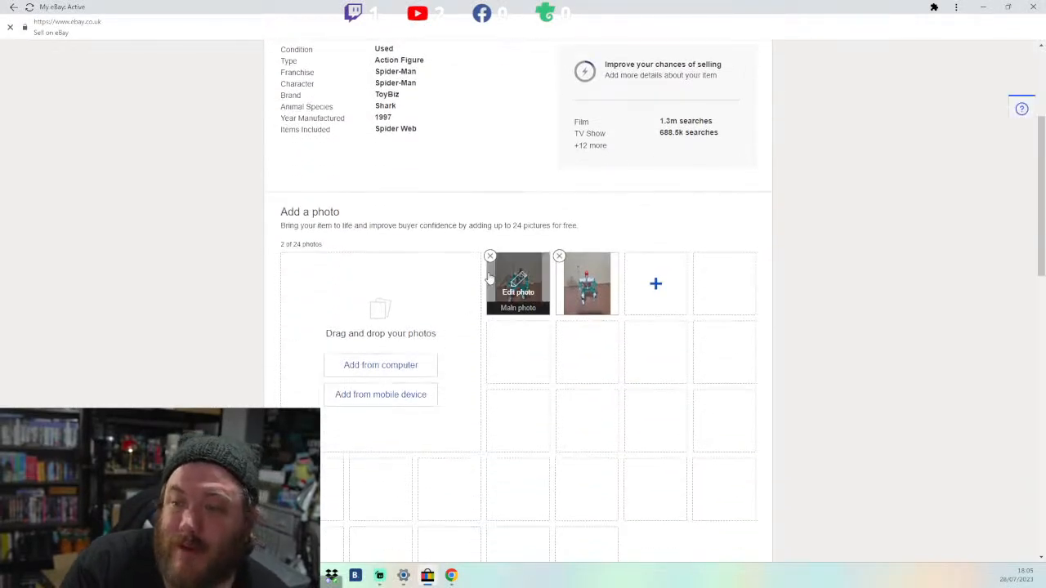
pyautogui.click(510, 290)
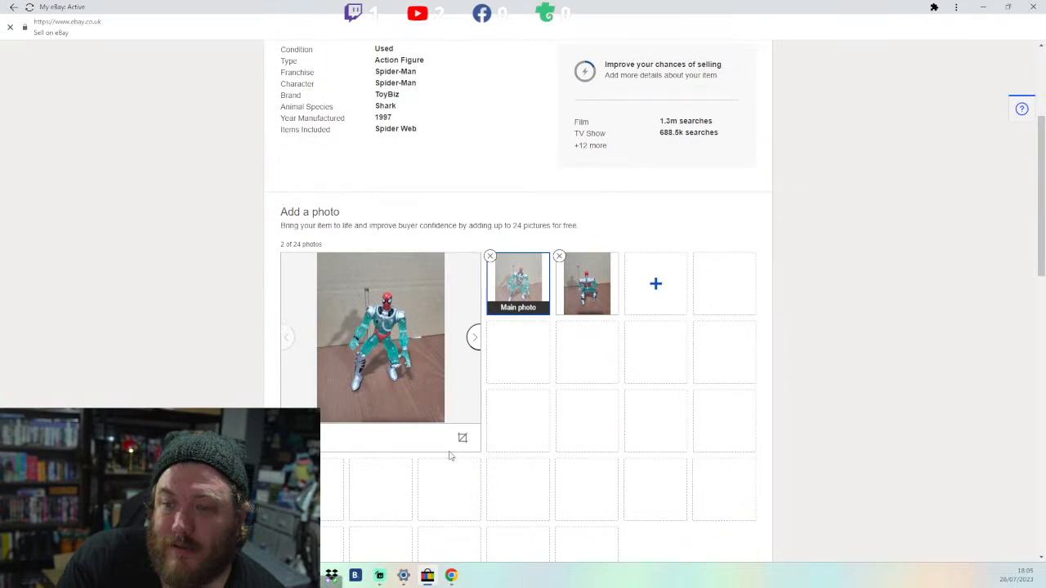
pyautogui.click(461, 438)
pyautogui.moveTo(321, 258); pyautogui.dragTo(342, 285)
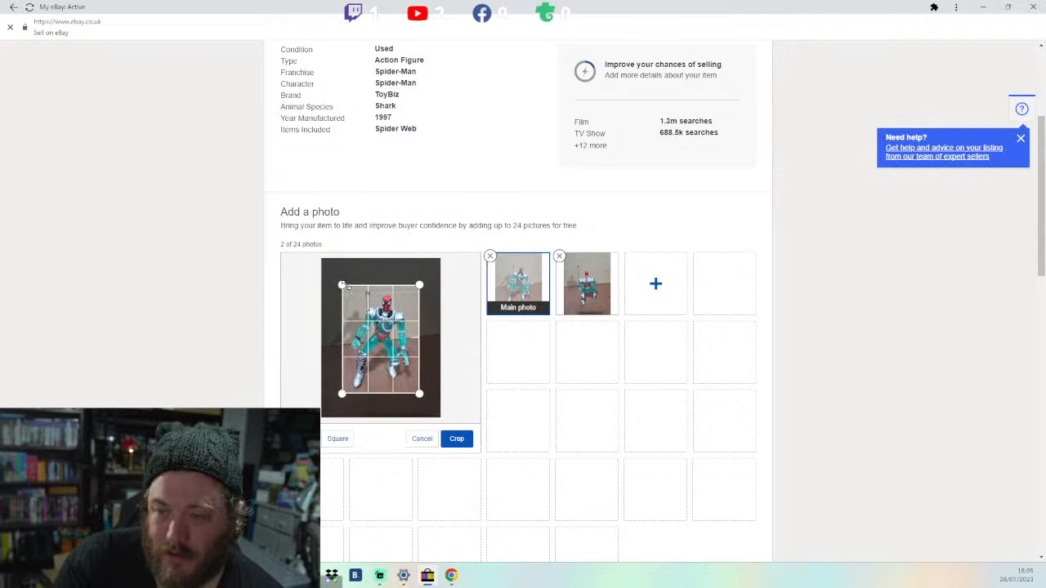
pyautogui.click(456, 438)
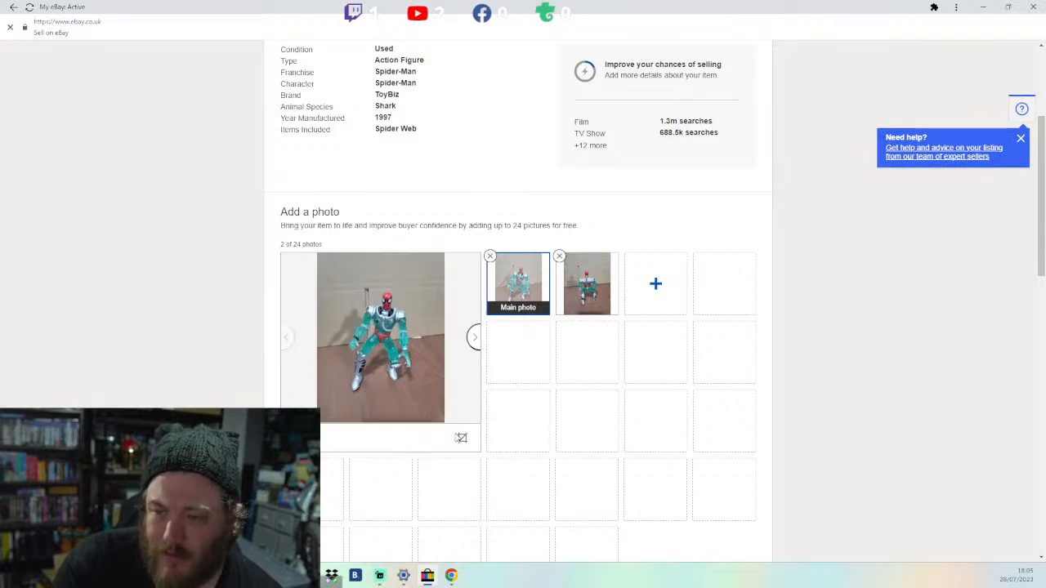
# Step: Crop the main photo closely around the Spider-Man figure, trimming the background on all sides
pyautogui.click(461, 438)
pyautogui.moveTo(431, 390); pyautogui.dragTo(416, 386)
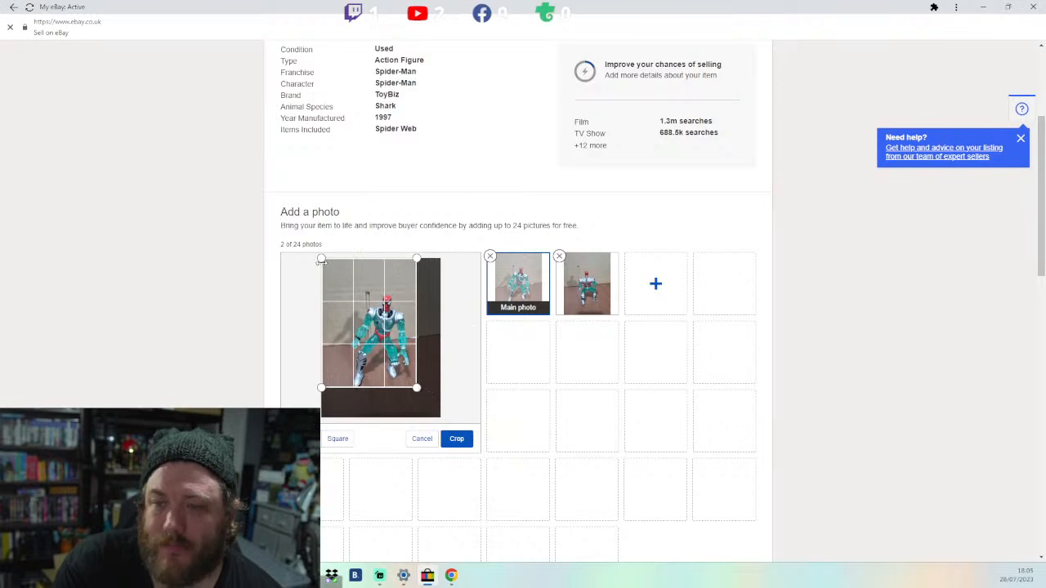
pyautogui.moveTo(323, 260); pyautogui.dragTo(349, 290)
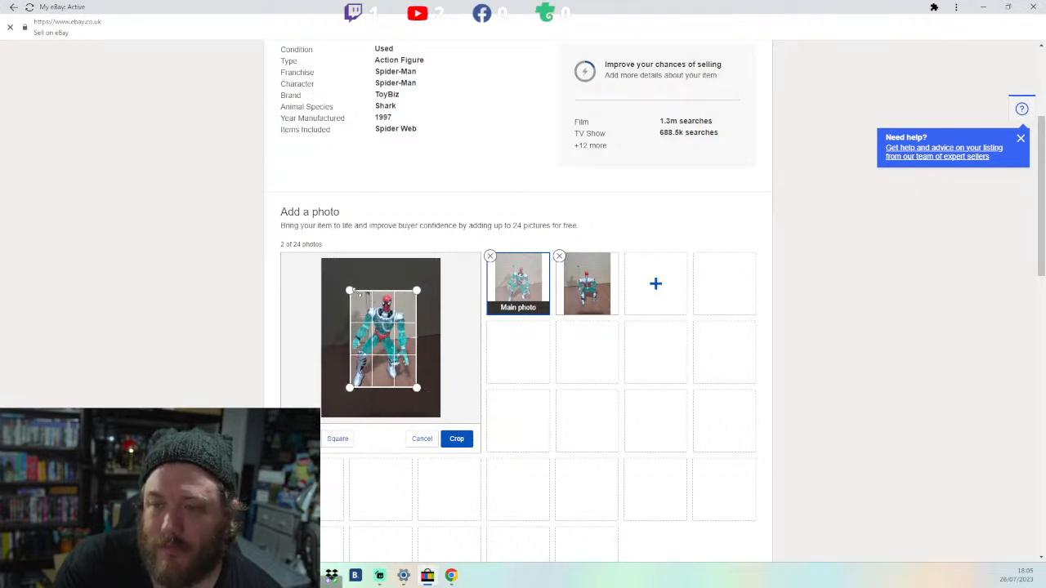
pyautogui.click(456, 438)
# Step: Crop the second photo, showing the figure from behind, closely around the figure
pyautogui.moveTo(586, 288)
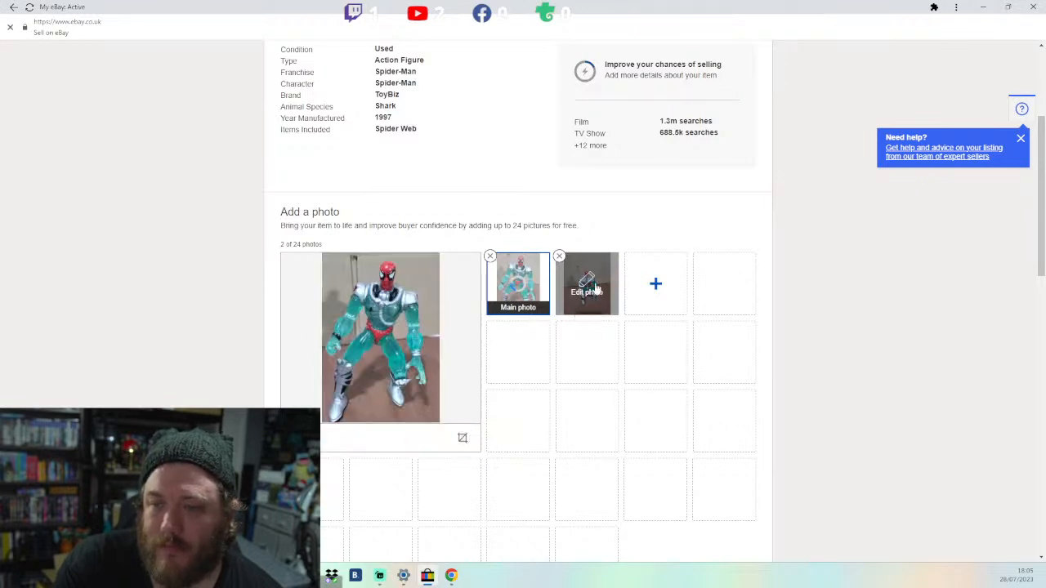
pyautogui.click(586, 286)
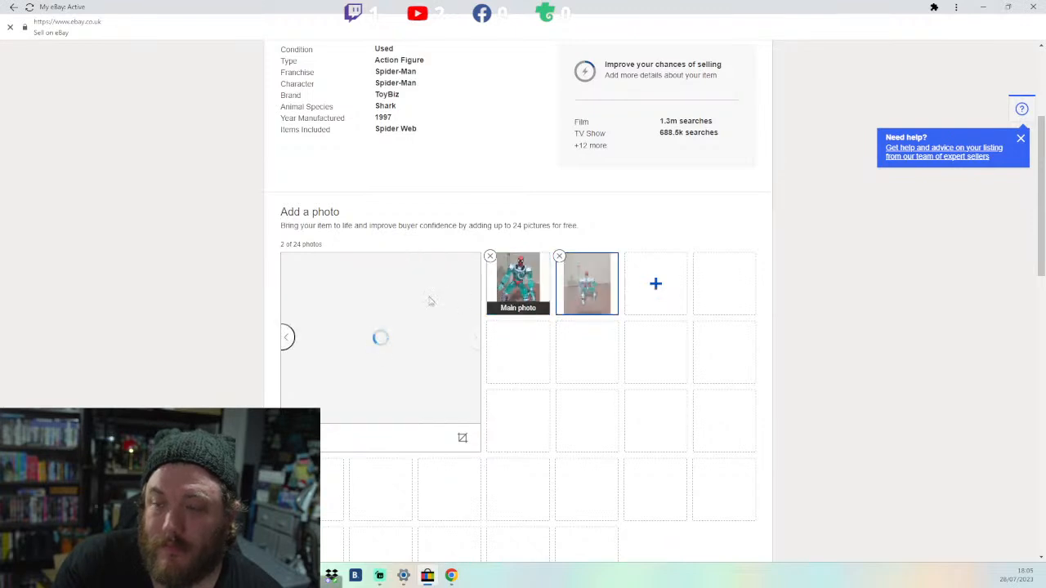
pyautogui.click(462, 441)
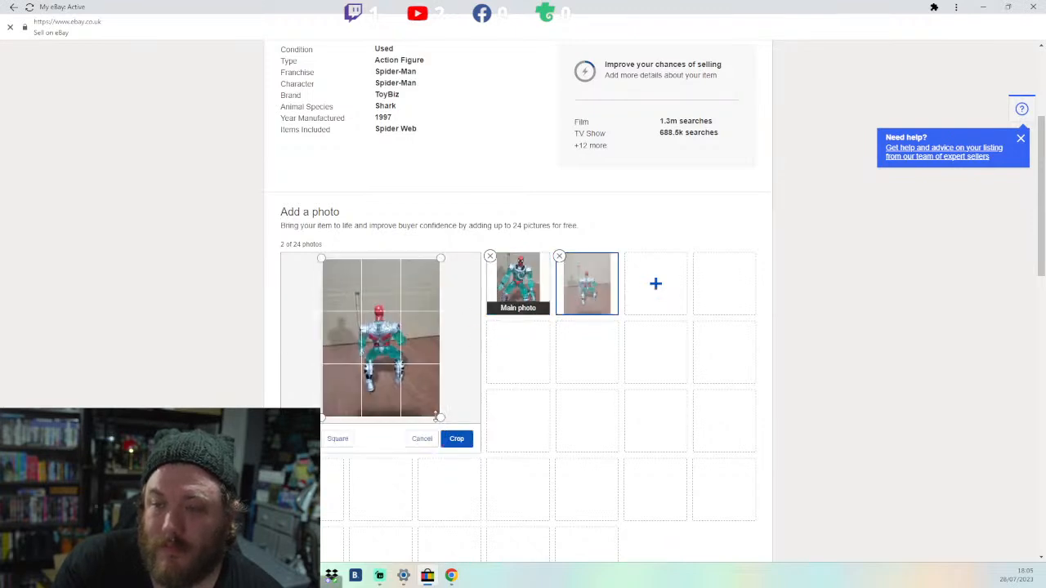
pyautogui.moveTo(439, 419); pyautogui.dragTo(409, 395)
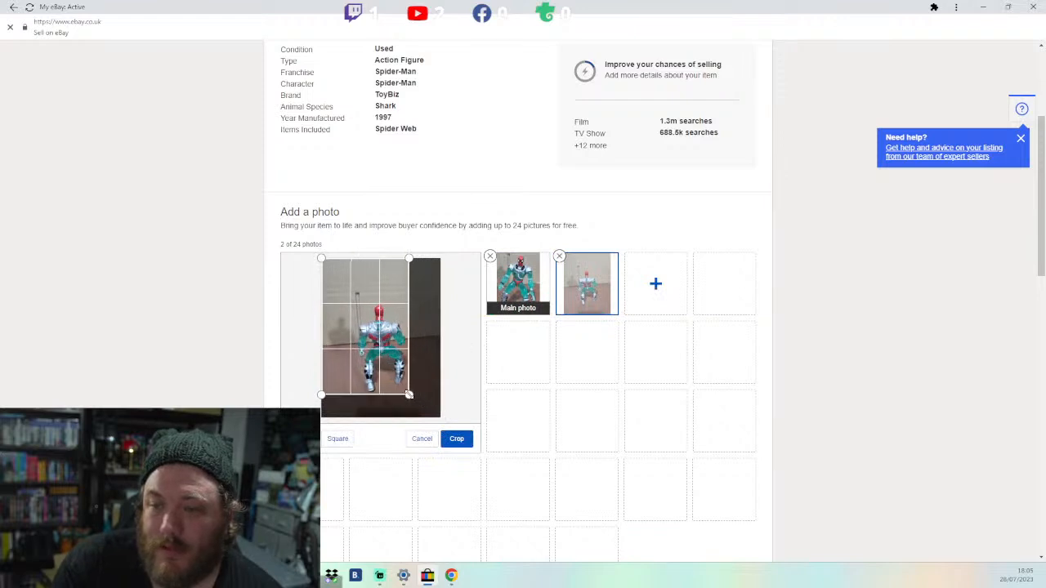
pyautogui.moveTo(322, 260); pyautogui.dragTo(349, 296)
pyautogui.click(456, 438)
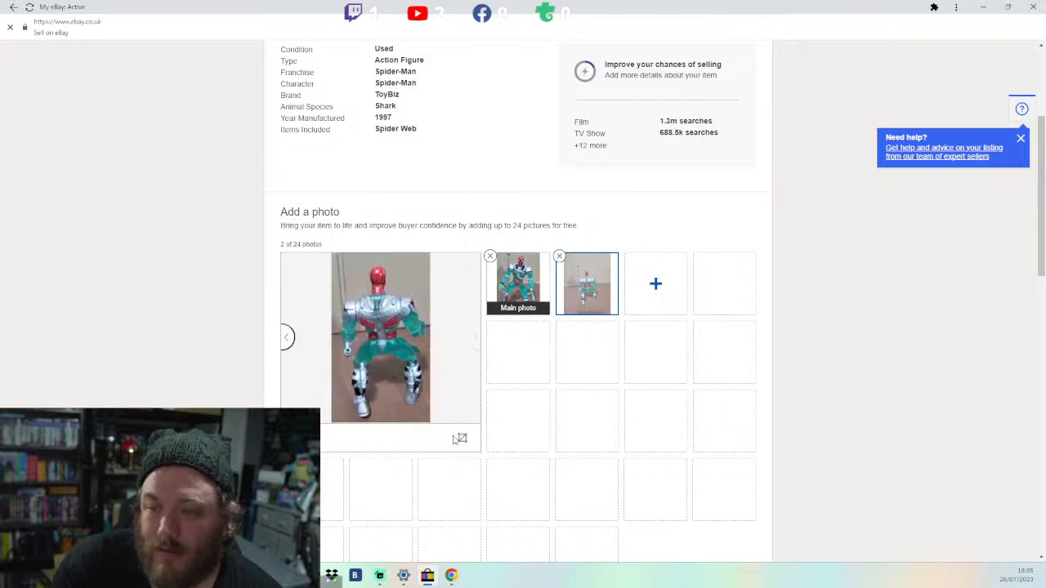
# Step: Enter "Very good condition missing Fin" as the item description
pyautogui.scroll(4, 443, 357)
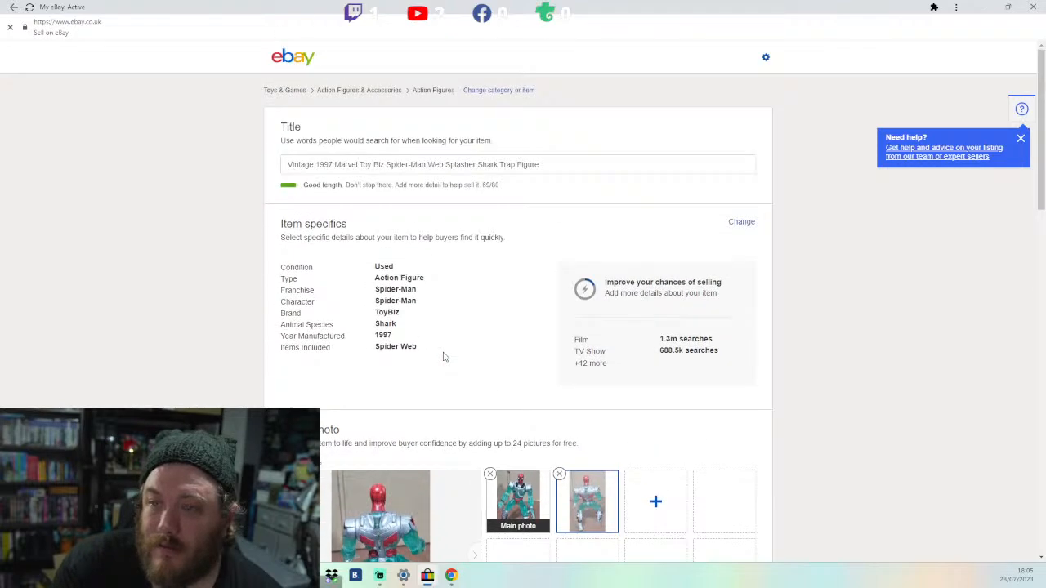
pyautogui.scroll(-5, 444, 357)
pyautogui.scroll(-4, 444, 357)
pyautogui.click(437, 308)
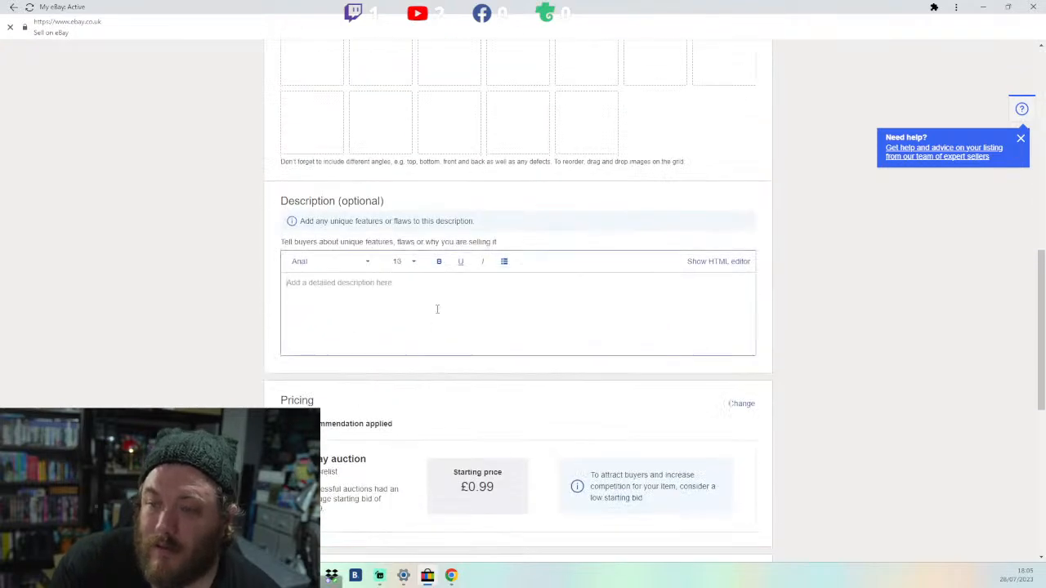
pyautogui.write('Very goodd c')
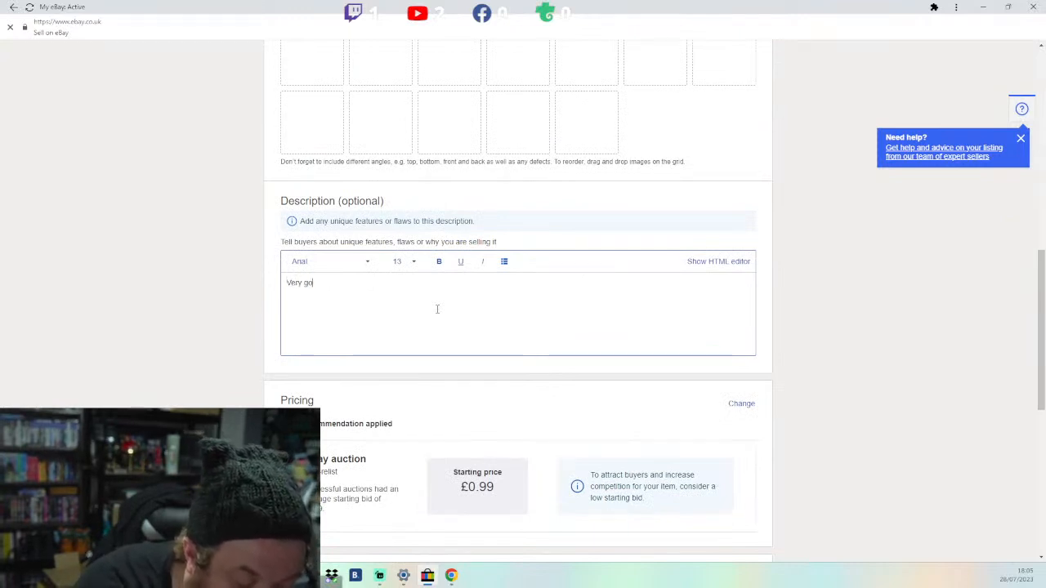
pyautogui.press('BackSpace')
pyautogui.press('BackSpace')
pyautogui.press('BackSpace')
pyautogui.write('condistion')
pyautogui.press('BackSpace')
pyautogui.press('BackSpace')
pyautogui.press('BackSpace')
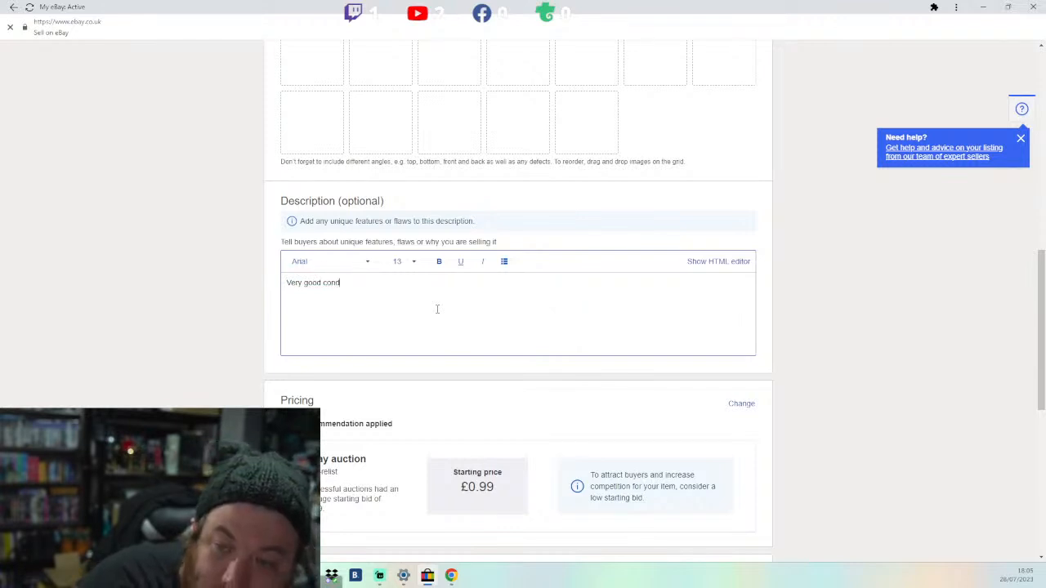
pyautogui.write('ition')
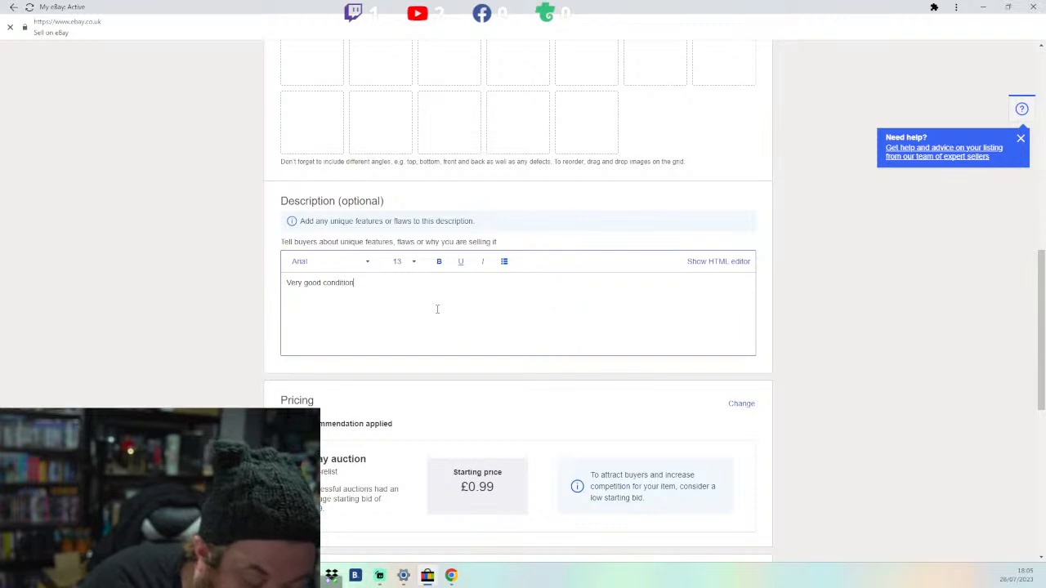
pyautogui.write(' missing Fin')
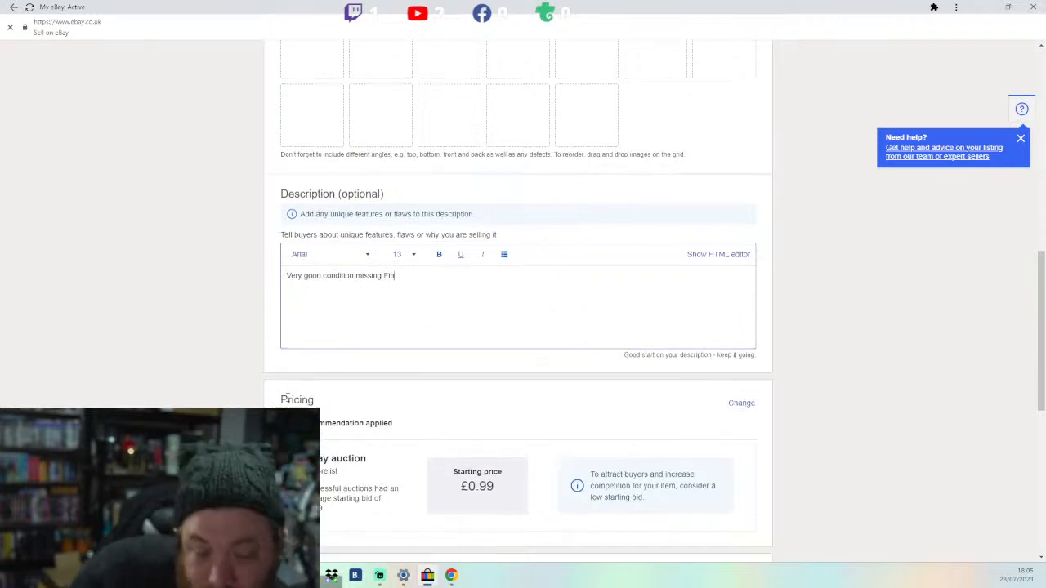
# Step: Change the delivery service to Royal Mail 1st Class for small parcels of 0–1 kg
pyautogui.scroll(-3, 437, 309)
pyautogui.click(384, 399)
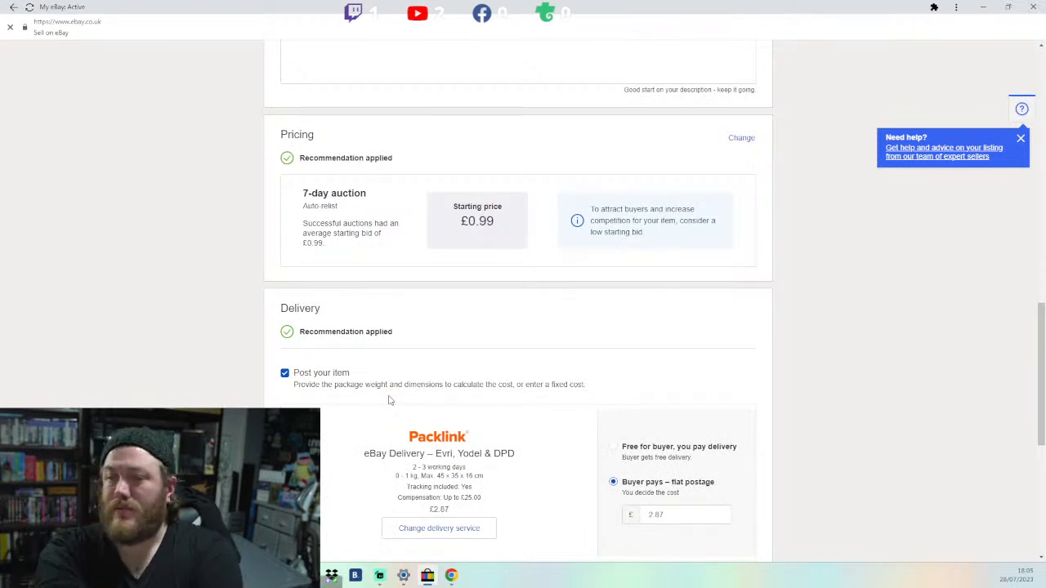
pyautogui.click(433, 532)
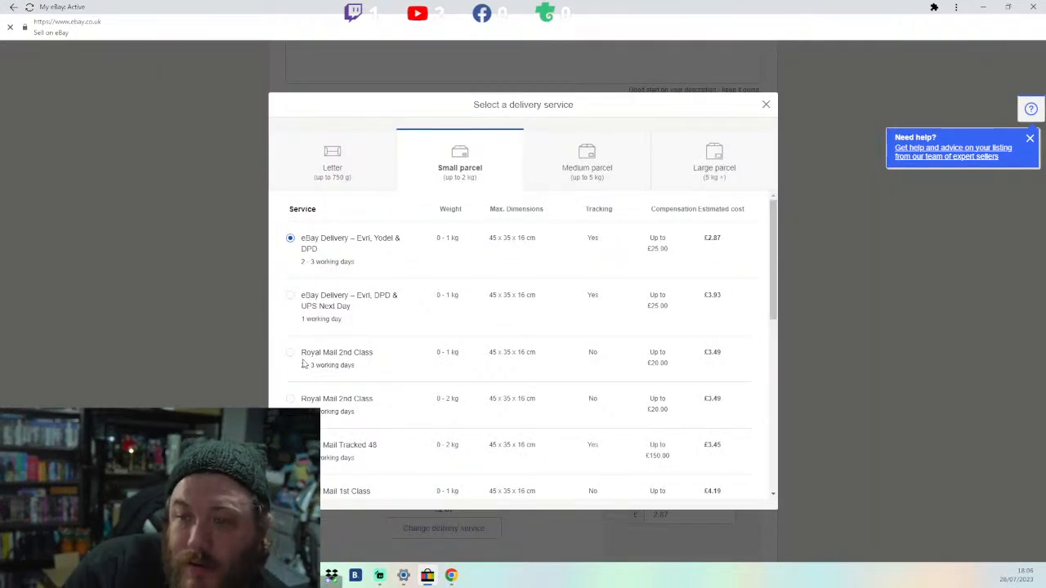
pyautogui.scroll(-1, 313, 362)
pyautogui.scroll(-1, 314, 362)
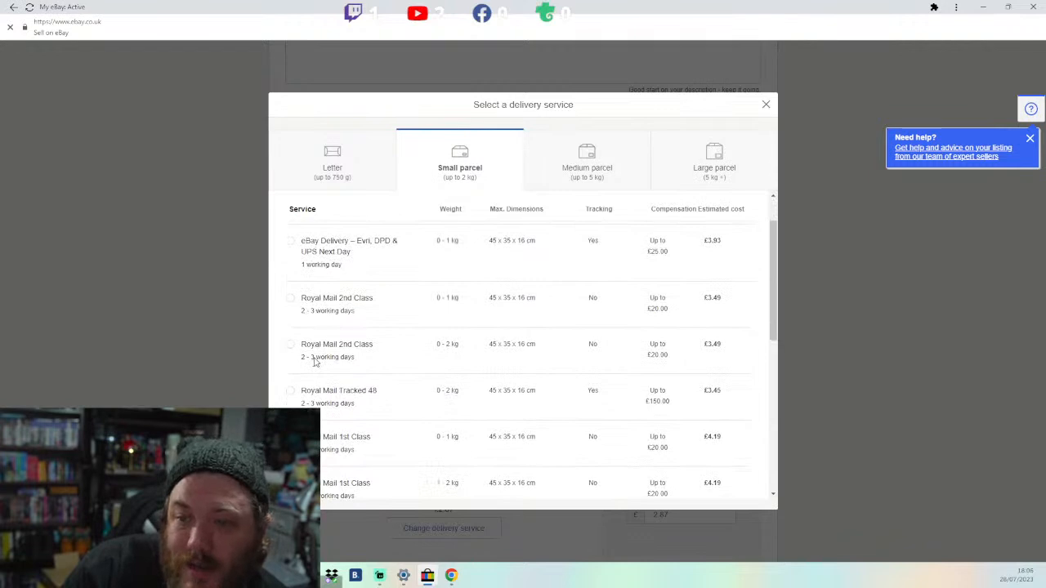
pyautogui.scroll(-3, 314, 362)
pyautogui.scroll(-1, 317, 363)
pyautogui.scroll(1, 319, 364)
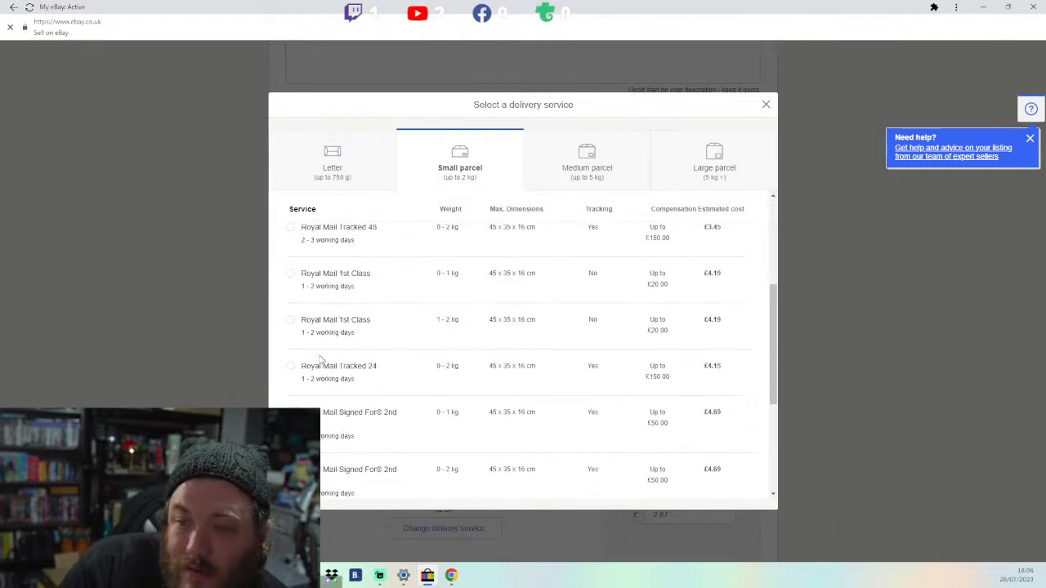
pyautogui.click(292, 274)
# Step: Set the buyer's flat postage to £4.49
pyautogui.scroll(-3, 523, 408)
pyautogui.moveTo(666, 306); pyautogui.dragTo(656, 308)
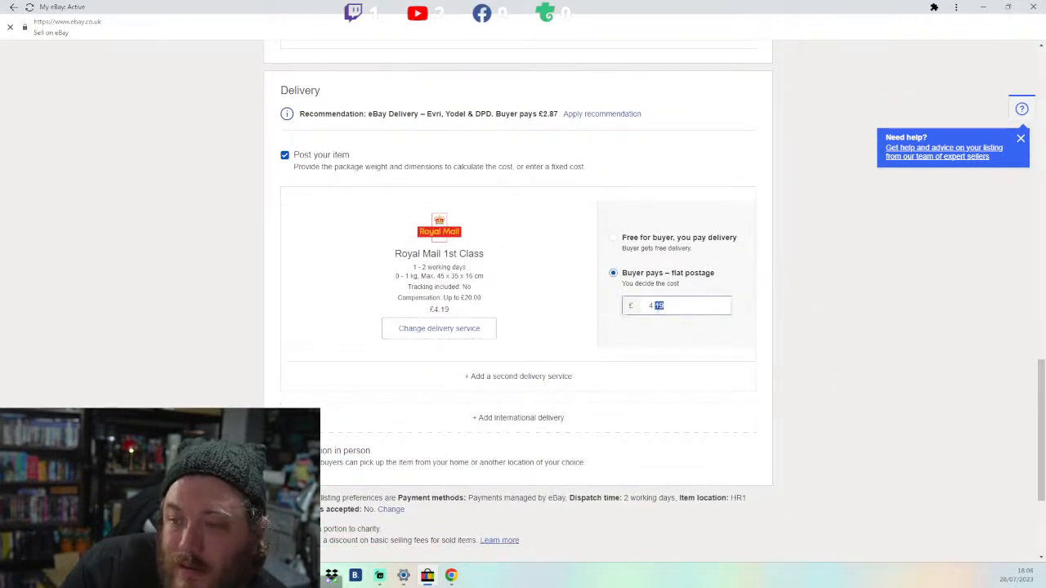
pyautogui.write('4')
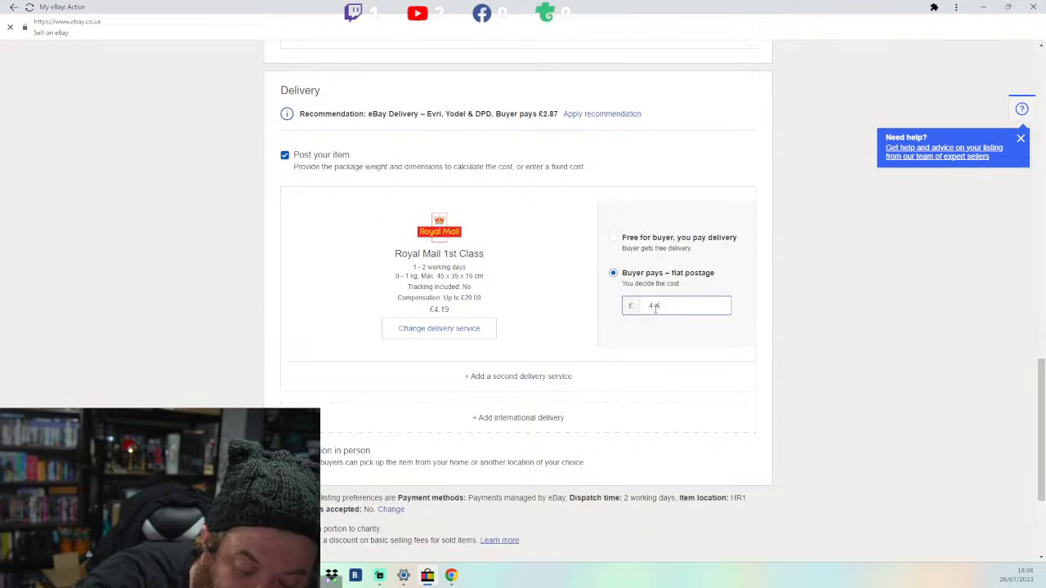
pyautogui.press('BackSpace')
pyautogui.write('5')
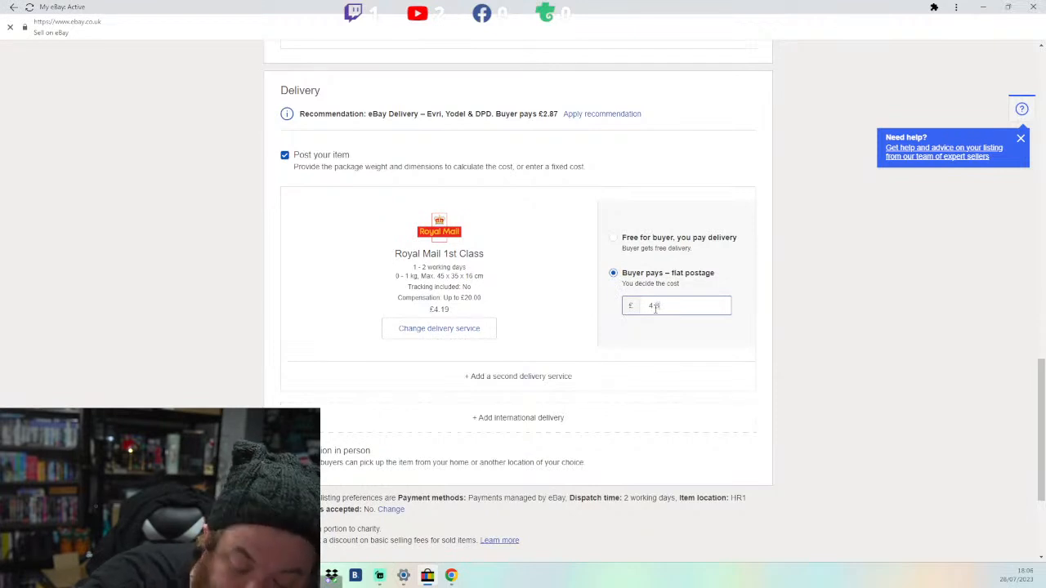
pyautogui.press('BackSpace')
pyautogui.write('49')
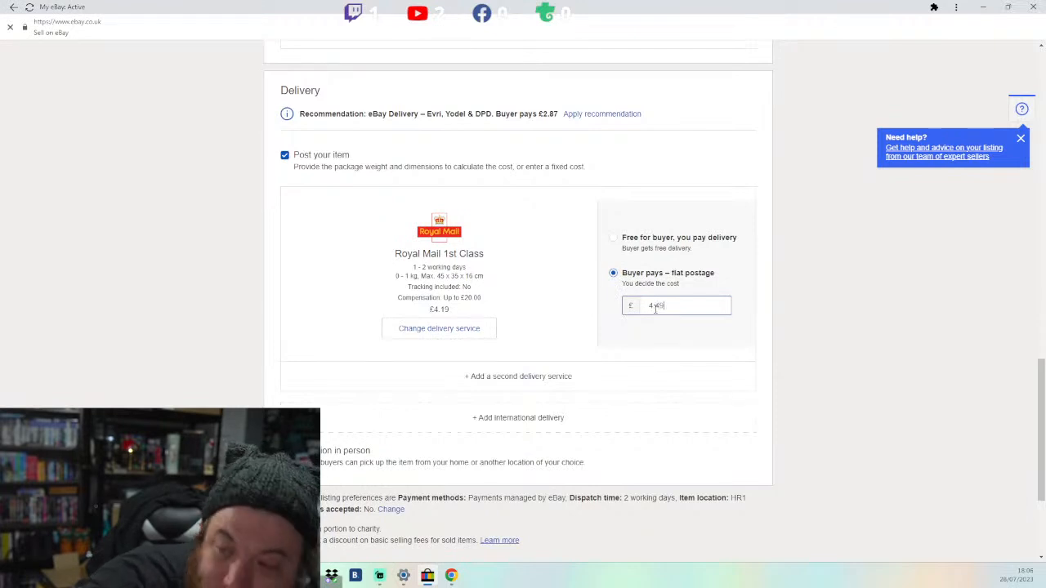
# Step: Publish the Spider-Man figure listing with the displayed fees and decline the paid promotion offer
pyautogui.scroll(-3, 392, 442)
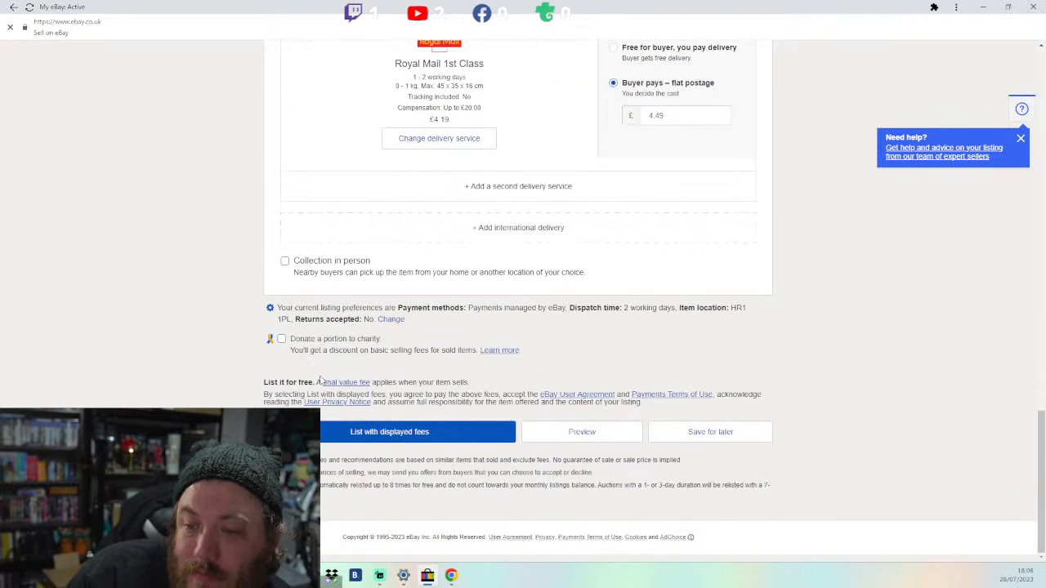
pyautogui.click(393, 442)
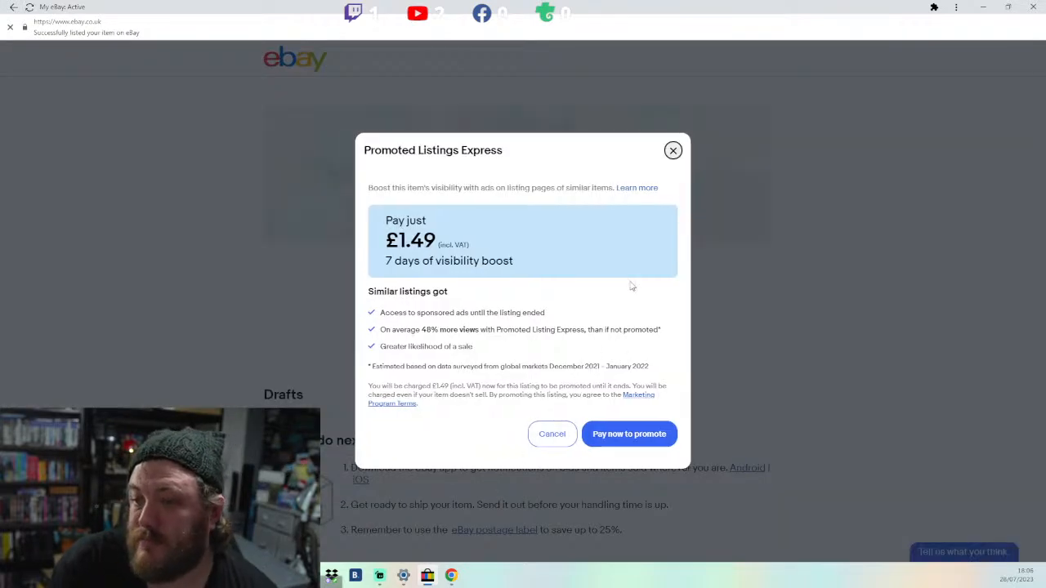
pyautogui.click(672, 150)
pyautogui.scroll(-2, 388, 401)
pyautogui.scroll(1, 388, 401)
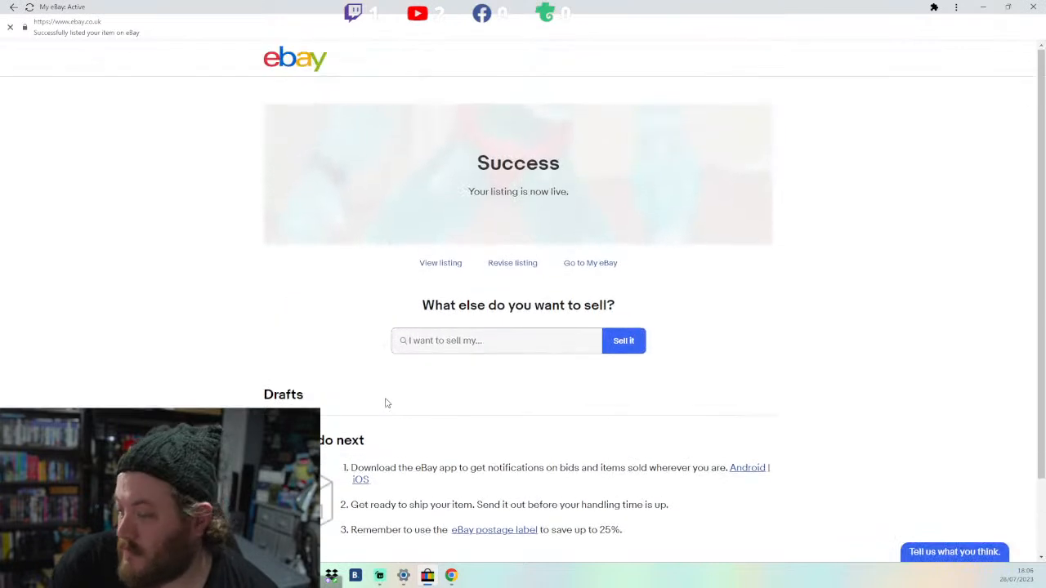
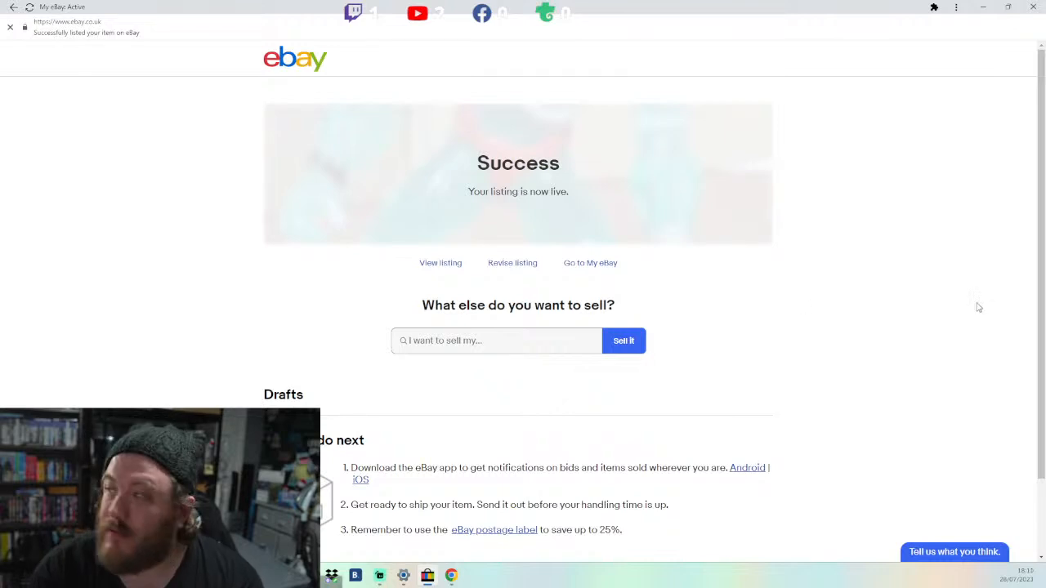
# Step: Reload the listing confirmation page to refresh the drafts
pyautogui.click(29, 6)
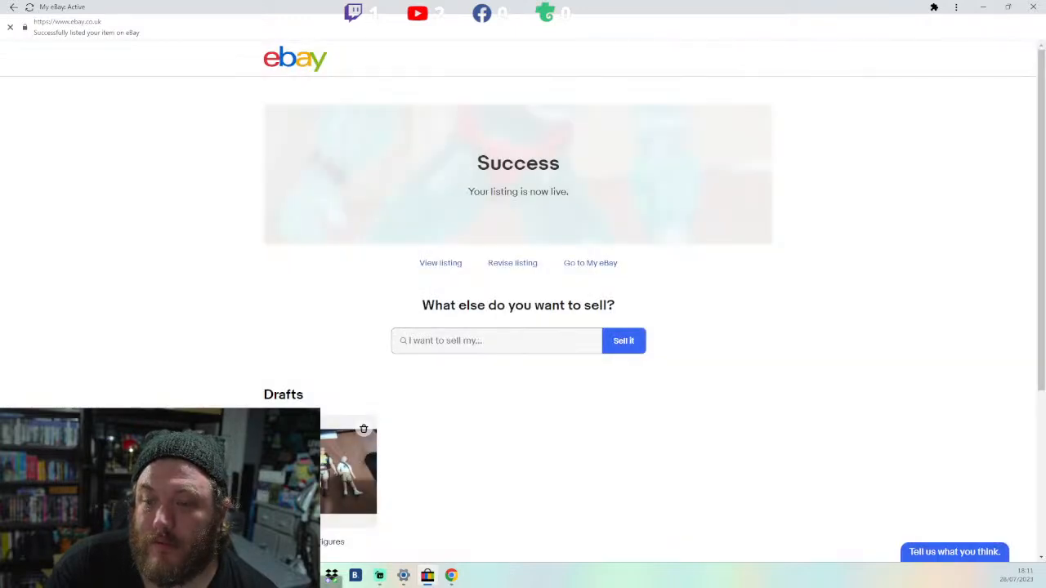
# Step: Open the Jurassic Park figures draft and correct the spelling of "Jurassic" in its title
pyautogui.click(360, 502)
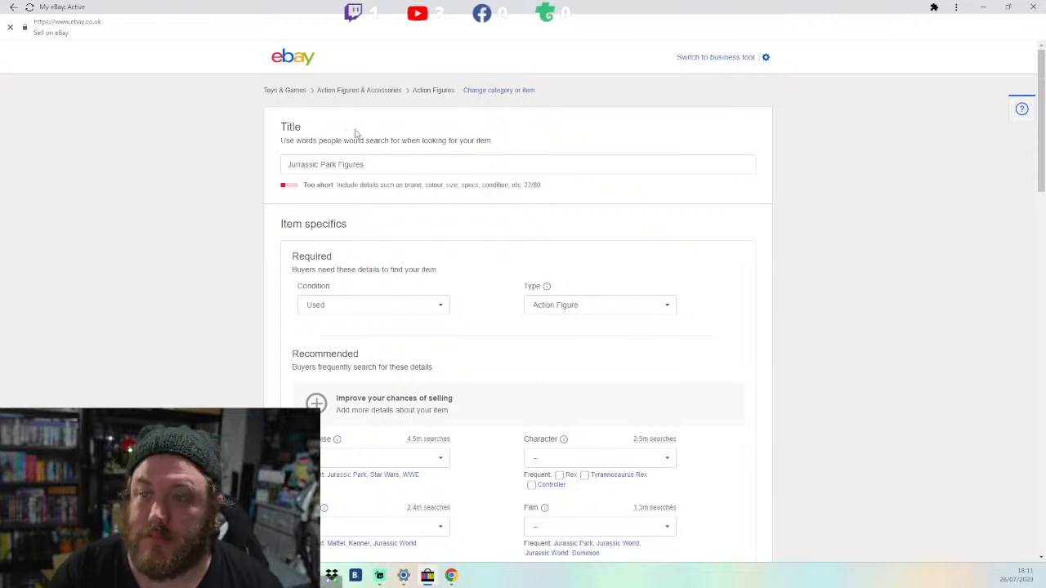
pyautogui.click(304, 167)
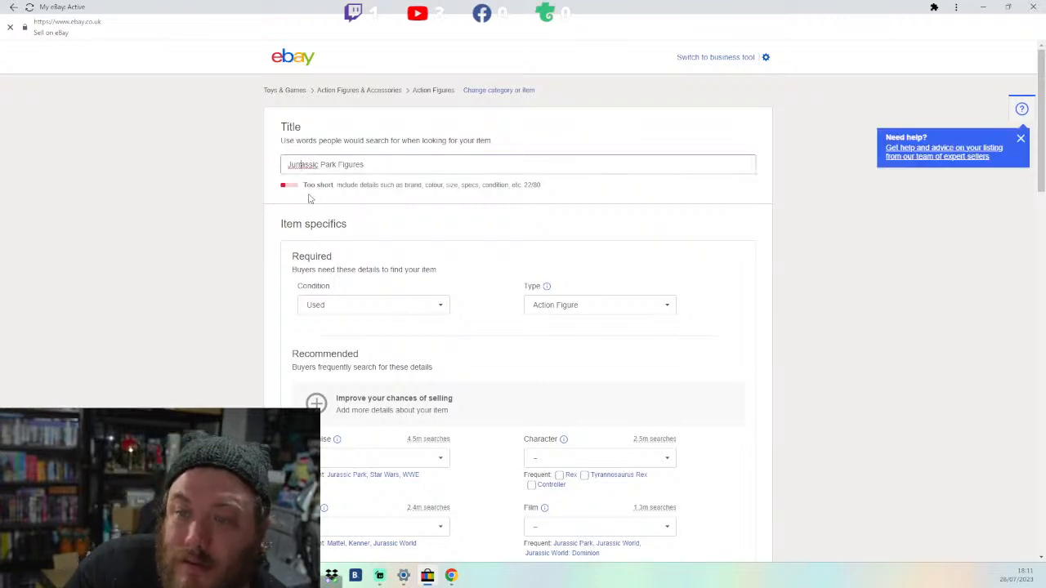
pyautogui.press('BackSpace')
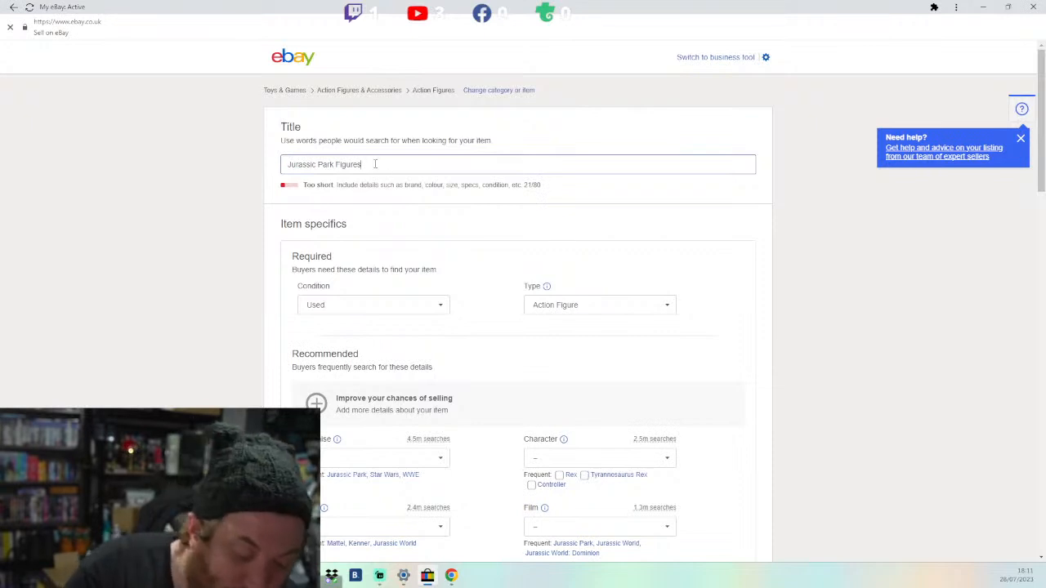
# Step: Extend the listing title with "3 Pack Tim Murphy, Ellie Sattler & Robert Muldoon"
pyautogui.write('3 F')
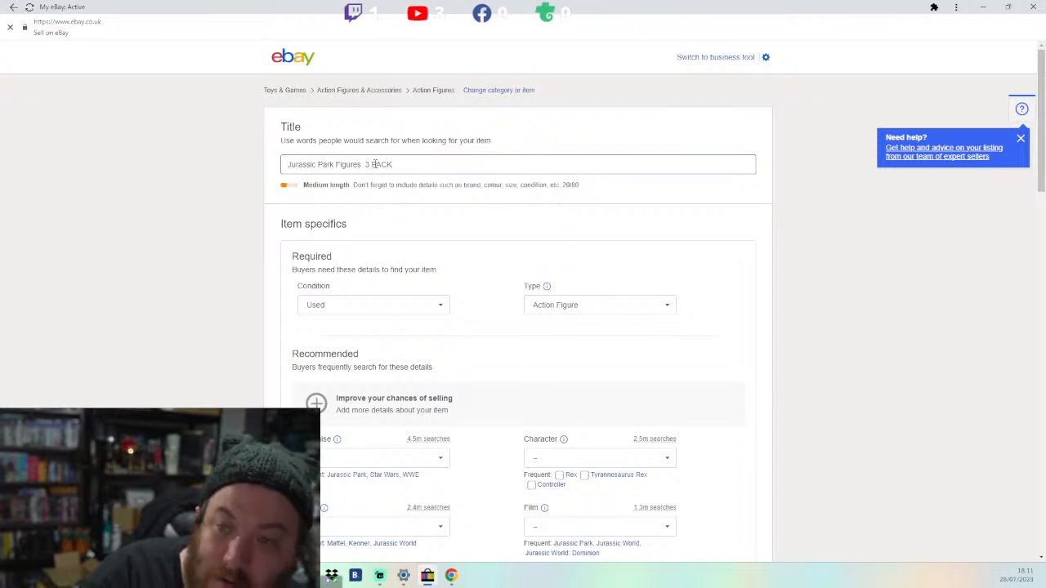
pyautogui.press('BackSpace')
pyautogui.press('BackSpace')
pyautogui.press('BackSpace')
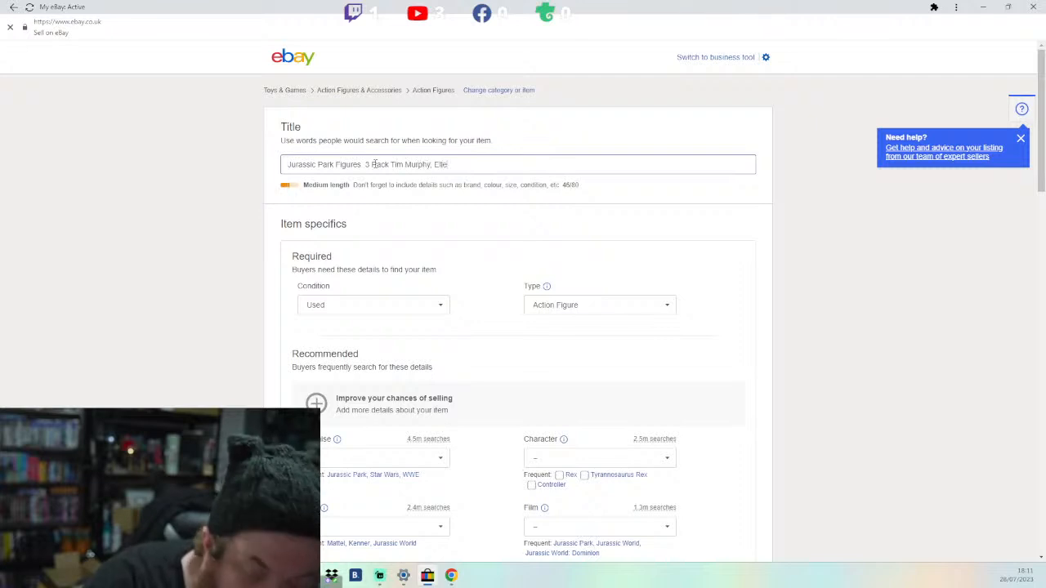
pyautogui.write('Sattler &')
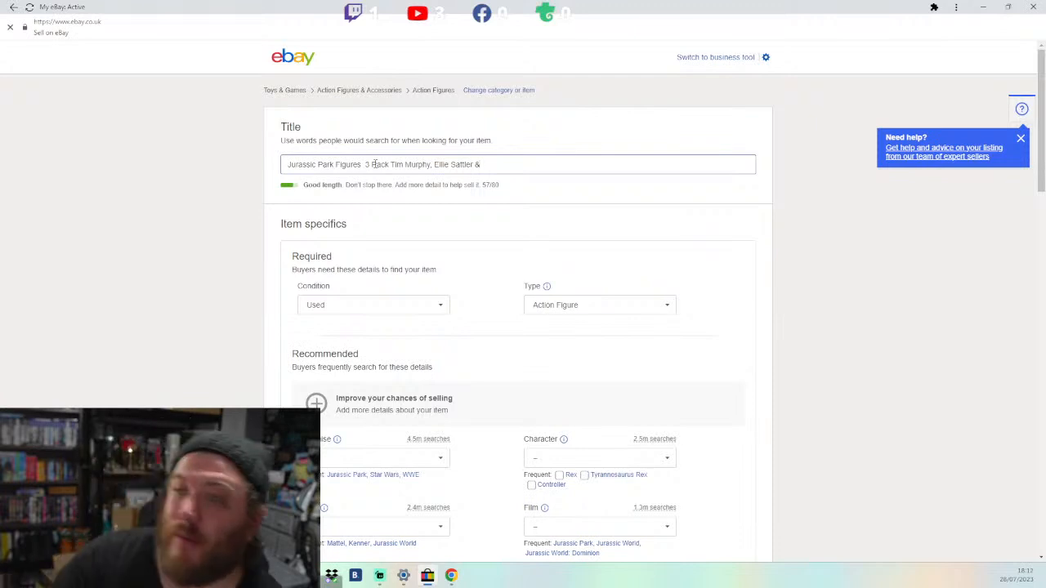
pyautogui.write('Robe')
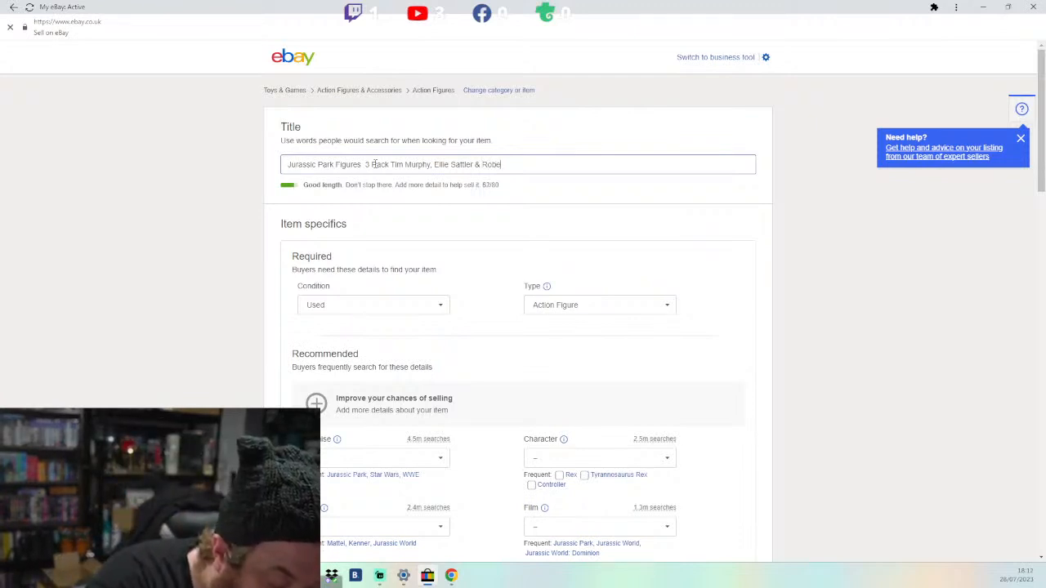
pyautogui.write('rt Muldoon')
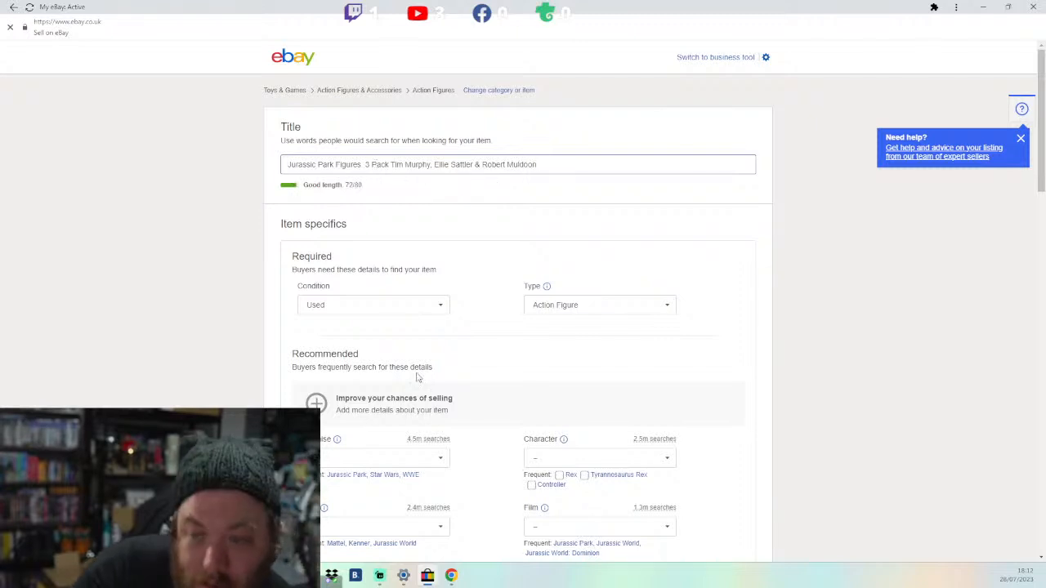
# Step: Set the franchise in the item specifics to Jurassic Park
pyautogui.scroll(-2, 450, 338)
pyautogui.scroll(-1, 449, 340)
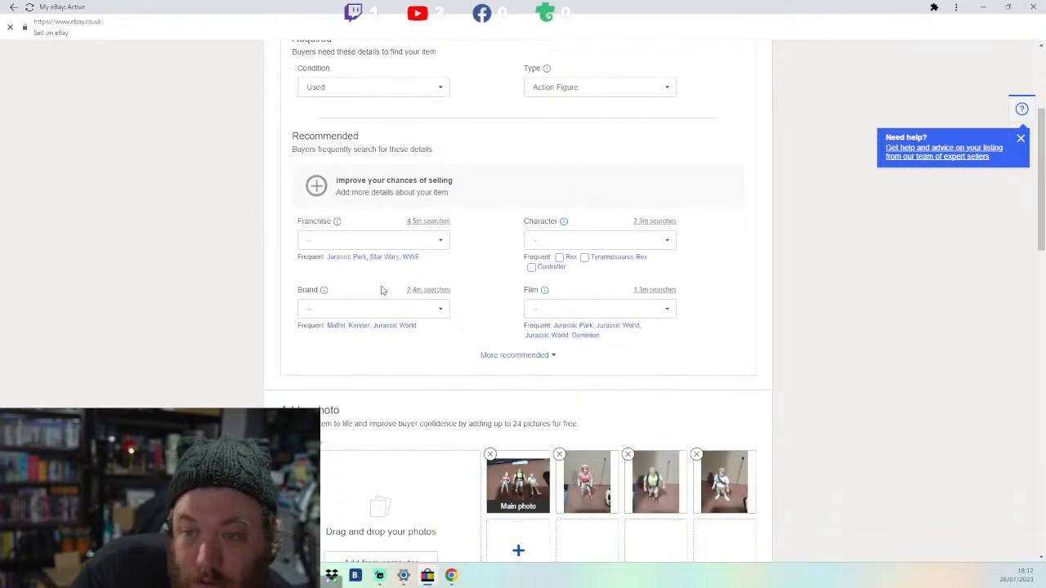
pyautogui.click(354, 257)
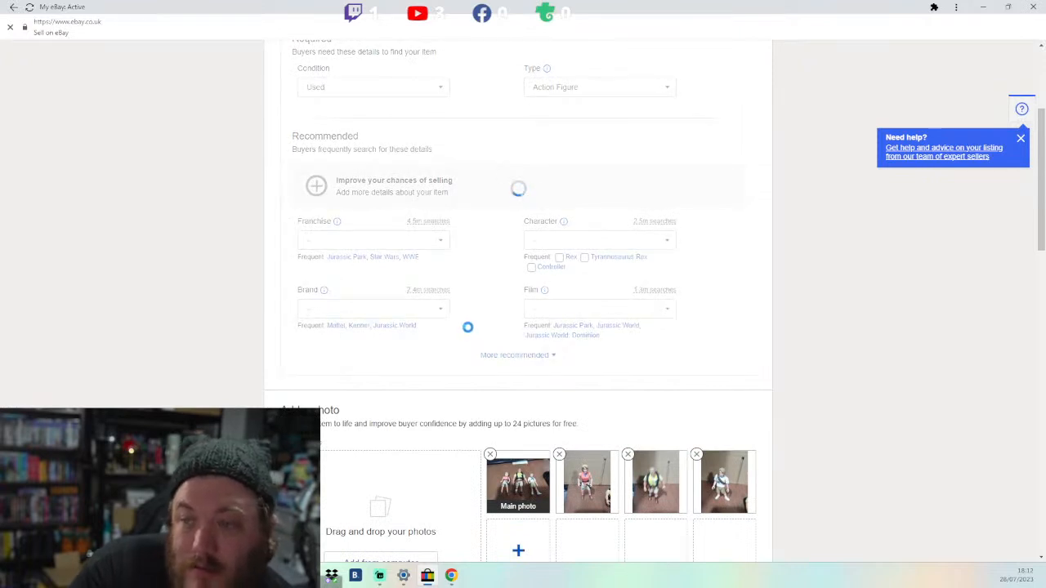
pyautogui.click(576, 241)
pyautogui.click(420, 242)
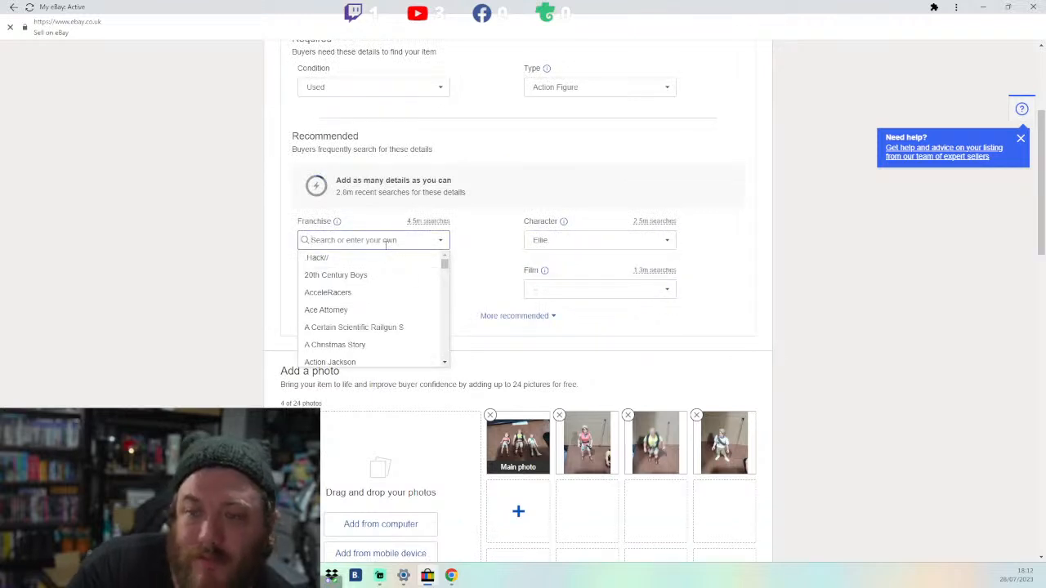
pyautogui.write('Jurassic')
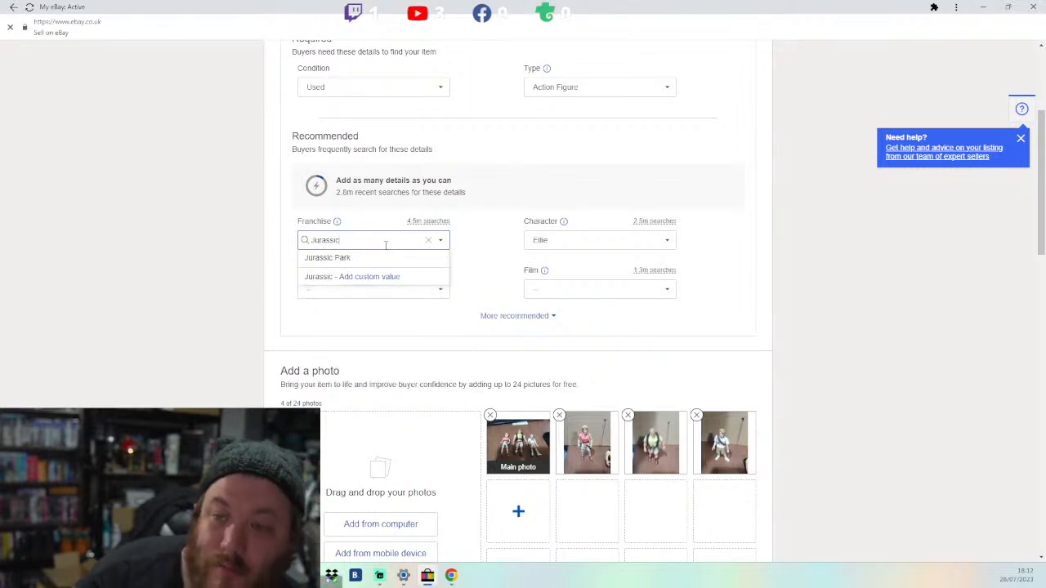
pyautogui.click(340, 262)
# Step: Add the custom character value "Assorted" and deselect Ellie
pyautogui.click(594, 240)
pyautogui.write('Assorted')
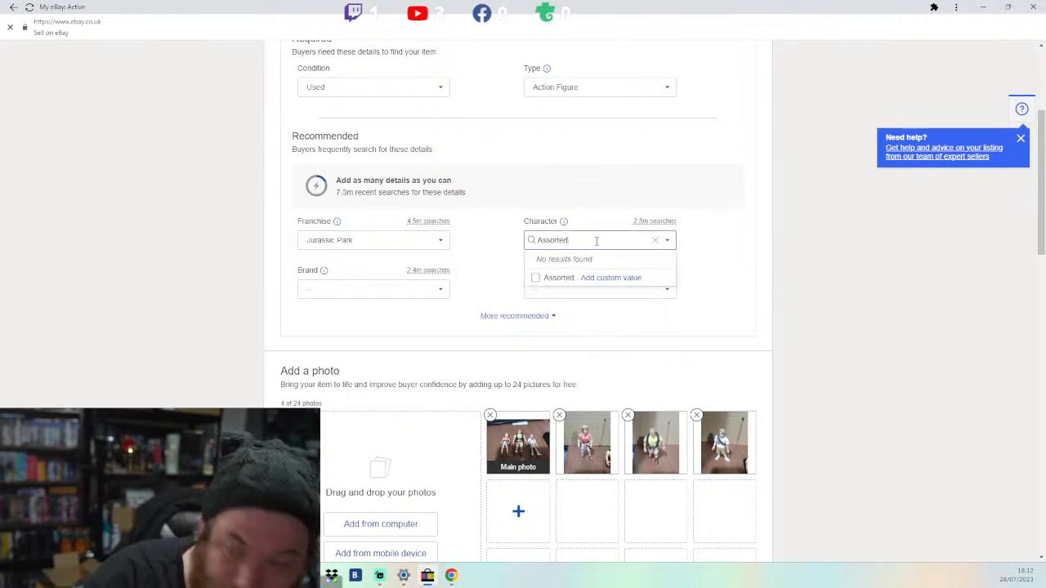
pyautogui.click(603, 281)
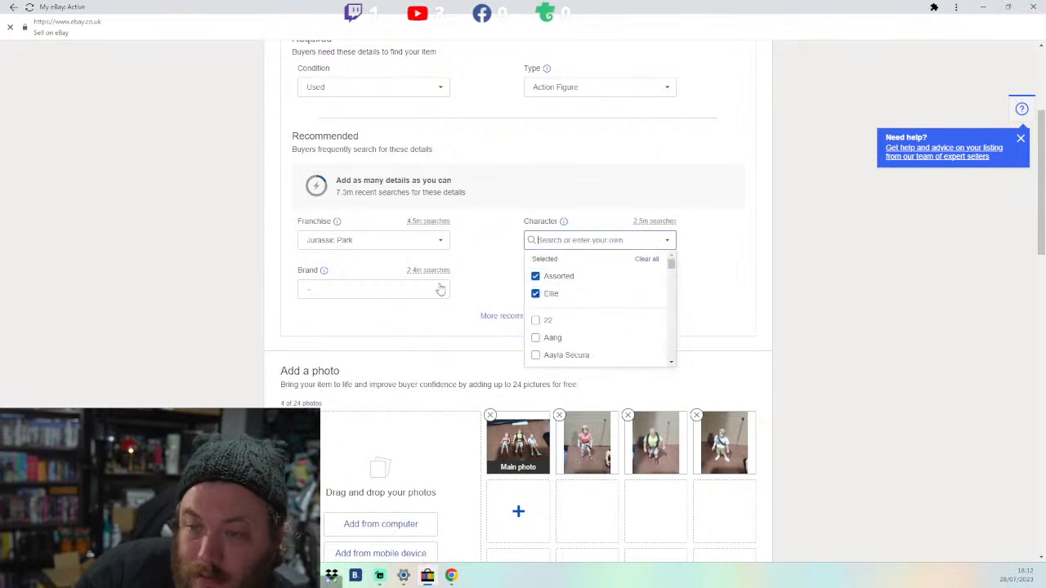
pyautogui.click(535, 293)
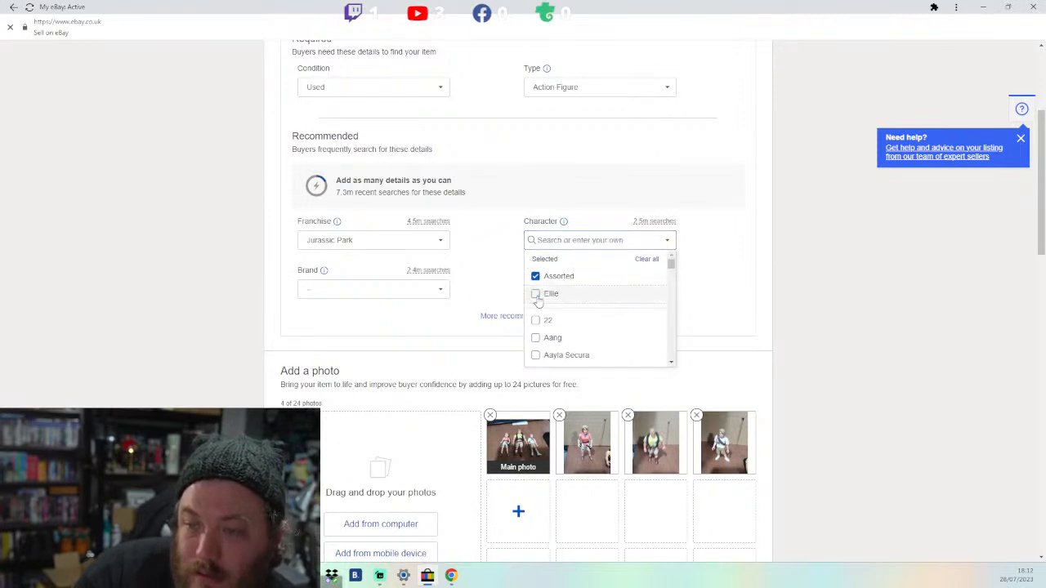
pyautogui.click(495, 282)
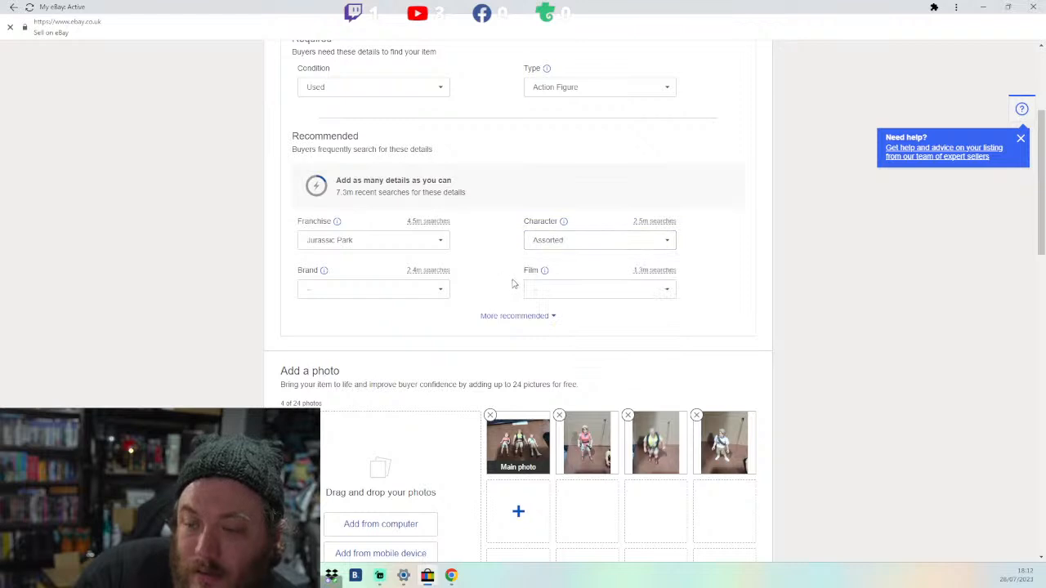
# Step: Set the film in the item specifics to Jurassic Park
pyautogui.click(554, 292)
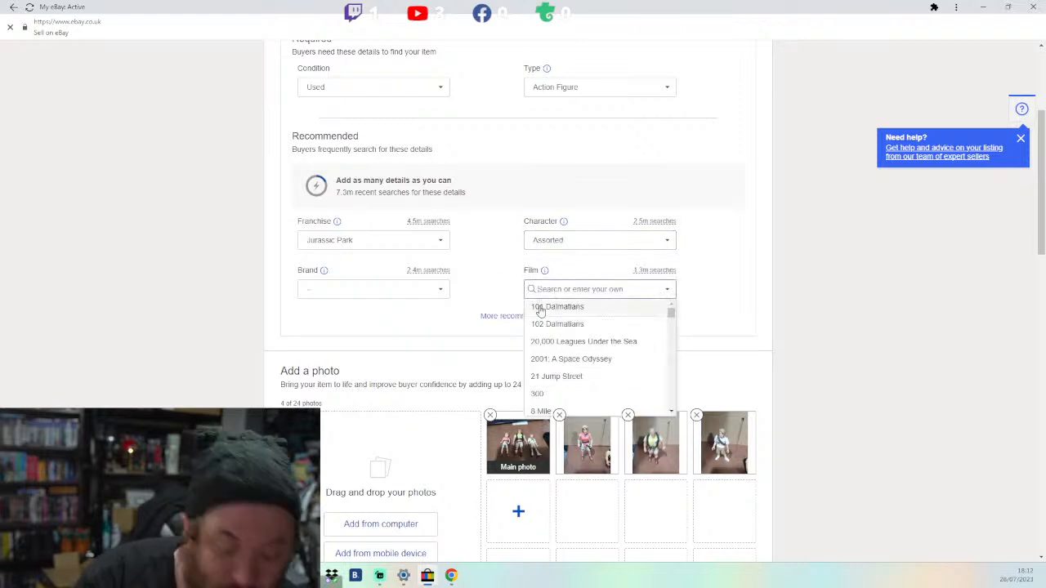
pyautogui.write('Jur')
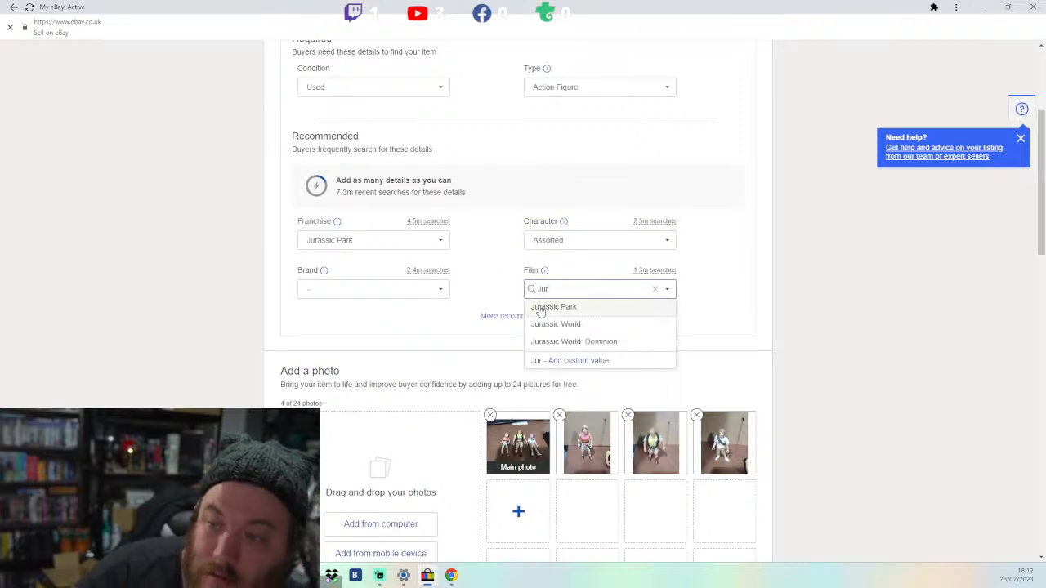
pyautogui.click(541, 307)
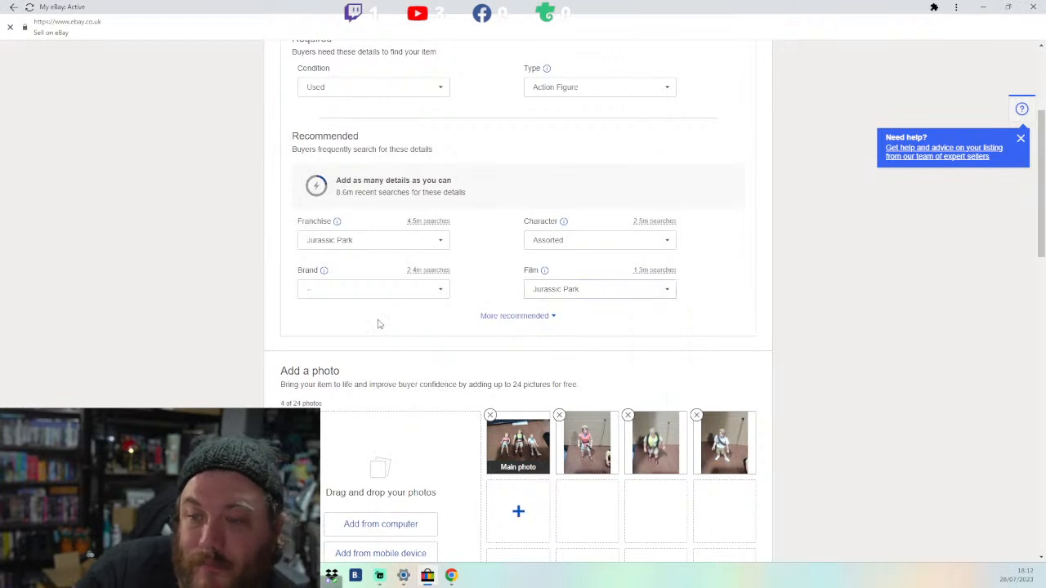
# Step: Crop the main photo closely around the three figures
pyautogui.scroll(-3, 392, 318)
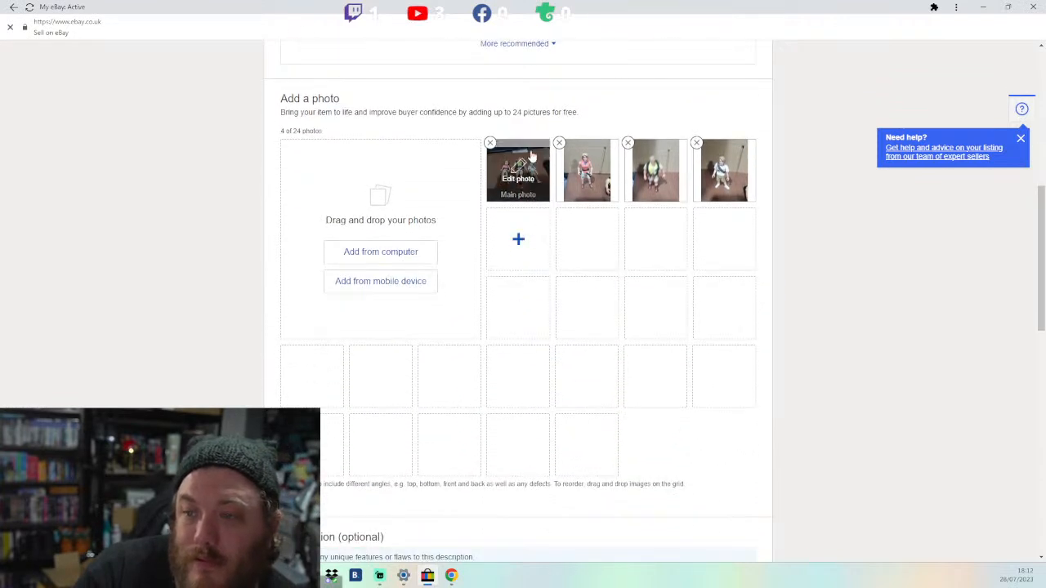
pyautogui.click(518, 172)
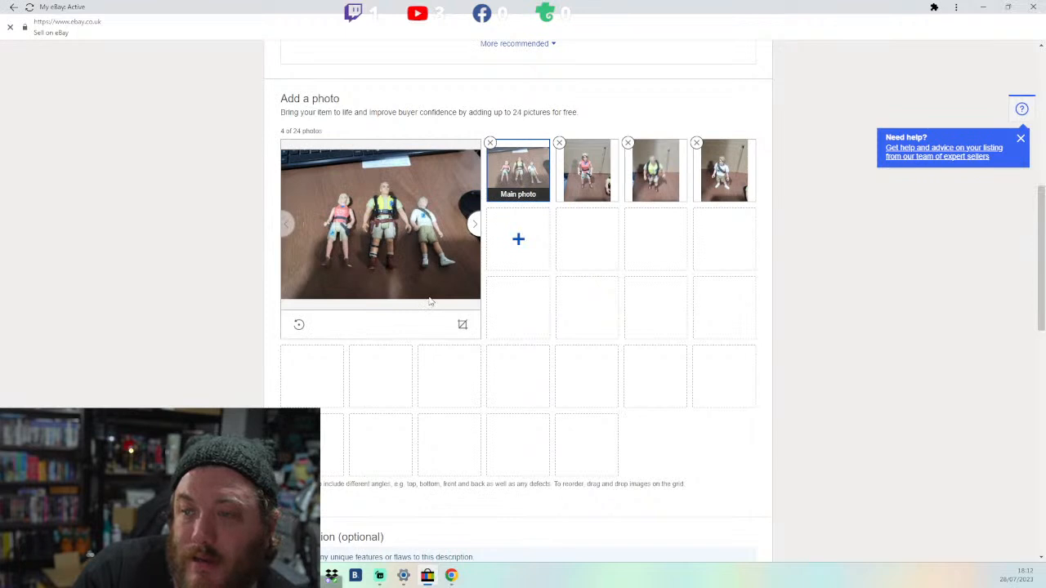
pyautogui.click(461, 325)
pyautogui.moveTo(474, 294); pyautogui.dragTo(452, 270)
pyautogui.moveTo(452, 155); pyautogui.dragTo(453, 176)
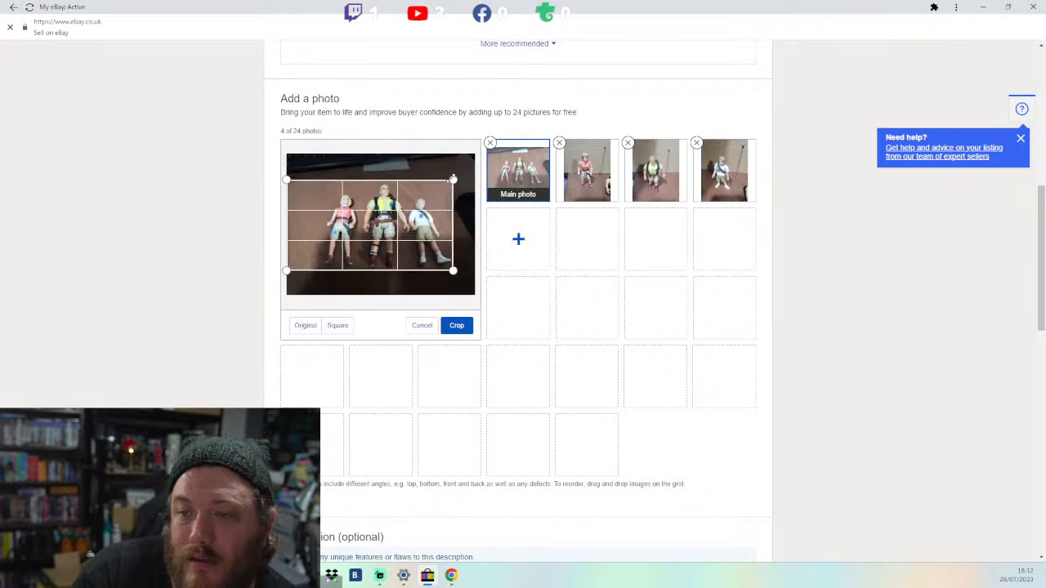
pyautogui.moveTo(288, 180); pyautogui.dragTo(313, 180)
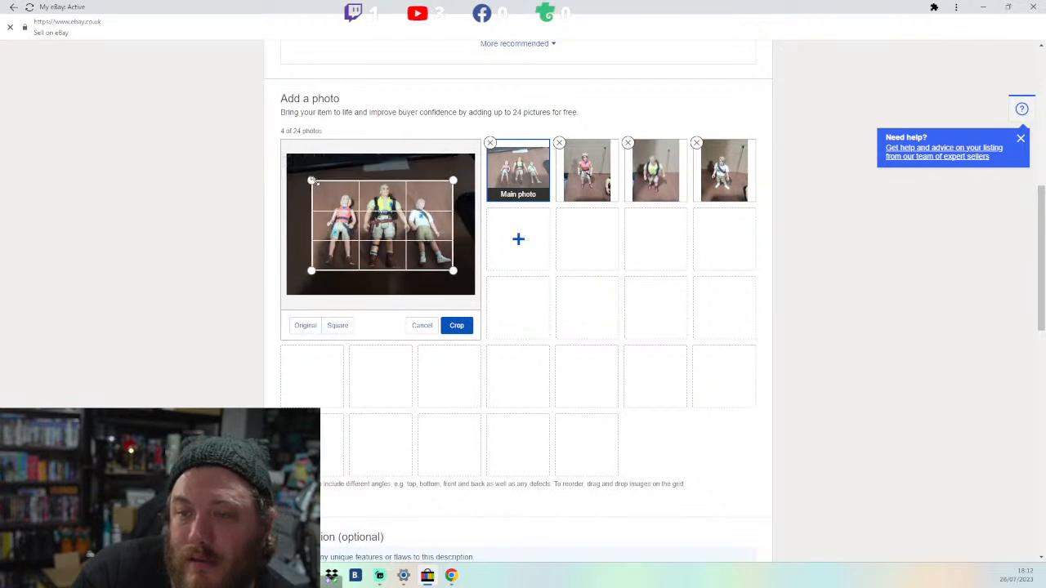
pyautogui.click(456, 325)
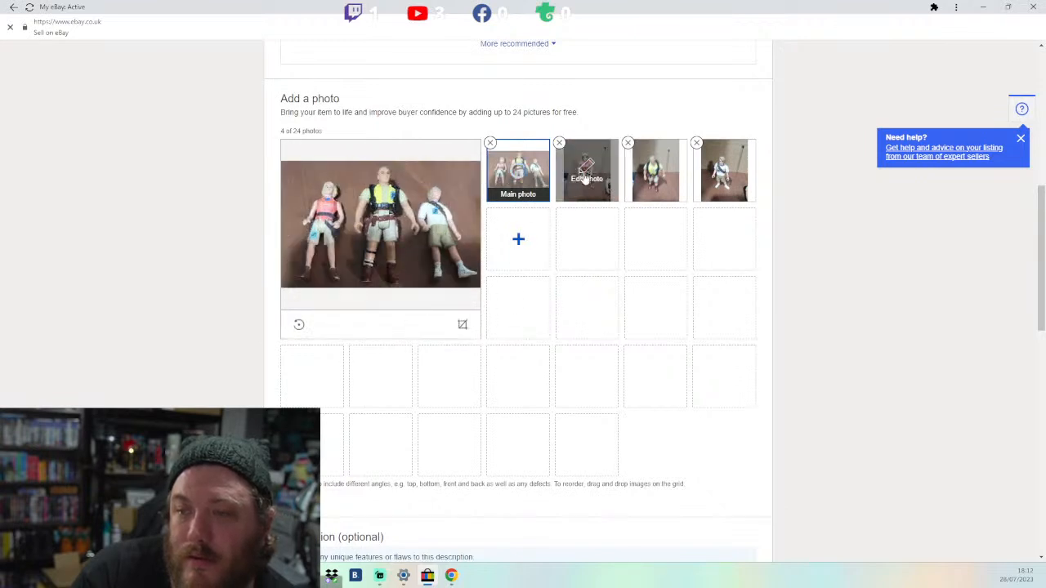
# Step: Crop the second photo tightly around the figure in the pink top
pyautogui.click(558, 188)
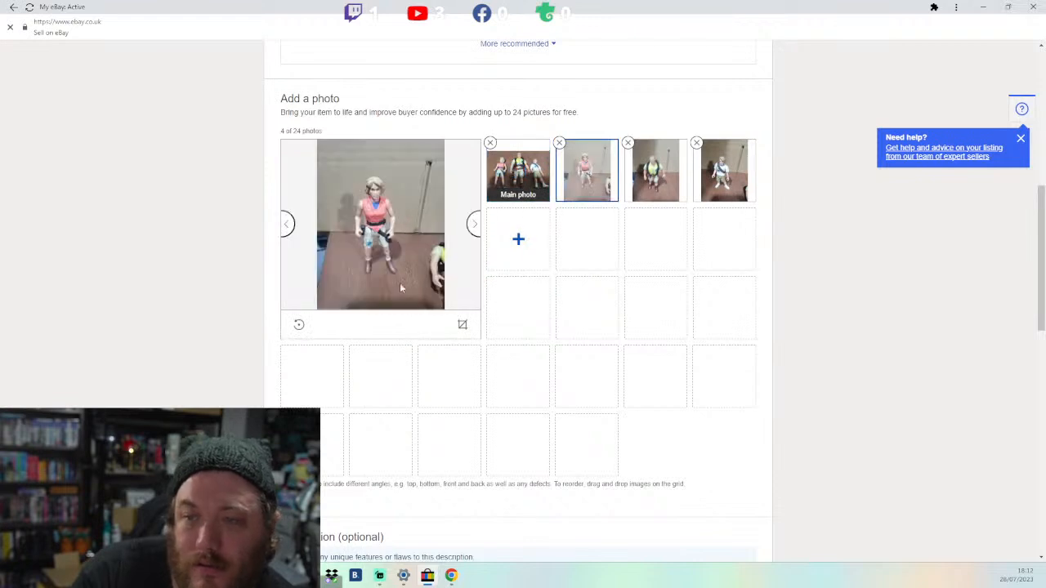
pyautogui.click(461, 325)
pyautogui.moveTo(442, 304); pyautogui.dragTo(407, 274)
pyautogui.moveTo(326, 150); pyautogui.dragTo(353, 173)
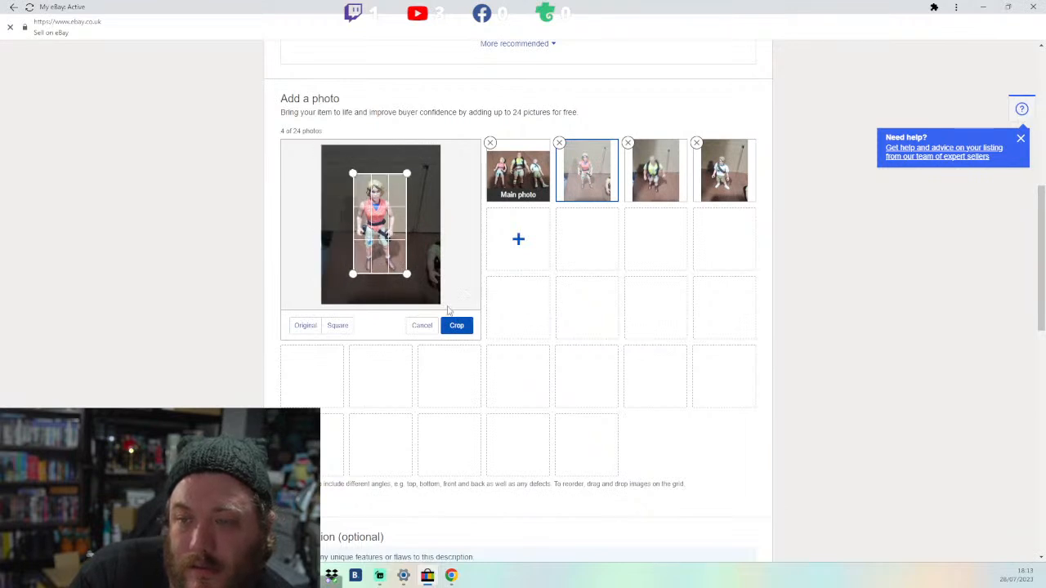
pyautogui.click(456, 325)
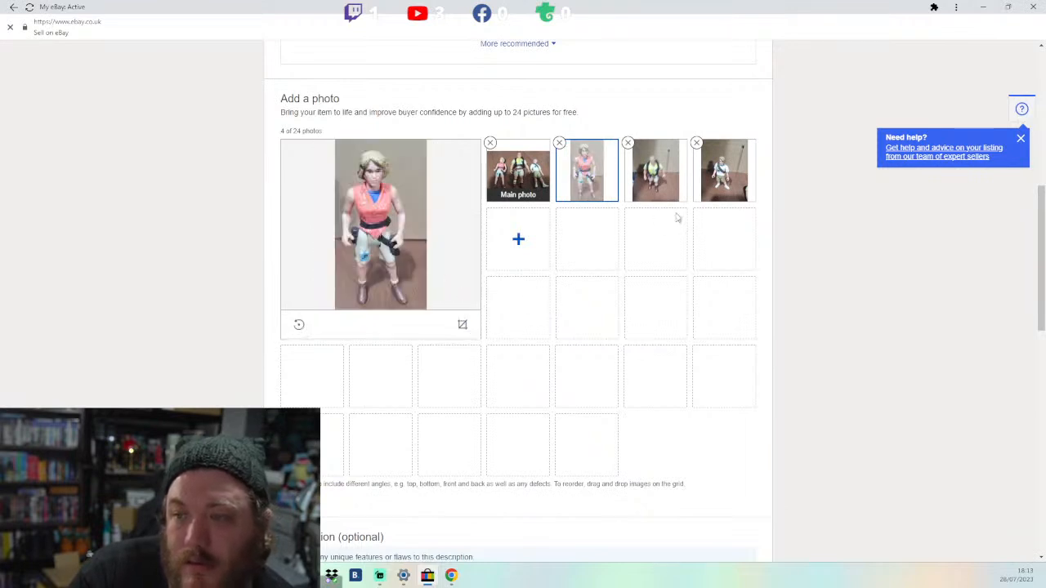
# Step: Look at the third photo, and crop the fourth one tightly around the figure in the white shirt
pyautogui.click(651, 178)
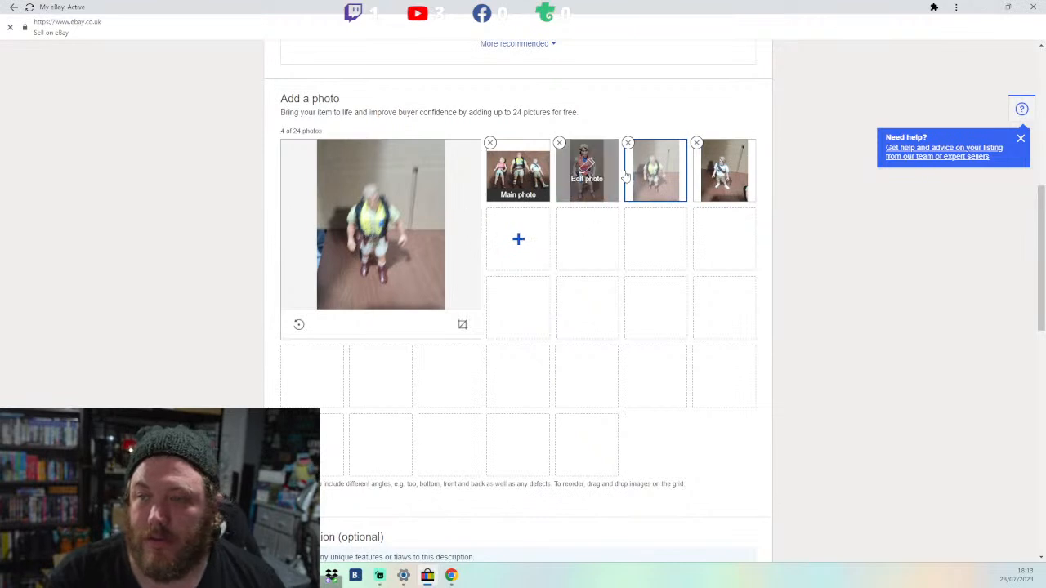
pyautogui.click(724, 173)
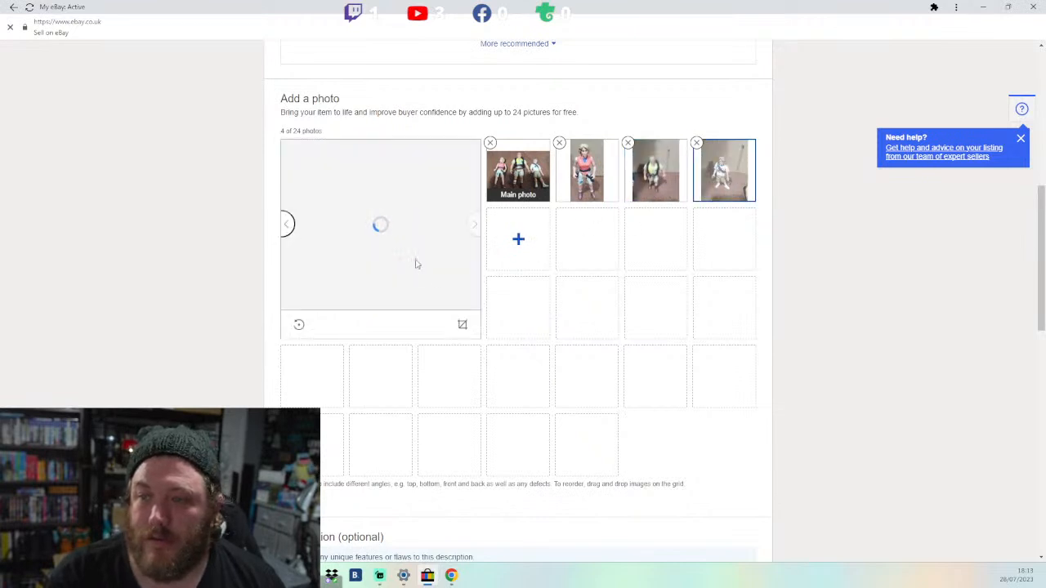
pyautogui.click(462, 325)
pyautogui.moveTo(321, 144); pyautogui.dragTo(341, 177)
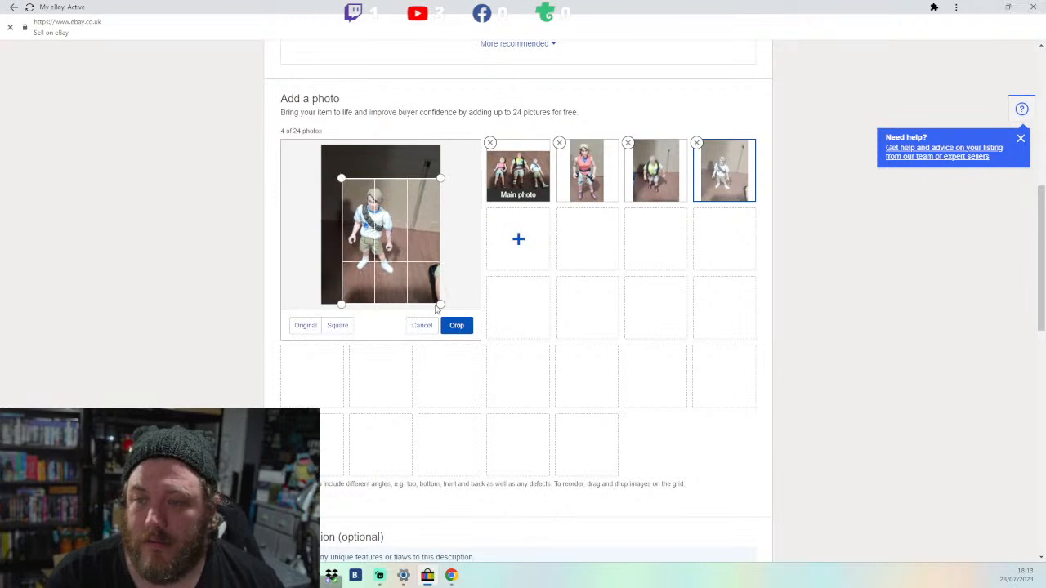
pyautogui.moveTo(441, 304); pyautogui.dragTo(403, 279)
pyautogui.click(456, 326)
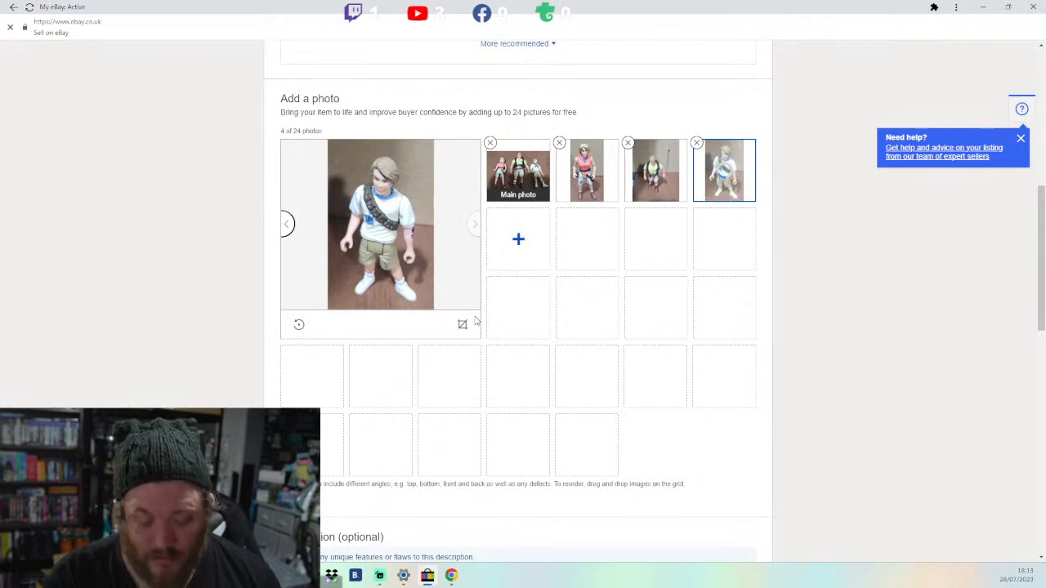
# Step: Save the Jurassic Park listing for later and reopen the draft at its item specifics and photos
pyautogui.scroll(6, 66, 106)
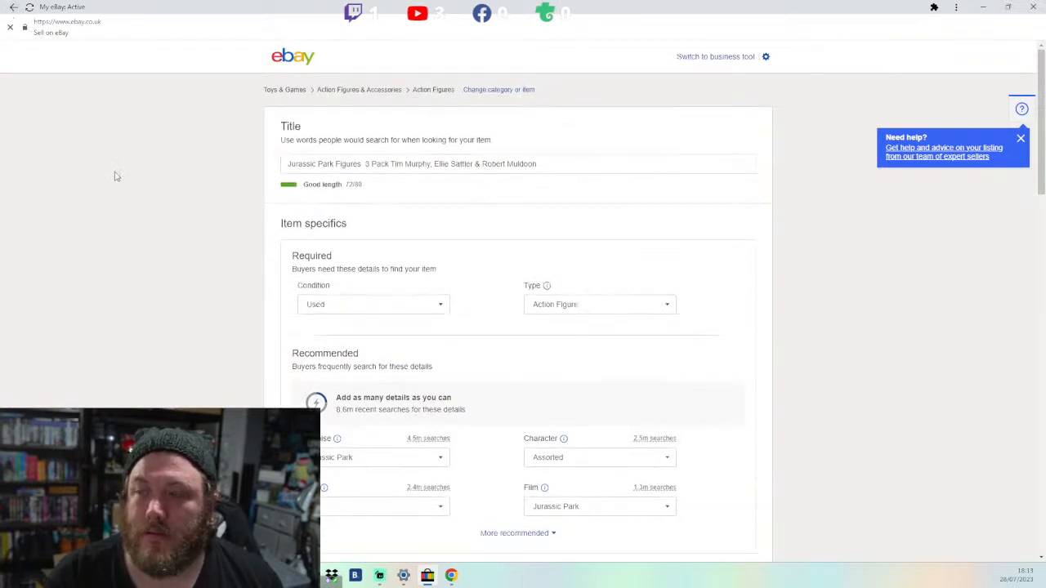
pyautogui.scroll(-20, 114, 187)
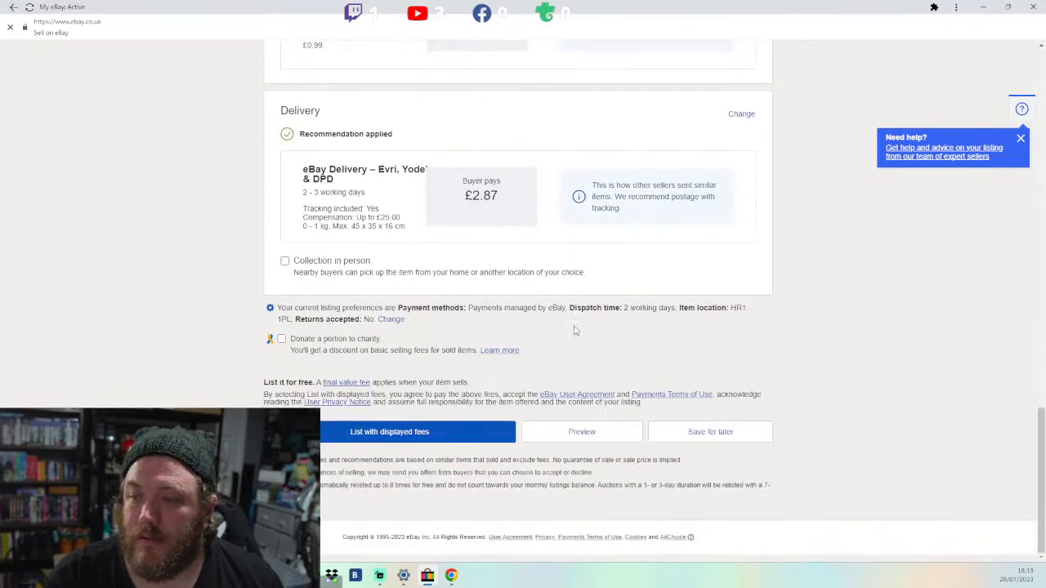
pyautogui.click(666, 431)
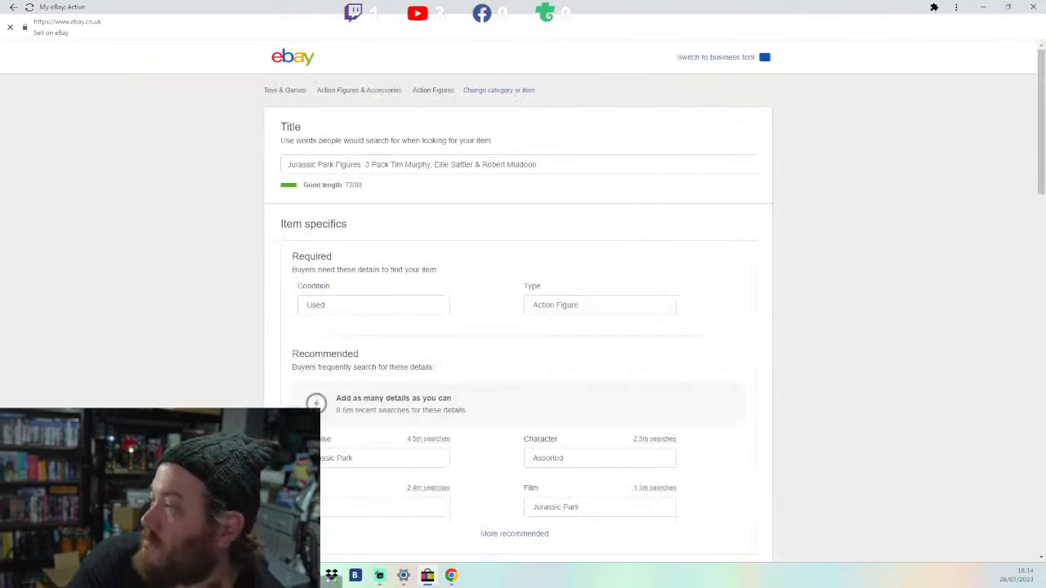
pyautogui.scroll(-2, 434, 322)
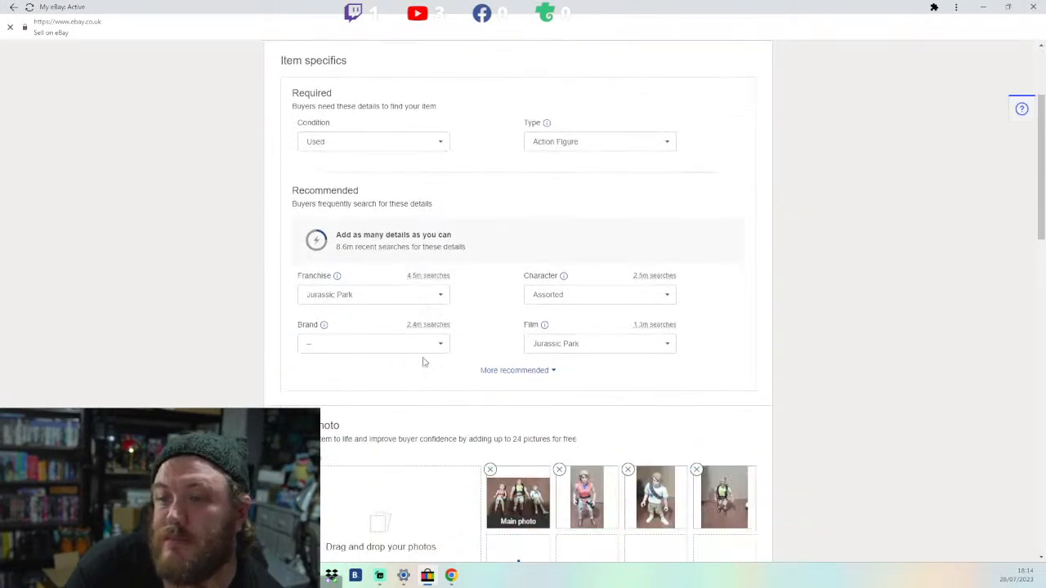
pyautogui.scroll(-2, 409, 357)
pyautogui.click(704, 336)
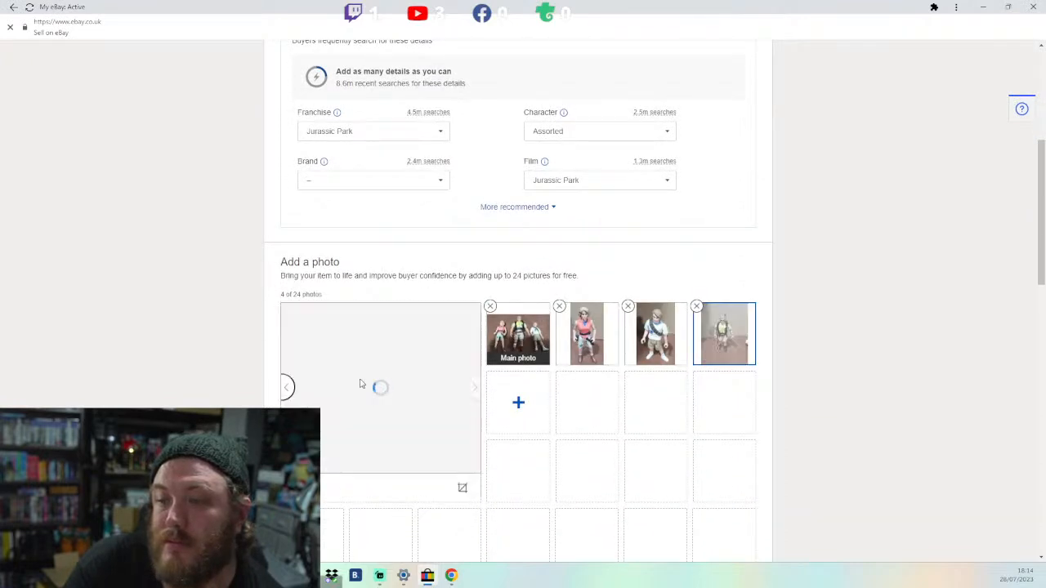
pyautogui.click(461, 488)
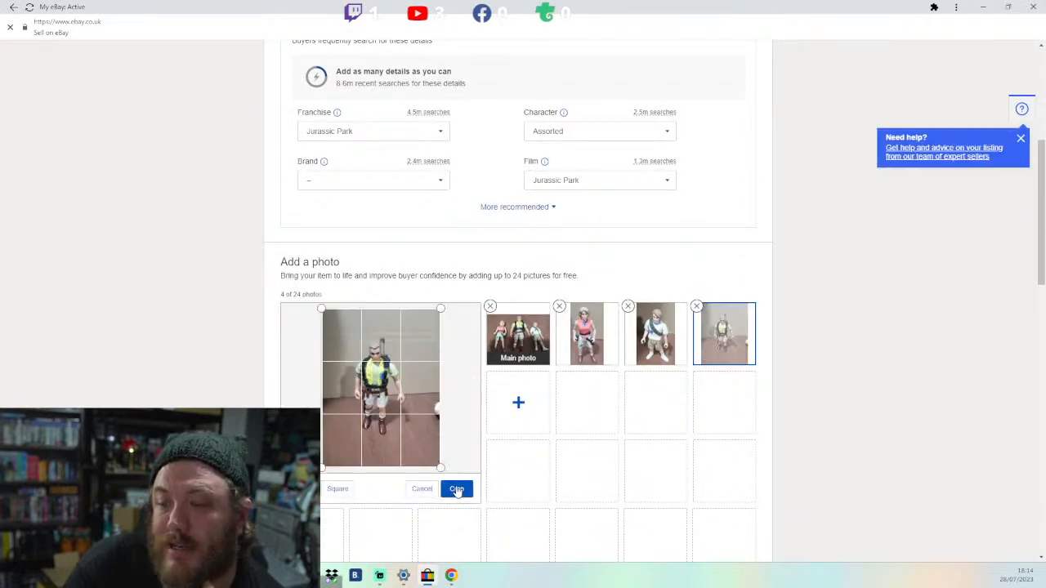
pyautogui.moveTo(441, 468); pyautogui.dragTo(413, 440)
pyautogui.moveTo(323, 308); pyautogui.dragTo(343, 340)
pyautogui.click(256, 364)
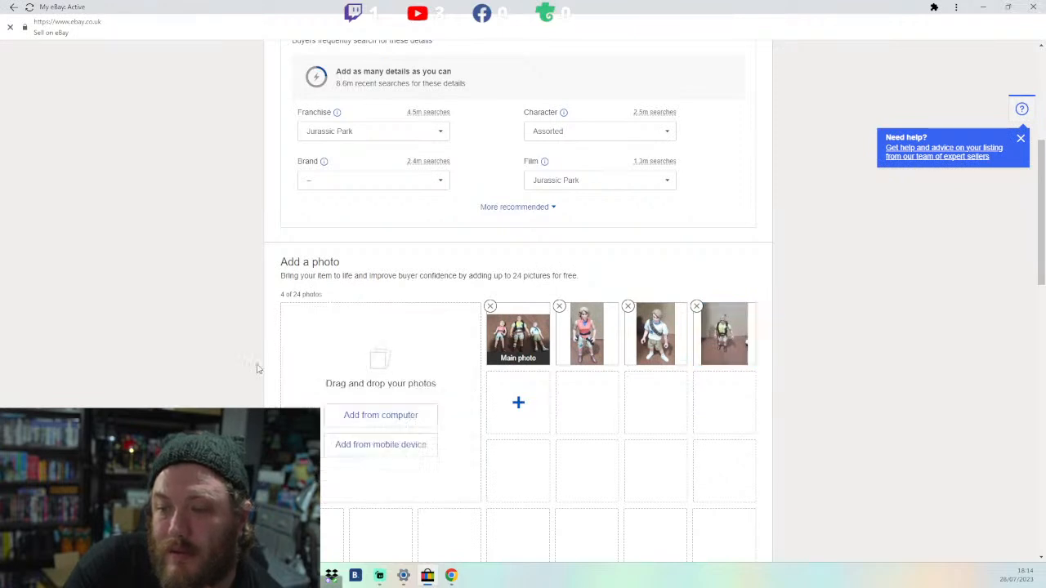
# Step: Crop the fourth photo tightly around the figure in the yellow vest
pyautogui.click(727, 352)
pyautogui.click(461, 487)
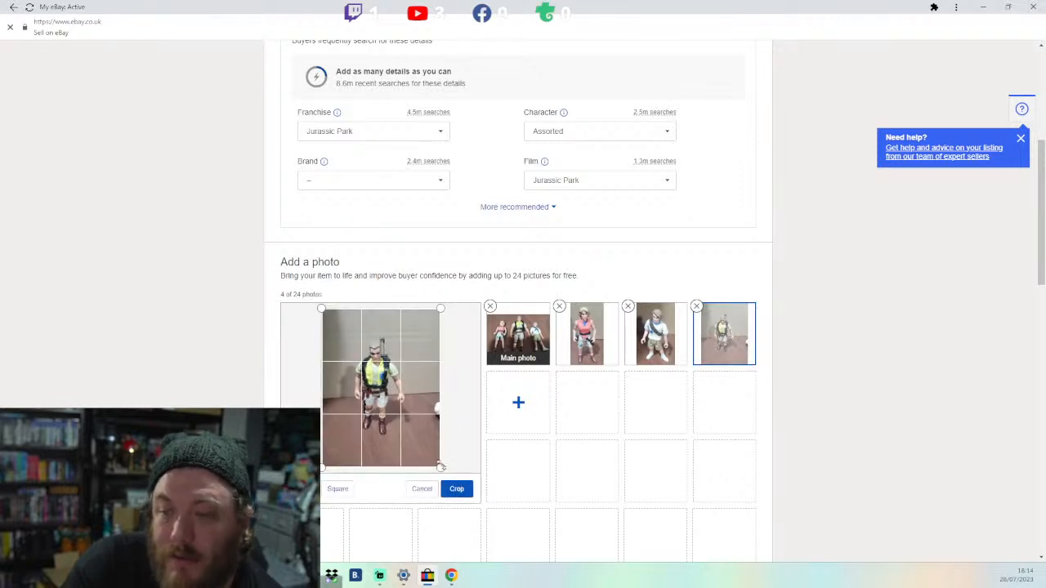
pyautogui.moveTo(439, 467); pyautogui.dragTo(411, 439)
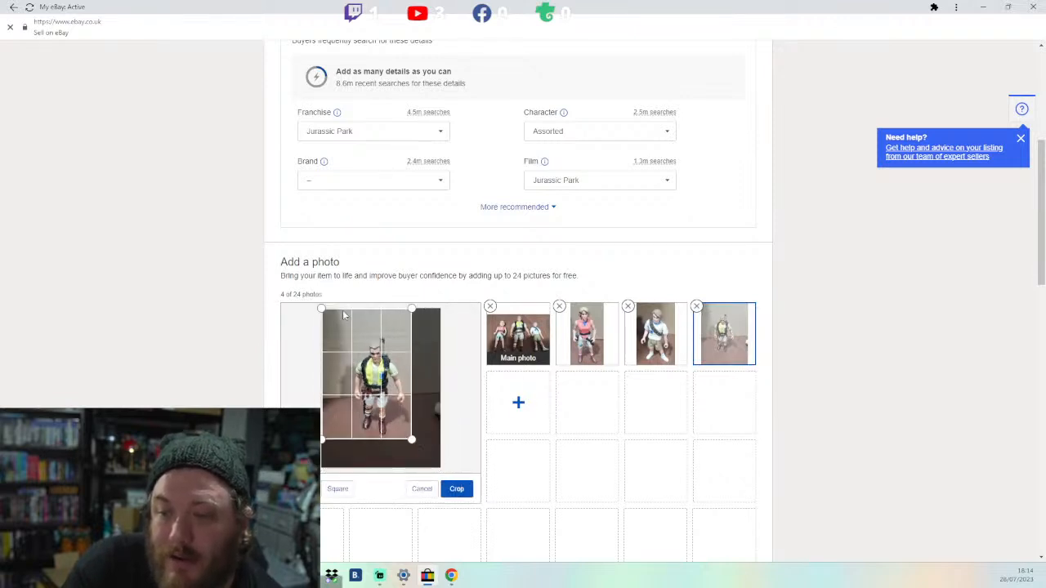
pyautogui.moveTo(323, 311); pyautogui.dragTo(349, 338)
pyautogui.click(462, 493)
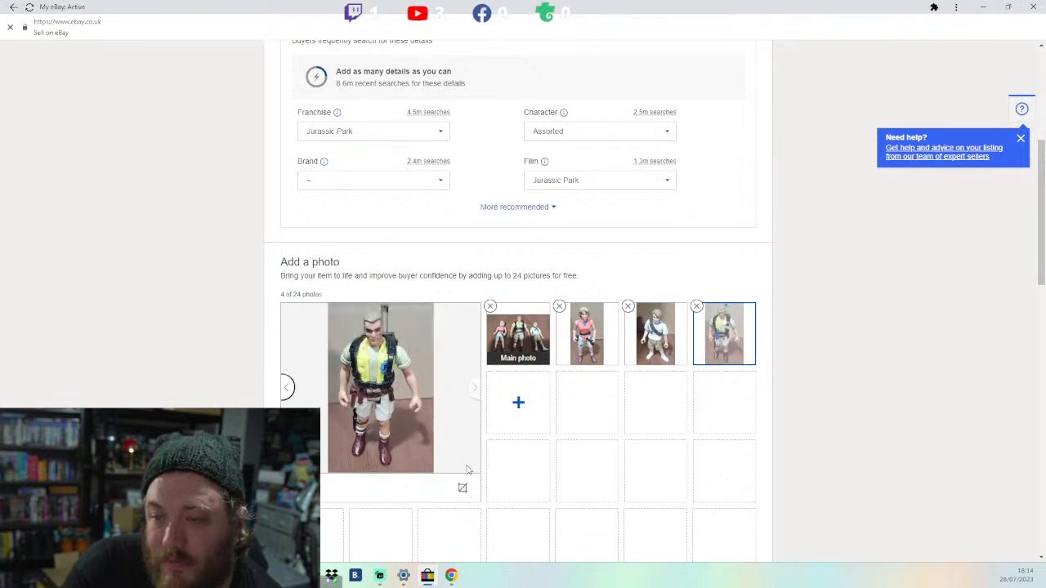
# Step: Enter the listing description "Assorted Jurassic Park figures, Goodd Conmdition"
pyautogui.scroll(-5, 523, 465)
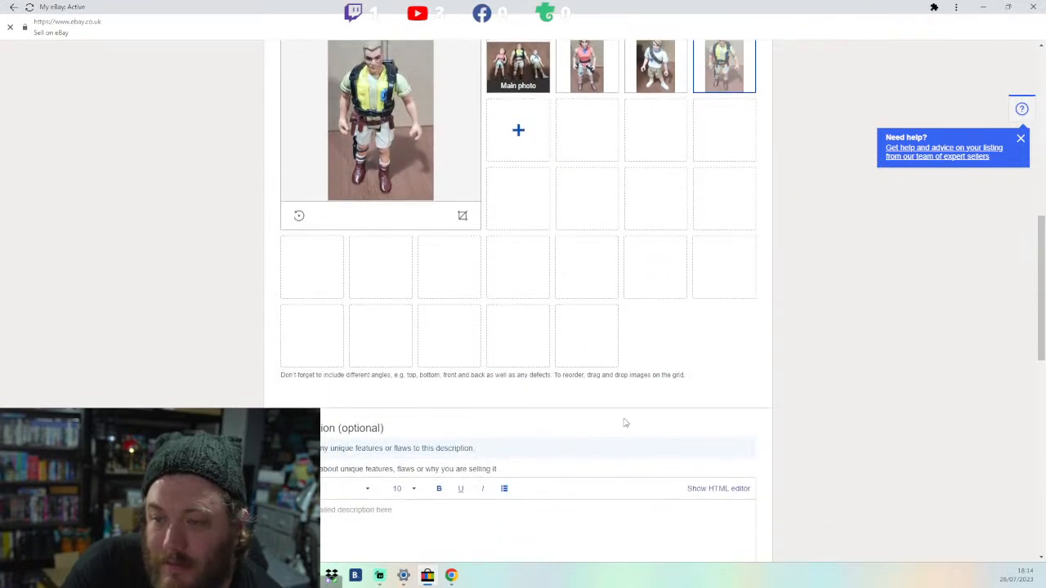
pyautogui.scroll(-2, 604, 416)
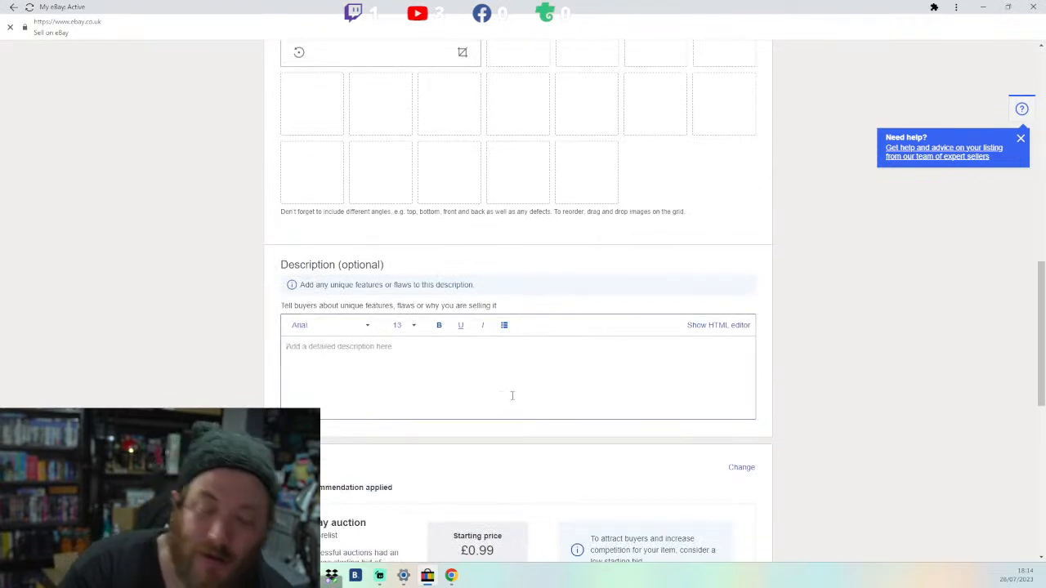
pyautogui.click(513, 396)
pyautogui.write('Assorte')
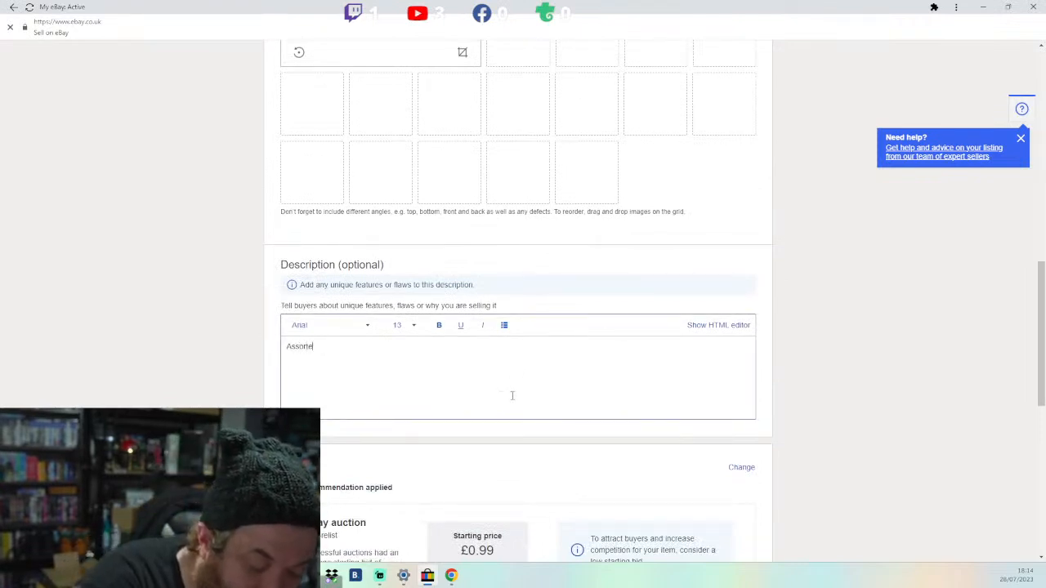
pyautogui.write('d Jura')
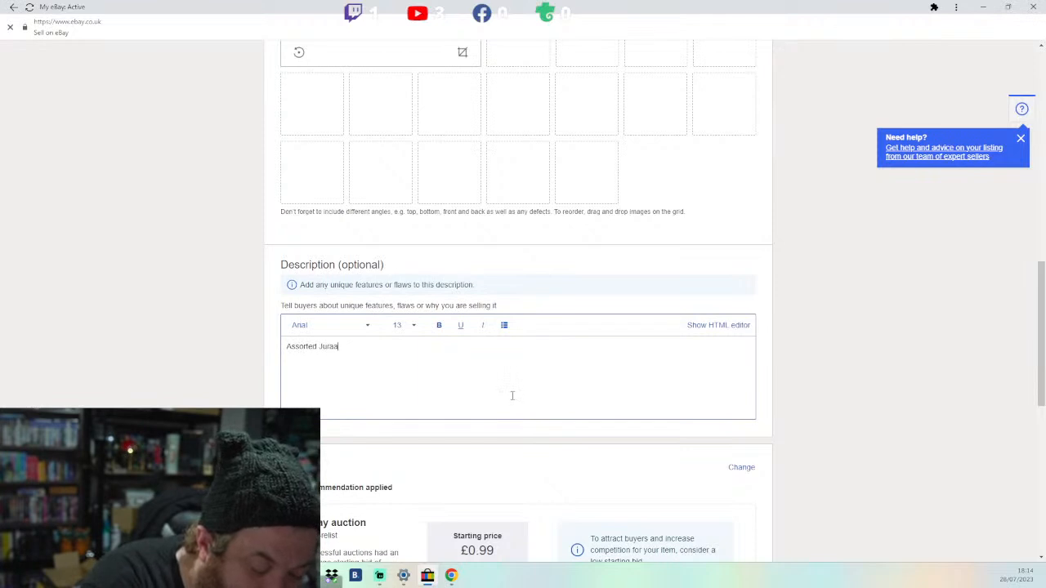
pyautogui.write('ssic Park figur')
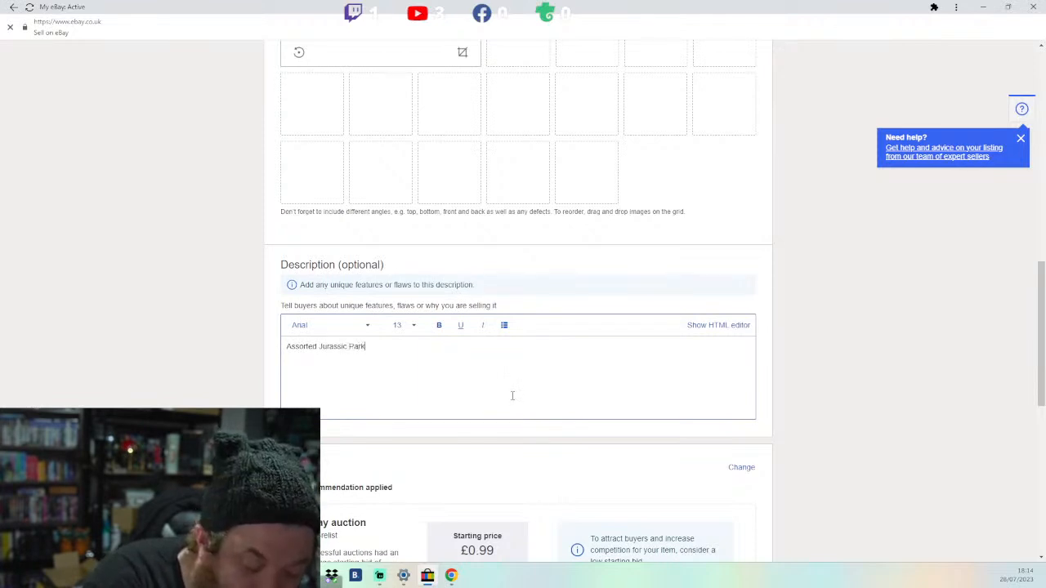
pyautogui.press('BackSpace')
pyautogui.press('BackSpace')
pyautogui.write('res,')
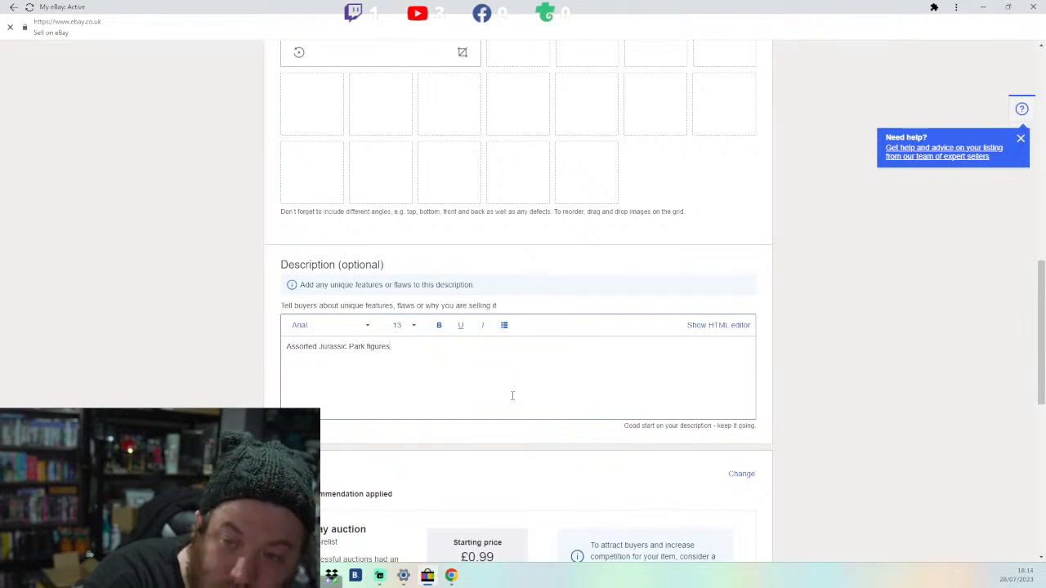
pyautogui.write('s. Goodd Co')
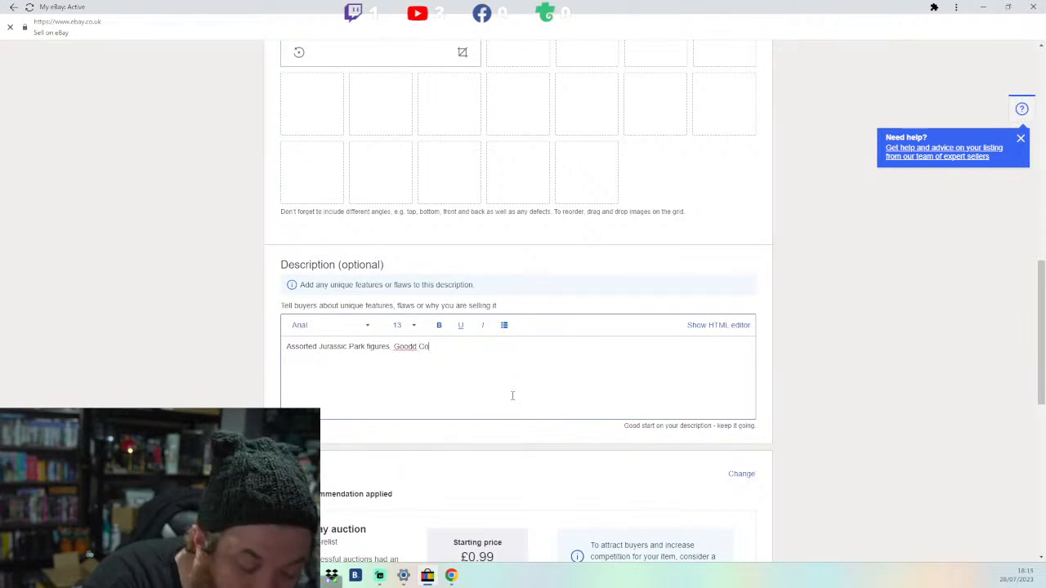
pyautogui.write('nmdition')
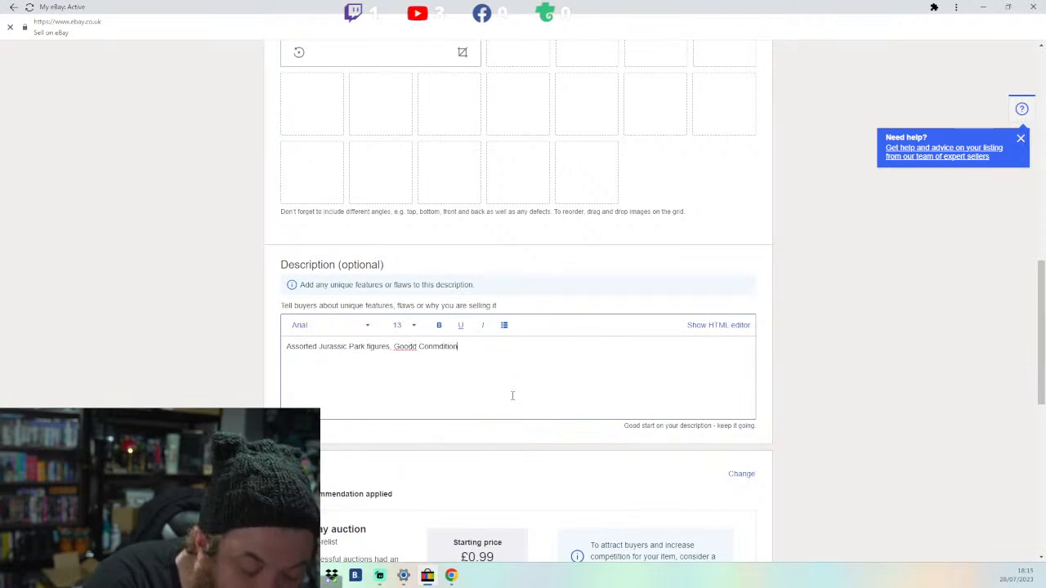
# Step: Set the auction's starting bid to £2.50
pyautogui.scroll(-3, 490, 397)
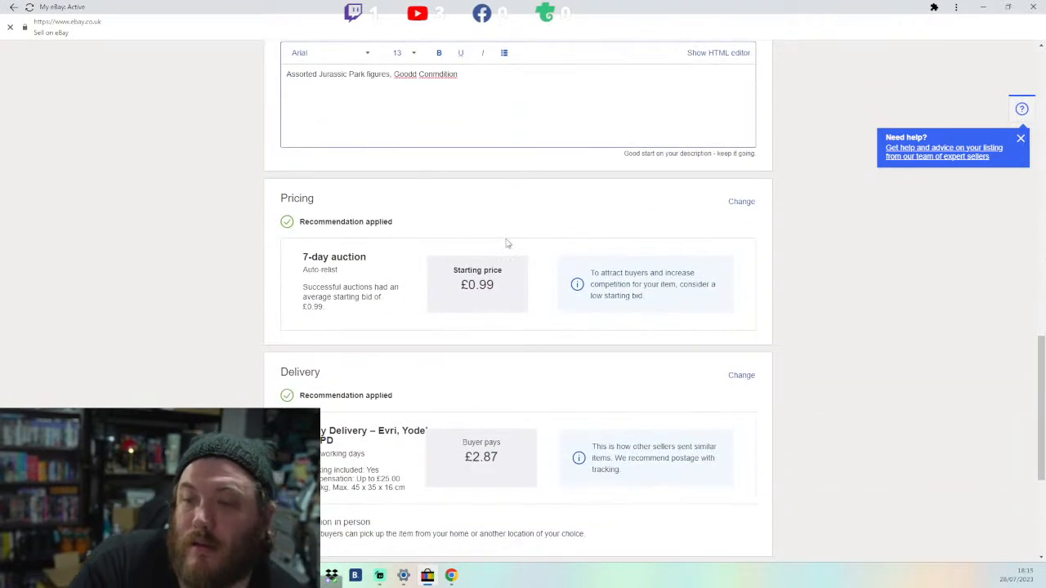
pyautogui.click(482, 308)
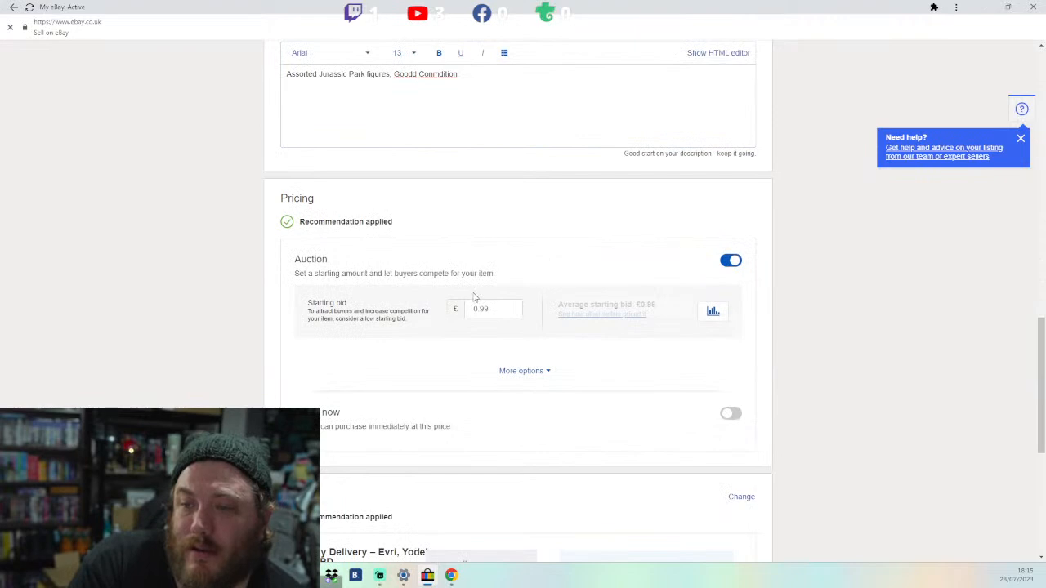
pyautogui.doubleClick(495, 306)
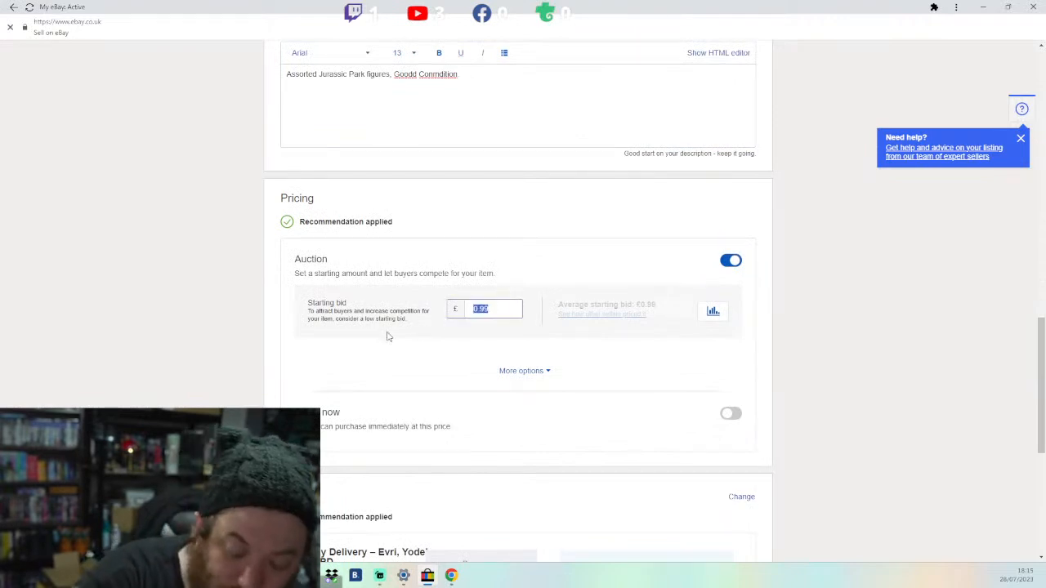
pyautogui.write('2.50')
pyautogui.click(390, 336)
# Step: Change the delivery service to the small-parcel Royal Mail 1st Class option for 0 - 1 kg
pyautogui.scroll(-2, 380, 374)
pyautogui.scroll(-2, 401, 362)
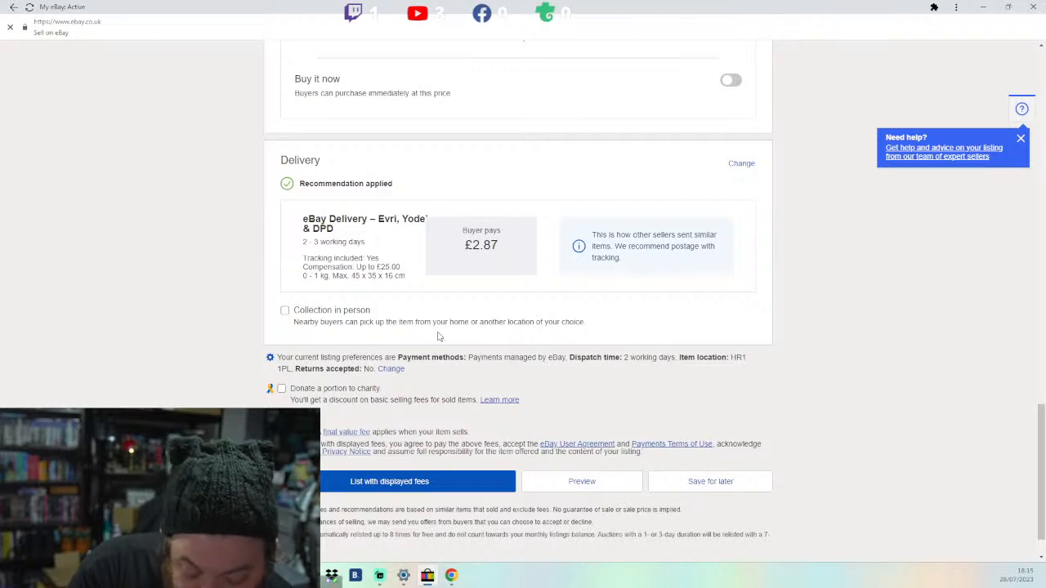
pyautogui.click(483, 249)
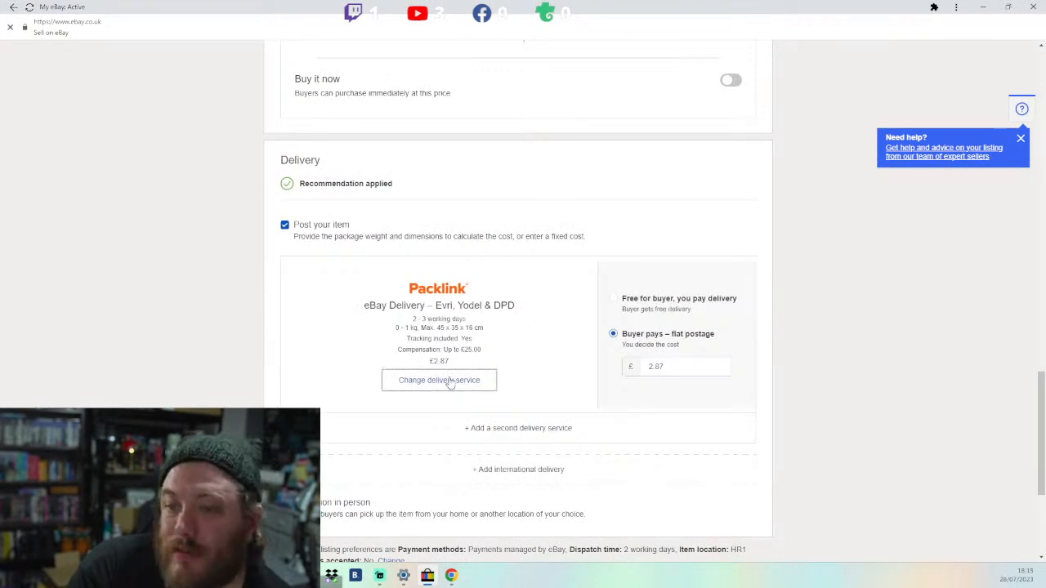
pyautogui.click(449, 380)
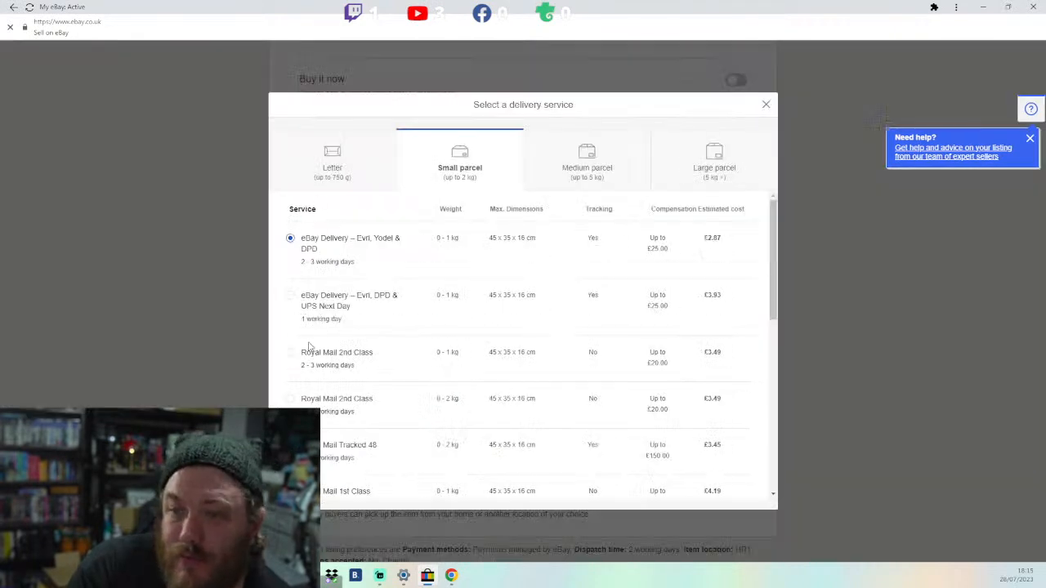
pyautogui.scroll(-2, 324, 380)
pyautogui.scroll(-4, 324, 380)
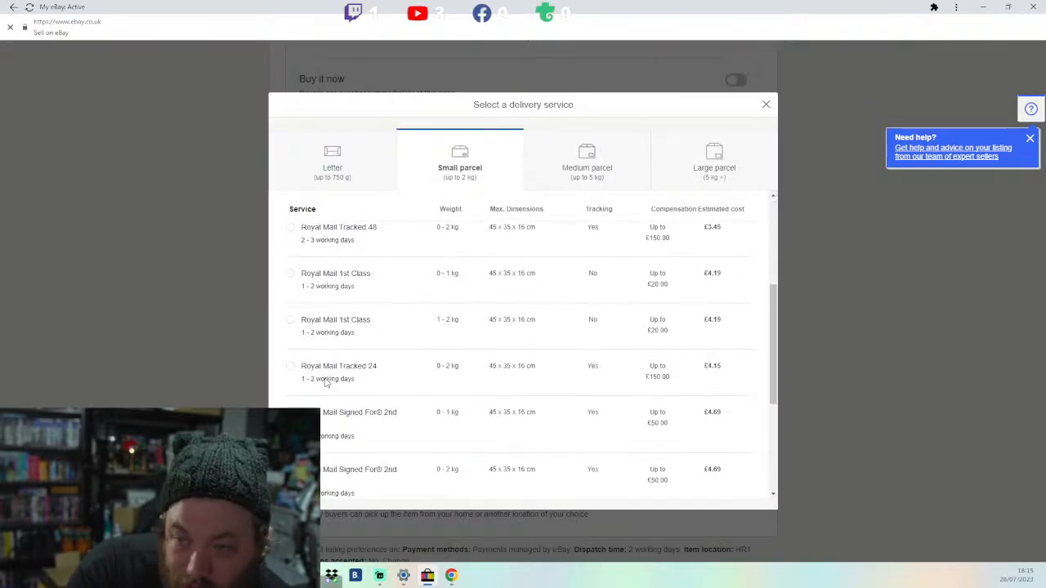
pyautogui.click(290, 275)
# Step: Set the flat postage the buyer pays to £4.49
pyautogui.scroll(-1, 539, 400)
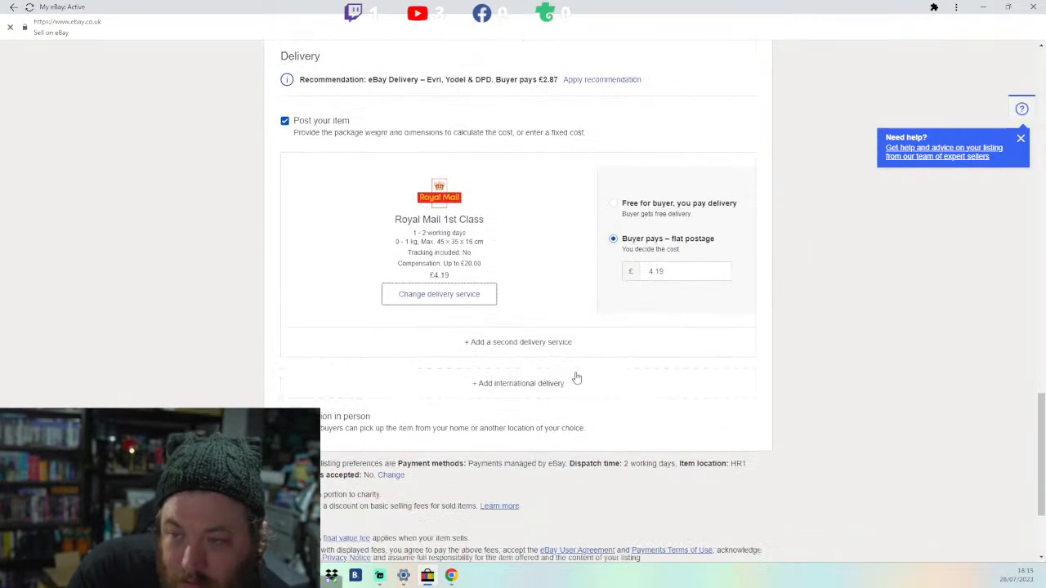
pyautogui.moveTo(670, 268); pyautogui.dragTo(660, 268)
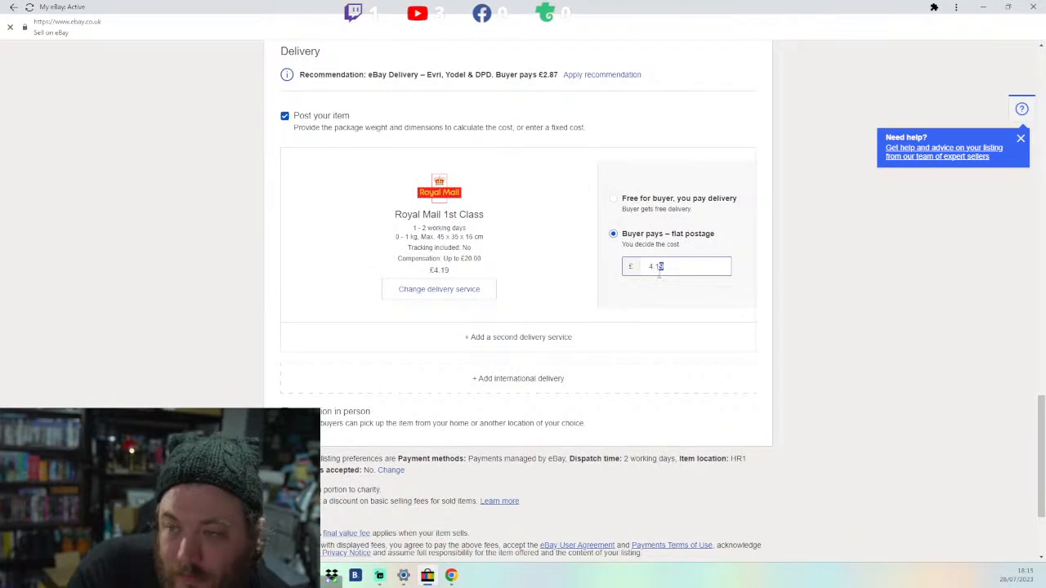
pyautogui.write('4')
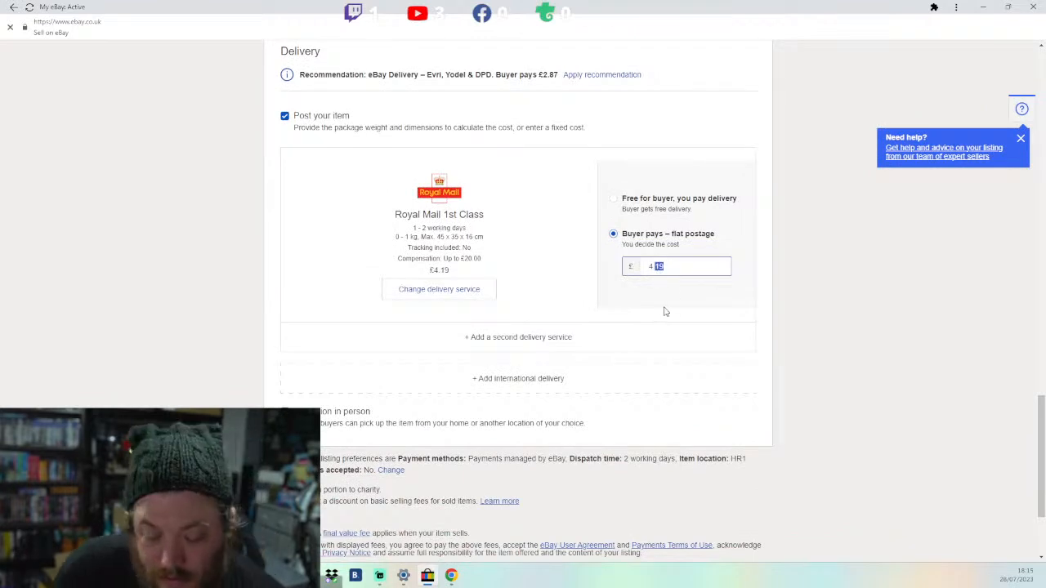
pyautogui.write('9')
pyautogui.click(661, 312)
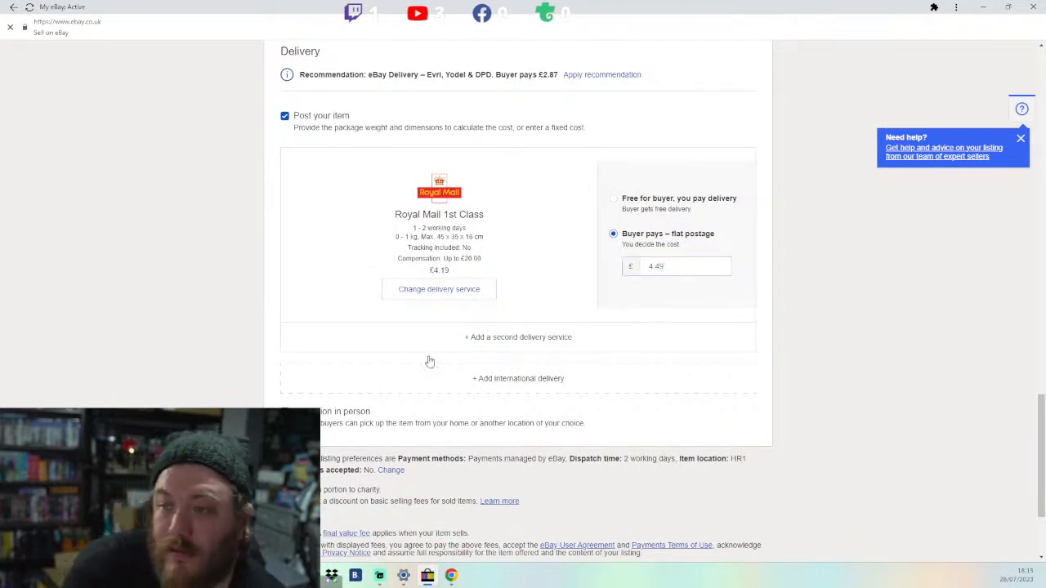
# Step: List the Jurassic Park figures with the displayed fees and decline the paid Promoted Listings Express offer
pyautogui.scroll(-2, 465, 350)
pyautogui.click(359, 426)
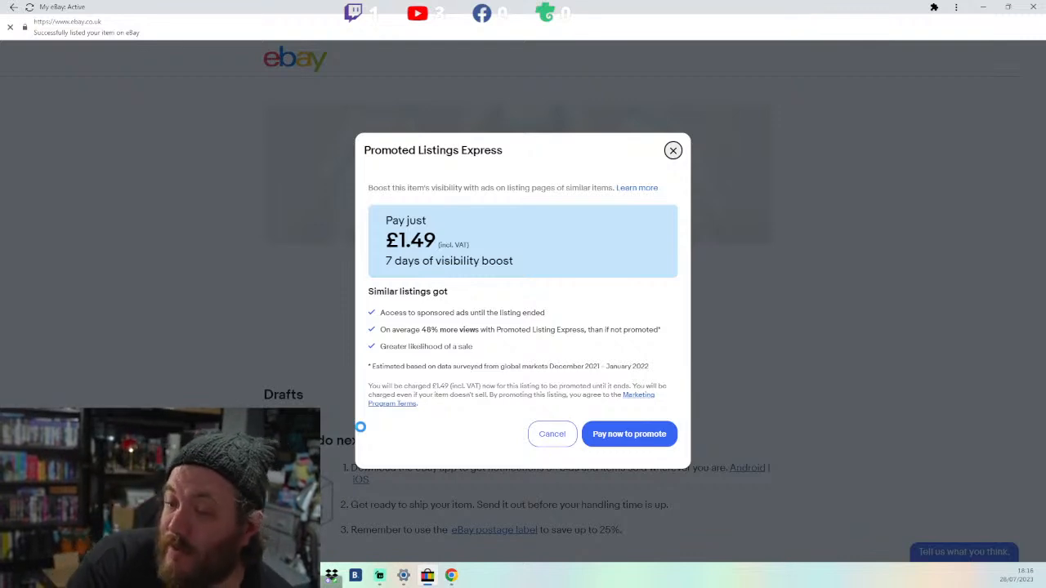
pyautogui.click(551, 434)
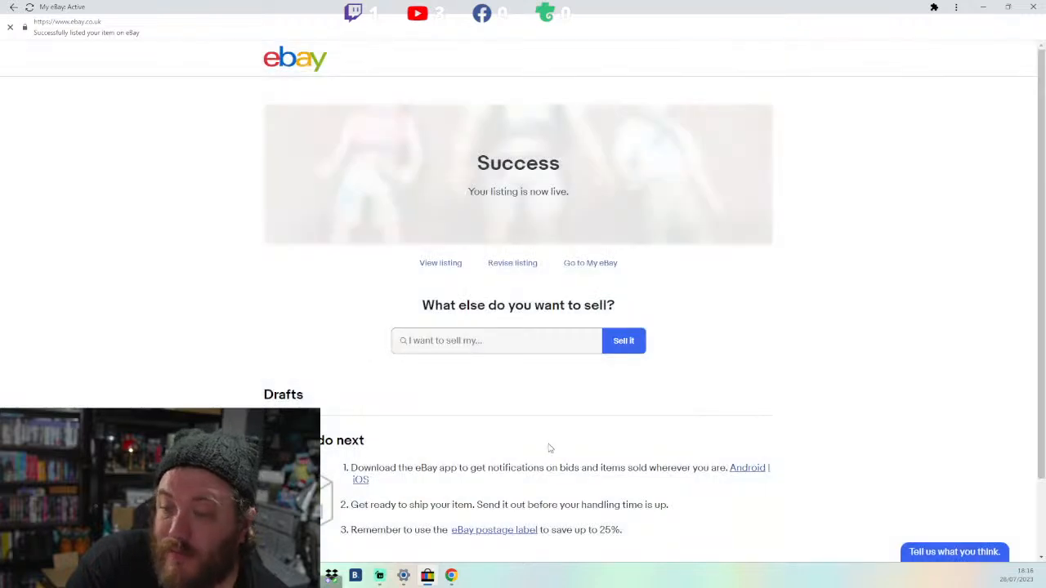